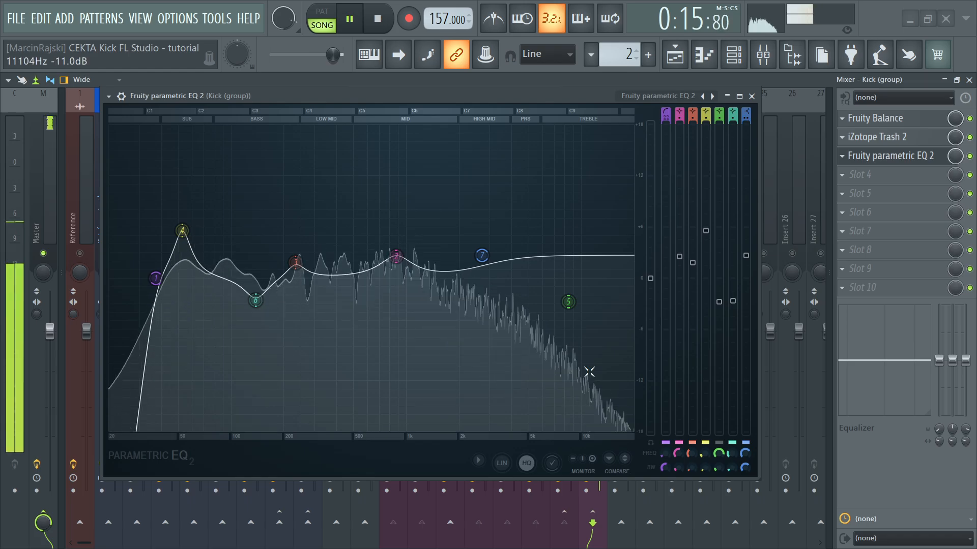
click(746, 443)
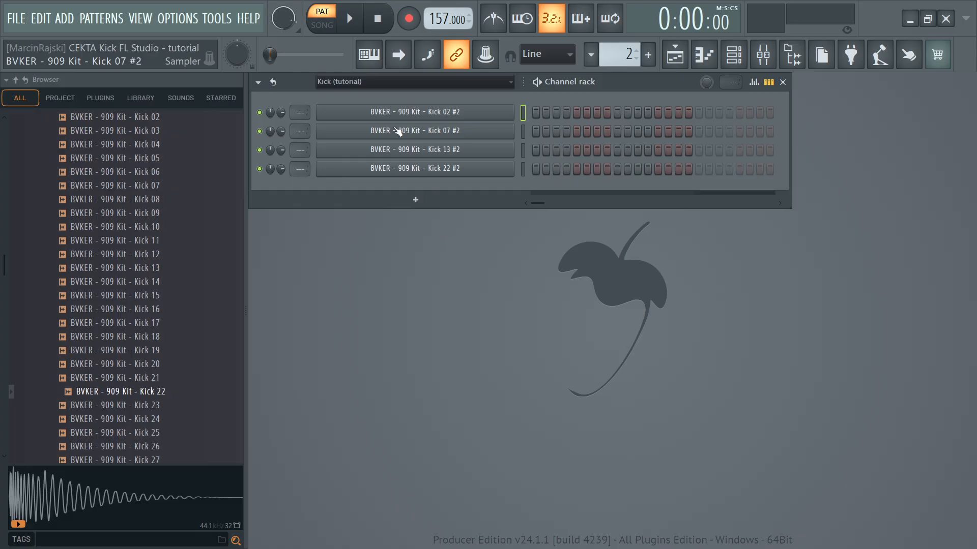
- Fill every fourth step for the four 909 kick channels (Kick 02, 07, 13 and 22)
click(396, 118)
right_click(469, 136)
key(4)
right_click(471, 152)
key(4)
right_click(472, 169)
key(4)
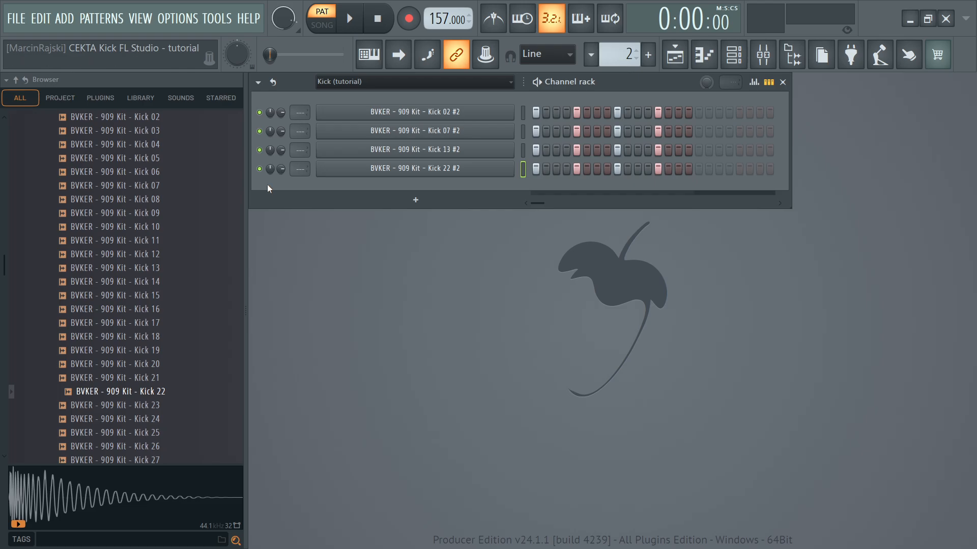
- Audition the four kick samples one at a time during playback and leave only Kick 07 soloed
key(space)
drag(261, 170, 261, 136)
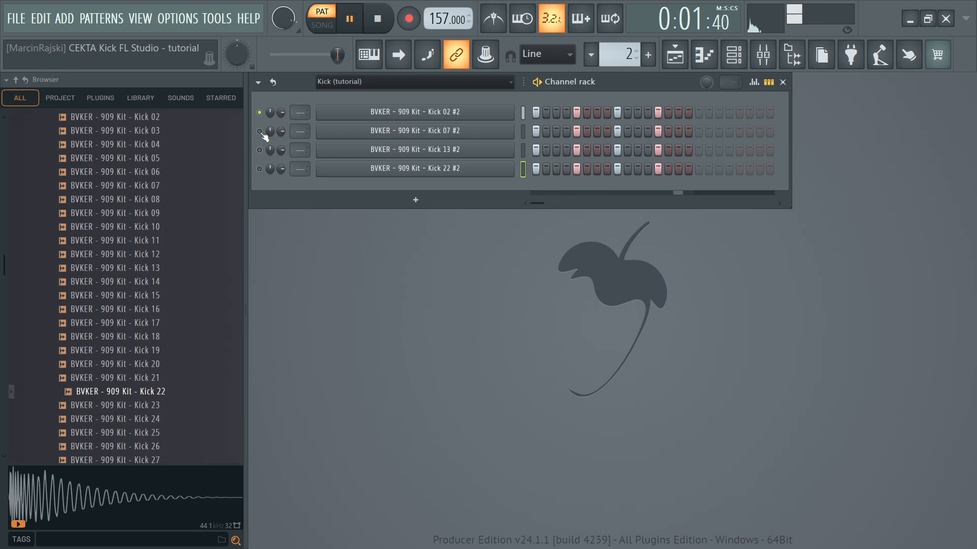
right_click(260, 132)
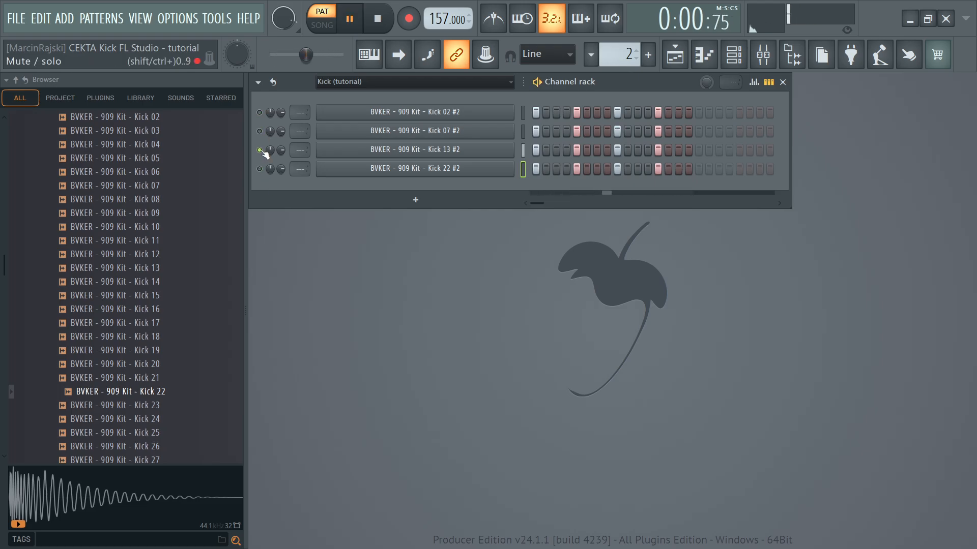
right_click(260, 169)
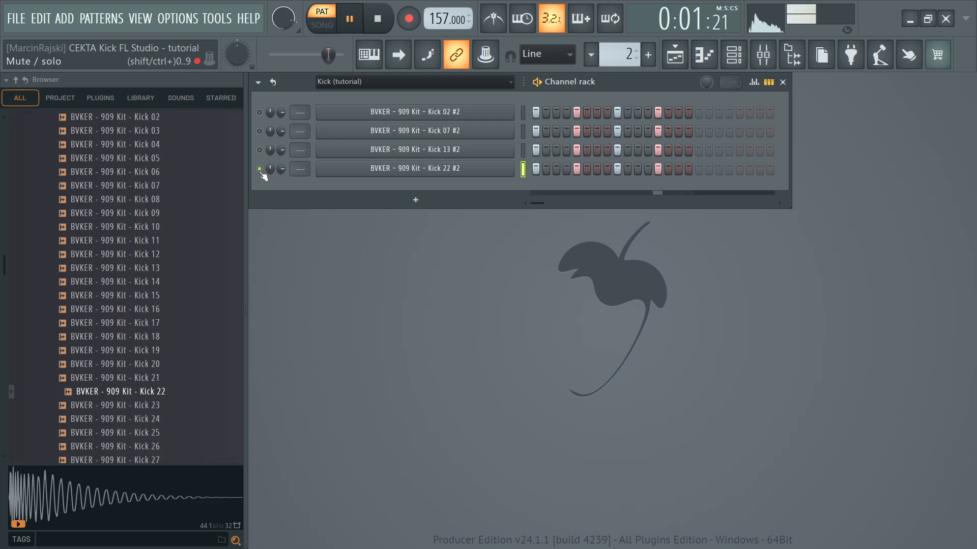
right_click(260, 131)
key(space)
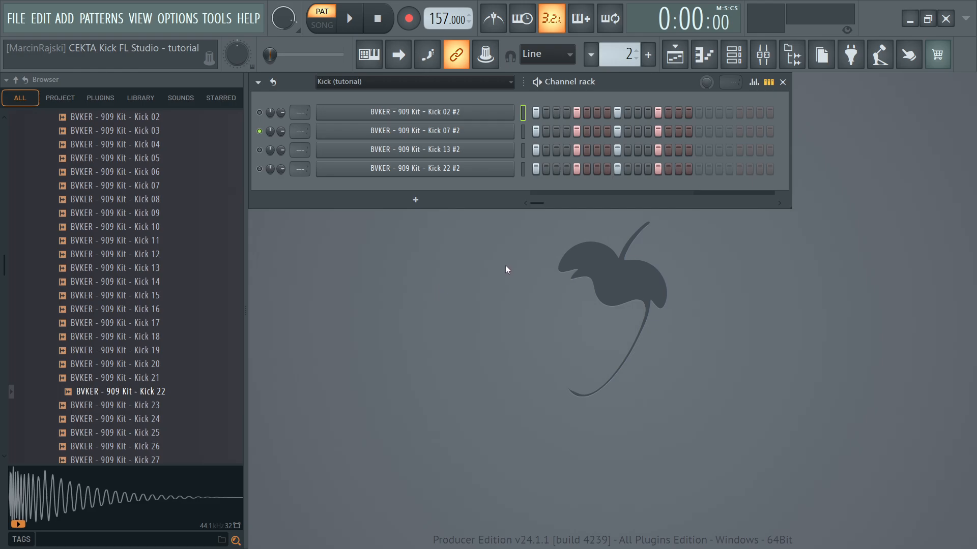
- Load iZotope Trash 2 into the first effect slot of the Kick (transient) mixer track
click(347, 130)
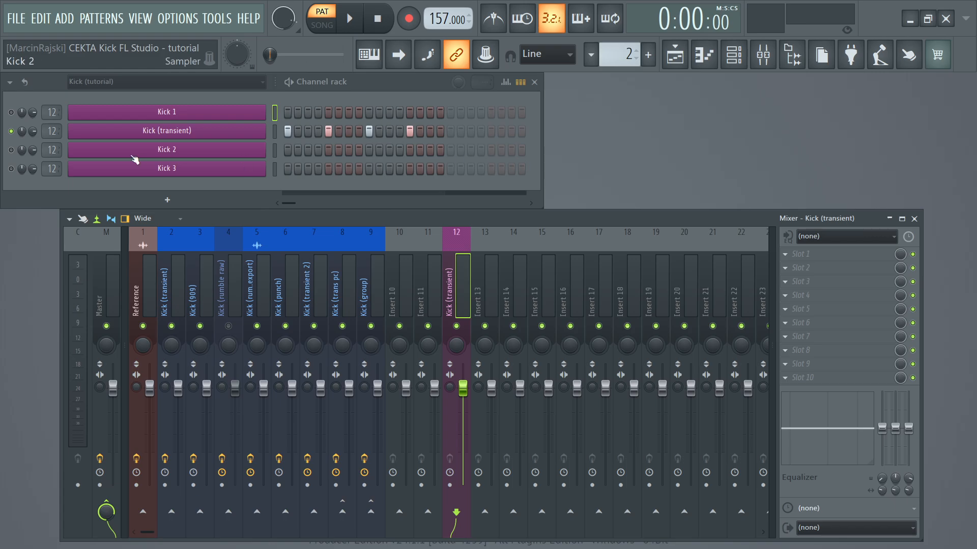
click(169, 135)
click(456, 251)
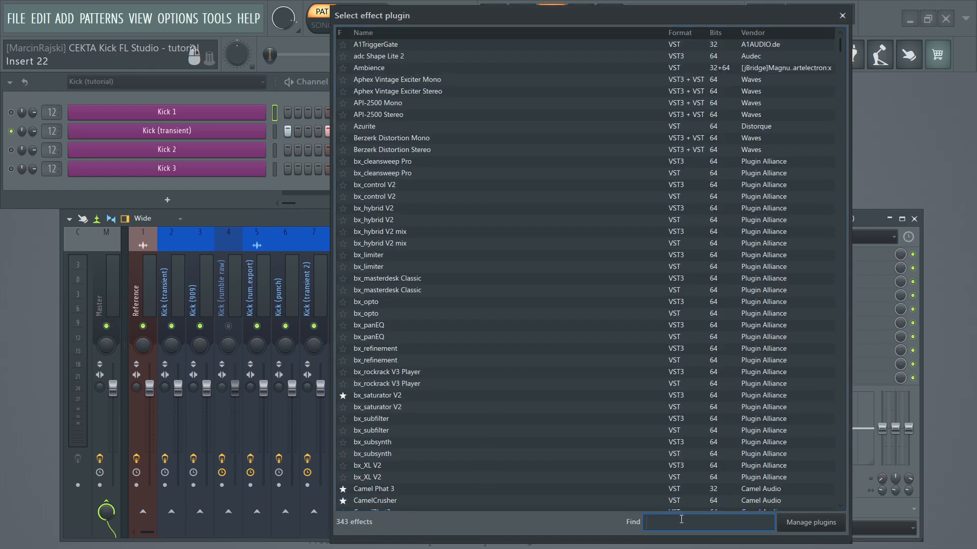
text(trash)
key(Return)
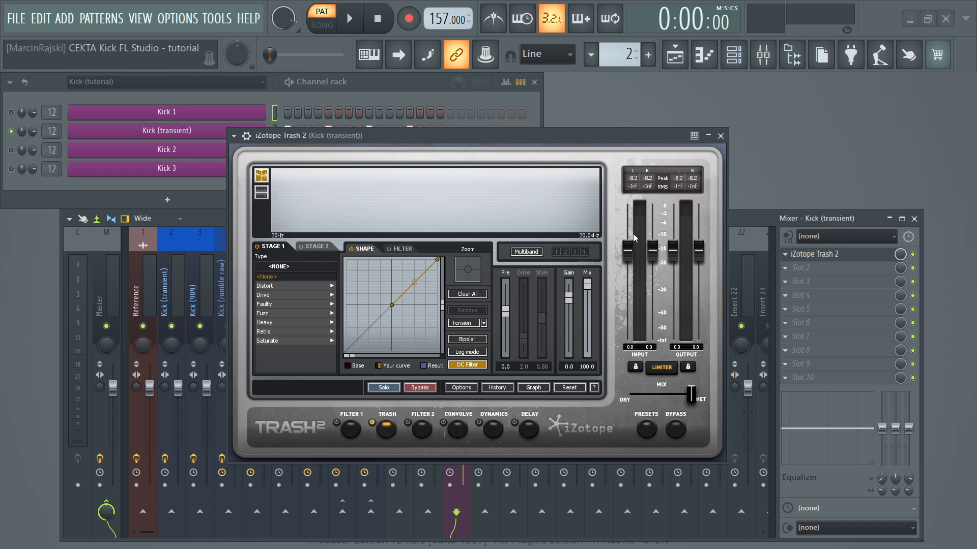
- Set the Trash 2 input gain to +6.5 dB and the output gain to -6.5 dB, checking levels during playback
key(space)
drag(628, 249, 619, 223)
drag(674, 254, 677, 285)
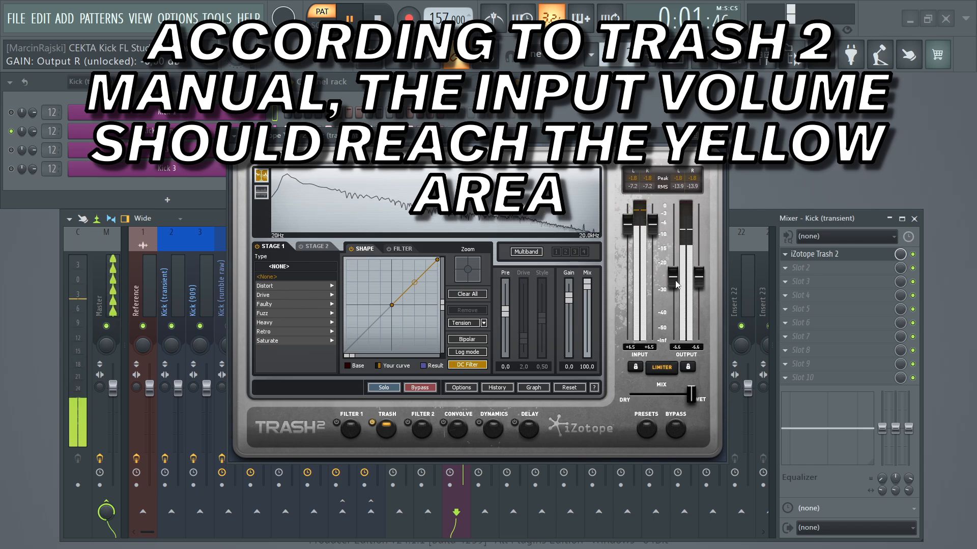
key(space)
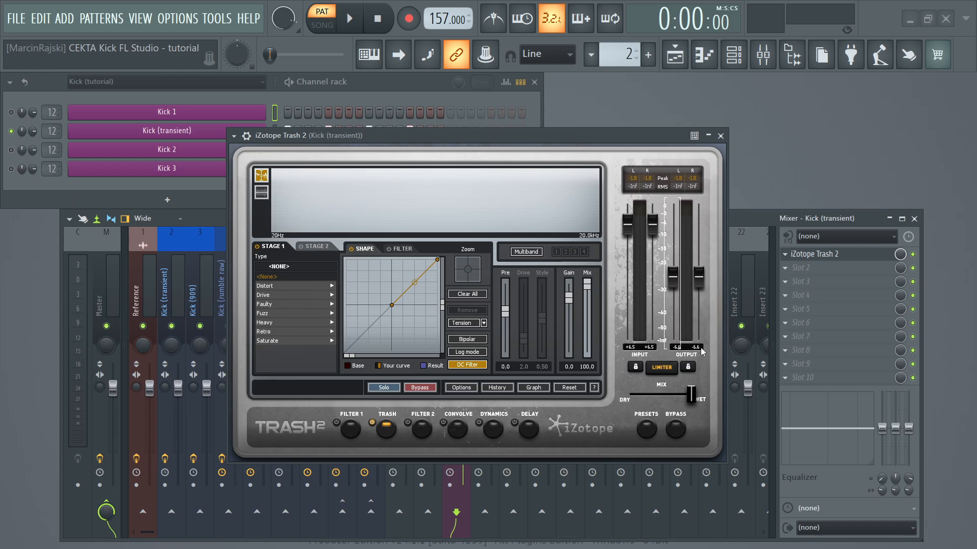
drag(700, 284, 703, 282)
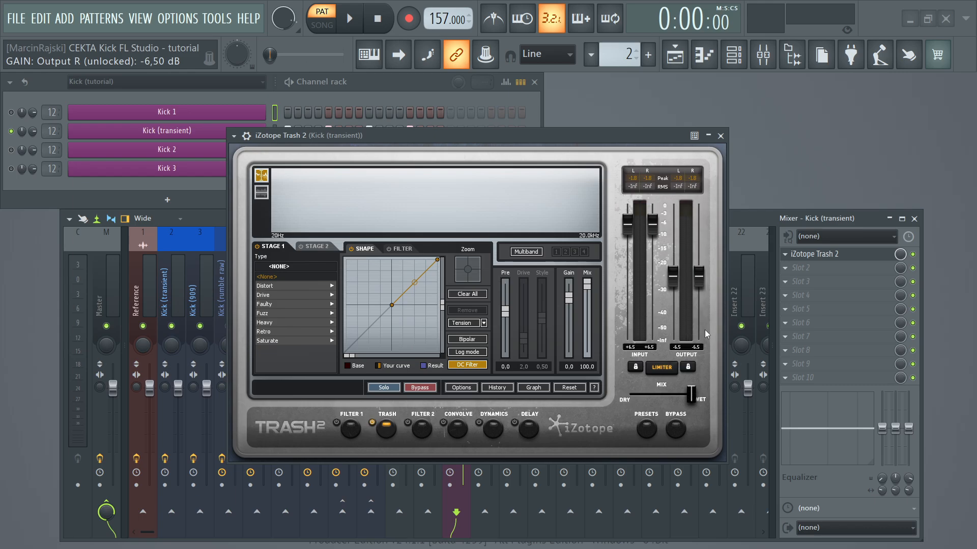
- Browse the Distort algorithms for Stage 1, including Dense and Gnasher, and select Busted
click(293, 286)
click(274, 295)
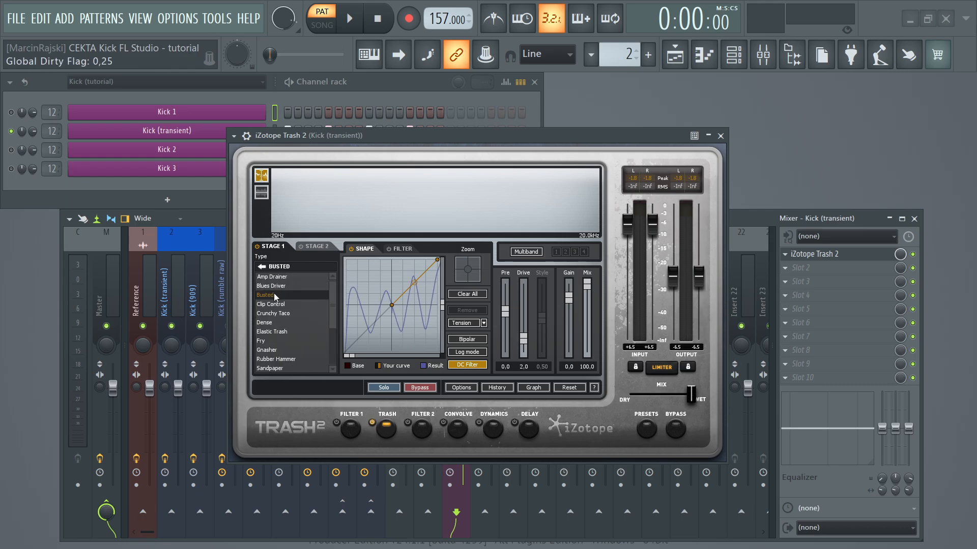
click(298, 323)
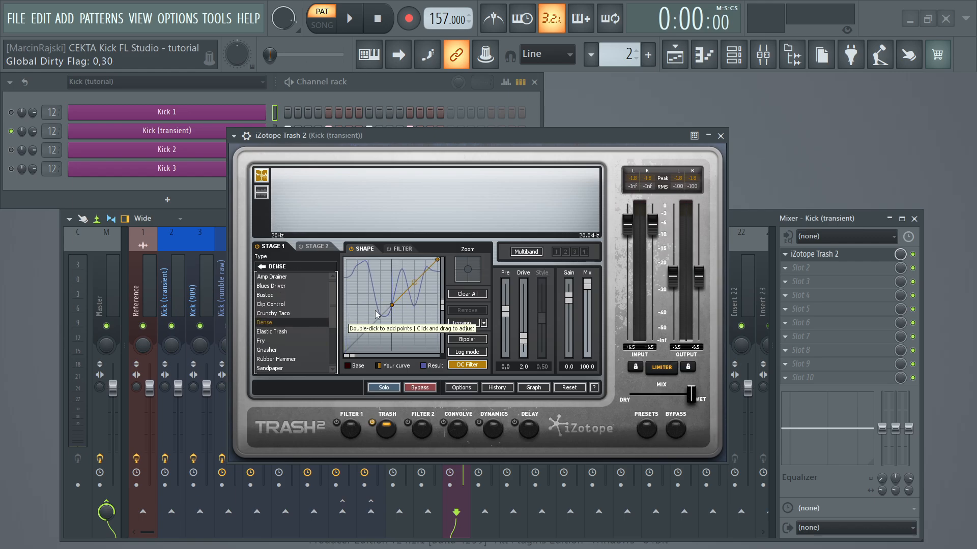
scroll(311, 316, down, 3)
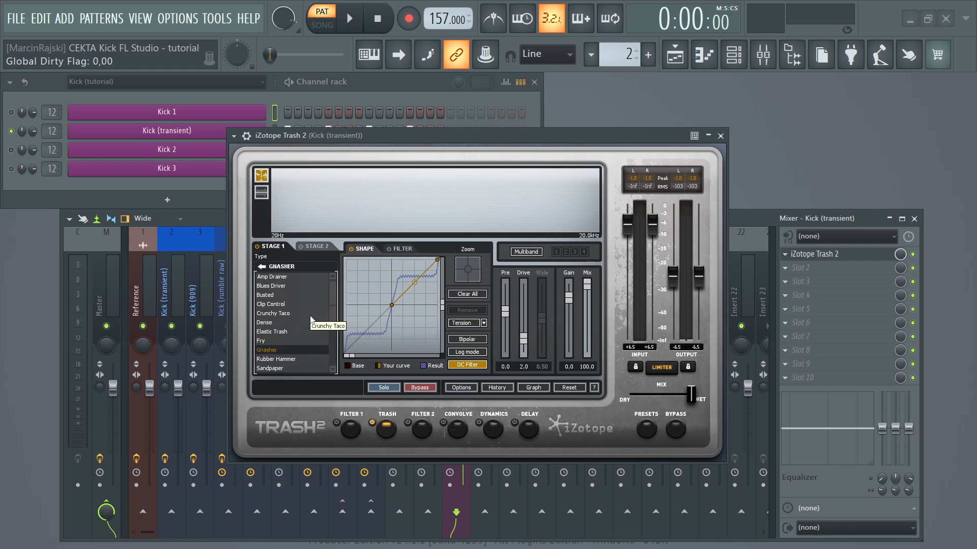
scroll(311, 317, up, 3)
scroll(311, 320, up, 2)
scroll(311, 319, up, 1)
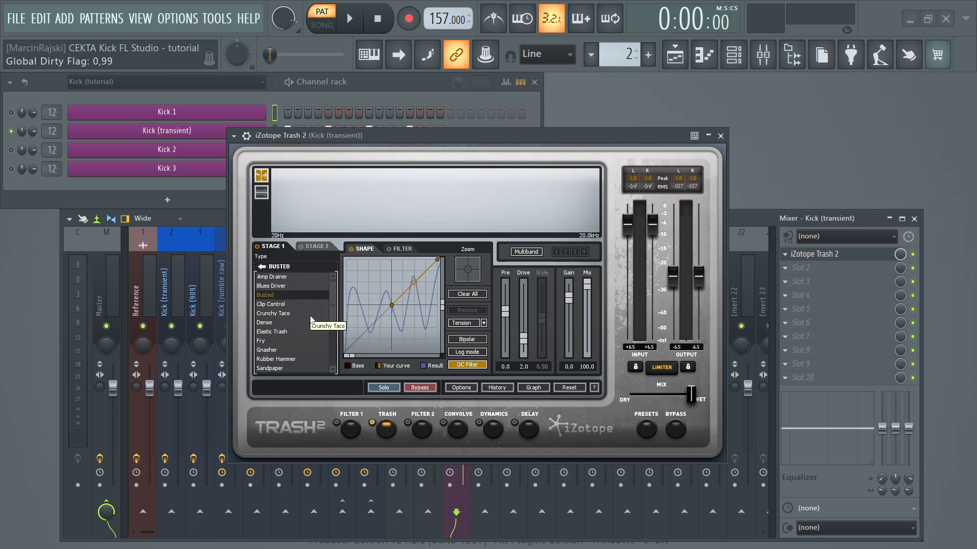
click(279, 294)
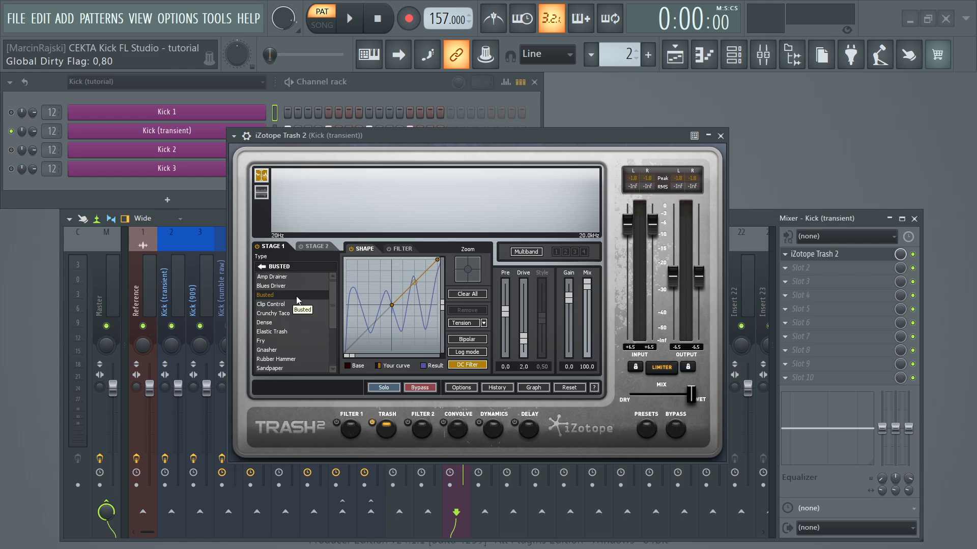
- Audition the Distort algorithms during playback, from Crunchy Taco through Soft Taco, and settle on Sandpaper for Stage 1
key(space)
scroll(295, 300, down, 2)
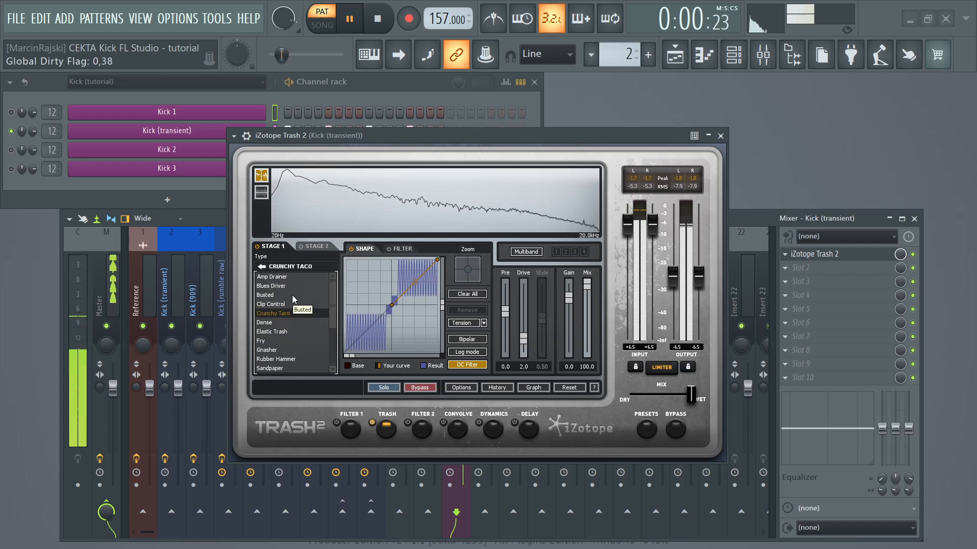
scroll(293, 299, down, 2)
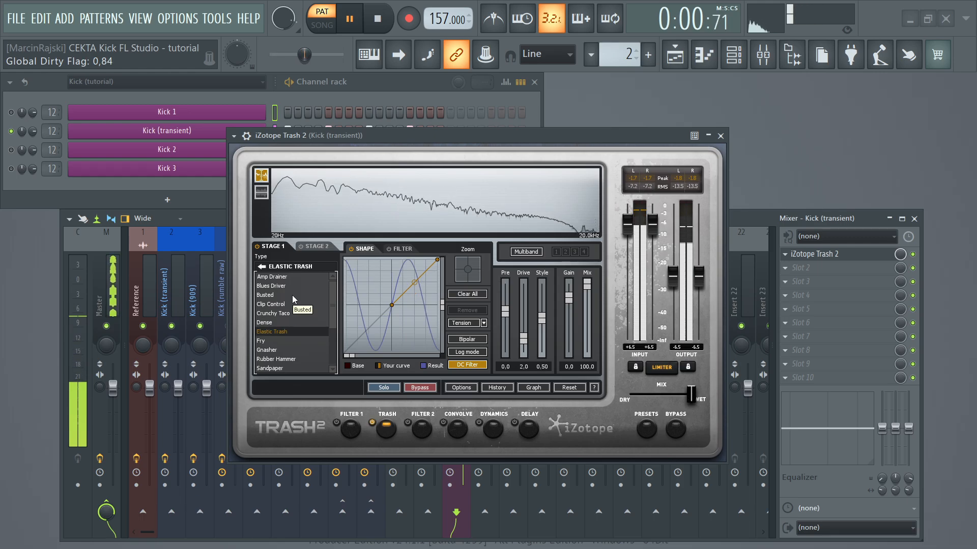
scroll(293, 299, down, 3)
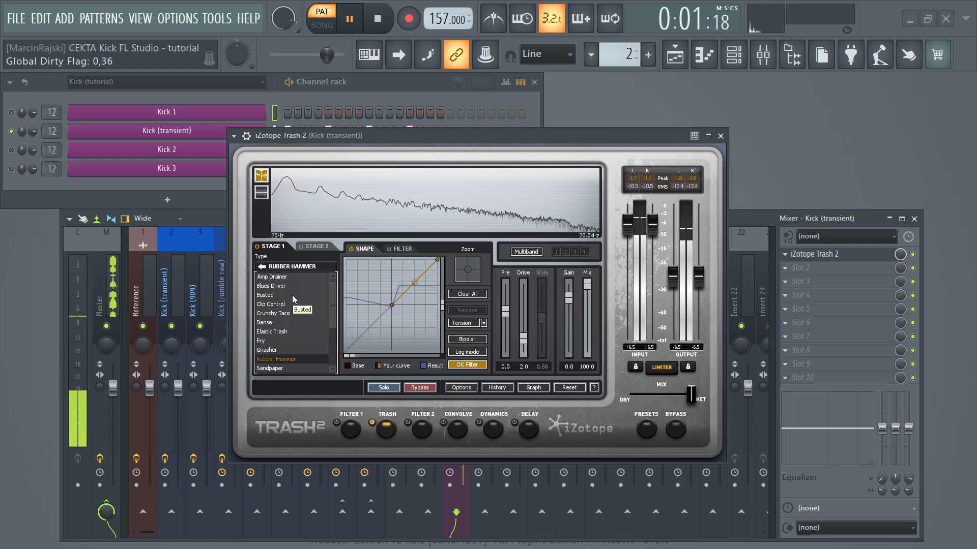
scroll(293, 299, down, 1)
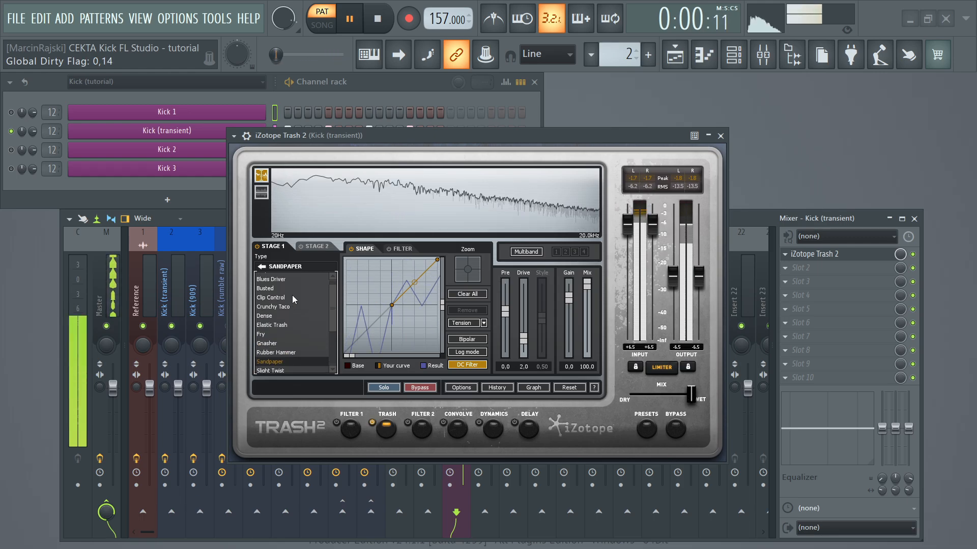
scroll(294, 299, down, 2)
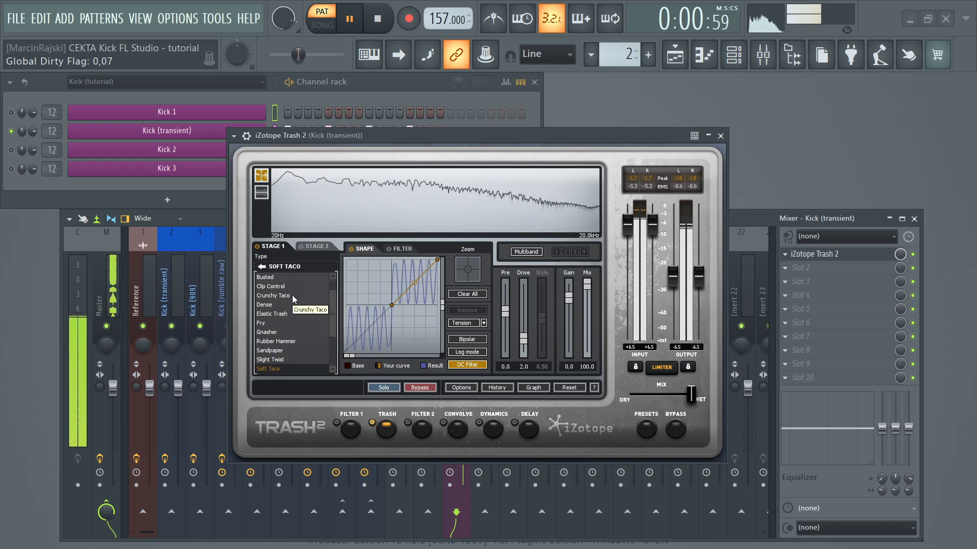
scroll(293, 300, up, 2)
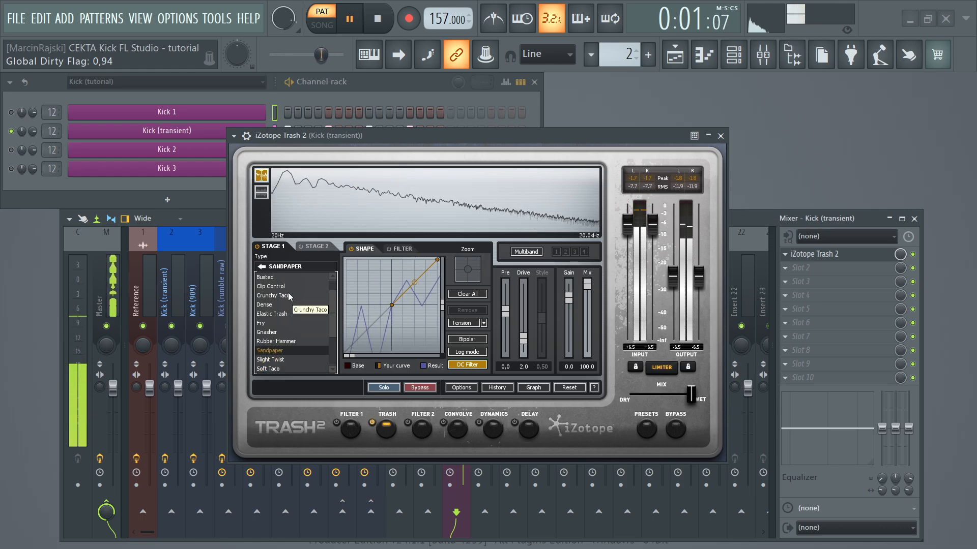
key(space)
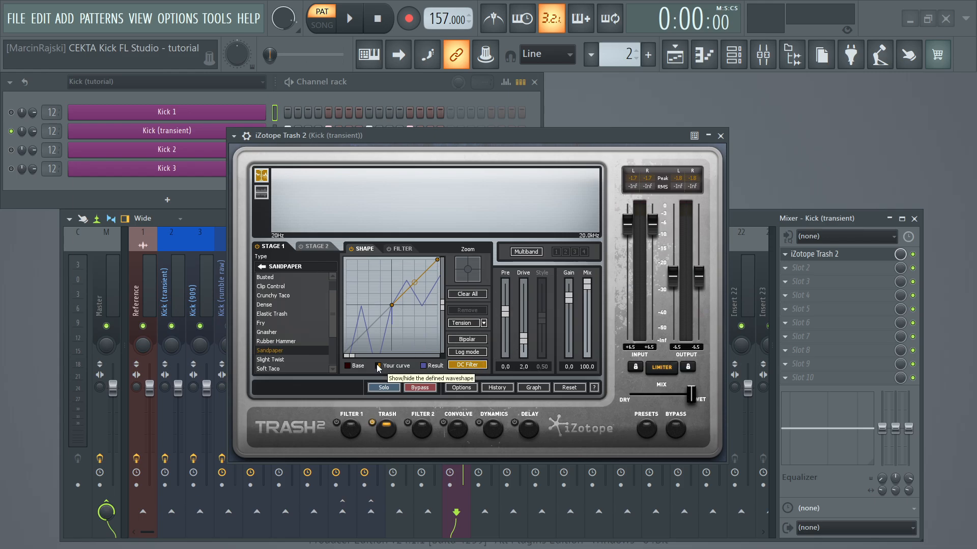
- Adjust the horizontal smoothing and vertical sliders of the Stage 1 waveshape while the kick plays
key(space)
mouse_move(349, 356)
mouse_down()
mouse_move(385, 356)
mouse_move(348, 356)
mouse_up()
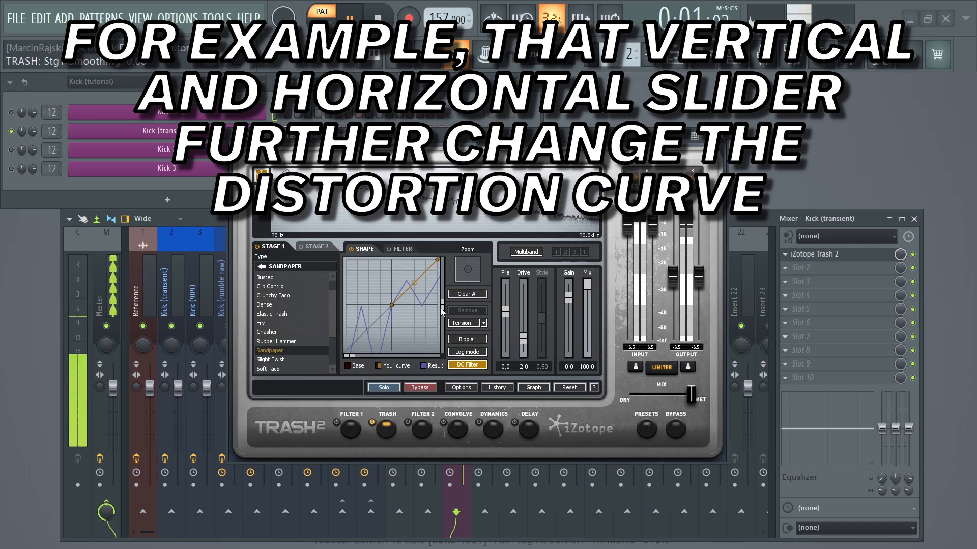
mouse_move(442, 306)
mouse_down()
mouse_move(442, 288)
mouse_move(444, 324)
mouse_move(440, 298)
mouse_up()
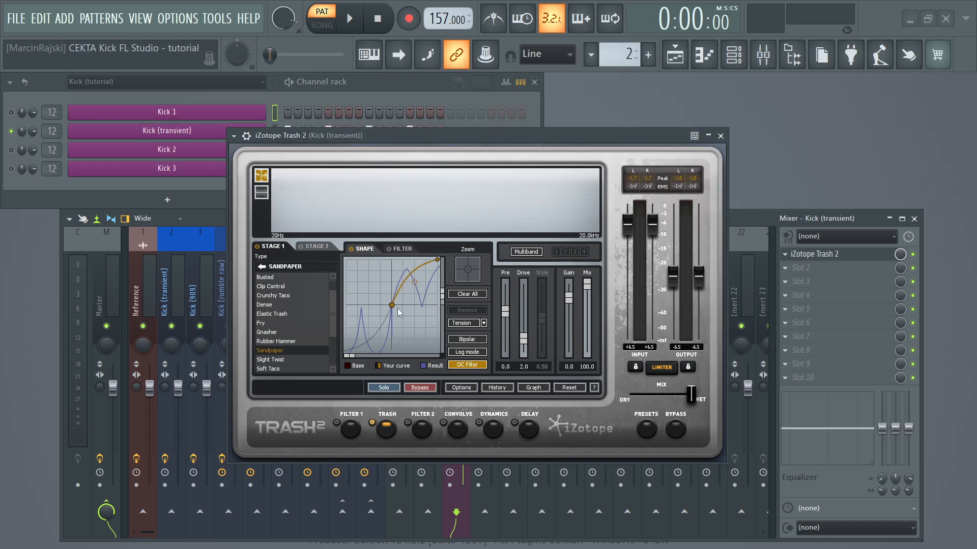
- Add a point to the waveshape curve between its centre and end, pull it below the midline and audition the kick
click(407, 299)
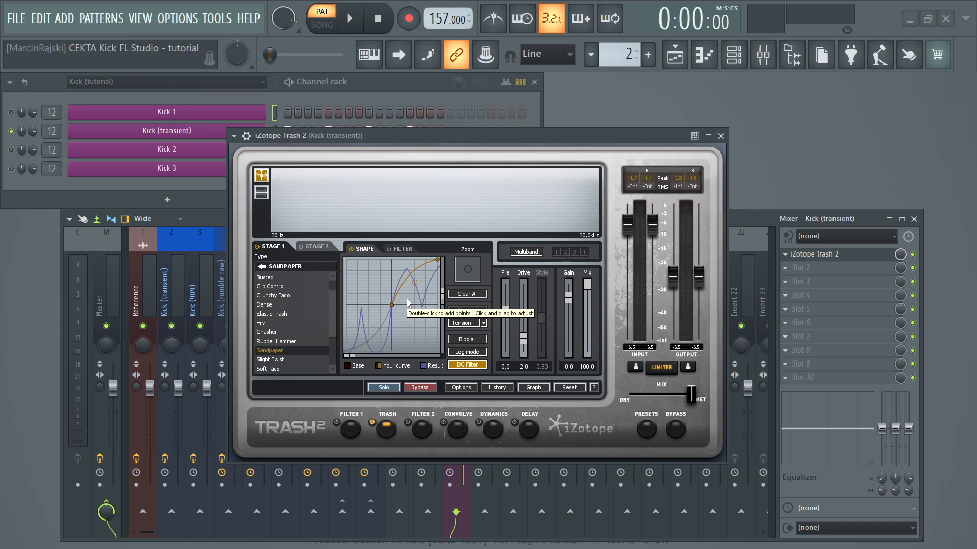
drag(407, 298, 410, 328)
key(space)
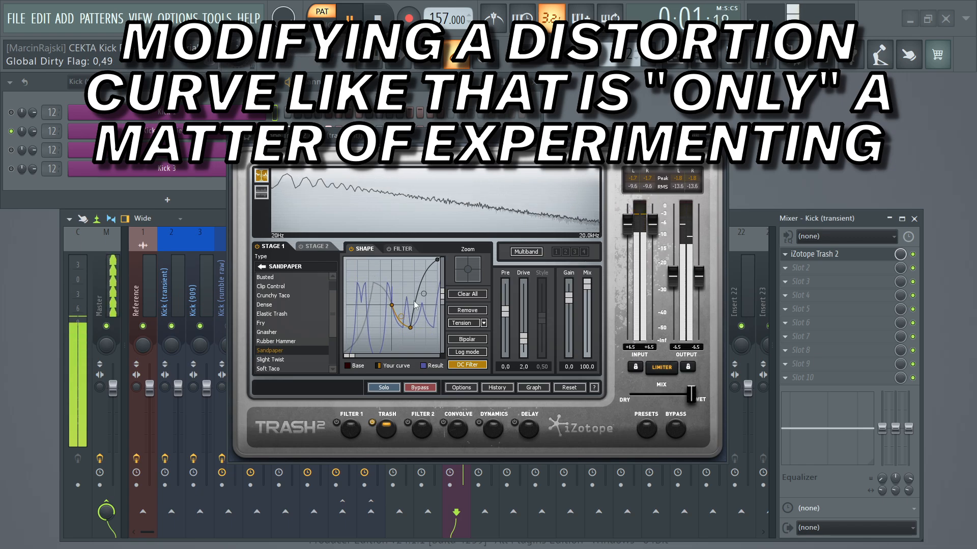
key(space)
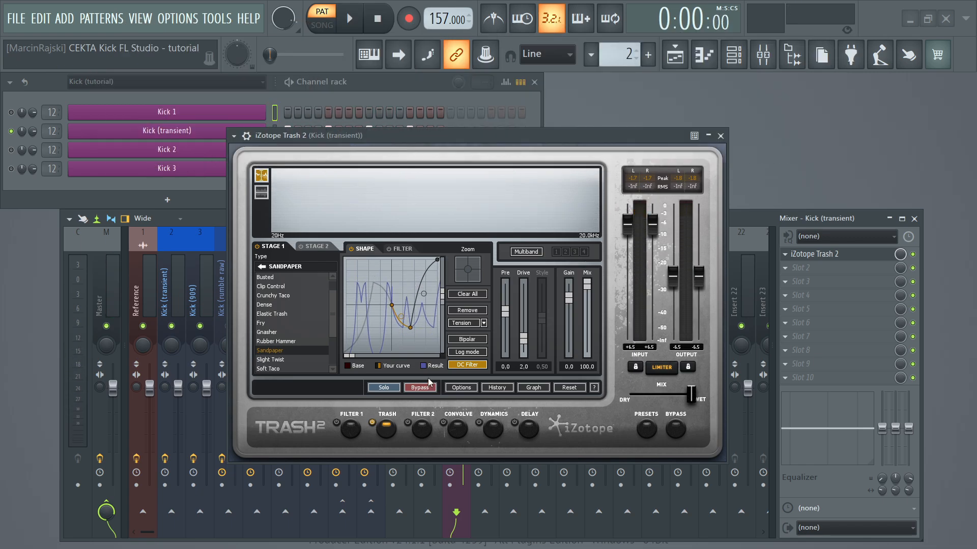
- Change the upper curve segment's type to Square and reduce it to a few wide square cycles
right_click(419, 297)
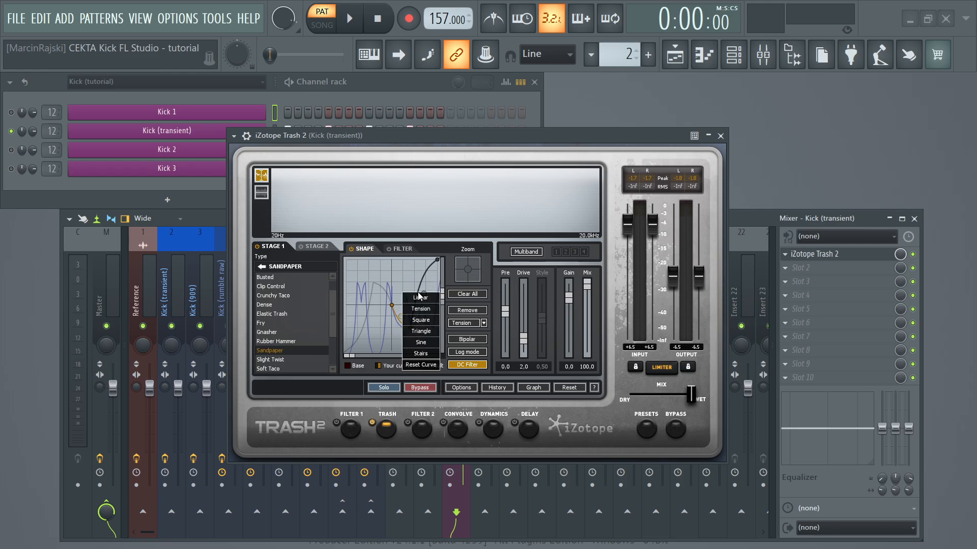
click(420, 322)
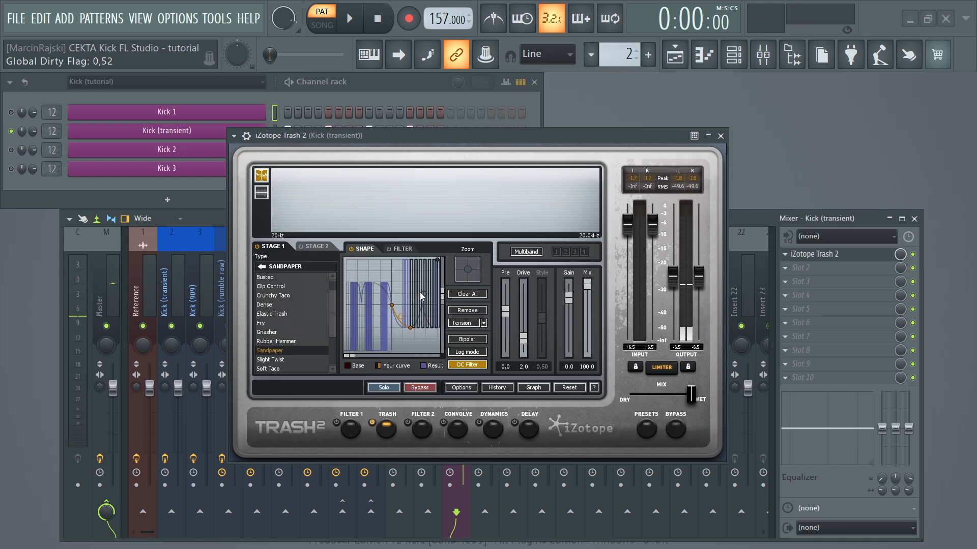
drag(423, 297, 426, 281)
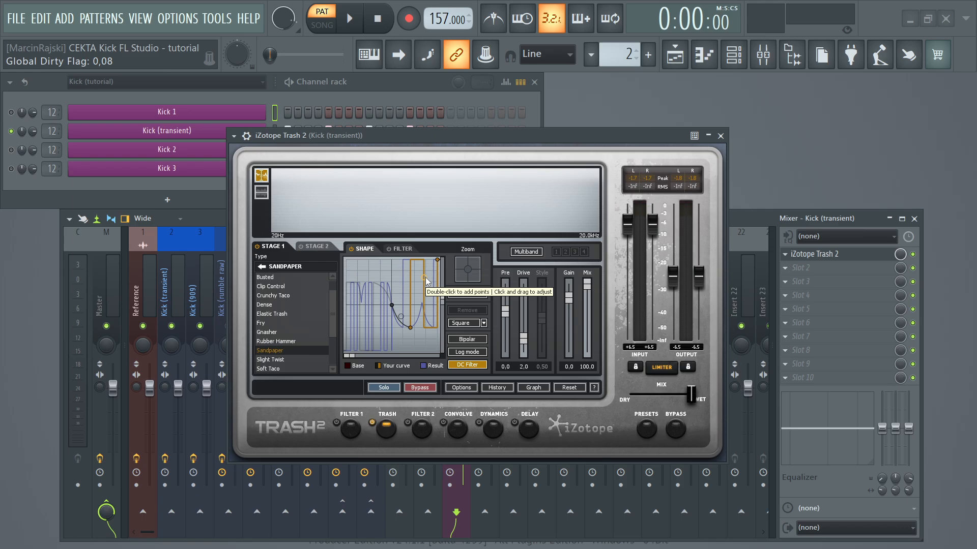
- During playback, fine-tune the square segment and move the added point high up on the curve, just beside the centre line
key(space)
mouse_move(422, 278)
mouse_down()
mouse_move(422, 288)
mouse_move(423, 274)
mouse_up()
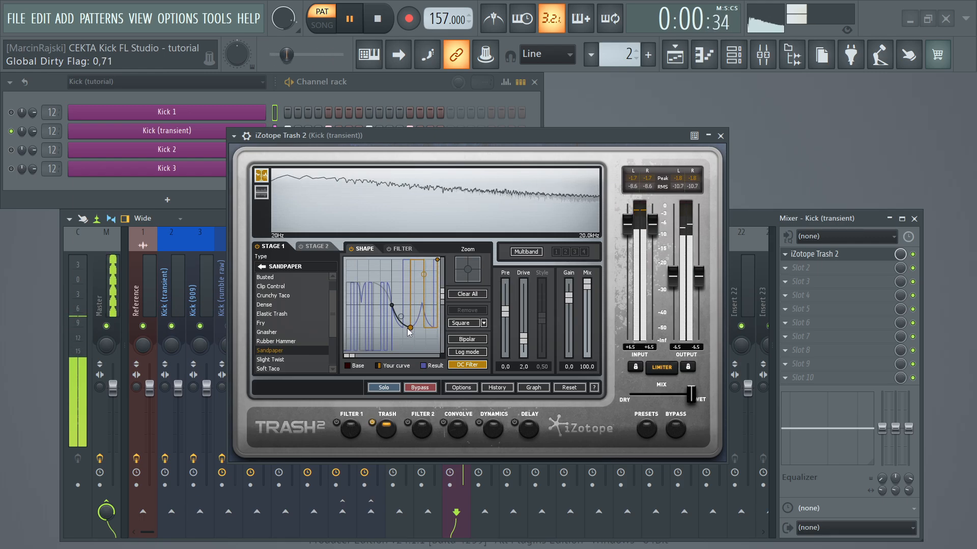
drag(410, 328, 401, 274)
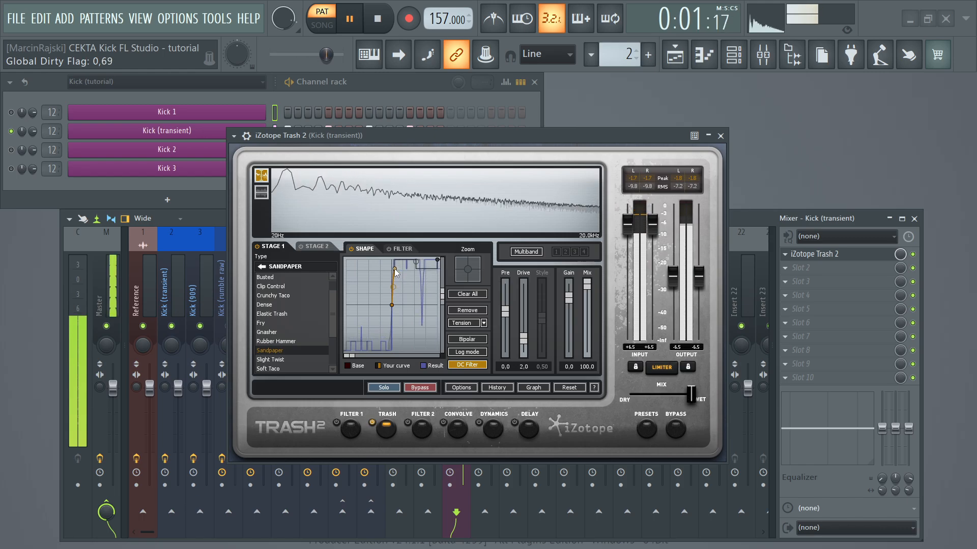
drag(395, 270, 395, 268)
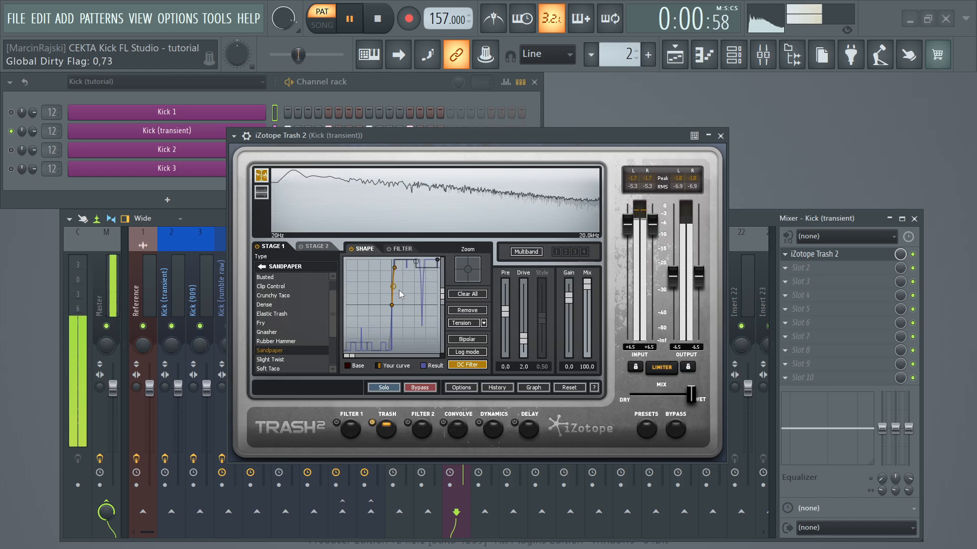
- Raise Stage 1's Pre to 2.1 and Drive to 2.9 while the kick plays, and stop playback
key(space)
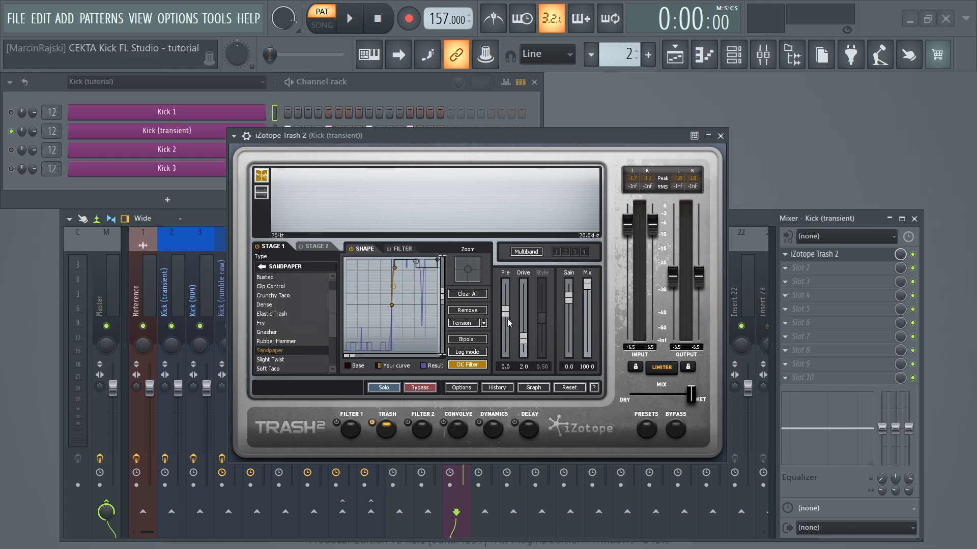
key(space)
drag(508, 319, 524, 335)
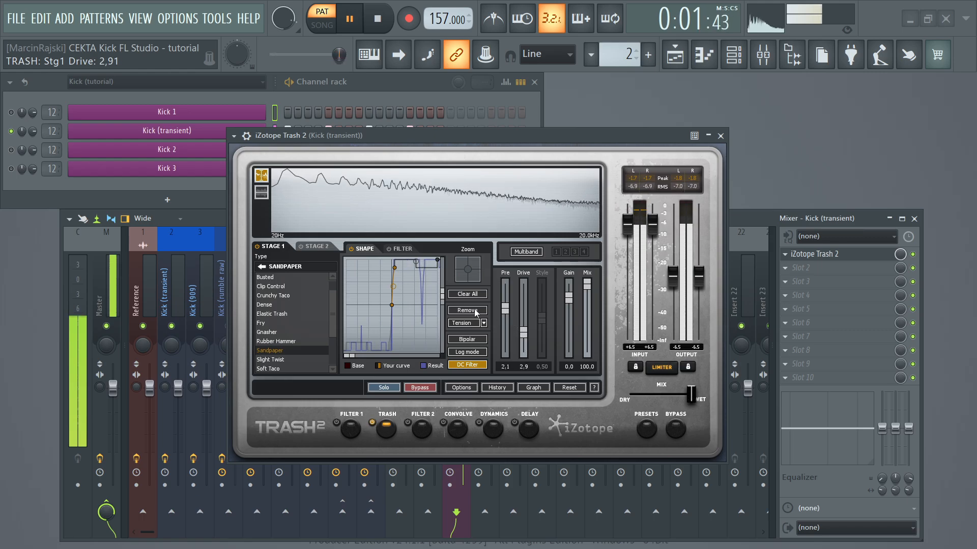
key(space)
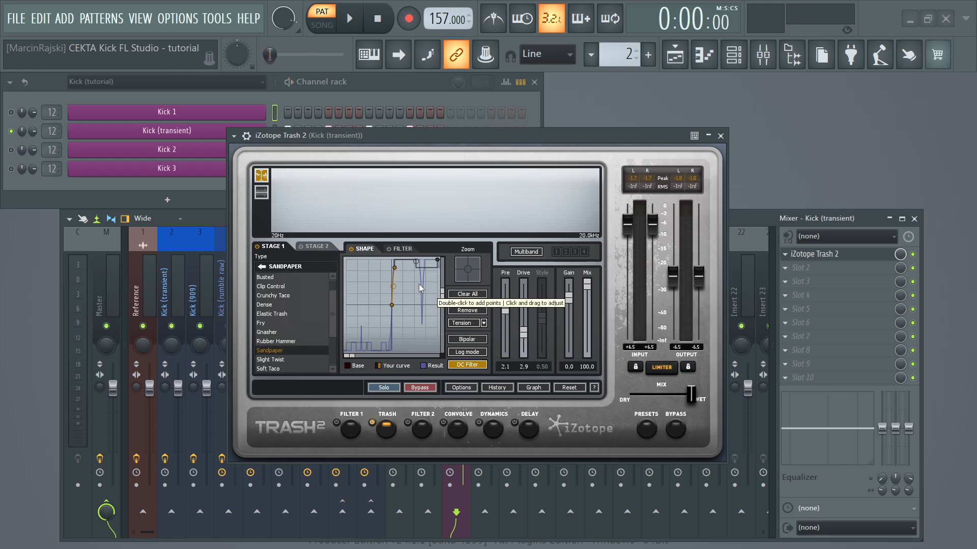
- Enable Stage 2 and give it the Blues Driver algorithm from the Distort category
click(317, 248)
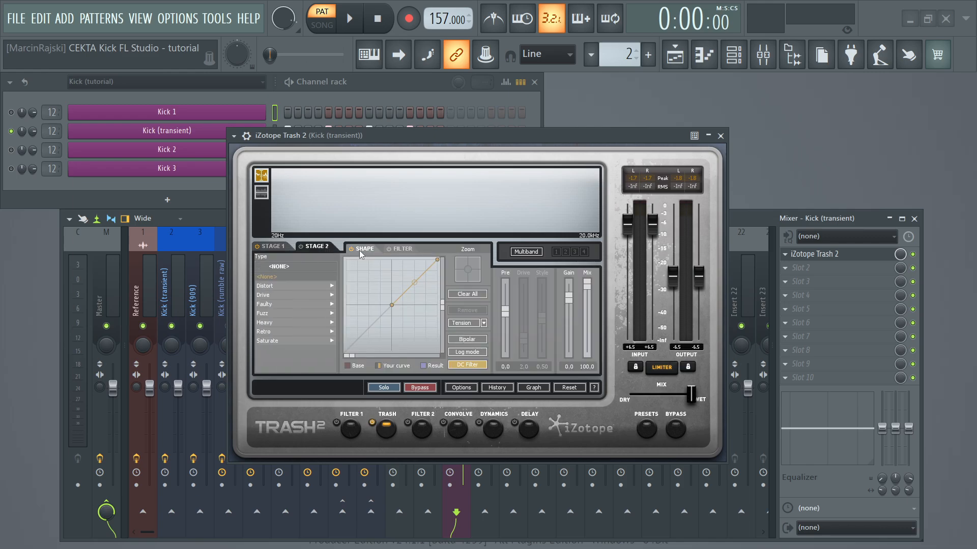
click(301, 248)
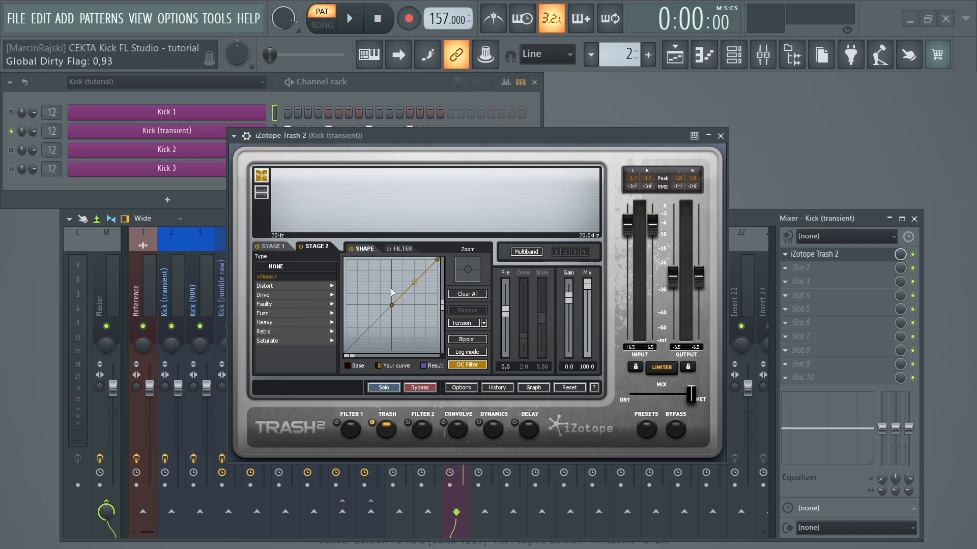
click(326, 287)
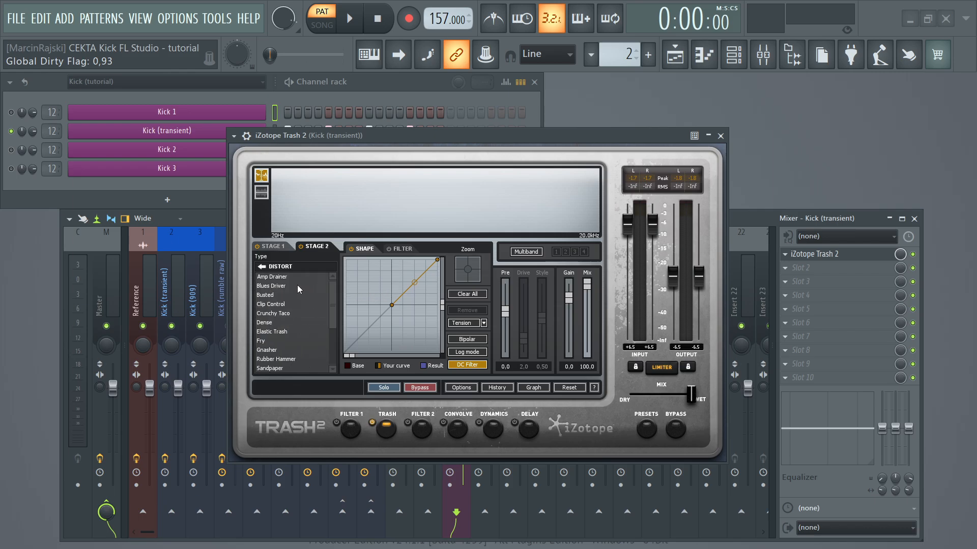
click(297, 287)
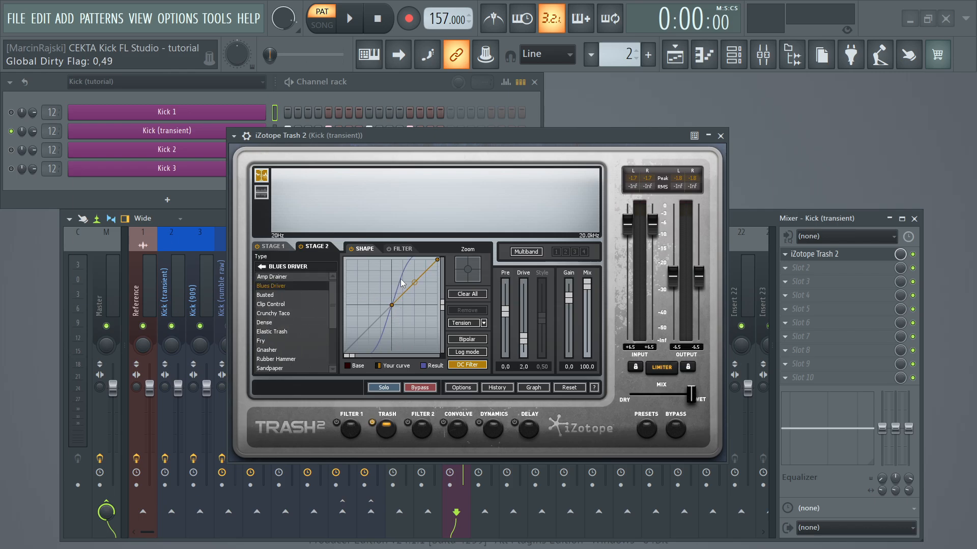
- Bend Stage 2's waveshape upward and set its Pre to -2.4, Drive to 1.0 and Gain to -4.9 during playback
click(273, 247)
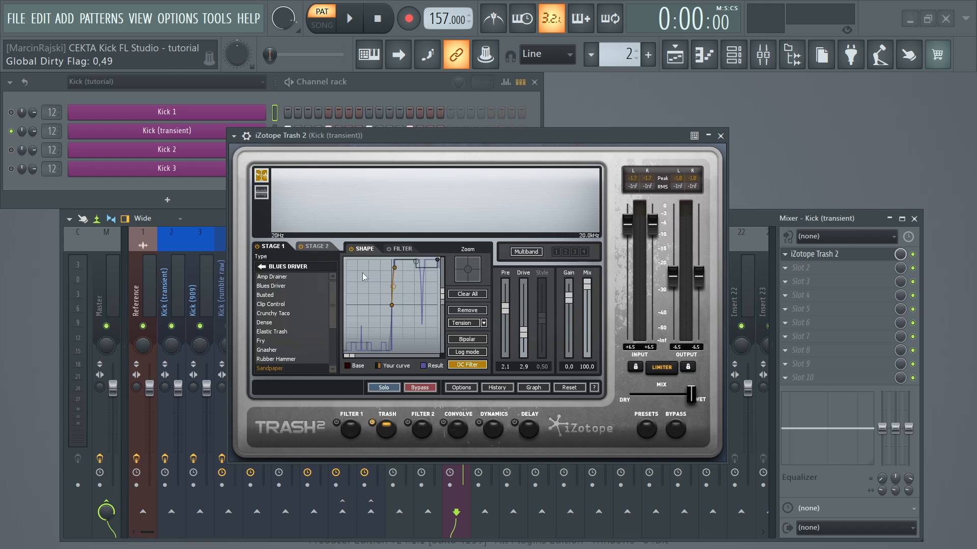
click(316, 247)
key(space)
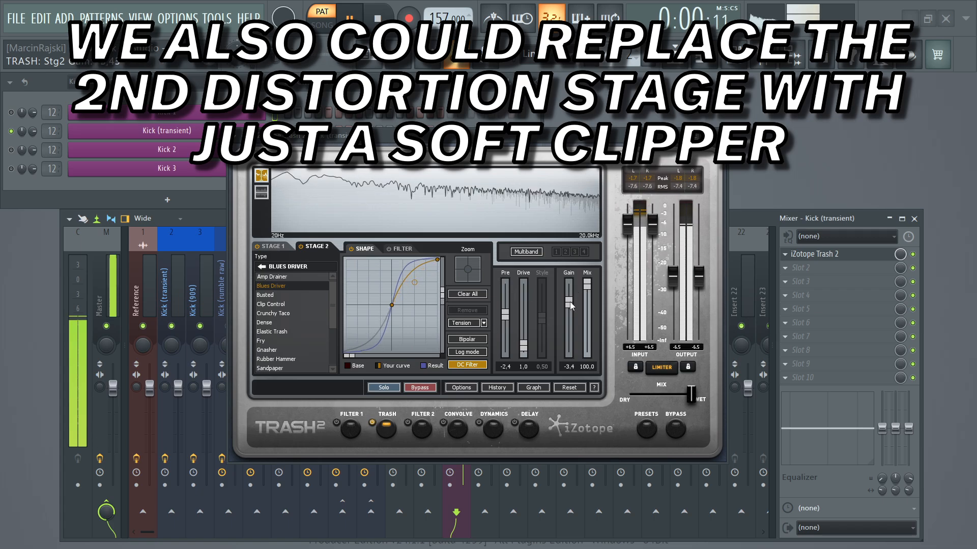
- Compare the kick with Stage 2 bypassed and active, leave the stage enabled and stop playback
click(300, 246)
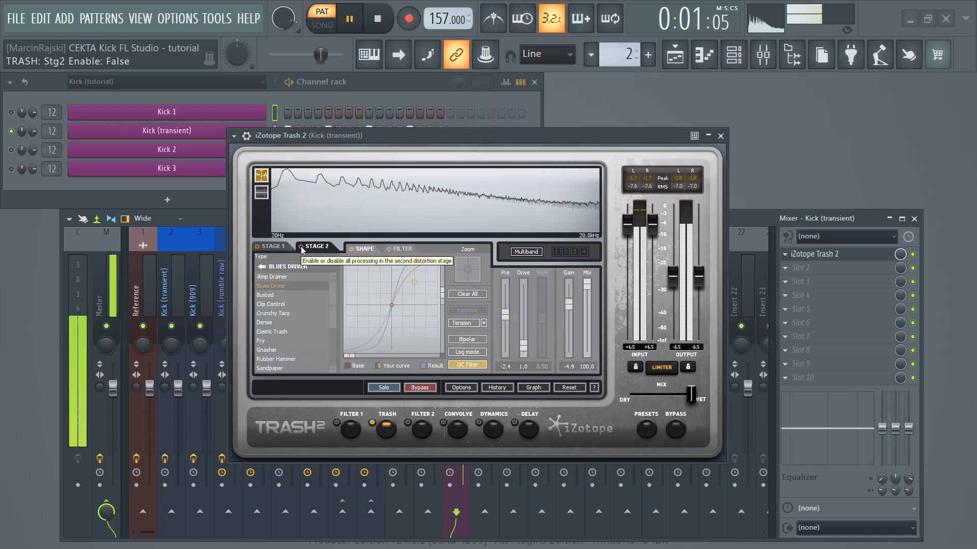
click(301, 246)
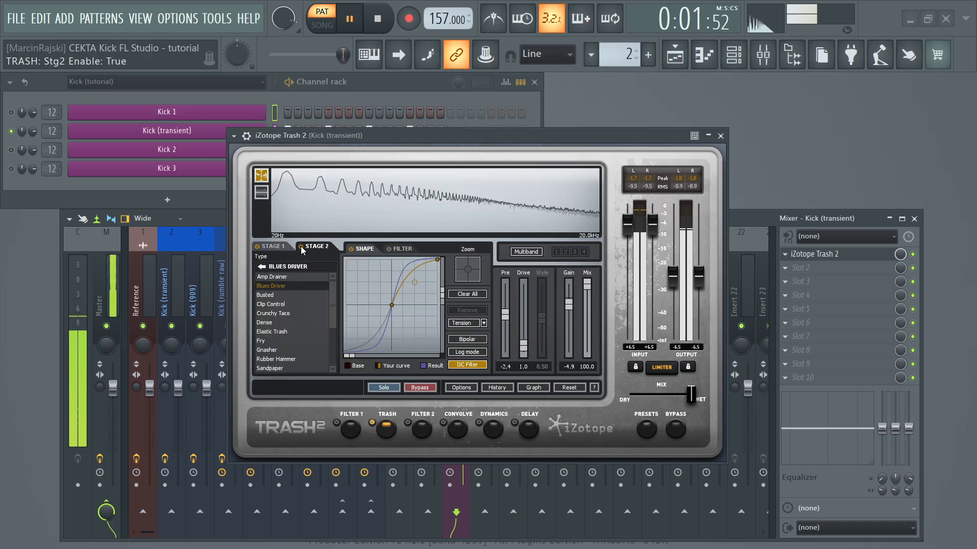
click(300, 246)
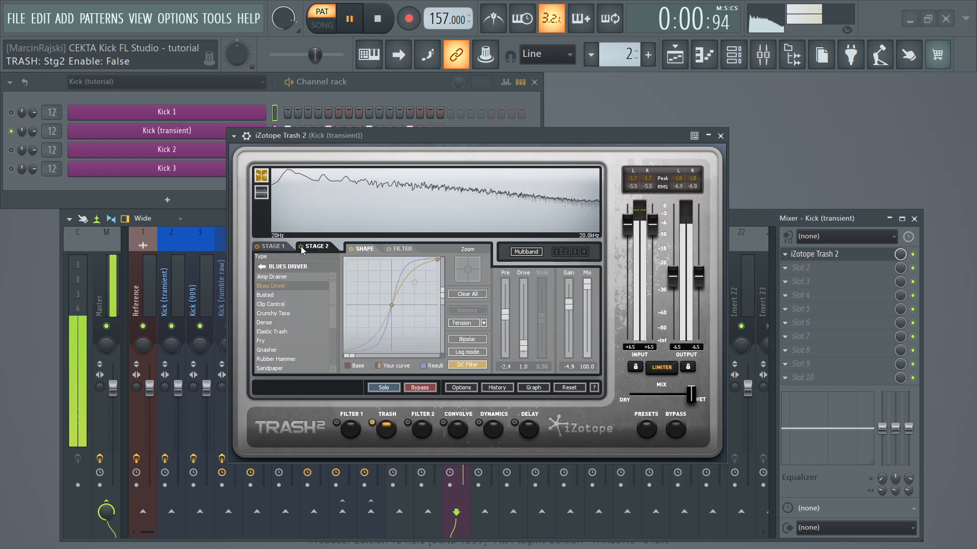
click(300, 246)
key(space)
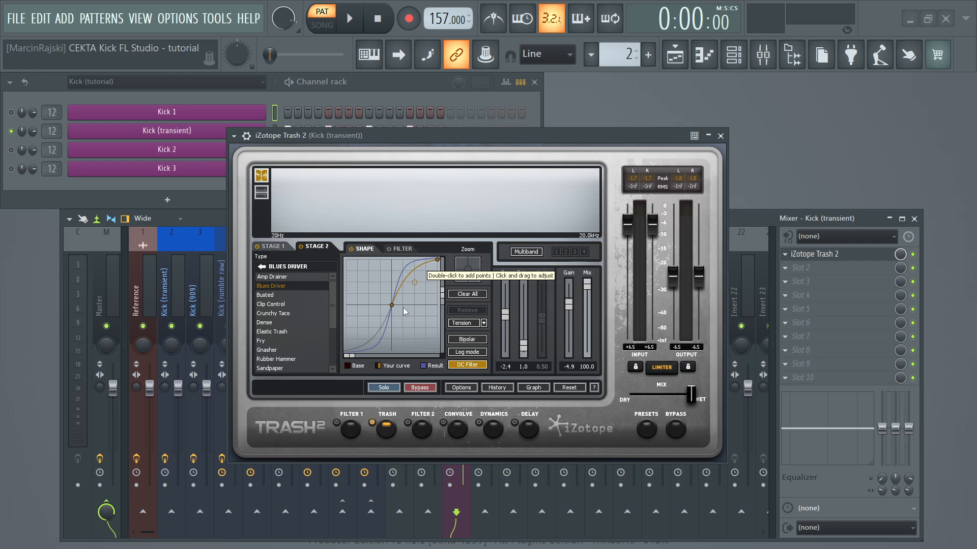
- Look over the Filter 1 and Convolve modules and return to the Trash module
click(350, 430)
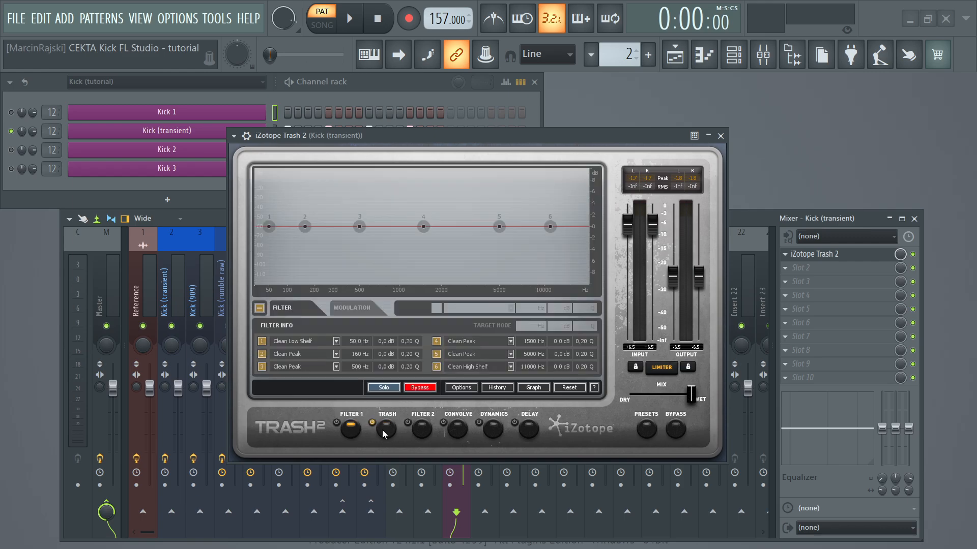
click(466, 432)
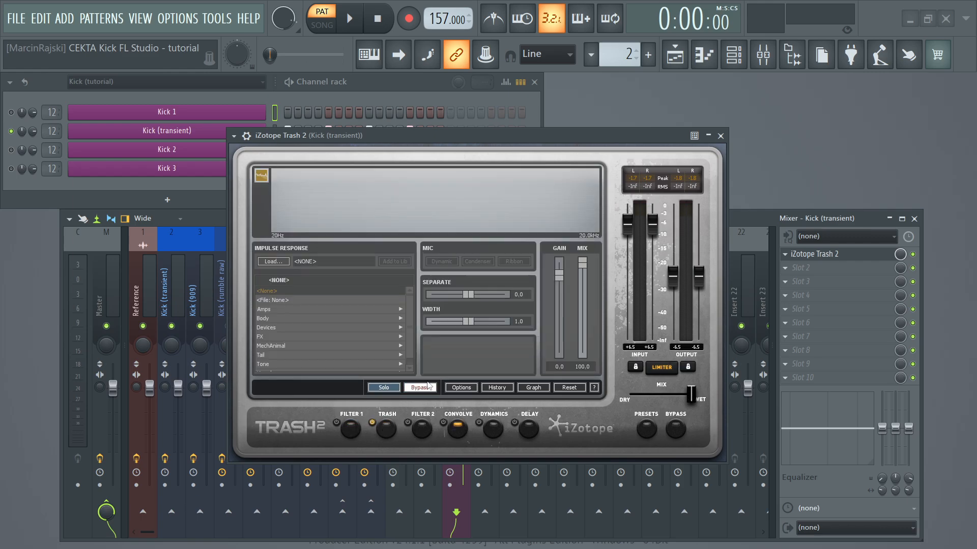
click(386, 432)
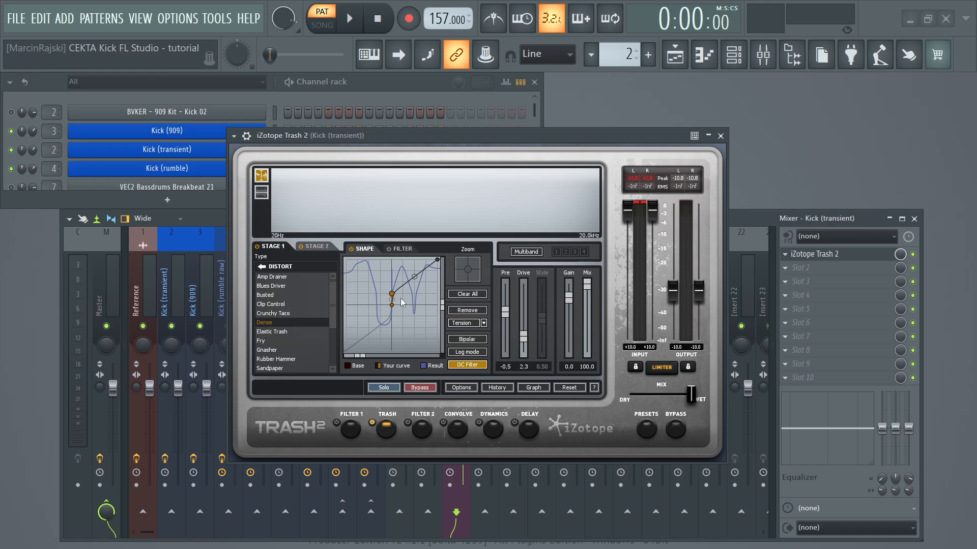
- Toggle Stage 1 and Stage 2 during playback to compare their effect on the transient, leaving both enabled
click(300, 248)
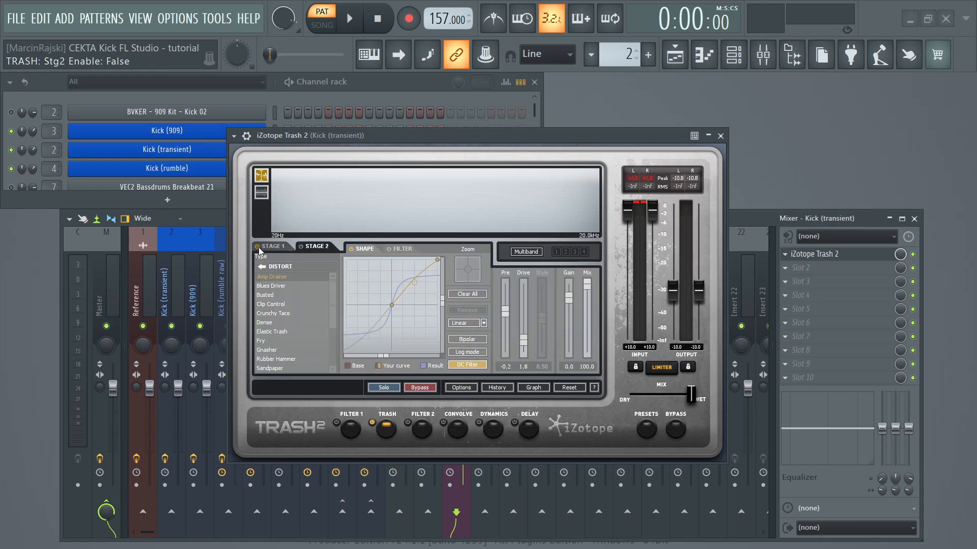
click(282, 248)
key(space)
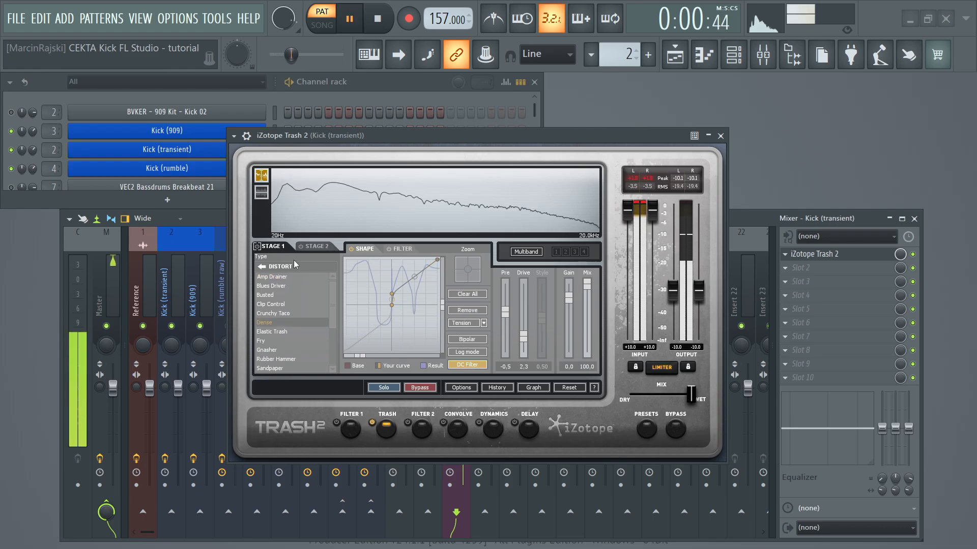
click(257, 247)
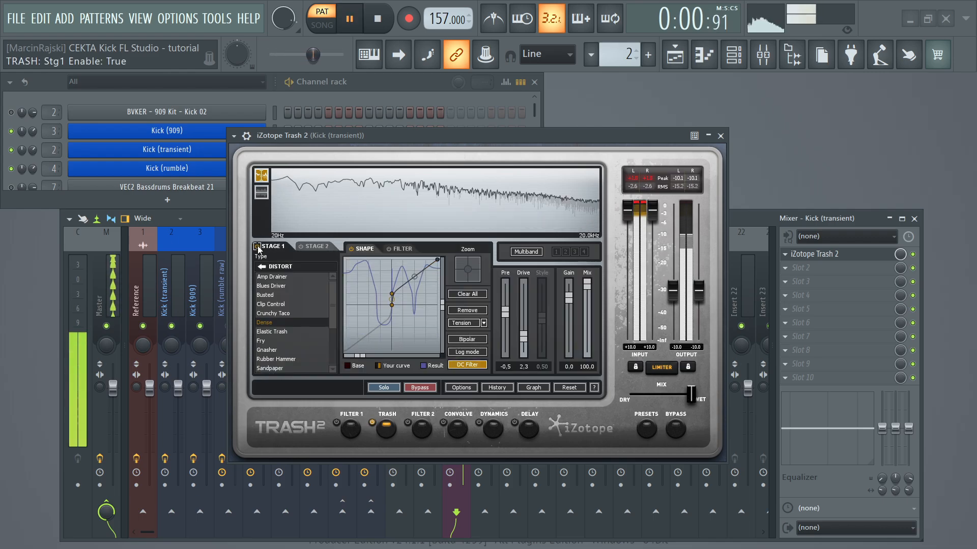
click(301, 247)
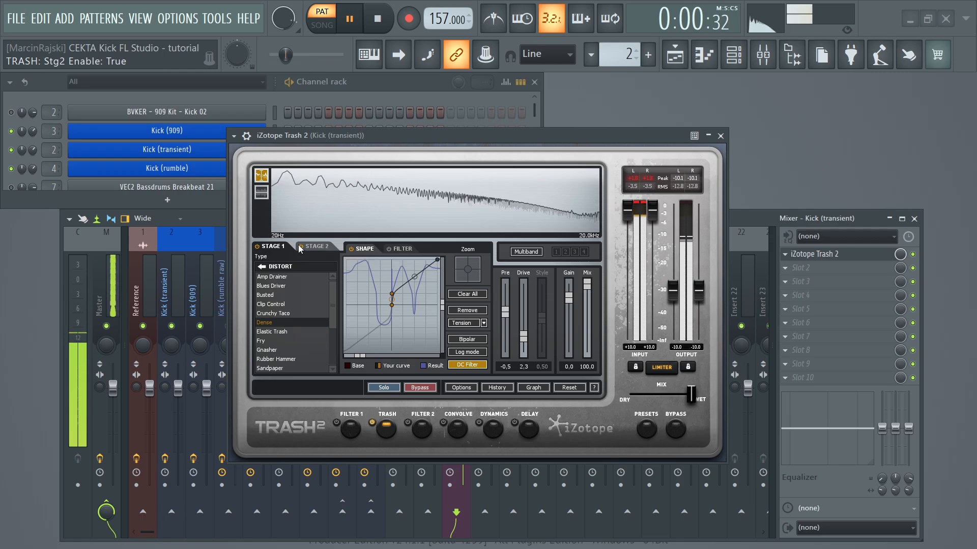
click(258, 247)
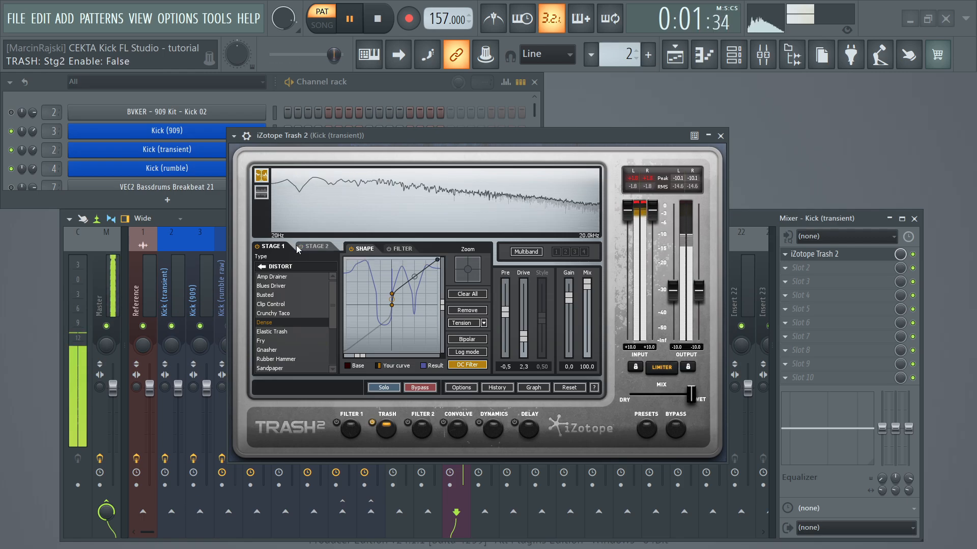
click(258, 247)
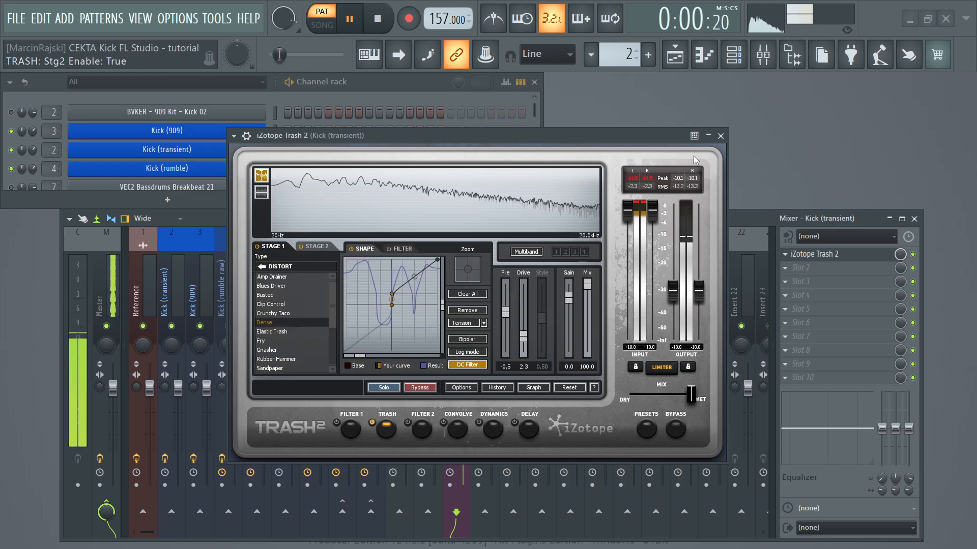
- Close the distortion window, load LFOTool into slot 2 of the Kick (transient) mixer track and enlarge its window
click(720, 136)
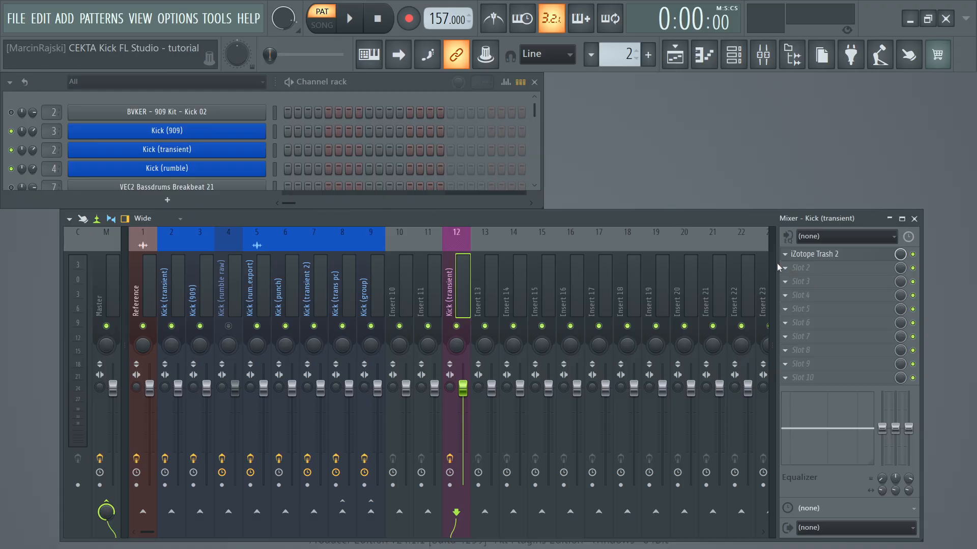
click(779, 268)
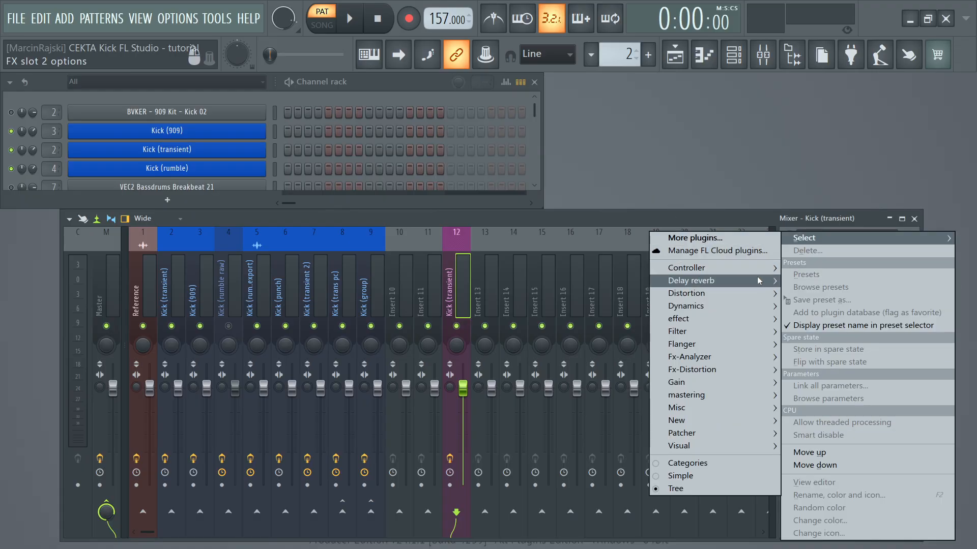
click(766, 240)
text(lfot)
key(Return)
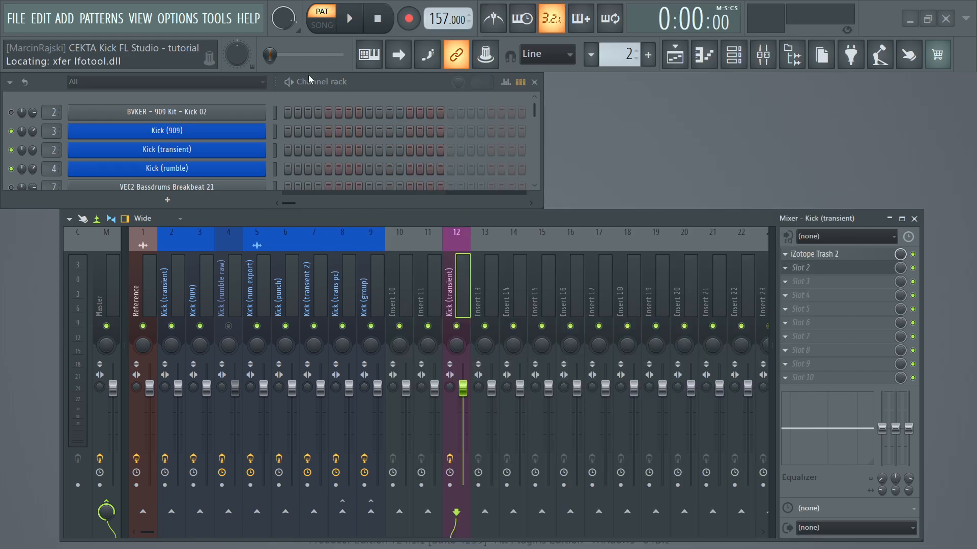
drag(767, 445, 860, 492)
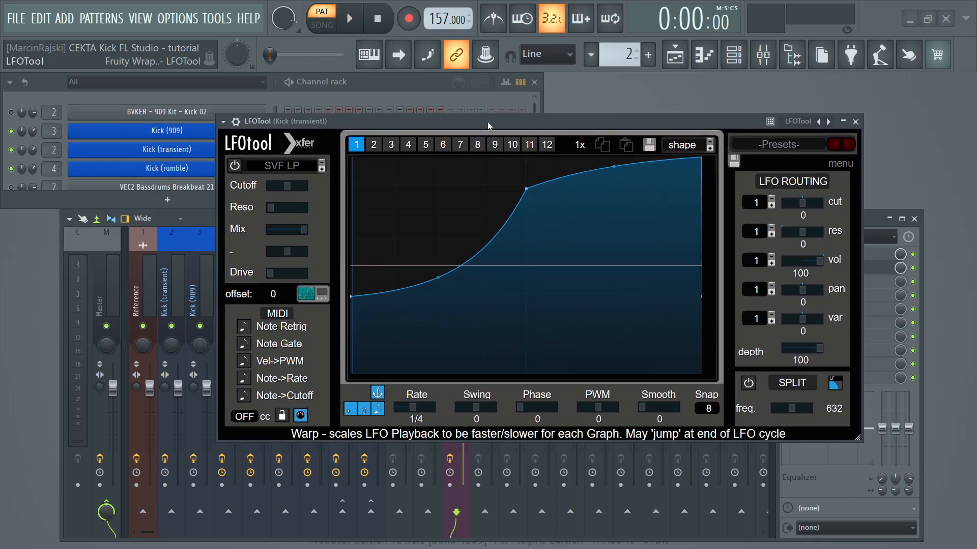
- Flatten the start of LFOTool's graph 1 at full level and let it slope down from about a quarter of the cycle
drag(526, 190, 362, 135)
right_click(363, 135)
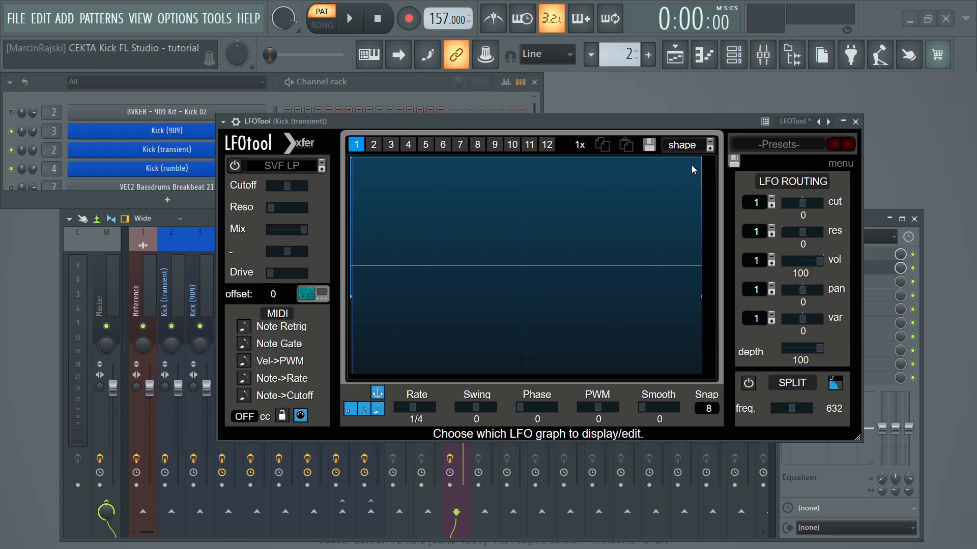
drag(701, 162, 524, 150)
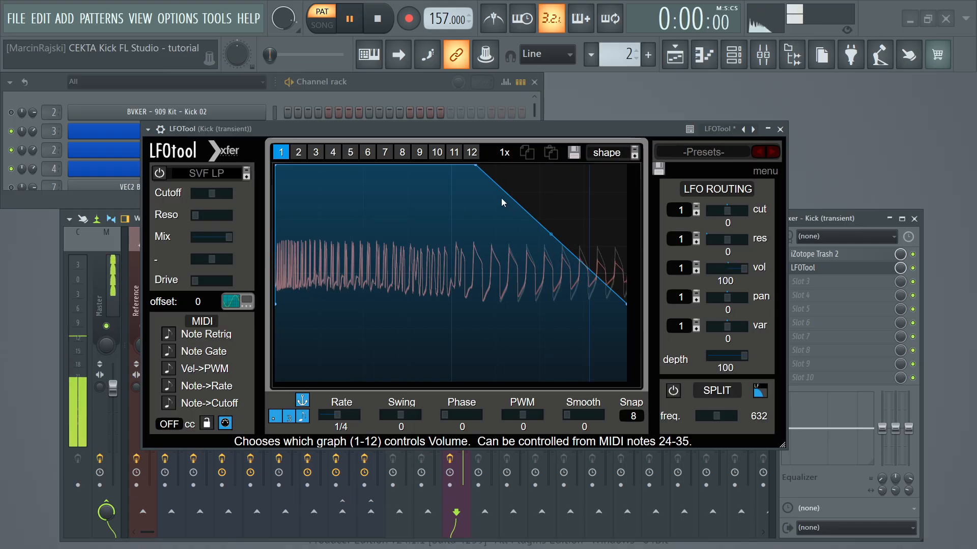
drag(473, 174, 363, 168)
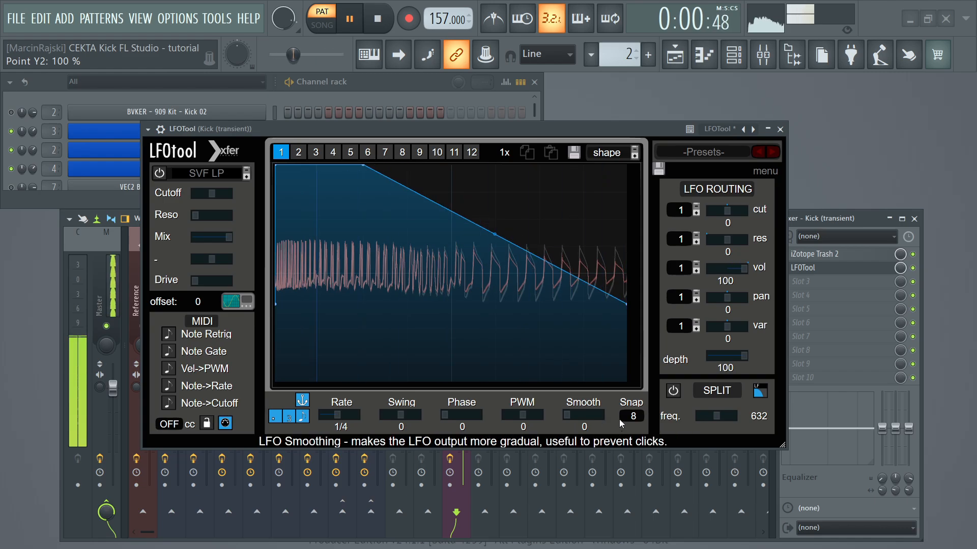
- Set Snap to 16 and shape the volume fade to fall from full at about 5/16 of the graph to zero at about 7/16
drag(618, 419, 567, 394)
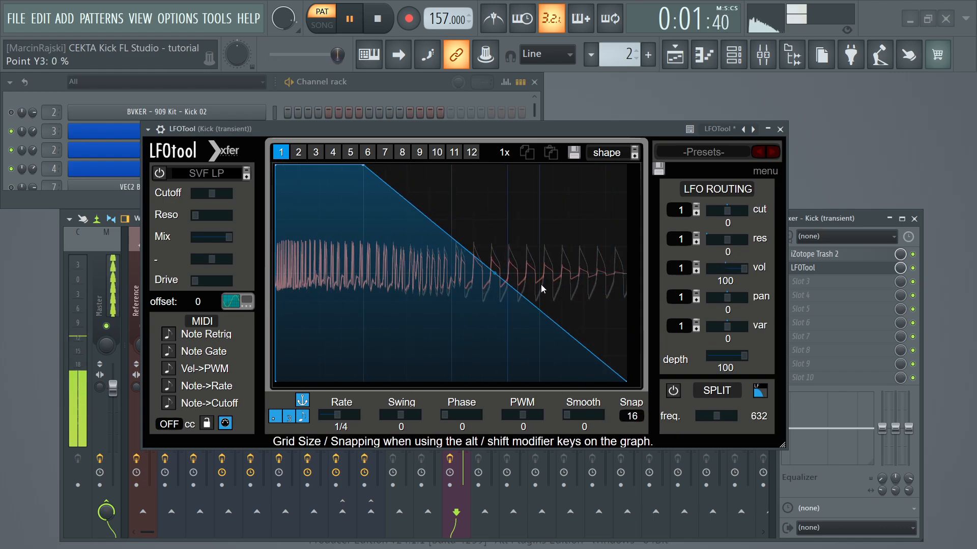
drag(542, 289, 448, 382)
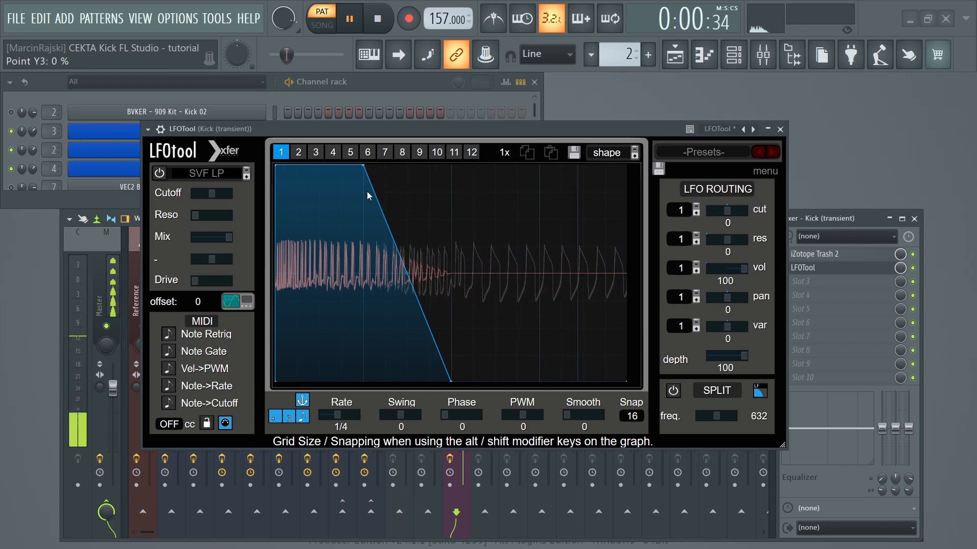
drag(363, 165, 407, 165)
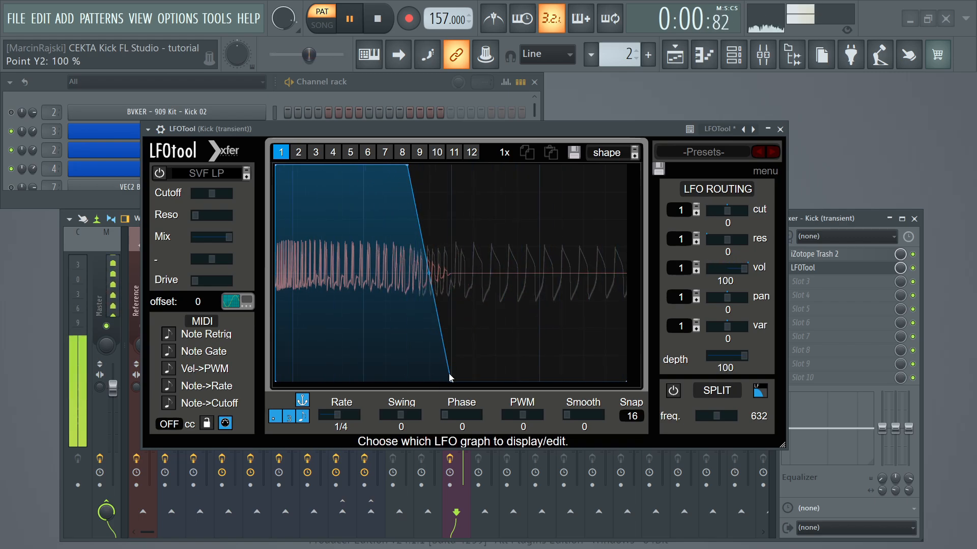
drag(449, 379, 428, 381)
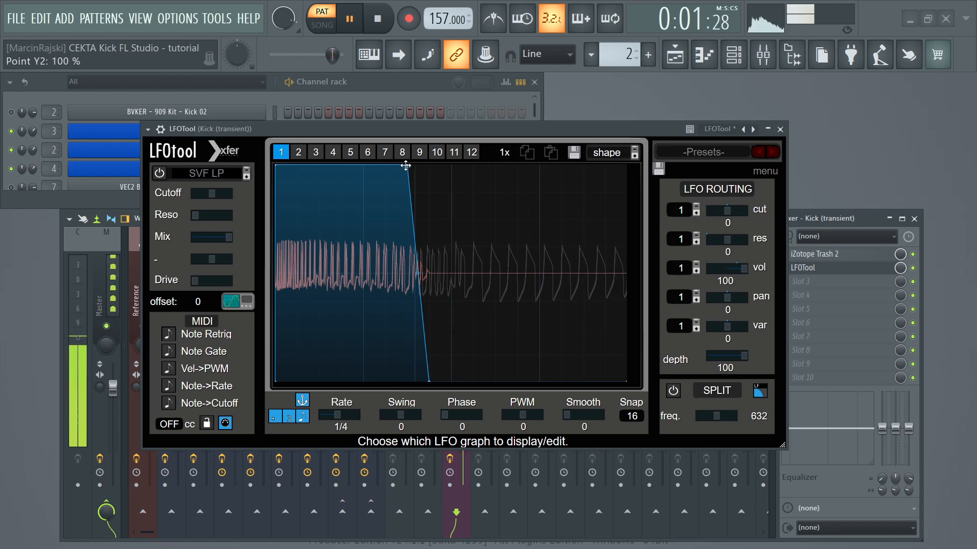
drag(406, 165, 375, 163)
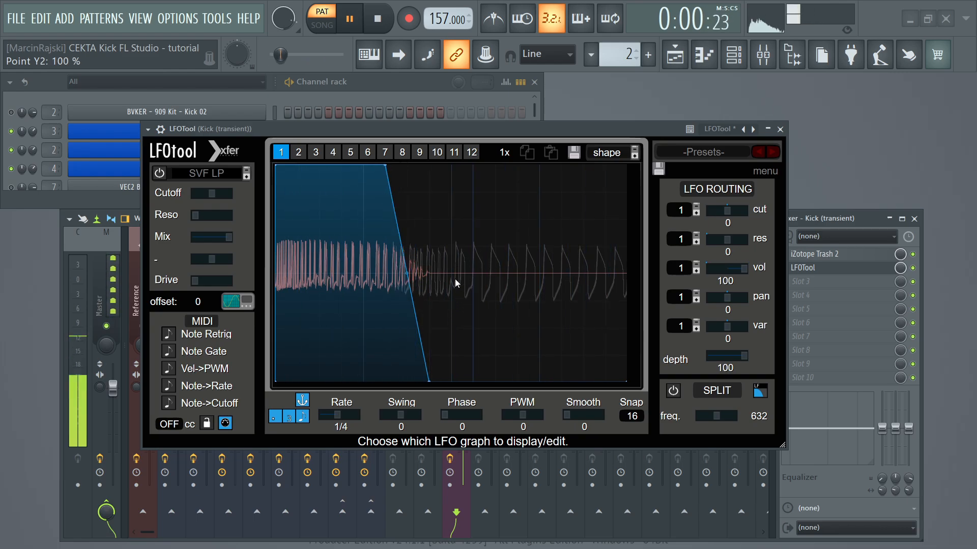
key(space)
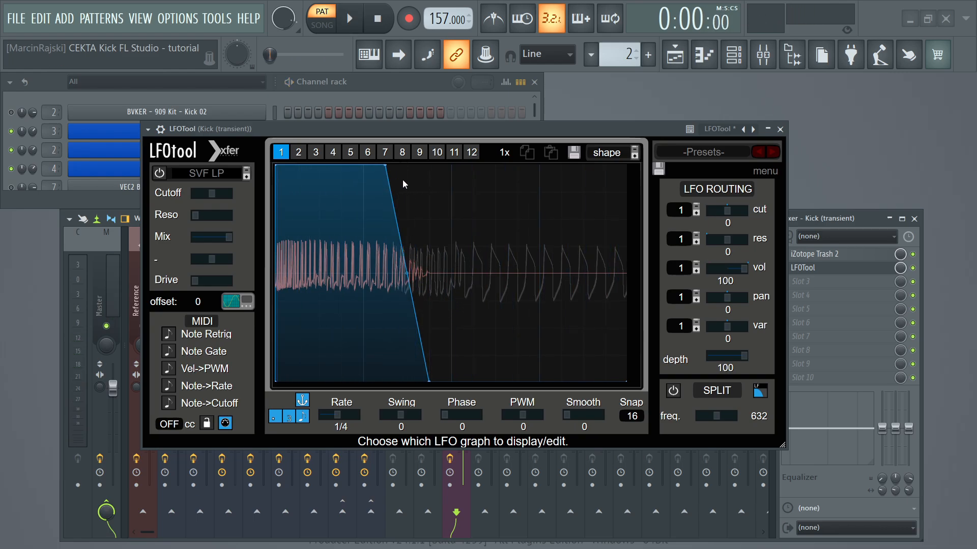
- Move the start of LFOTool's volume fade to a quarter of the graph at full level and adjust the Snap value
drag(387, 167, 363, 173)
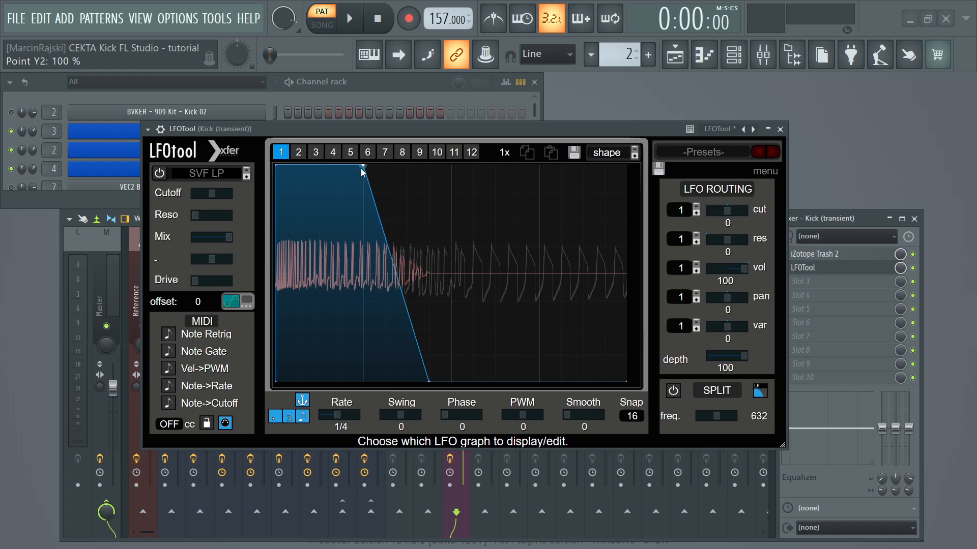
drag(622, 417, 635, 396)
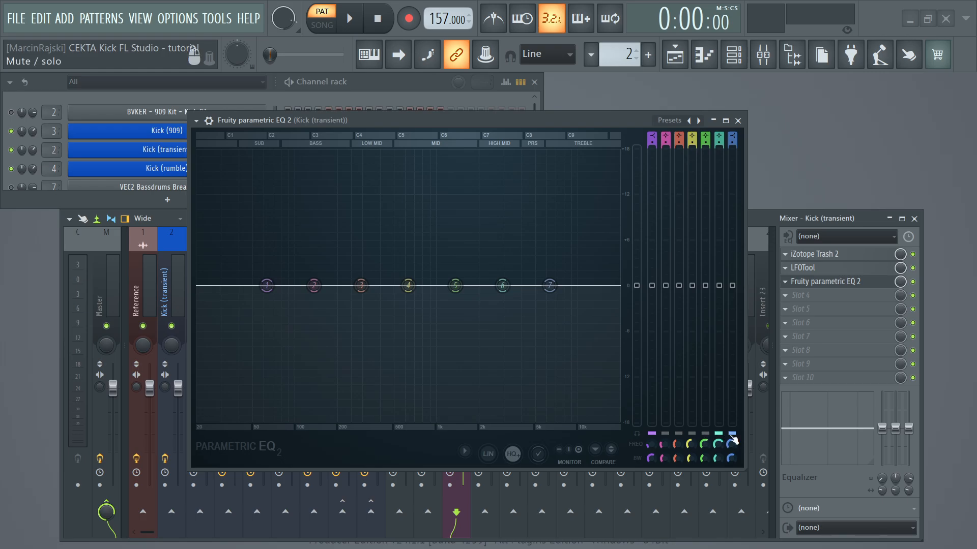
- Set band 1 of Fruity Parametric EQ 2 to High pass and raise its cutoff to just below 200 Hz during playback
right_click(267, 285)
mouse_move(287, 320)
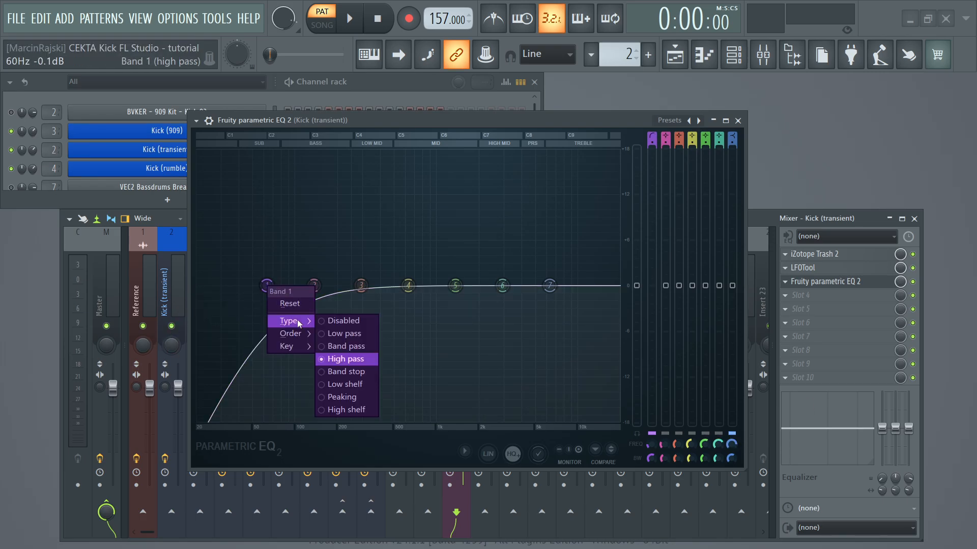
click(346, 366)
key(space)
drag(655, 450, 654, 429)
key(space)
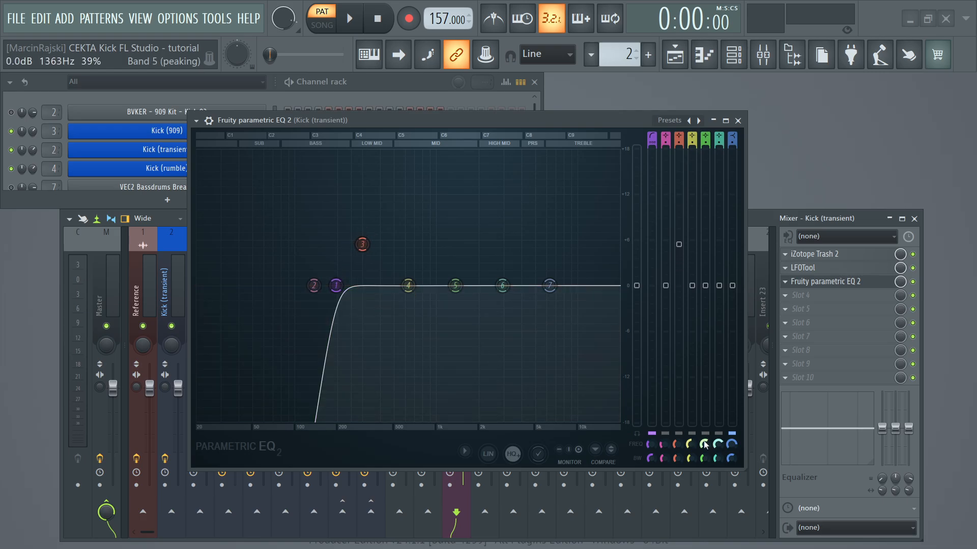
- Try a boost of about 14 dB on EQ band 3 just above 200 Hz, audition it on and off, and disable the band
click(679, 434)
drag(362, 244, 359, 181)
key(space)
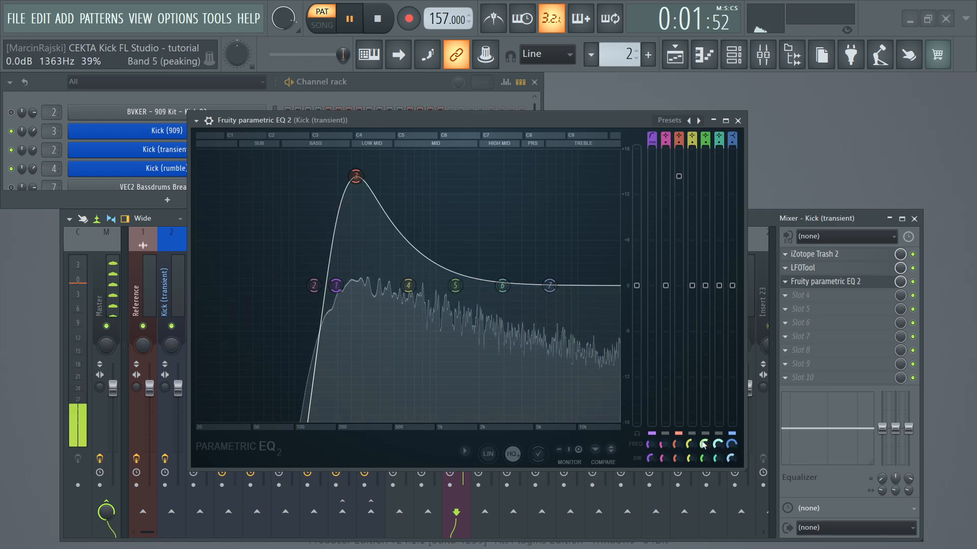
click(679, 434)
click(679, 434)
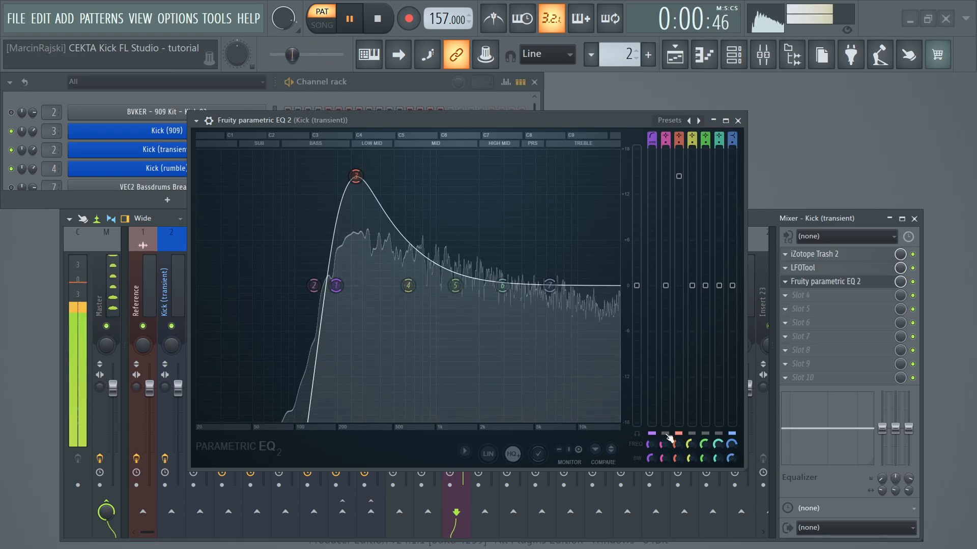
key(space)
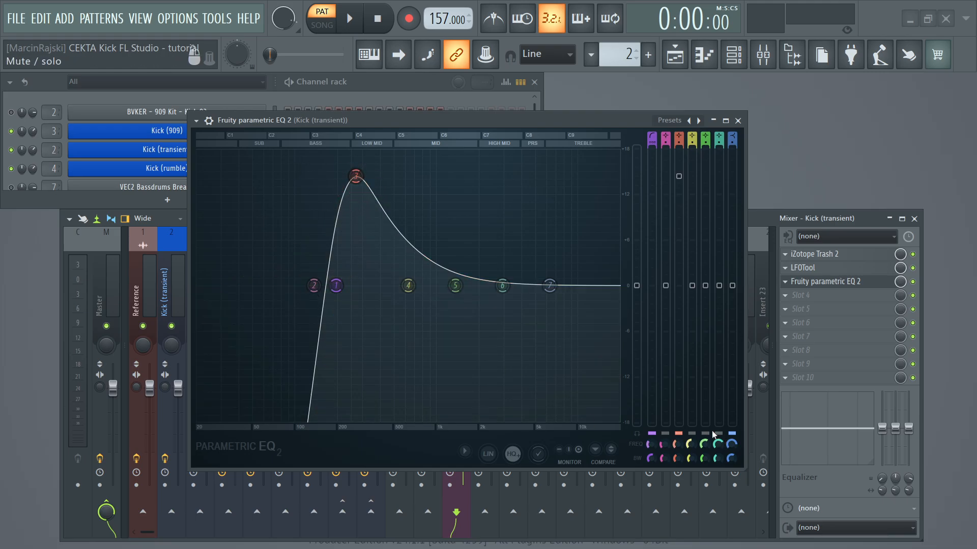
click(679, 434)
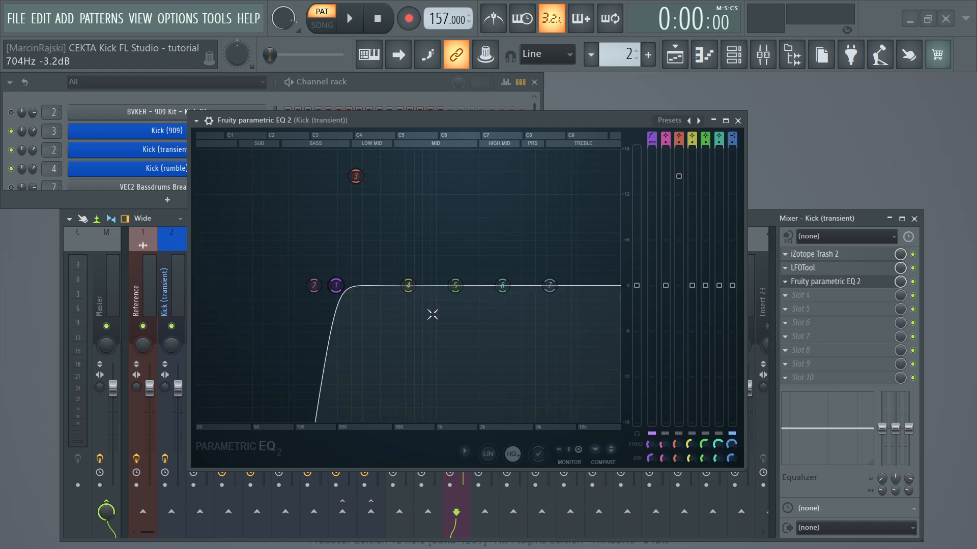
- Lower band 1's high-pass cutoff to about 160 Hz and change band 7 to a Low pass filter
drag(335, 286, 346, 285)
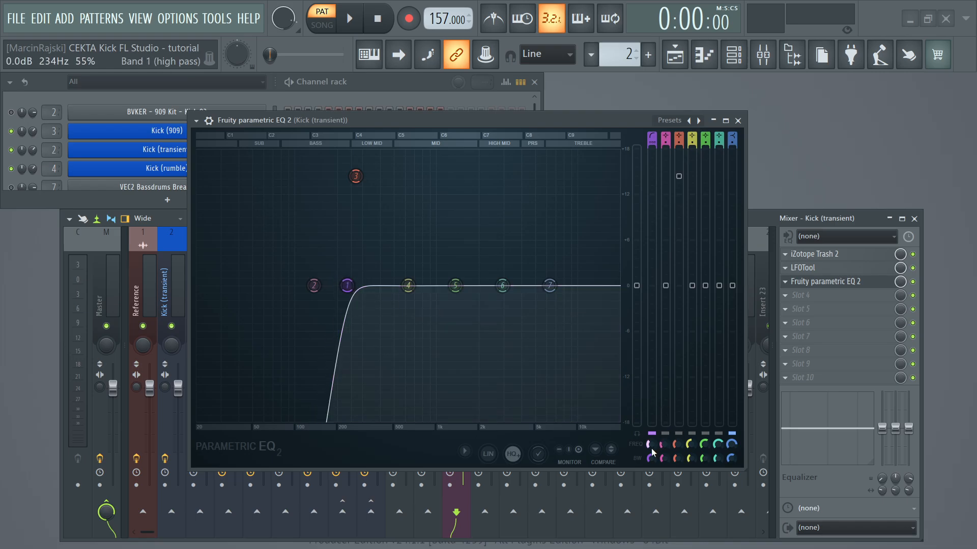
drag(652, 450, 653, 458)
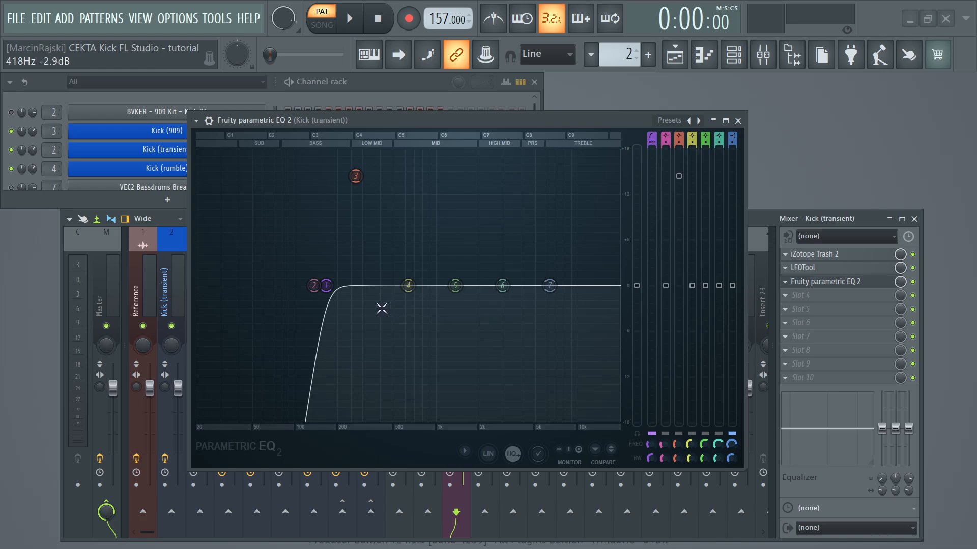
right_click(549, 285)
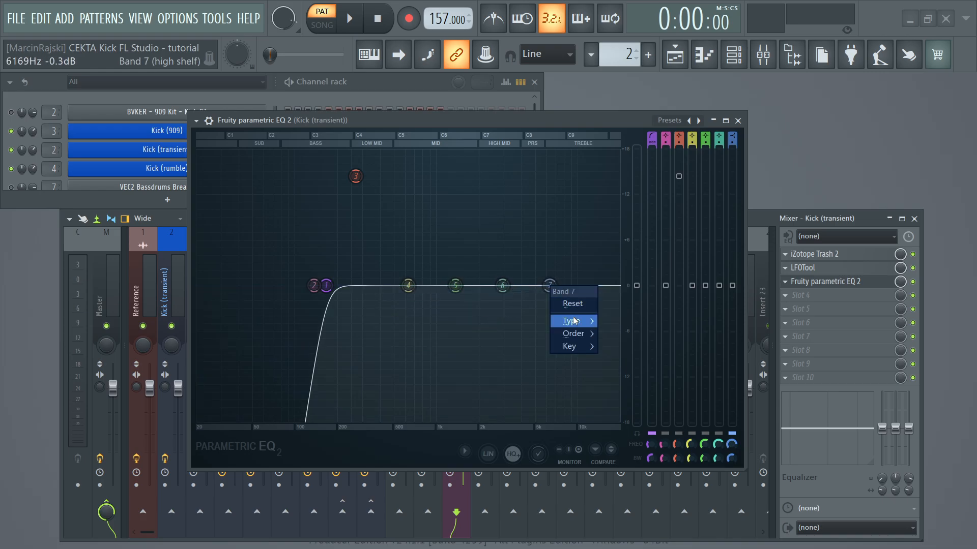
mouse_move(573, 321)
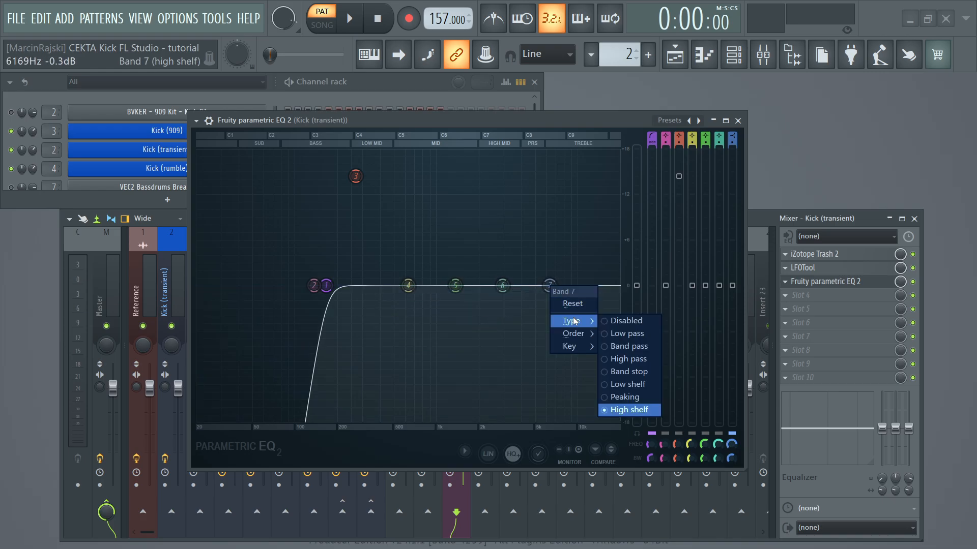
click(634, 335)
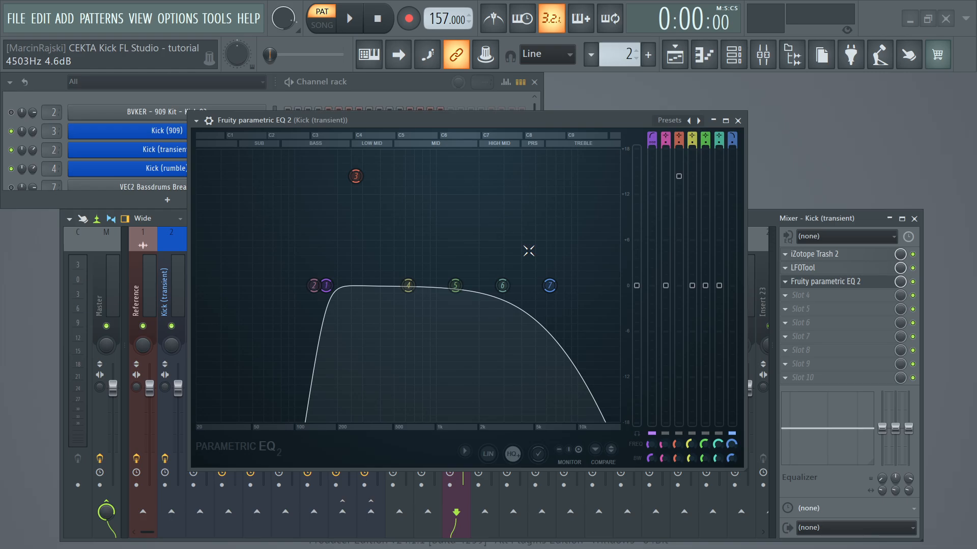
- Lower band 7's low-pass cutoff to 4300 Hz and steepen its order to Steep 8 during playback
key(space)
drag(549, 286, 526, 286)
drag(732, 143, 732, 124)
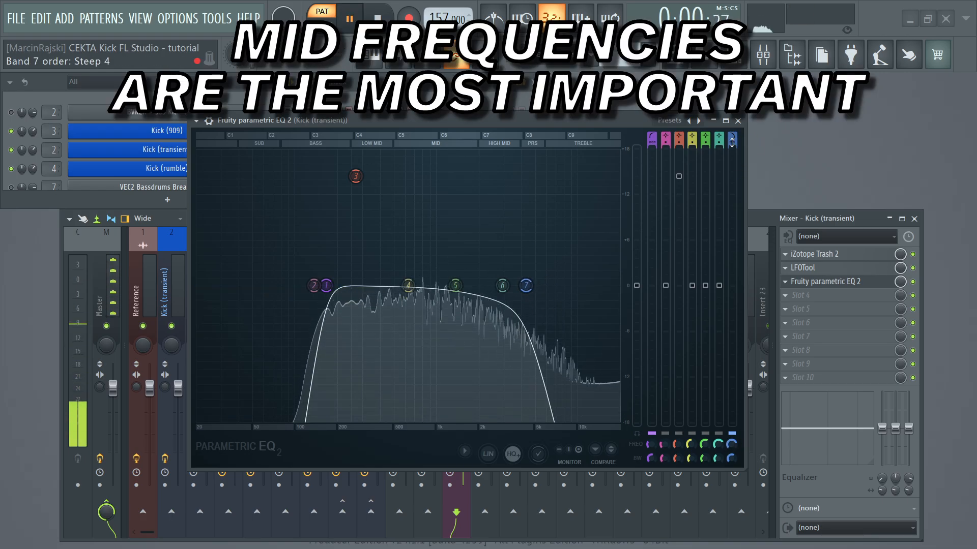
drag(731, 458, 731, 465)
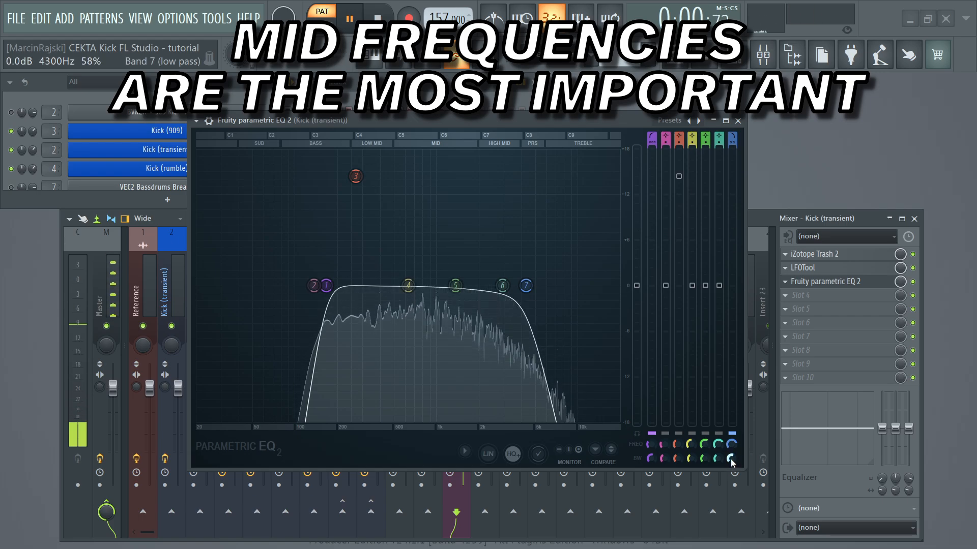
scroll(733, 141, up, 2)
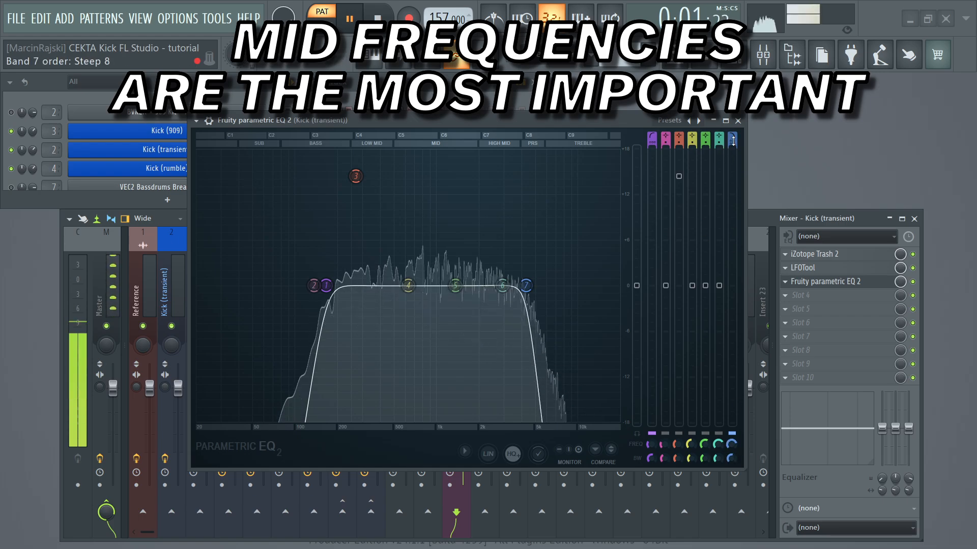
key(space)
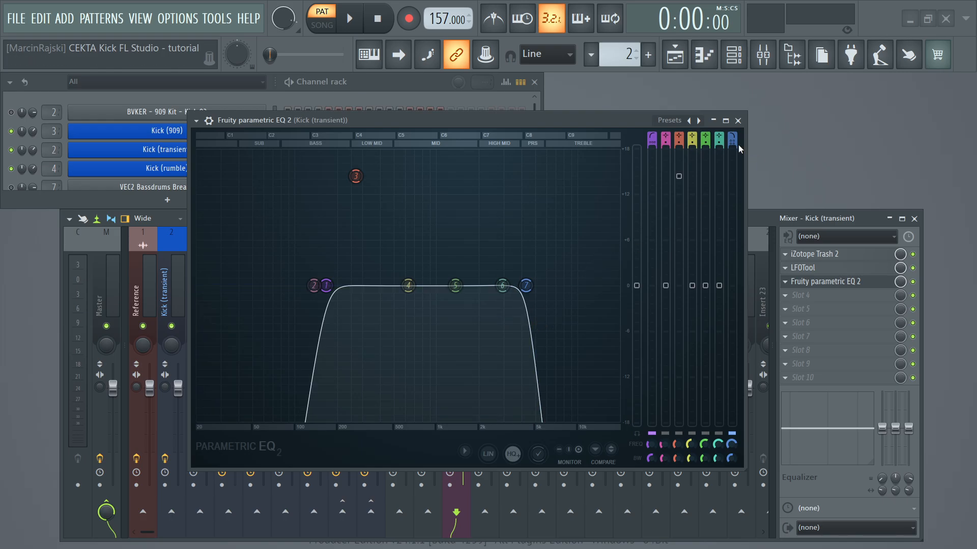
- Compare orders 2 and Steep 8 on band 7's low-pass filter, keep order 2 and lower the cutoff to about 3 kHz
scroll(735, 143, down, 1)
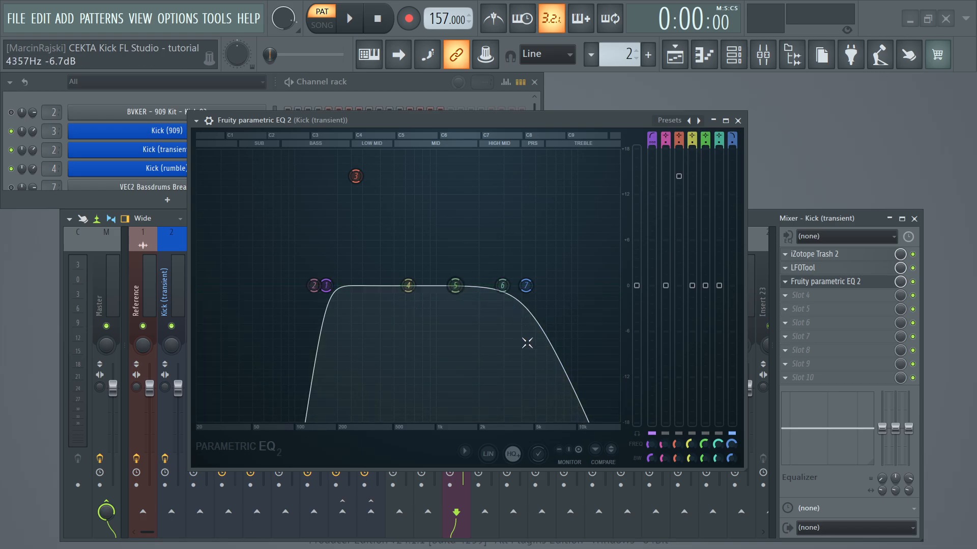
key(space)
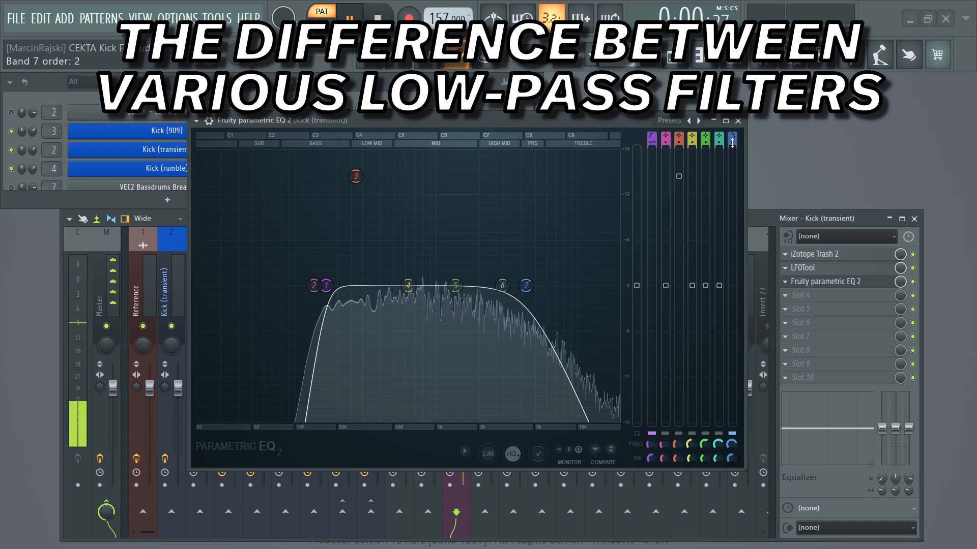
scroll(736, 143, up, 2)
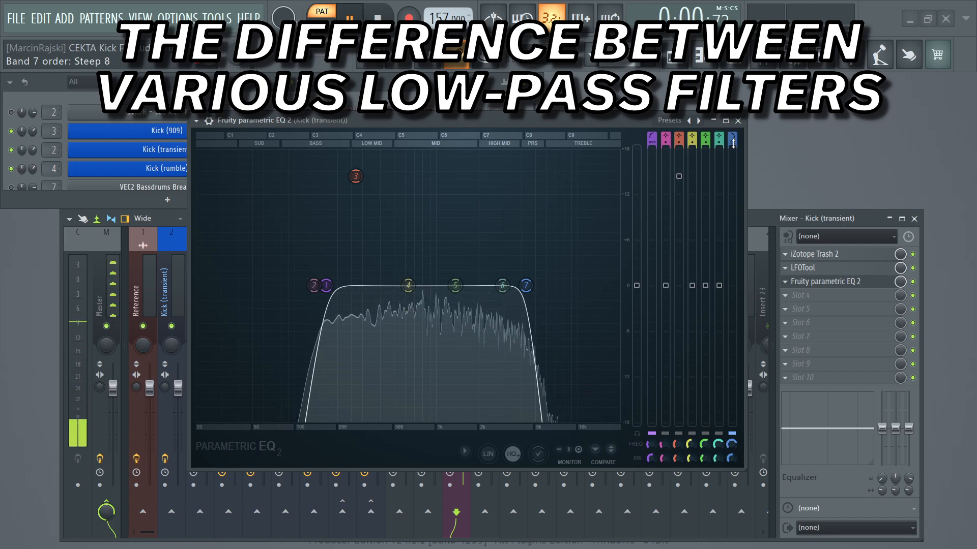
scroll(733, 144, down, 1)
scroll(732, 144, down, 1)
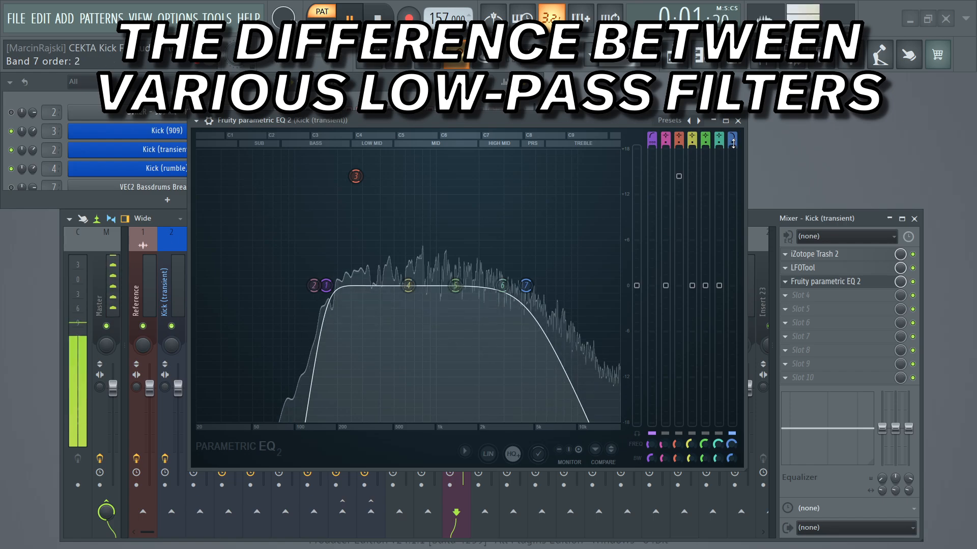
scroll(733, 144, up, 1)
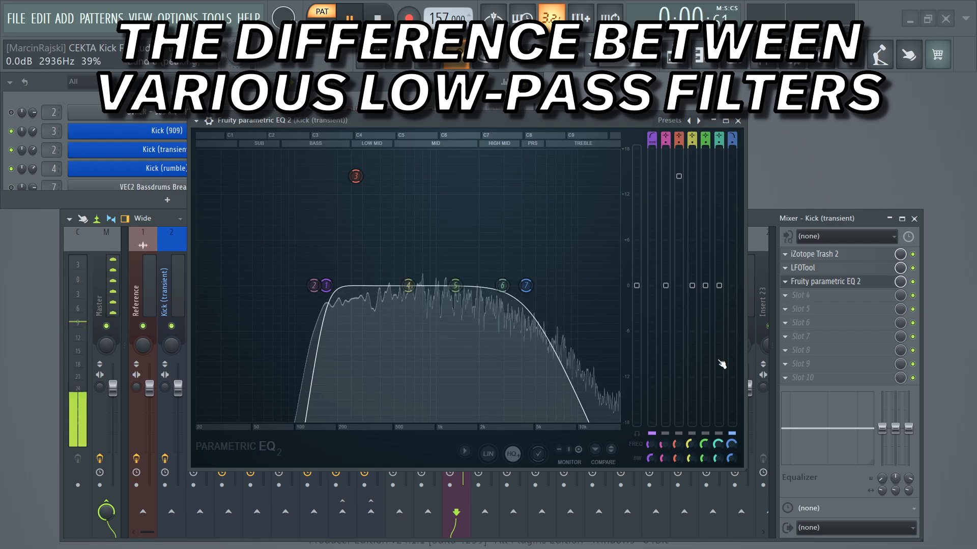
drag(526, 285, 508, 285)
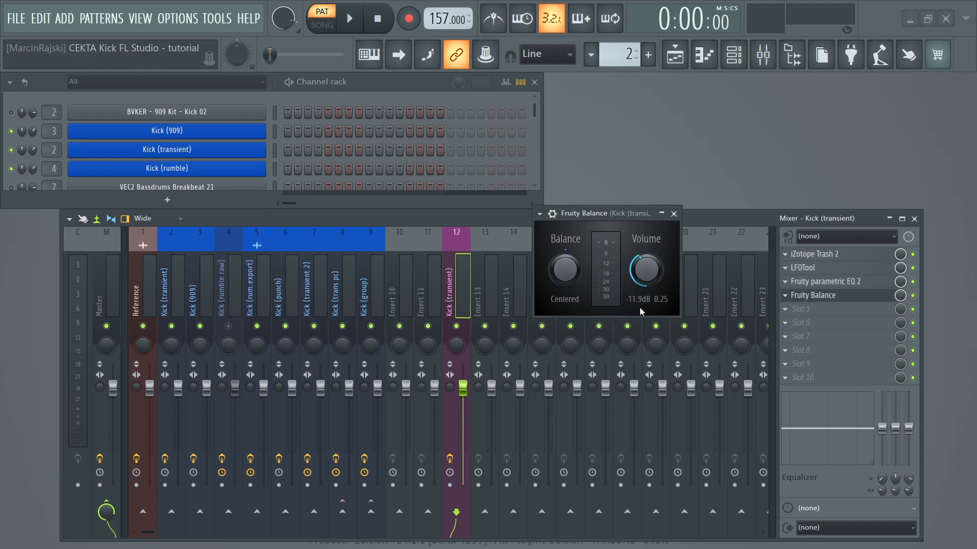
- Close the Fruity Balance window and review the sampler settings of the Kick (transient) channel
click(672, 214)
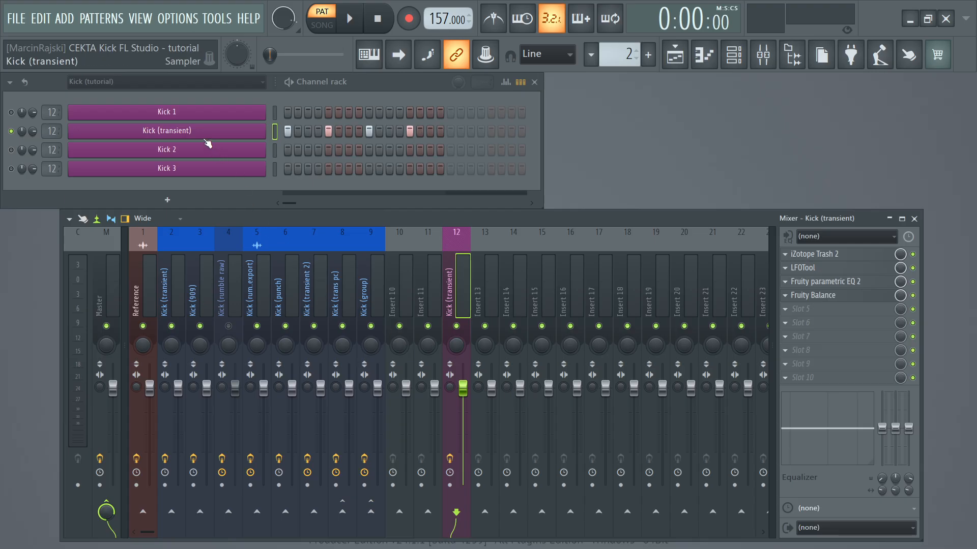
click(205, 141)
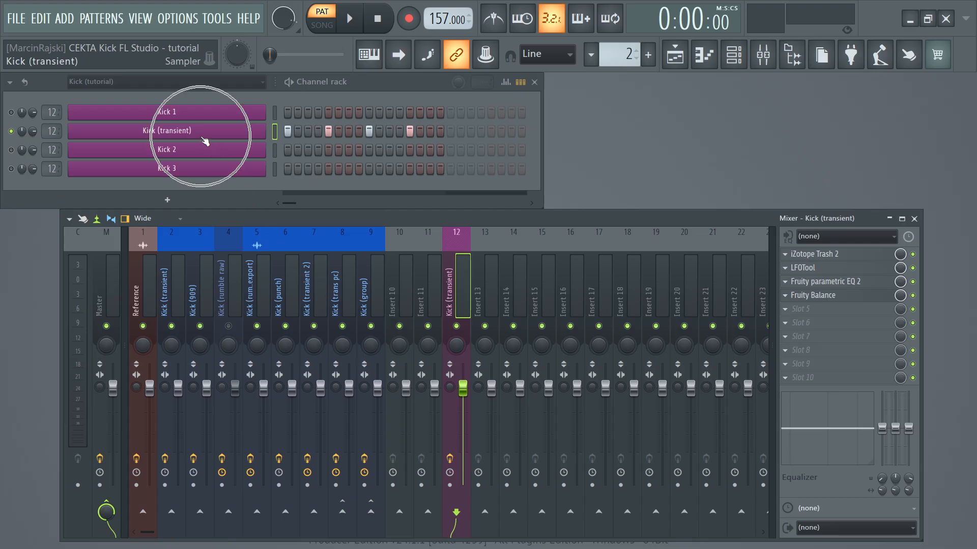
click(205, 141)
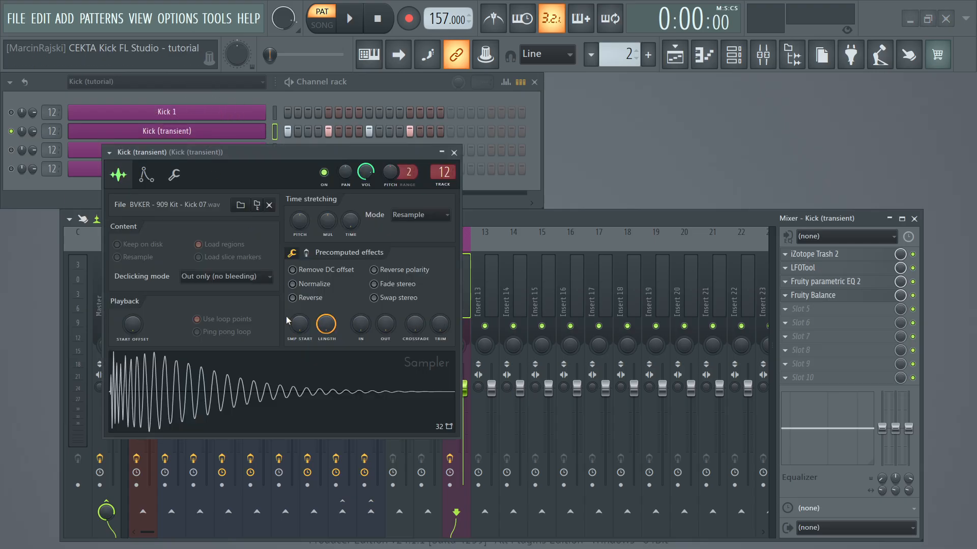
click(454, 152)
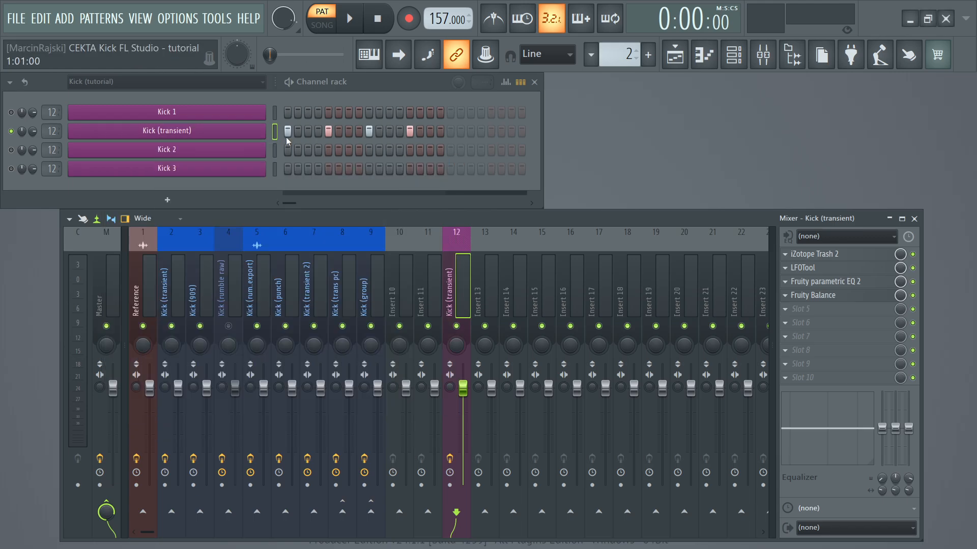
- Clone the Kick (transient) channel, name the copy Kick (909) and route it to mixer track 13
click(256, 135)
right_click(251, 135)
click(289, 283)
key(F2)
text(Kick (909))
key(Return)
click(478, 287)
key(ctrl+l)
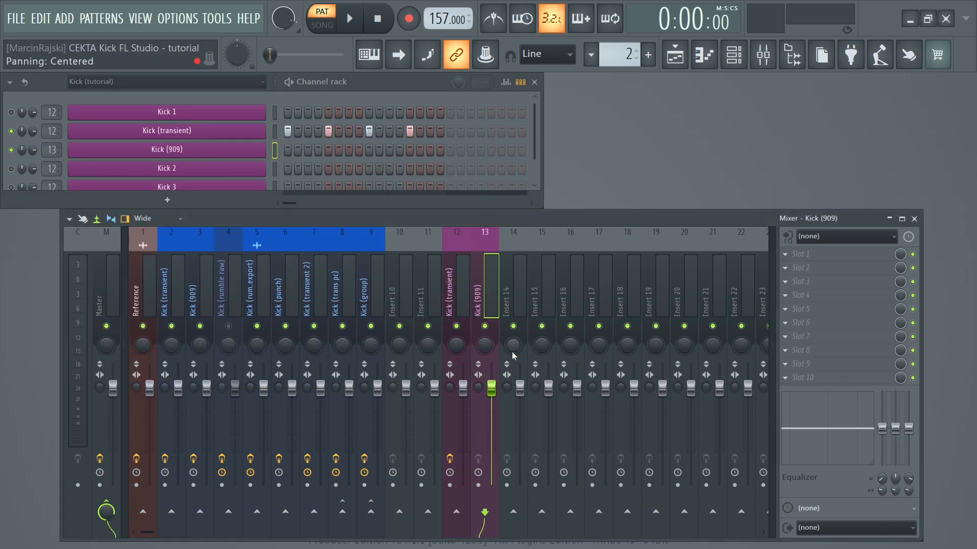
- Fill every fourth step of the Kick (909) channel and audition its sample in the sampler settings
right_click(120, 156)
click(135, 189)
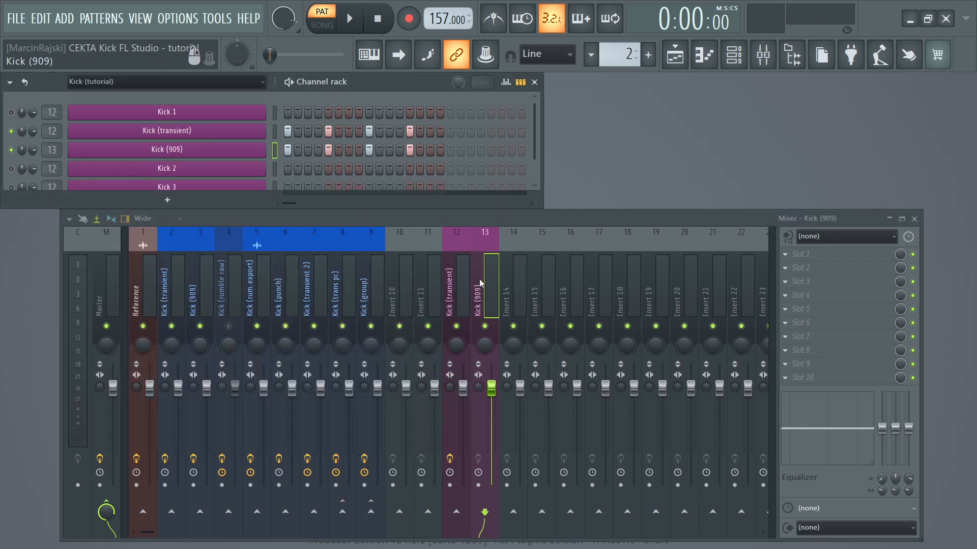
click(188, 151)
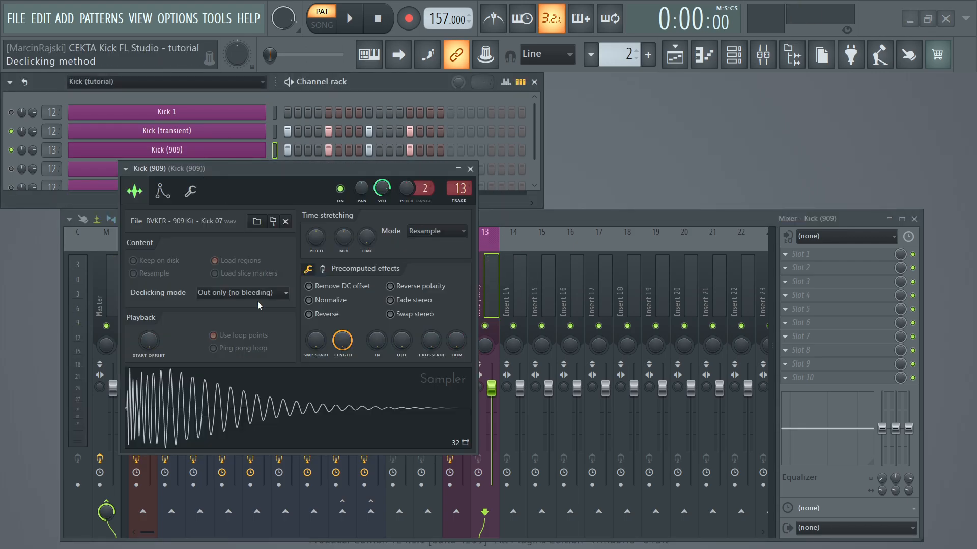
click(263, 406)
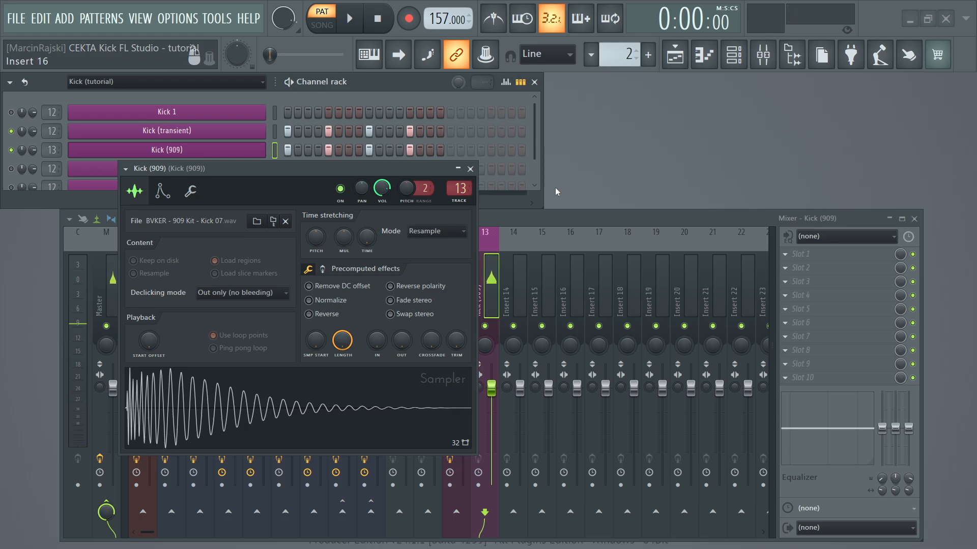
click(469, 169)
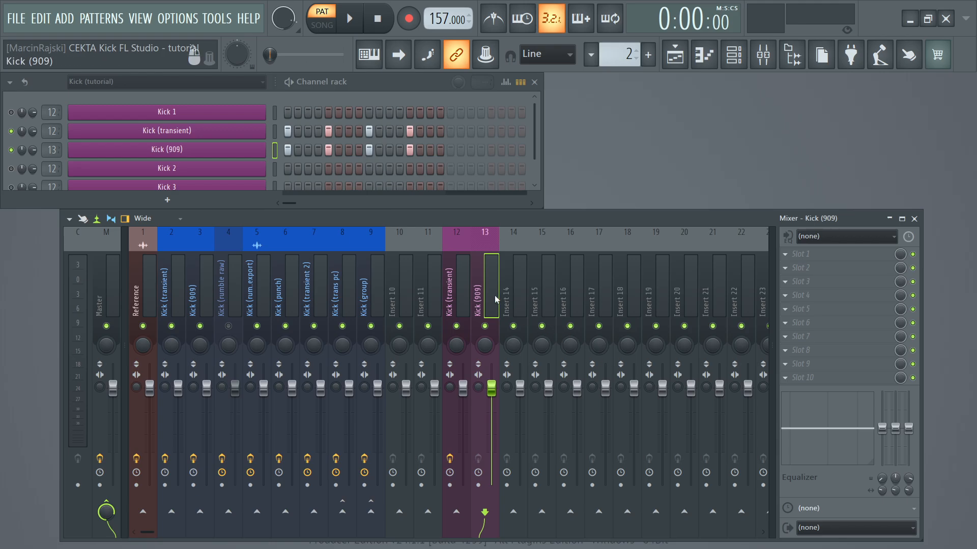
- Compare the effect chains of the Kick (transient) and Kick (909) mixer tracks
click(457, 298)
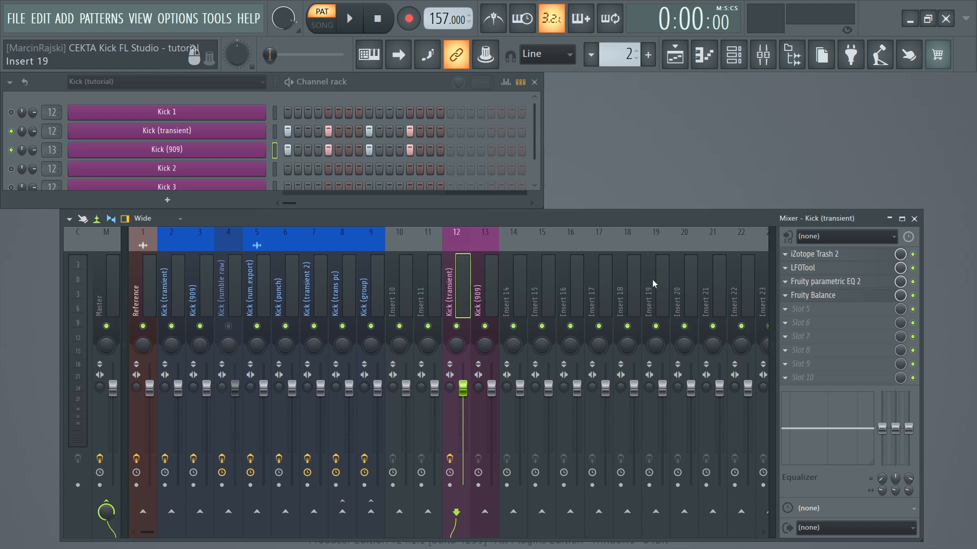
click(485, 310)
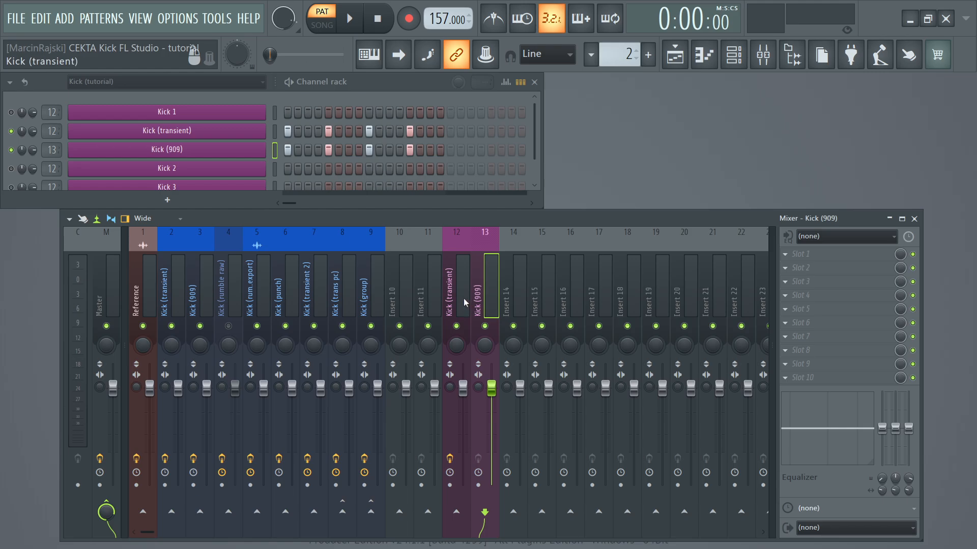
click(463, 300)
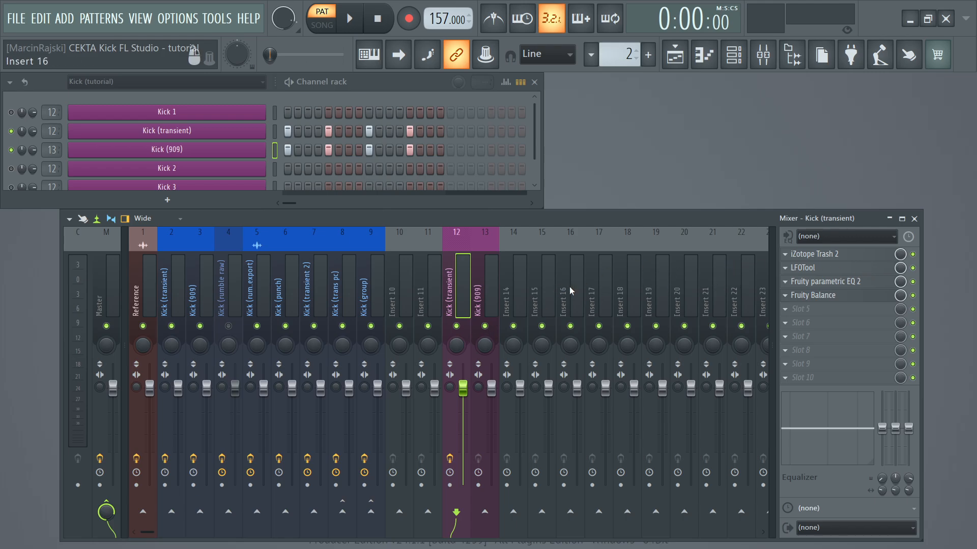
- Review the LFOTool volume envelope on the Kick (transient) mixer track and check the effect slots of Kick (909)
click(807, 268)
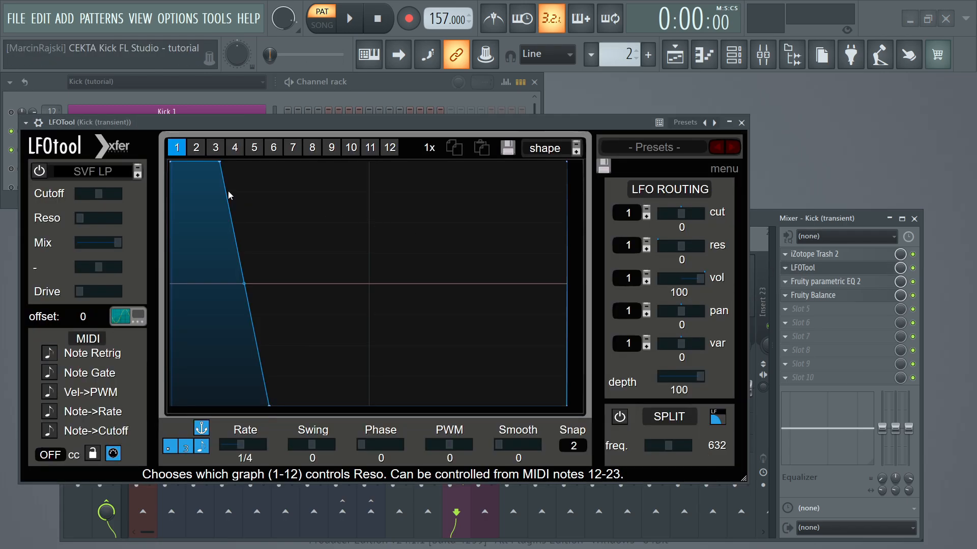
click(741, 122)
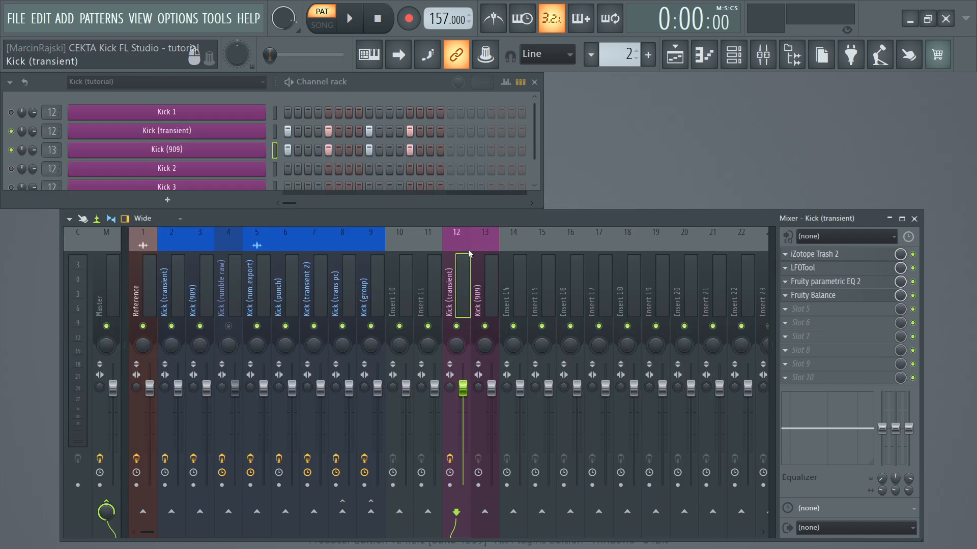
click(488, 305)
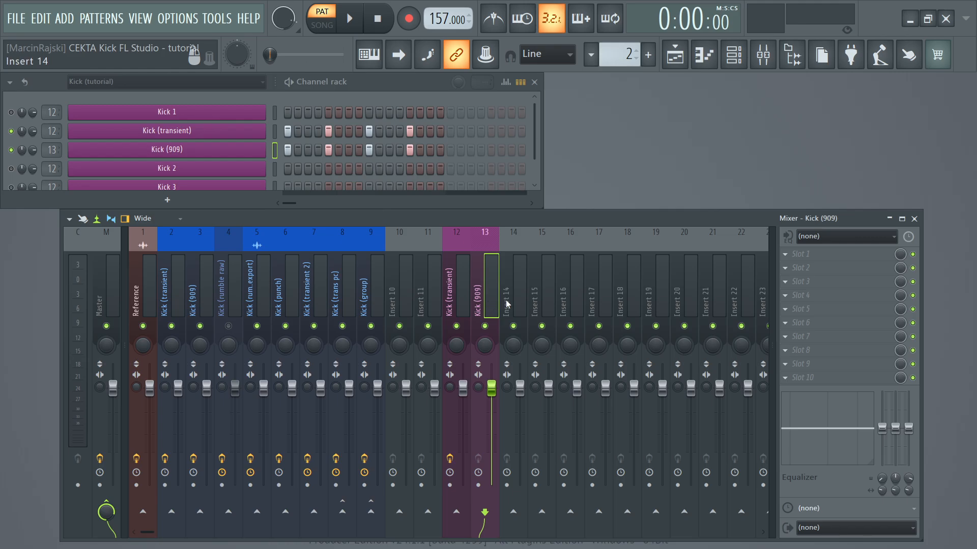
- Put the Kick (transient) effect chain of iZotope Trash 2, LFOTool, Fruity parametric EQ 2 and Fruity Balance on the Kick (909) mixer track
click(462, 298)
click(477, 299)
click(463, 297)
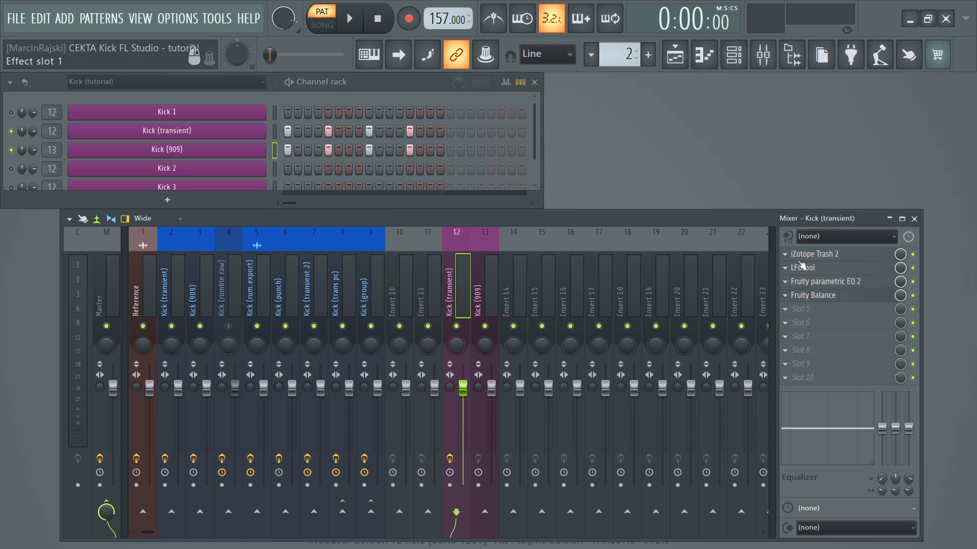
key(ctrl)
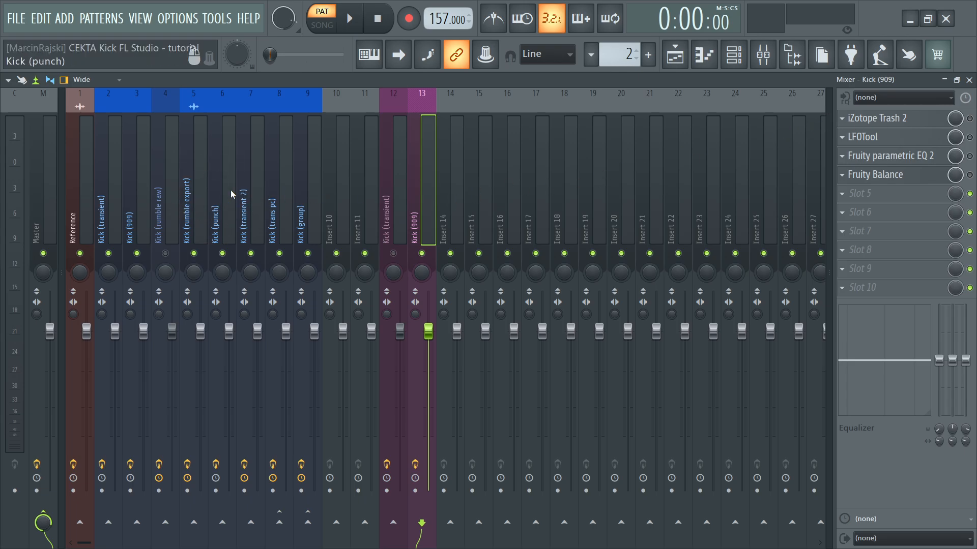
- Enable and open iZotope Trash 2 on the Kick (909) track, check its second stage and switch off both distortion stages
click(870, 122)
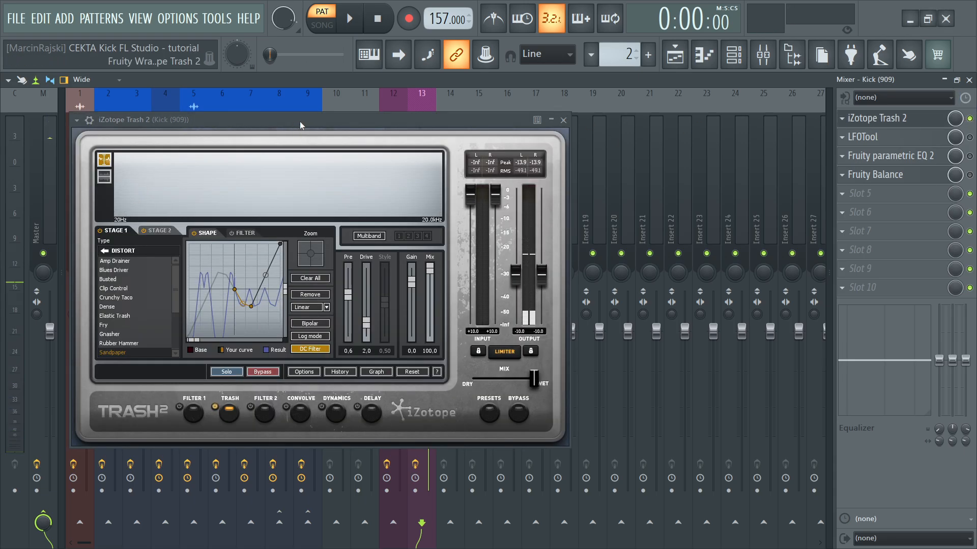
drag(300, 121, 490, 100)
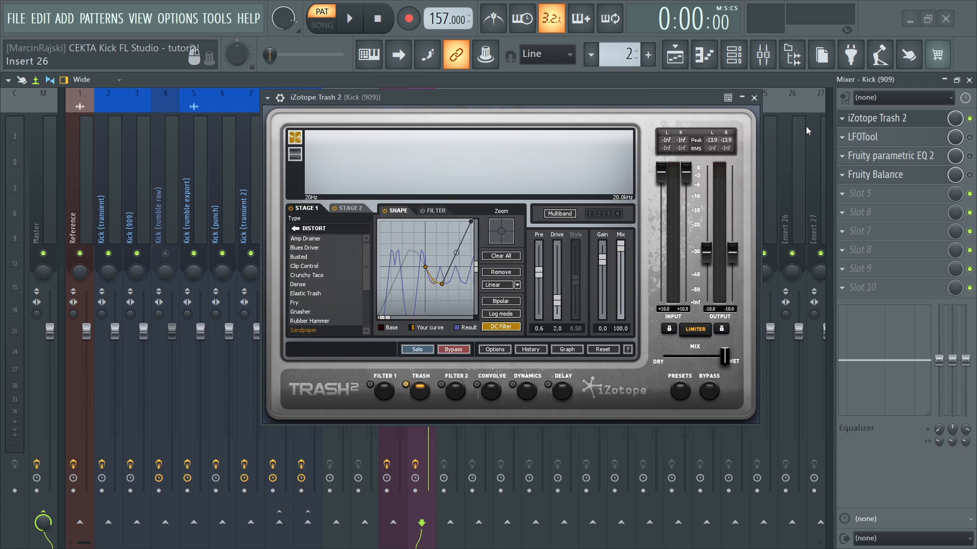
click(349, 208)
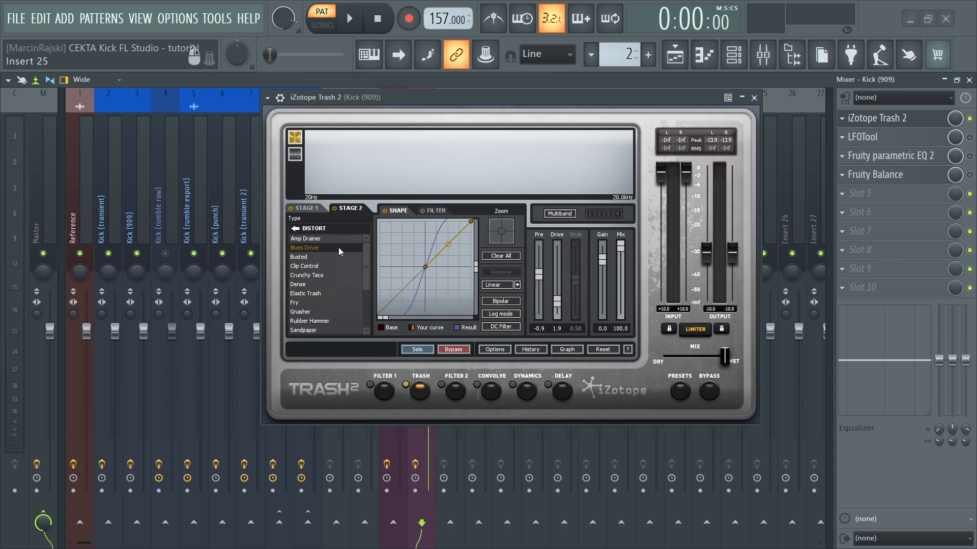
click(334, 209)
click(288, 210)
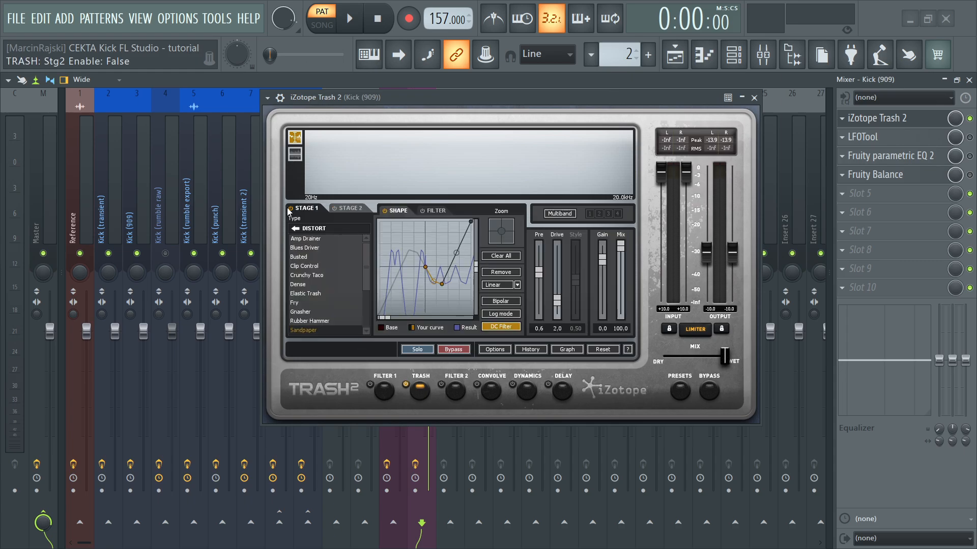
click(289, 209)
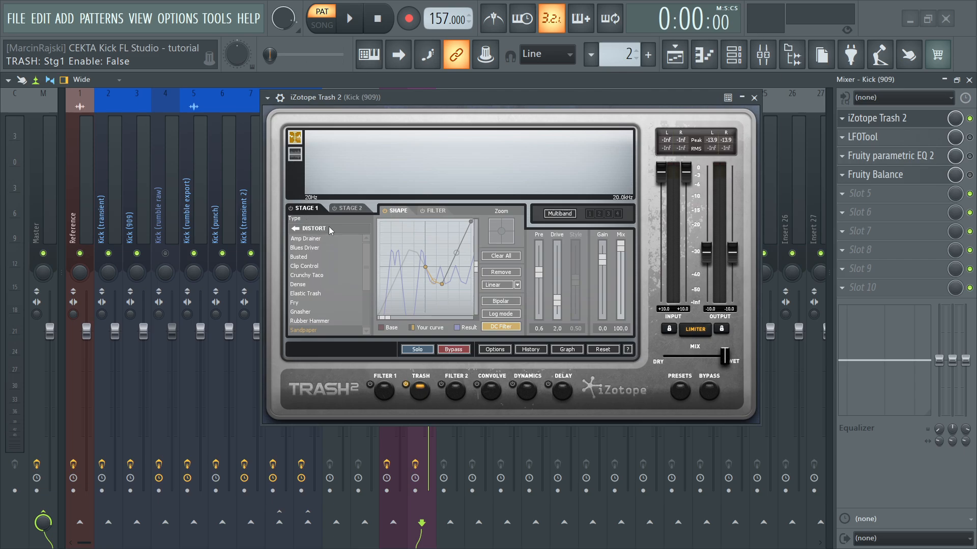
- Play the kick while toggling Trash 2 distortion stages 1 and 2, end with both enabled and review their shape curves
key(space)
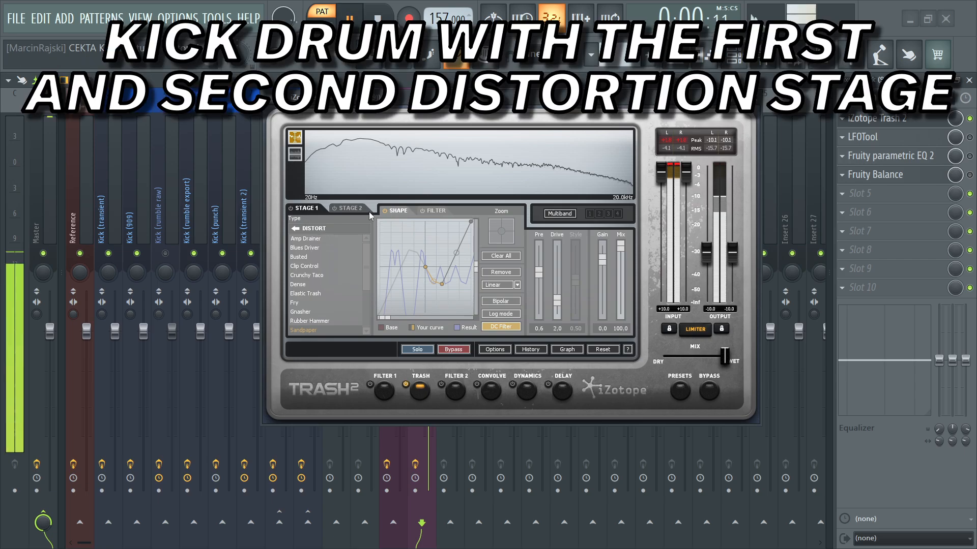
click(291, 208)
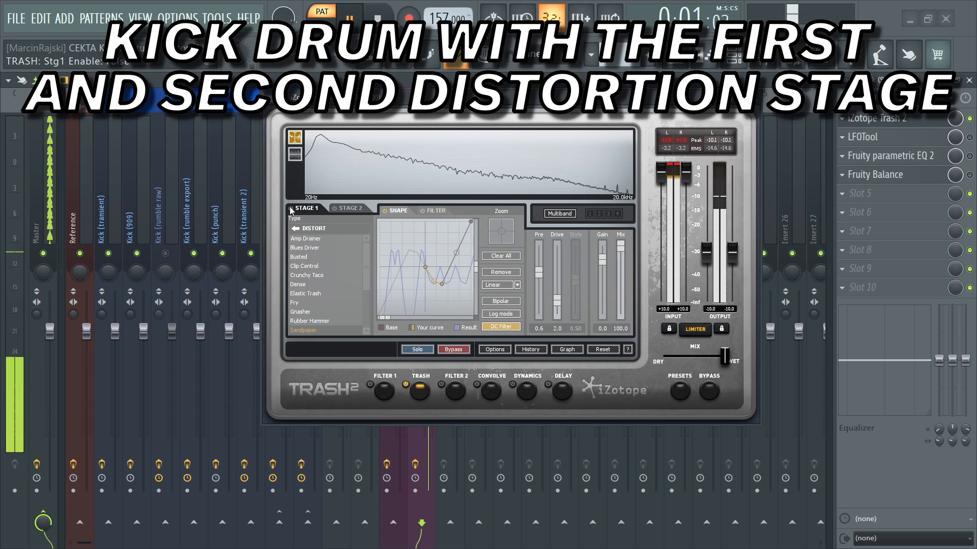
click(291, 209)
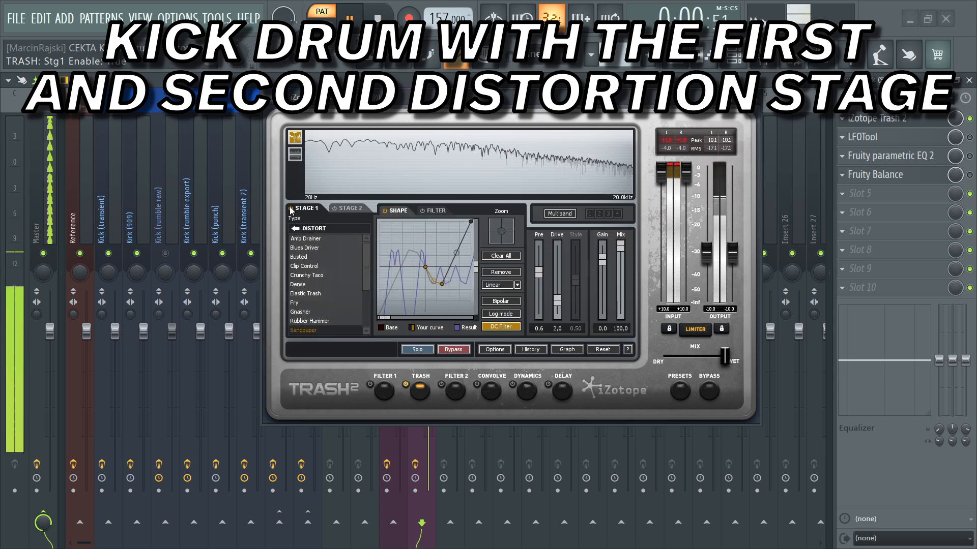
click(351, 210)
click(335, 210)
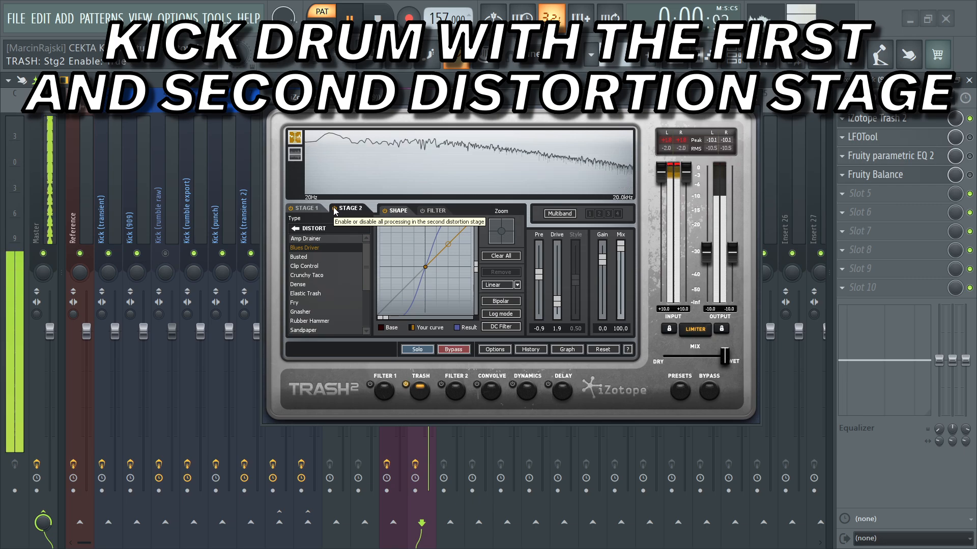
click(335, 209)
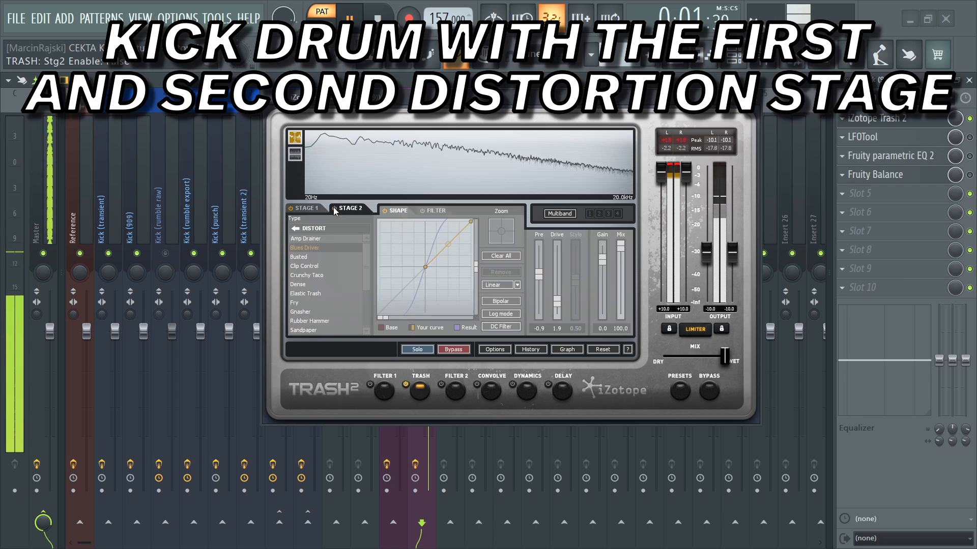
click(335, 209)
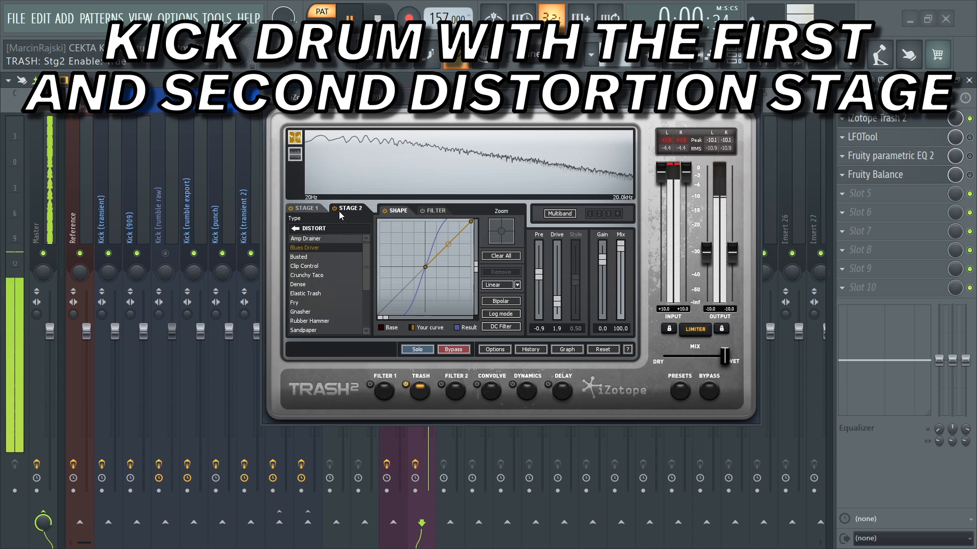
click(290, 209)
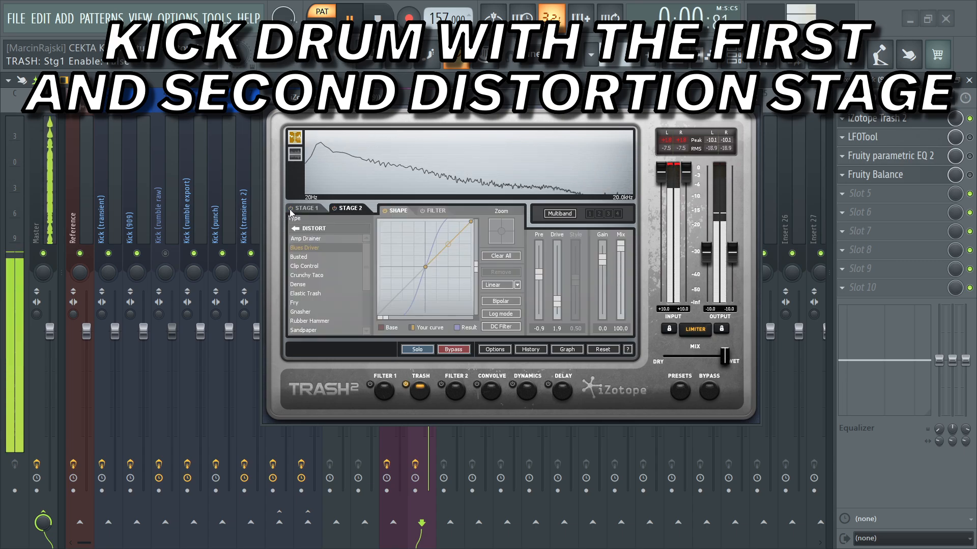
click(290, 208)
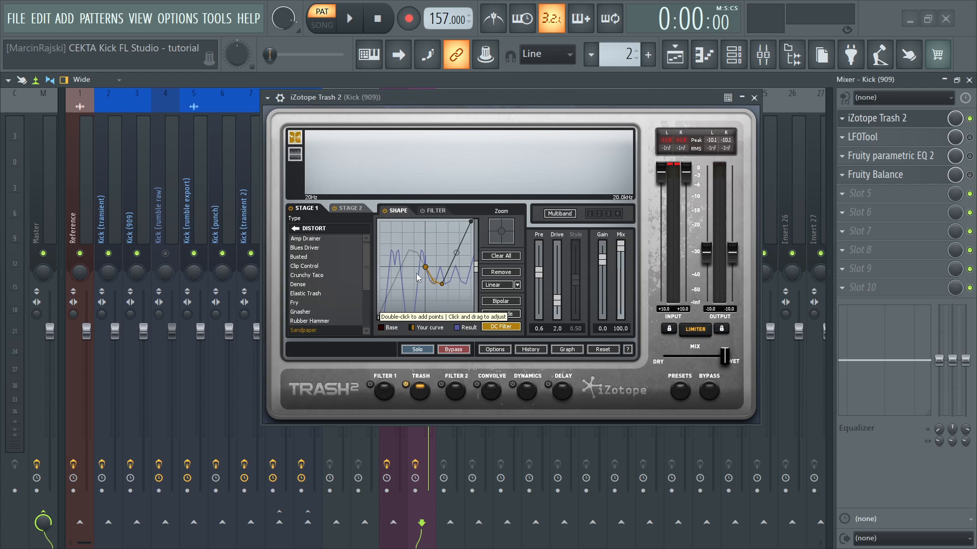
double_click(442, 285)
click(344, 210)
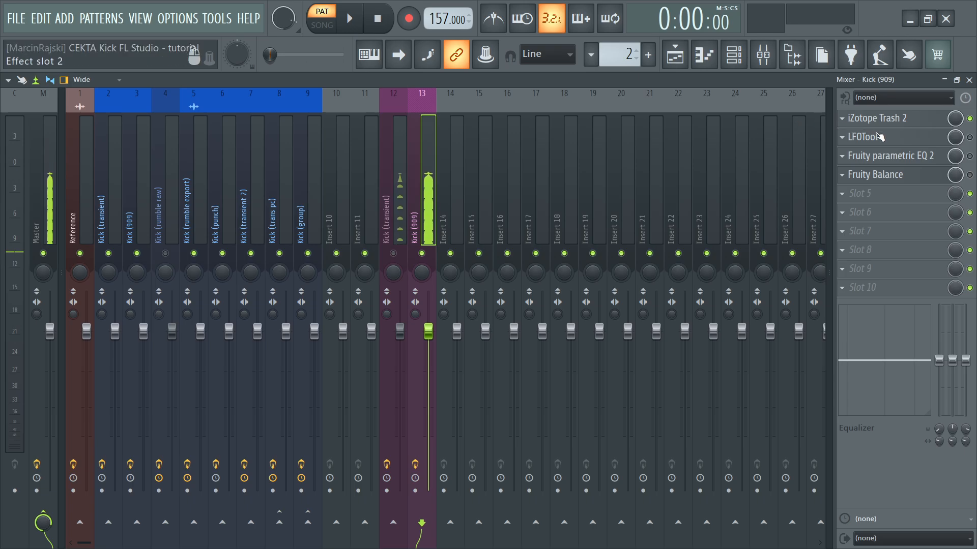
- Enable and open LFOTool on the Kick (909) track, set its grid snap to 32 and audition the shortened kick
click(868, 137)
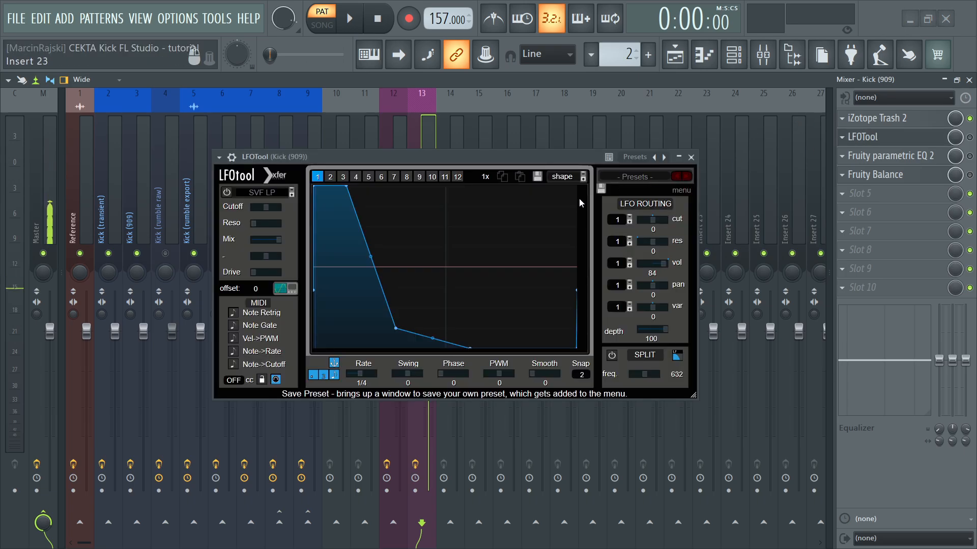
drag(426, 160, 409, 138)
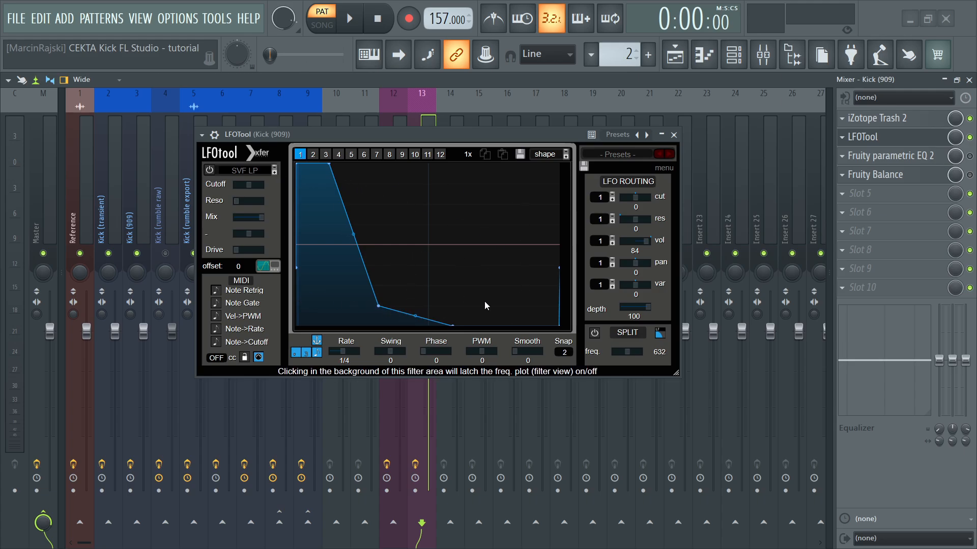
drag(564, 352, 590, 114)
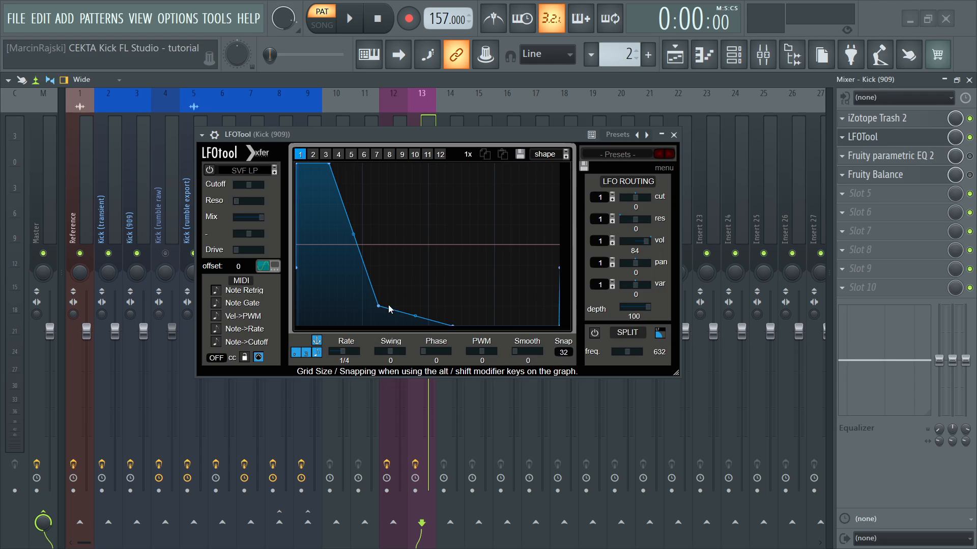
key(space)
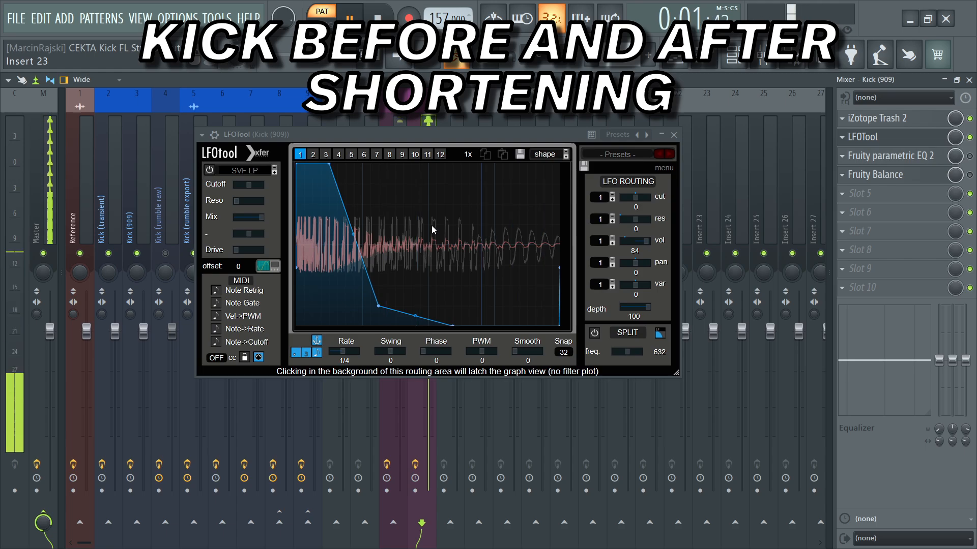
key(space)
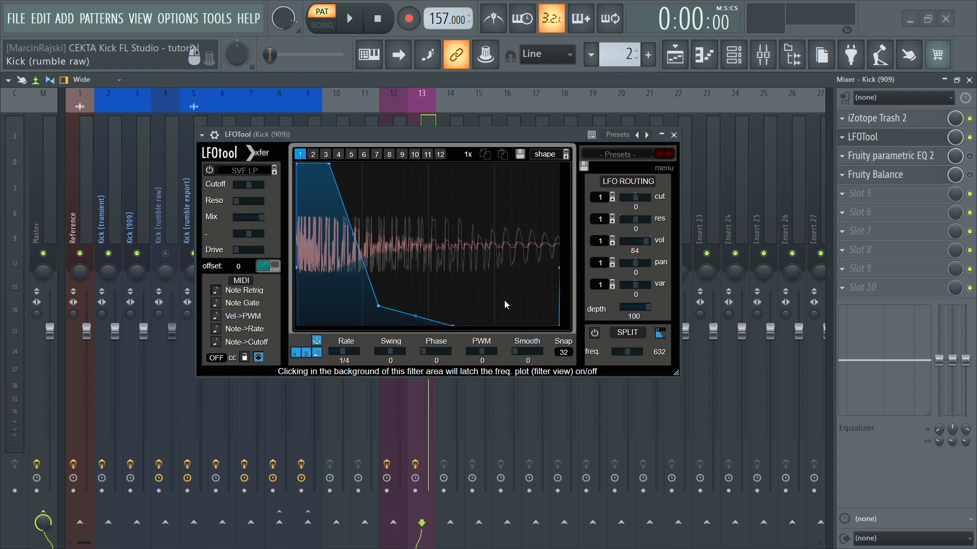
- Try LFOTool volume amounts of -1 and 100 on Kick (909), and set the amount to 84
click(637, 255)
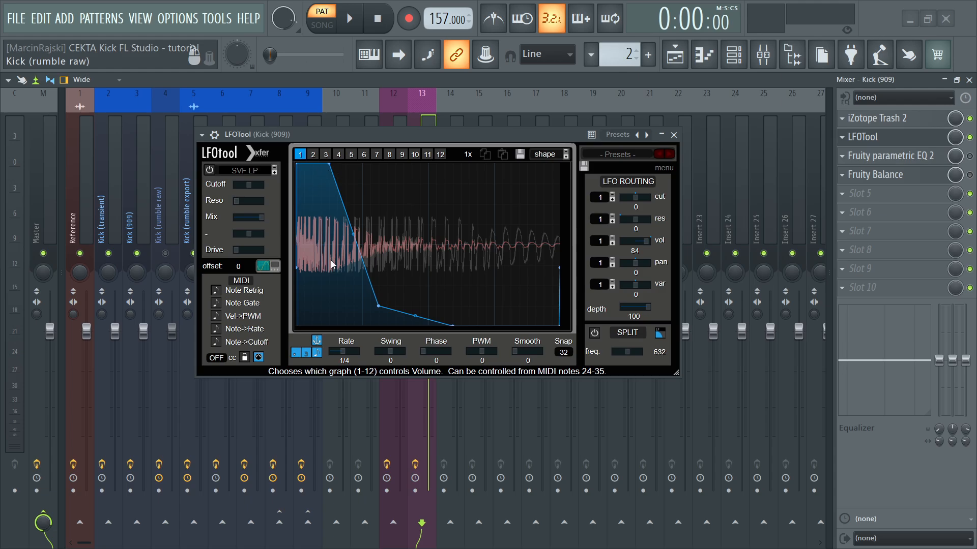
drag(646, 247, 620, 266)
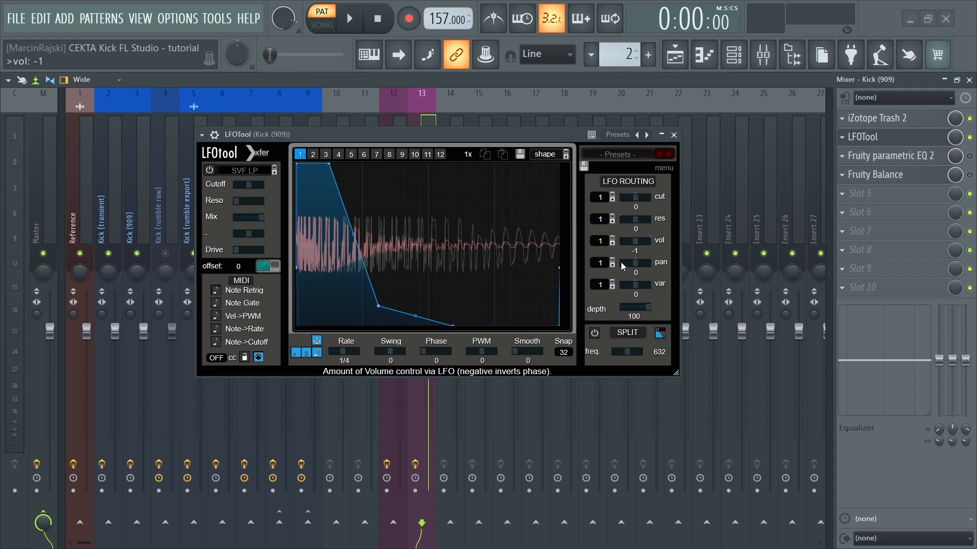
double_click(628, 242)
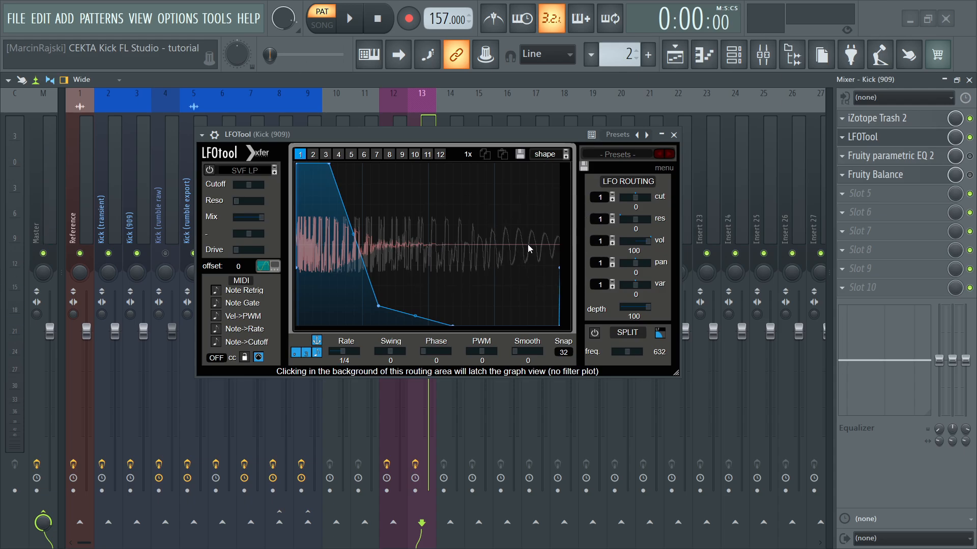
drag(651, 244, 645, 250)
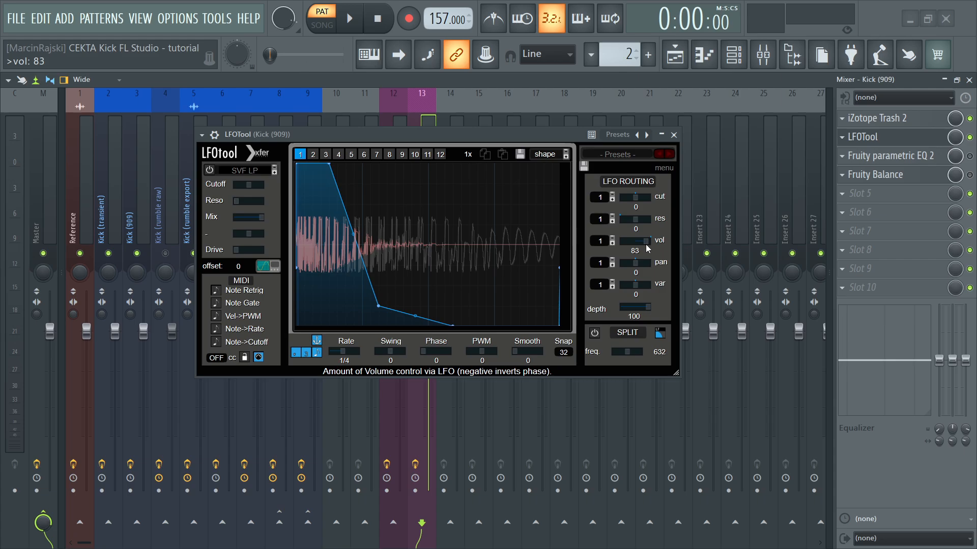
scroll(648, 247, up, 1)
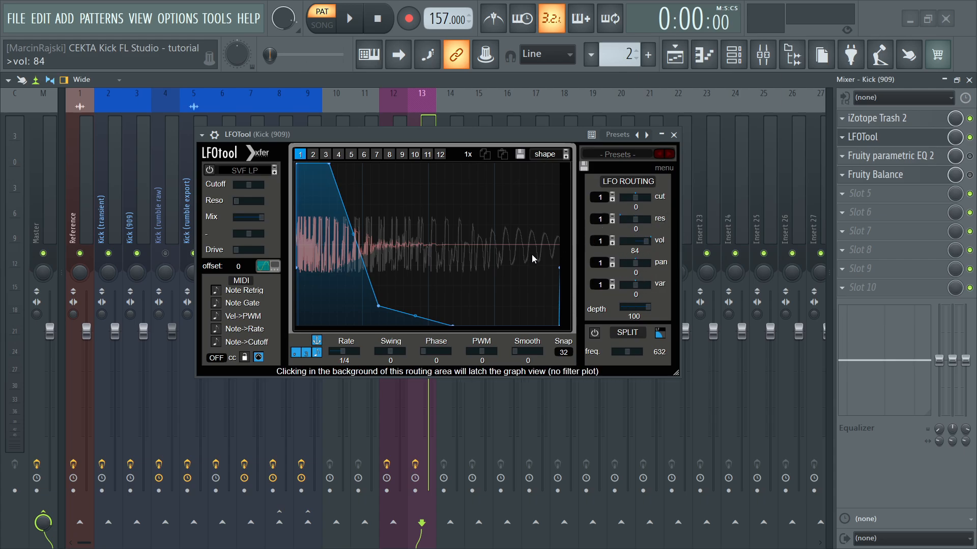
- Enable and open Fruity parametric EQ 2 on Kick (909), and enlarge its window to examine the high-pass and low-pass bands
click(890, 155)
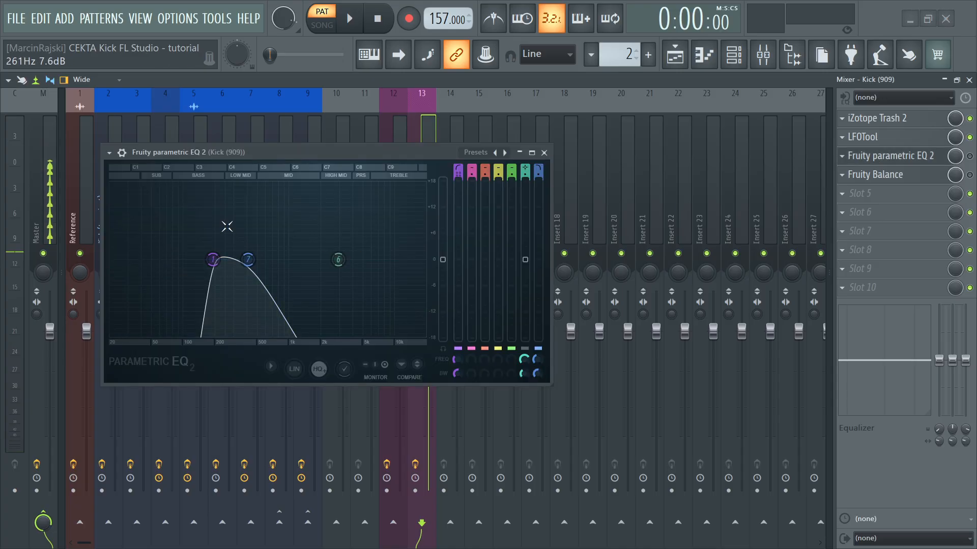
drag(288, 147, 354, 149)
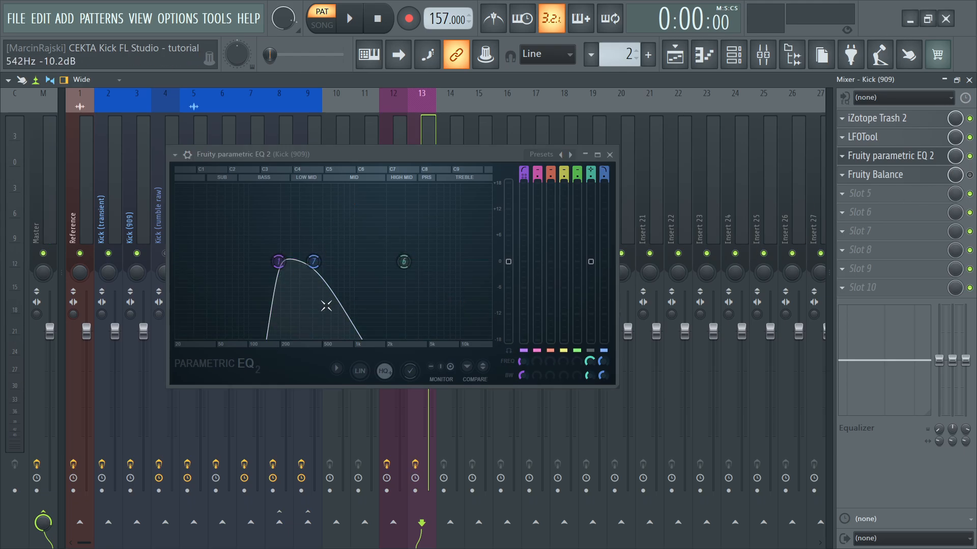
click(437, 287)
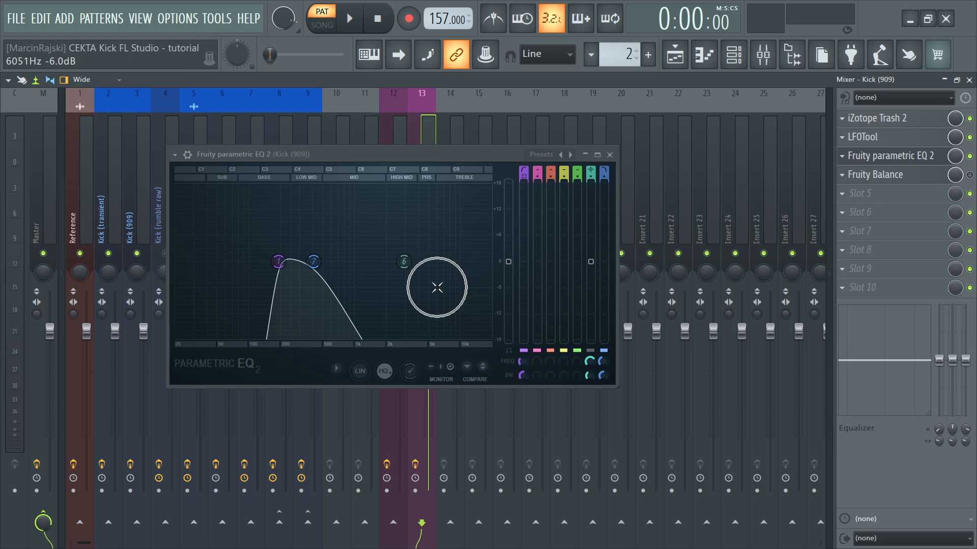
click(278, 262)
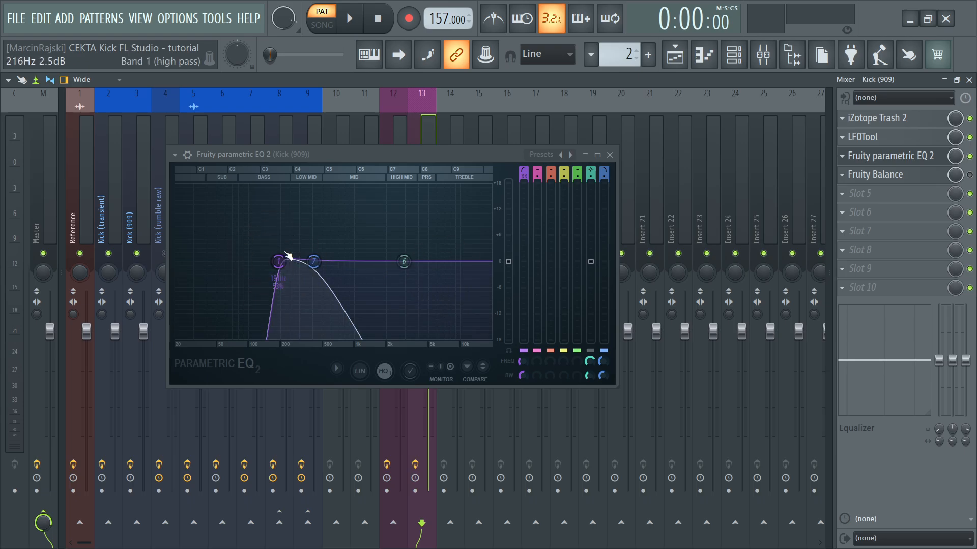
drag(619, 387, 872, 514)
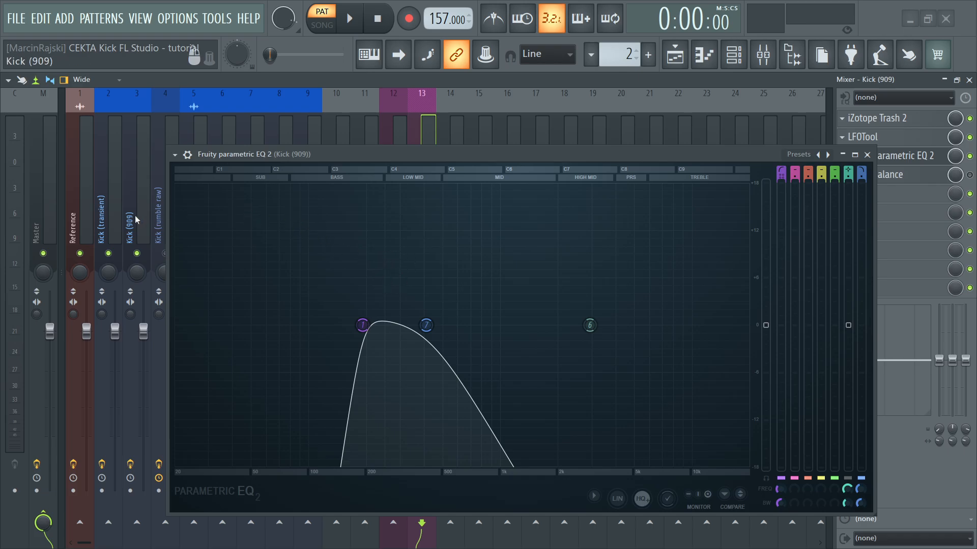
drag(416, 158, 388, 95)
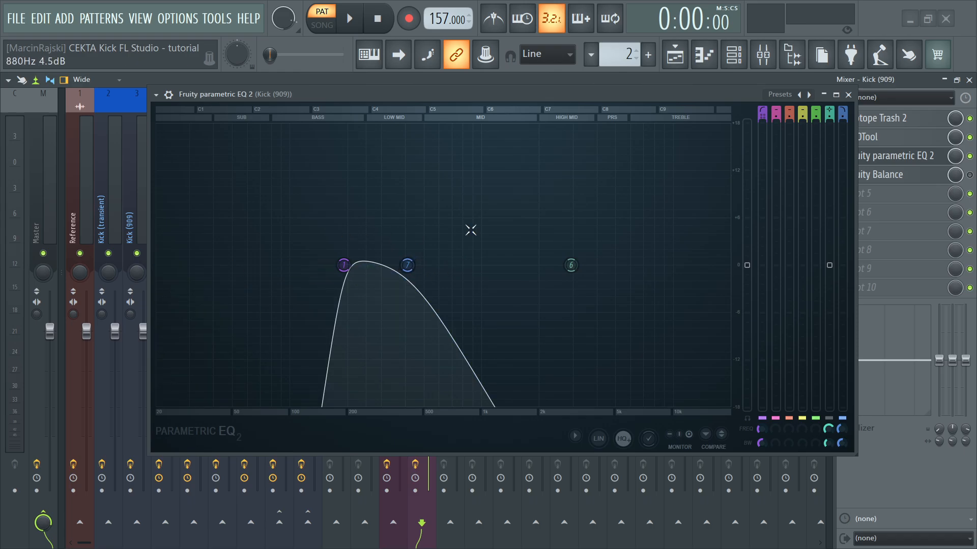
- Play the kick with and without Fruity parametric EQ 2 on Kick (909), and close the equalizer window
key(space)
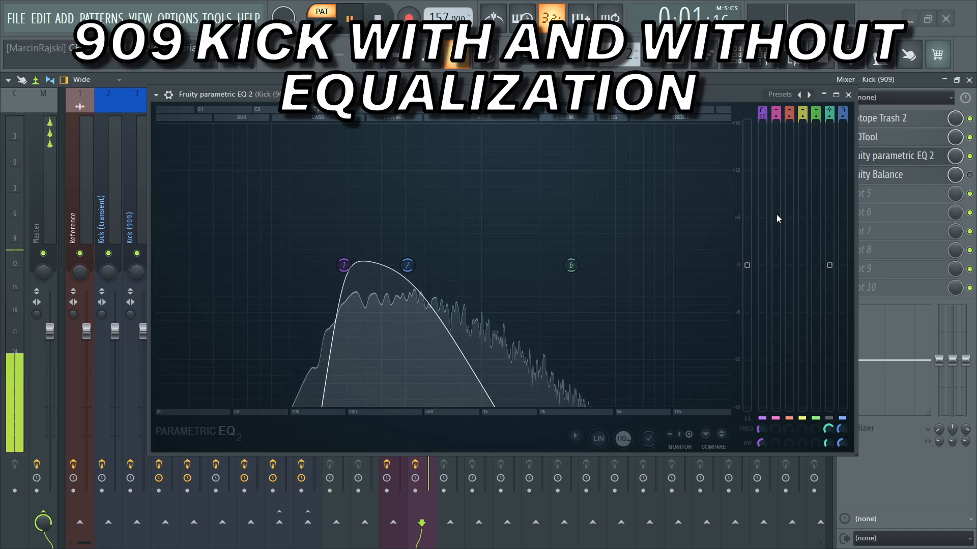
click(970, 156)
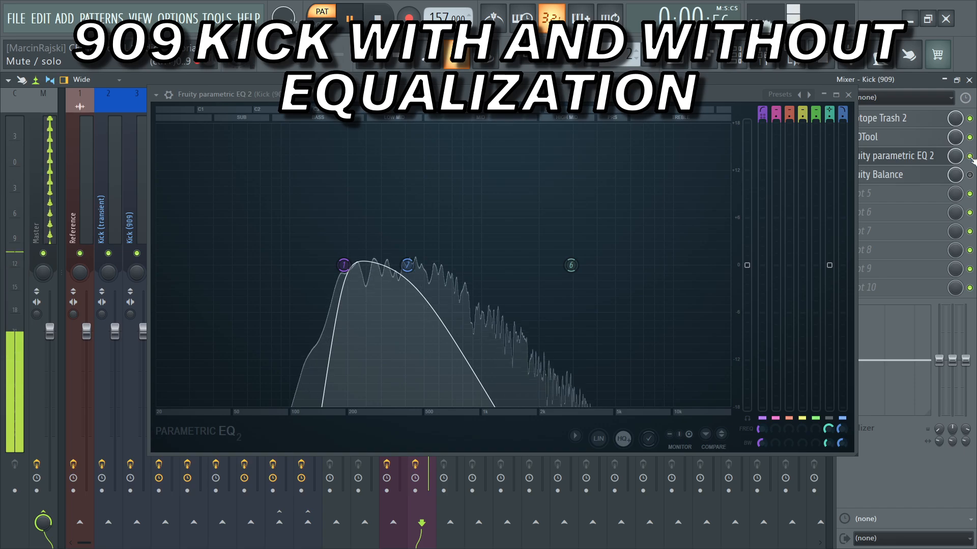
click(848, 94)
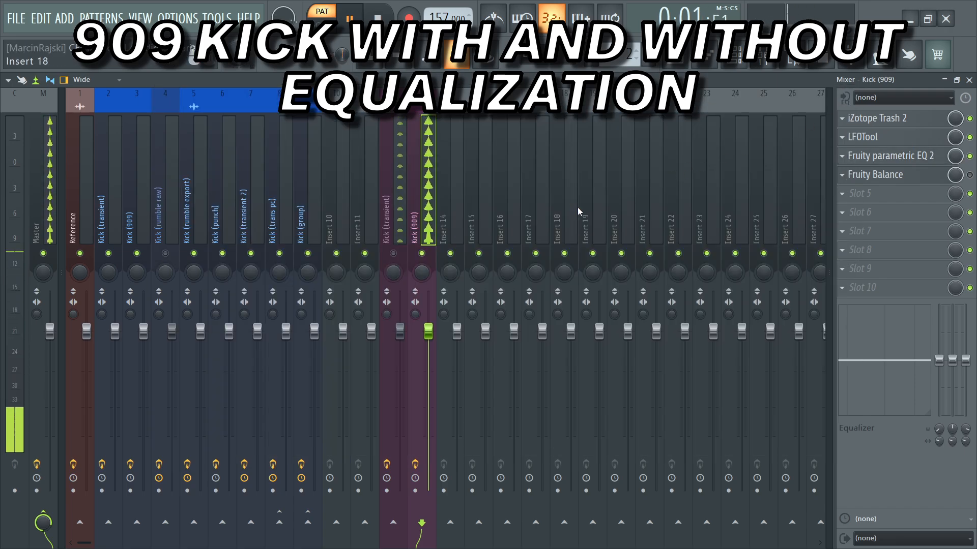
- Stop playback, open Fruity Balance on the Kick (909) track, enable it and close its window
click(875, 174)
key(space)
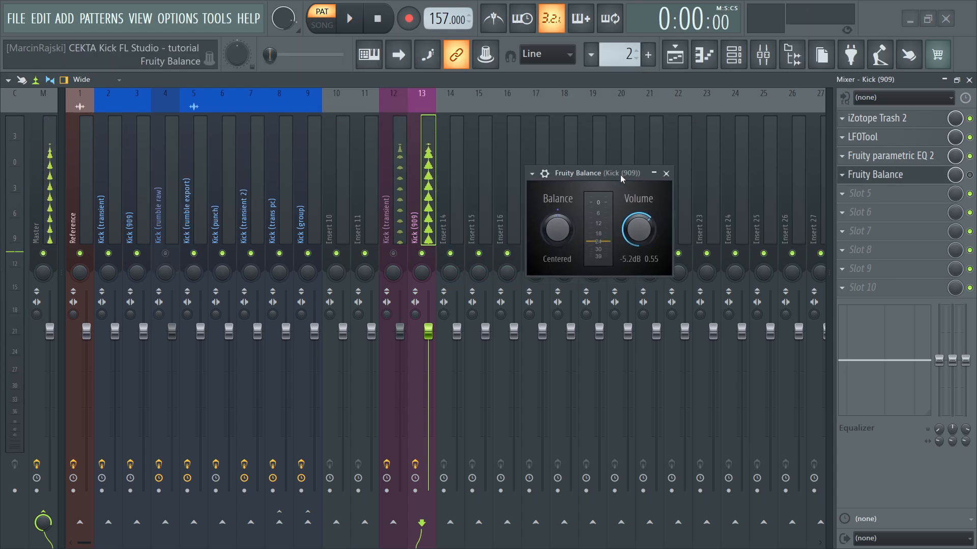
key(ctrl)
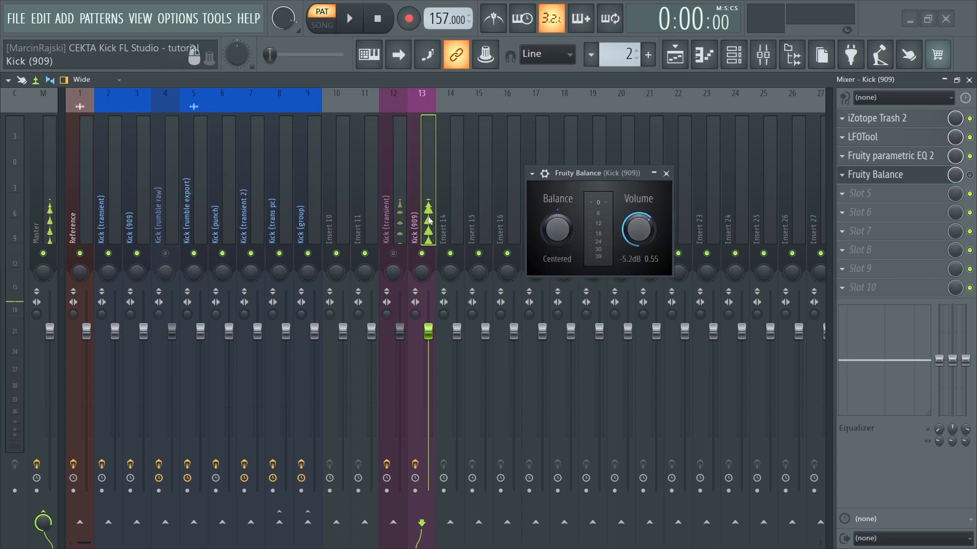
key(ctrl)
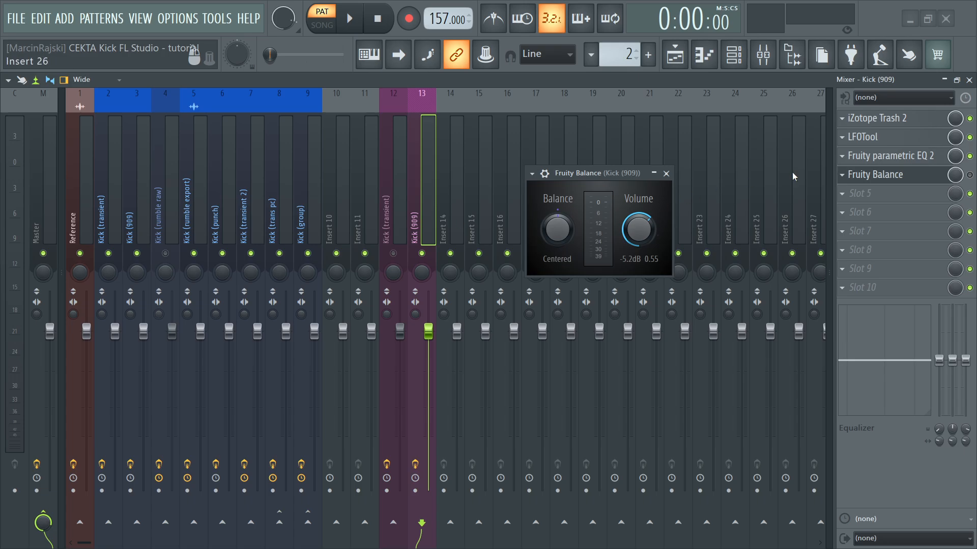
click(969, 175)
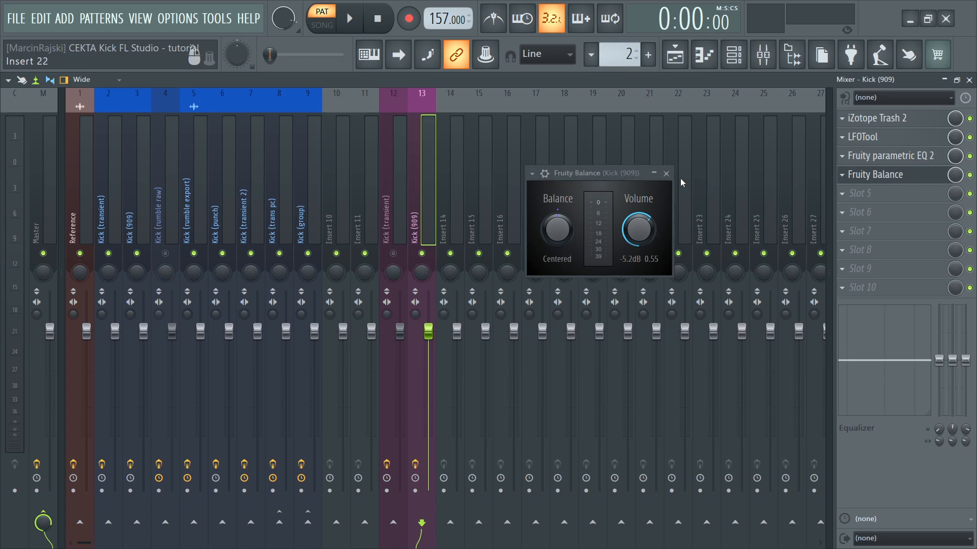
click(666, 173)
- Unmute the Kick (transient) mixer track and play the transient and 909 layers together
click(394, 254)
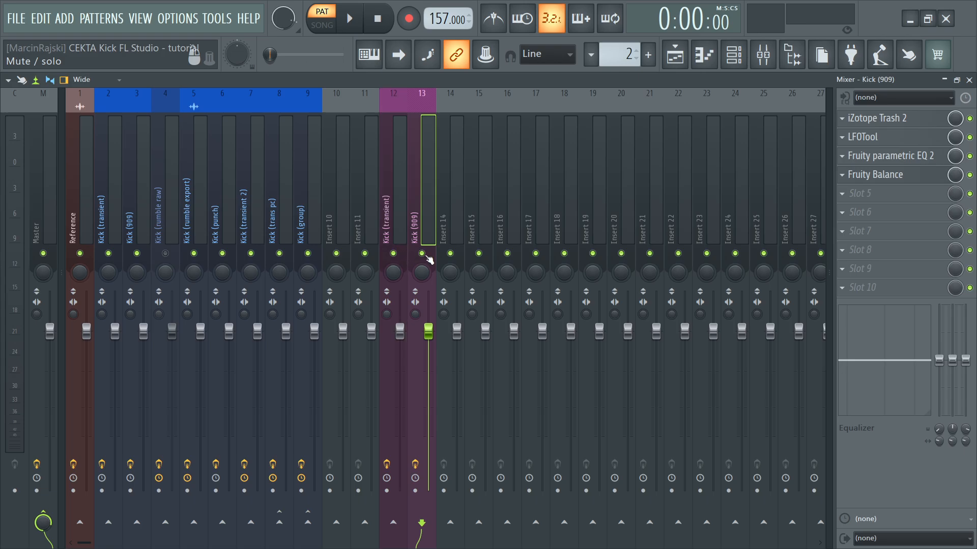
click(422, 254)
key(space)
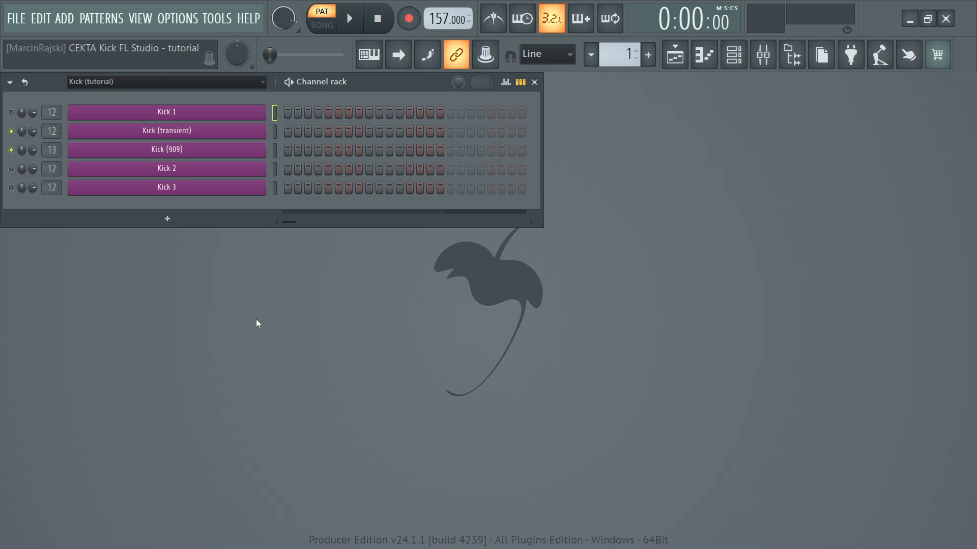
- Open the Kick (909) channel's sampler settings to check its source sample, and close them
click(274, 150)
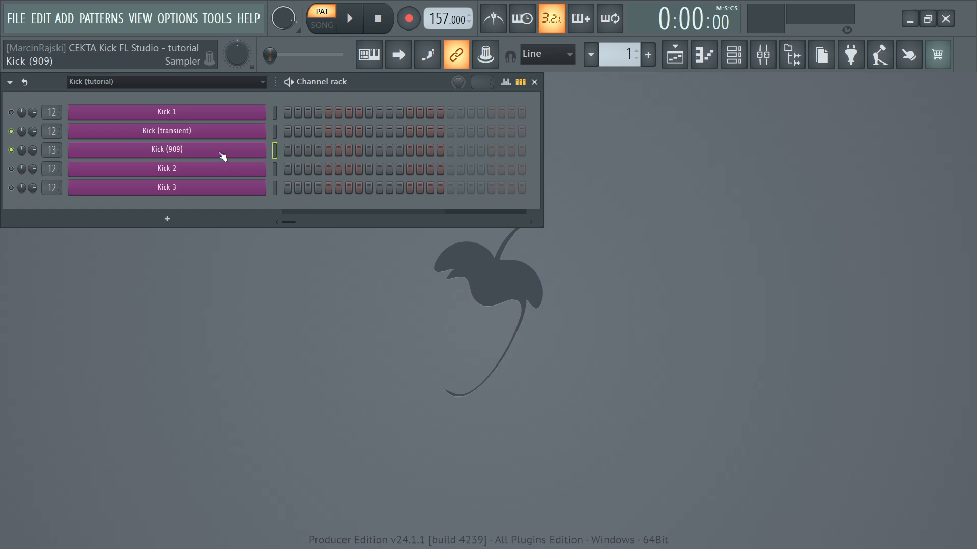
click(223, 155)
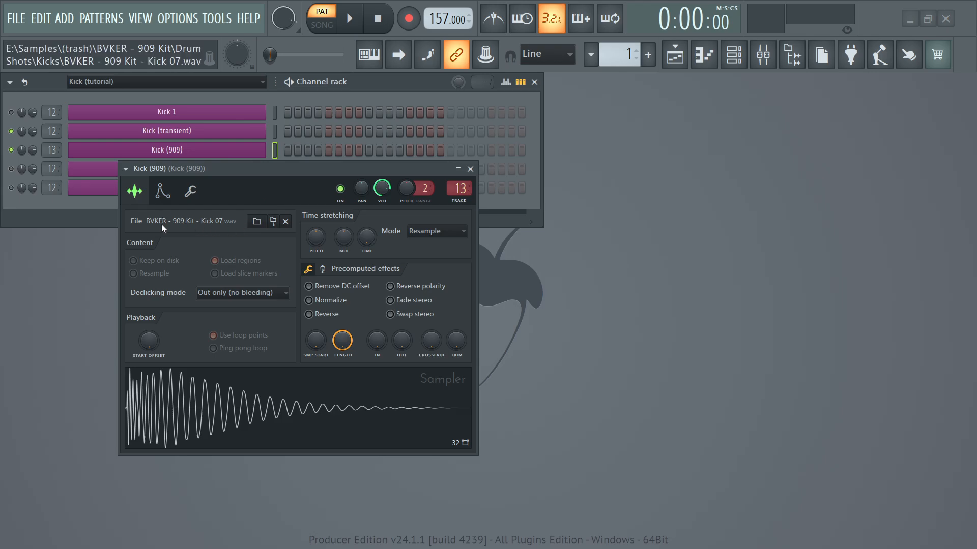
click(176, 228)
click(470, 169)
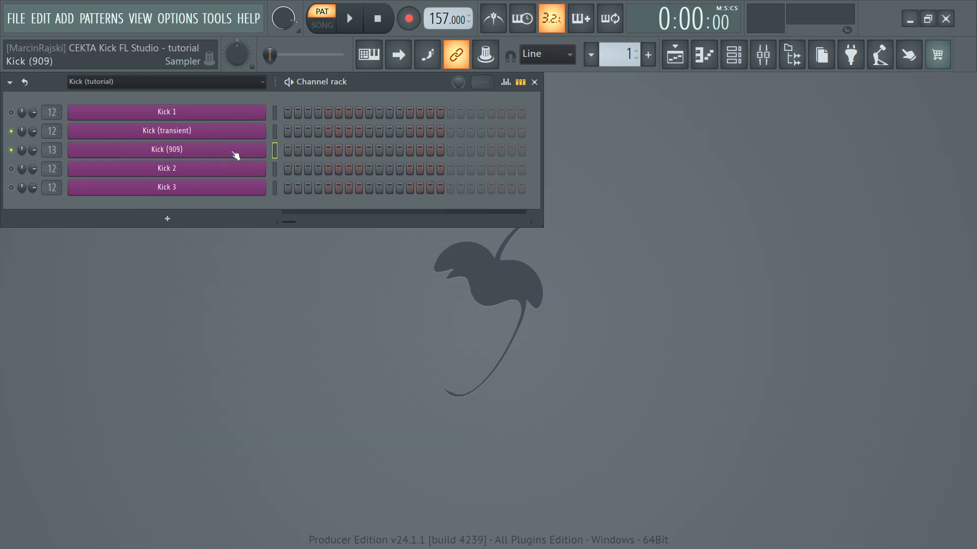
- Clone the Kick (909) channel and name the copy Kick (rumble)
right_click(235, 155)
click(242, 239)
key(BackSpace)
key(BackSpace)
key(BackSpace)
key(BackSpace)
key(BackSpace)
key(BackSpace)
text(rumble))
key(Return)
- Place Kick (rumble) hits on steps 1, 5, 9 and 13 of the pattern
click(288, 169)
click(328, 169)
click(368, 169)
click(410, 169)
- Load the VST3 version of ConvologyXT_64 into the first effect slot of the Kick (rumble) mixer track
key(F9)
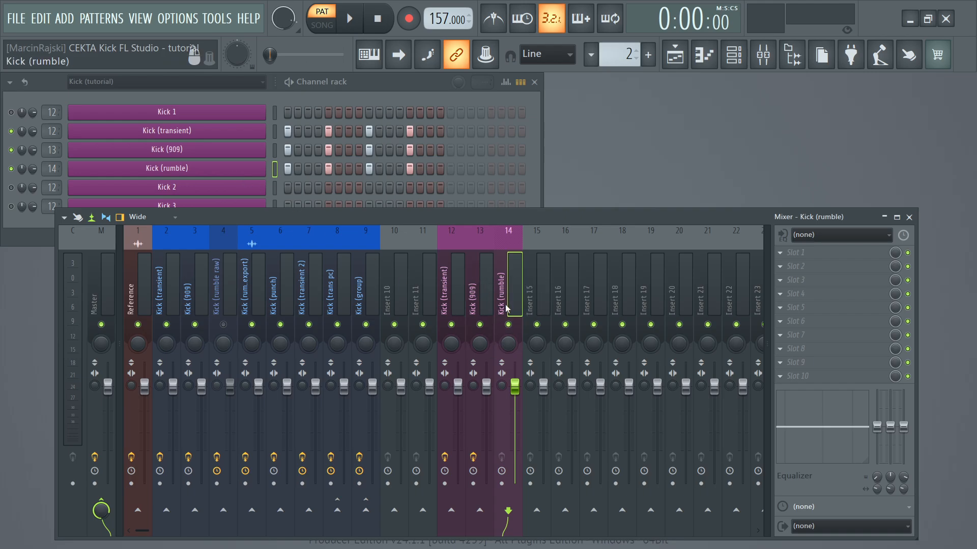
click(772, 253)
click(766, 239)
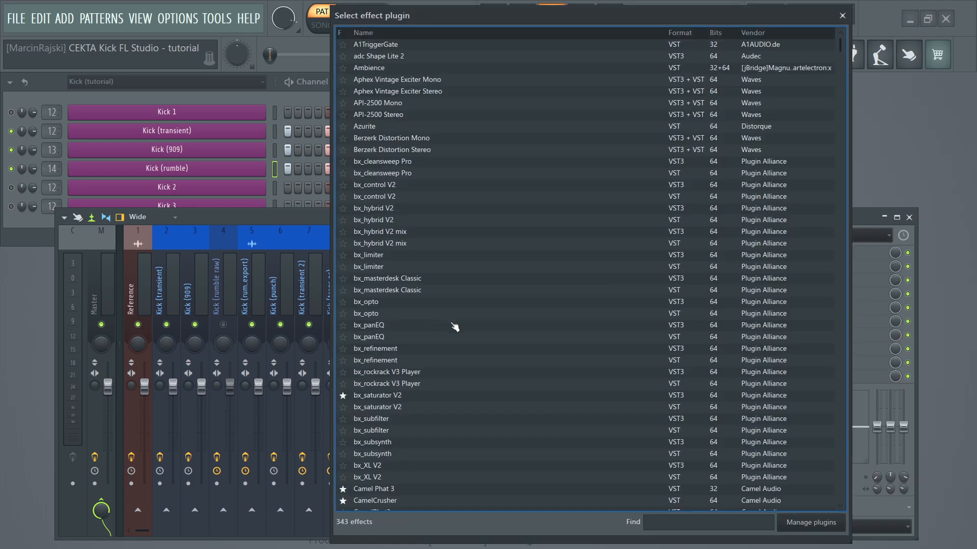
text(convo)
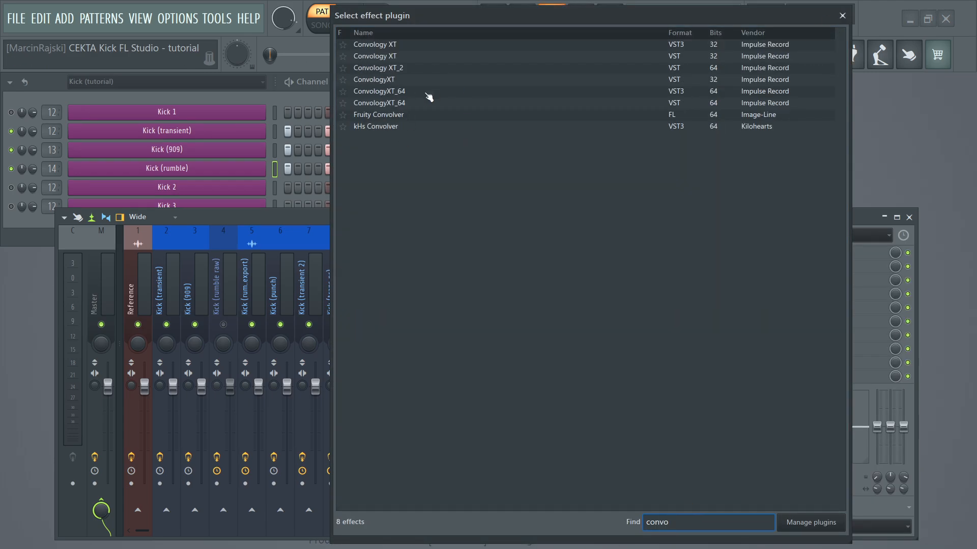
double_click(396, 92)
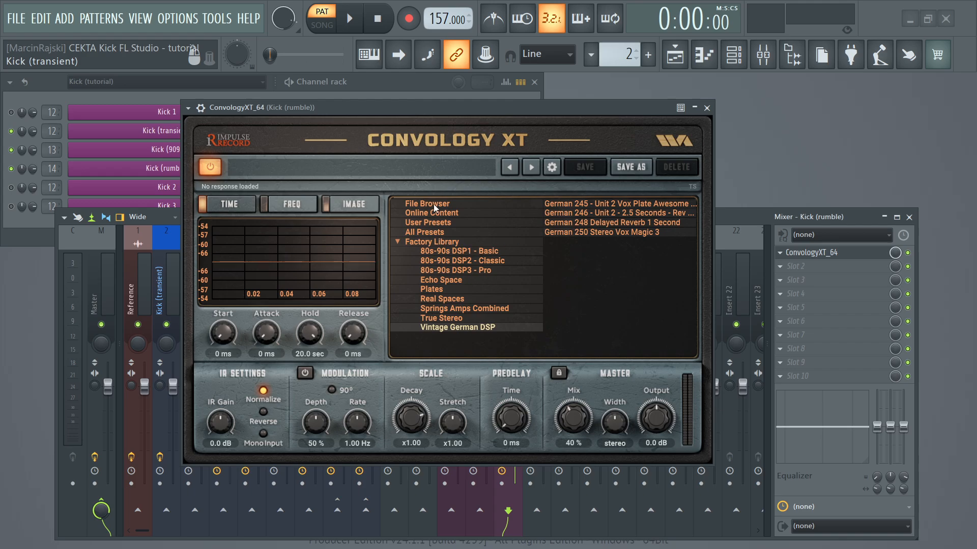
- Browse the Convology XT Factory Library and examine impulses such as EchP-2 C - Stereo, Cathedral 3_4 RCards, 55 - Small Room TS and 1973 - Verb 8
click(439, 239)
click(550, 272)
scroll(567, 290, down, 5)
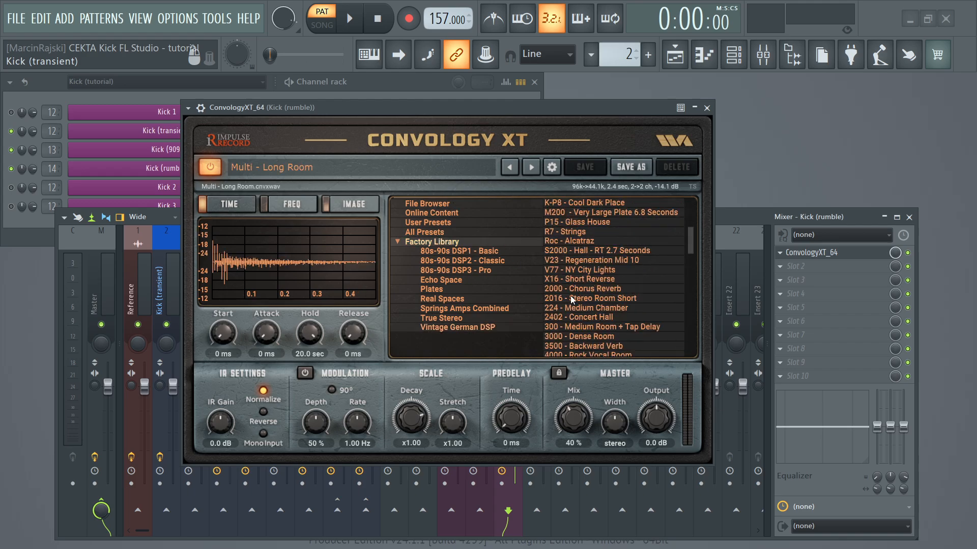
click(571, 298)
scroll(585, 305, down, 5)
click(621, 323)
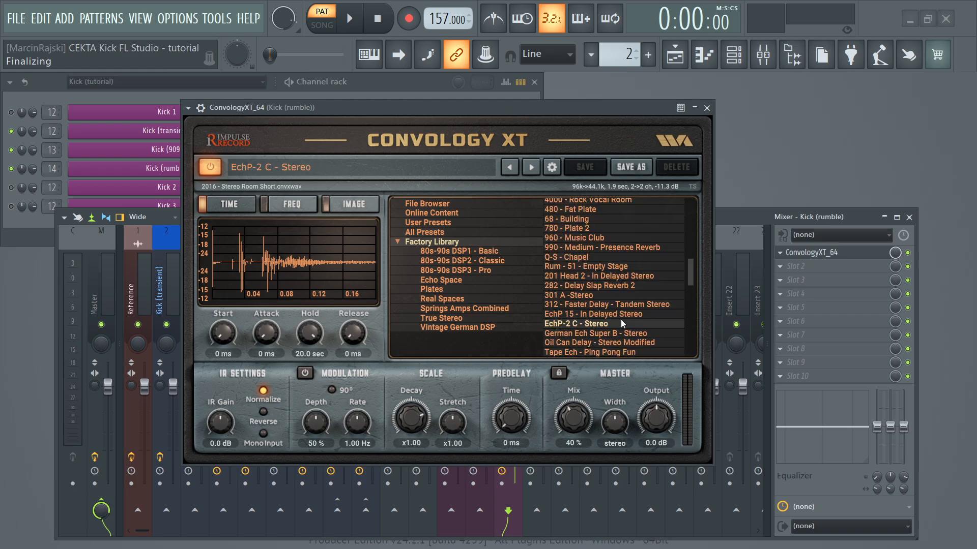
scroll(555, 306, down, 3)
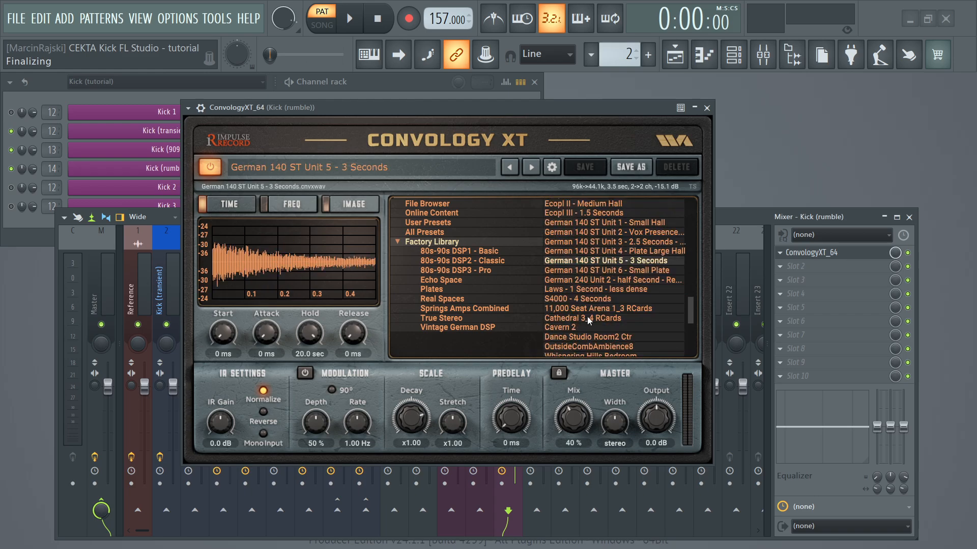
click(585, 318)
scroll(610, 305, down, 5)
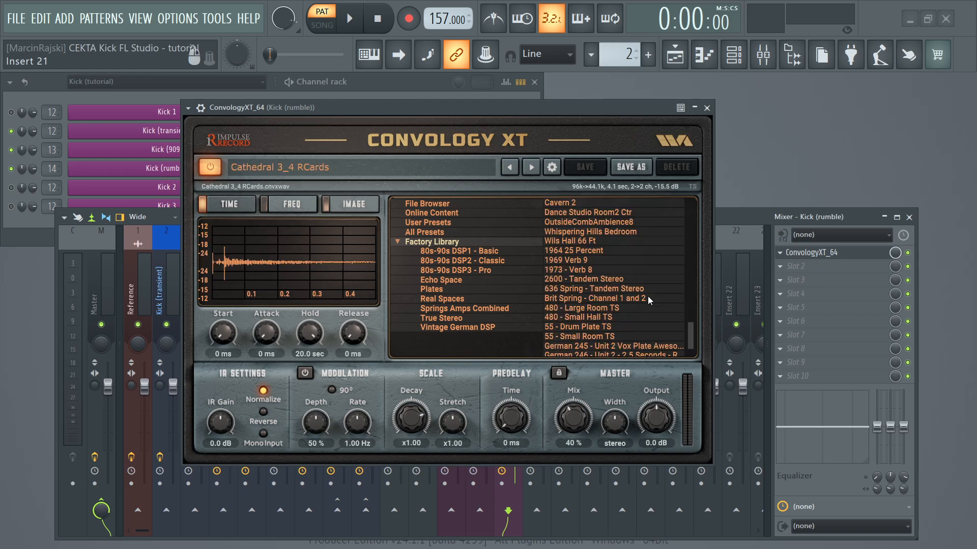
click(611, 313)
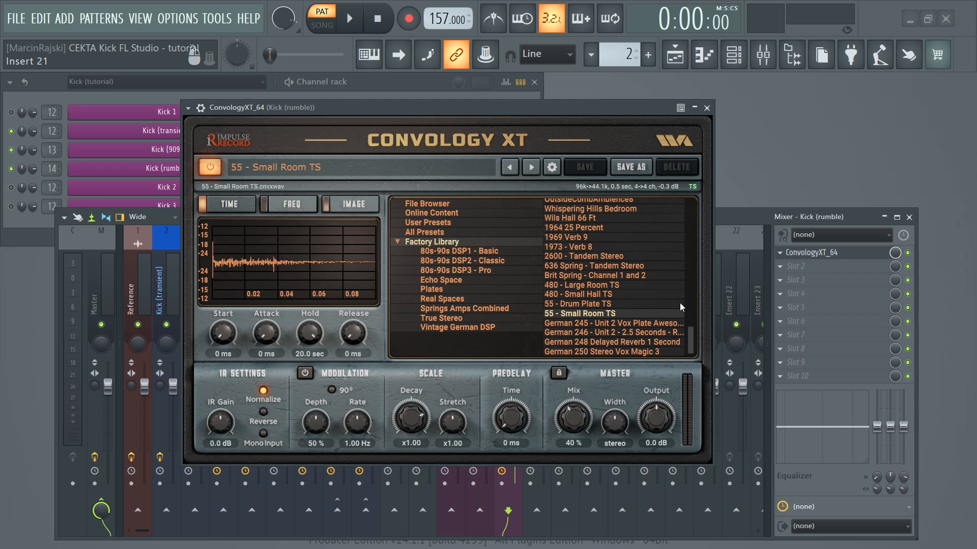
click(578, 287)
click(574, 248)
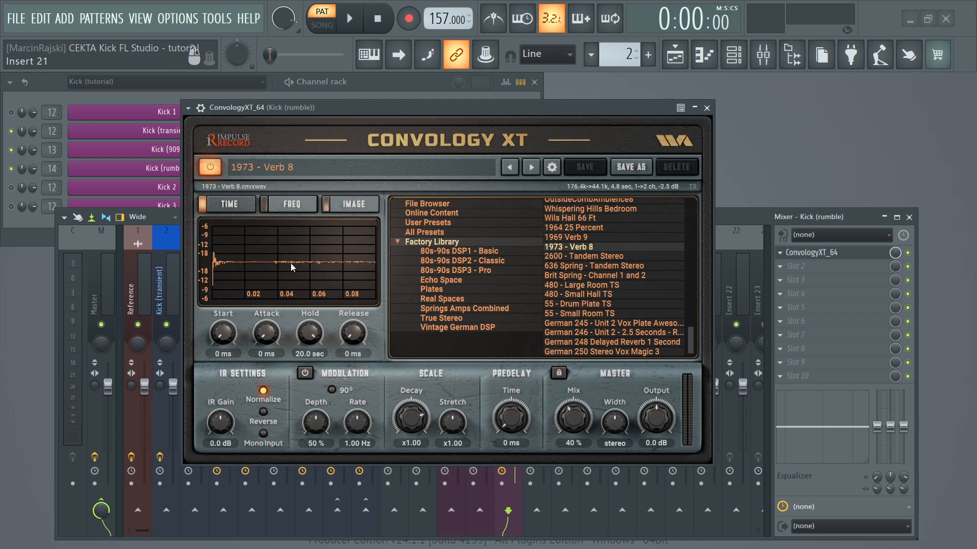
click(614, 333)
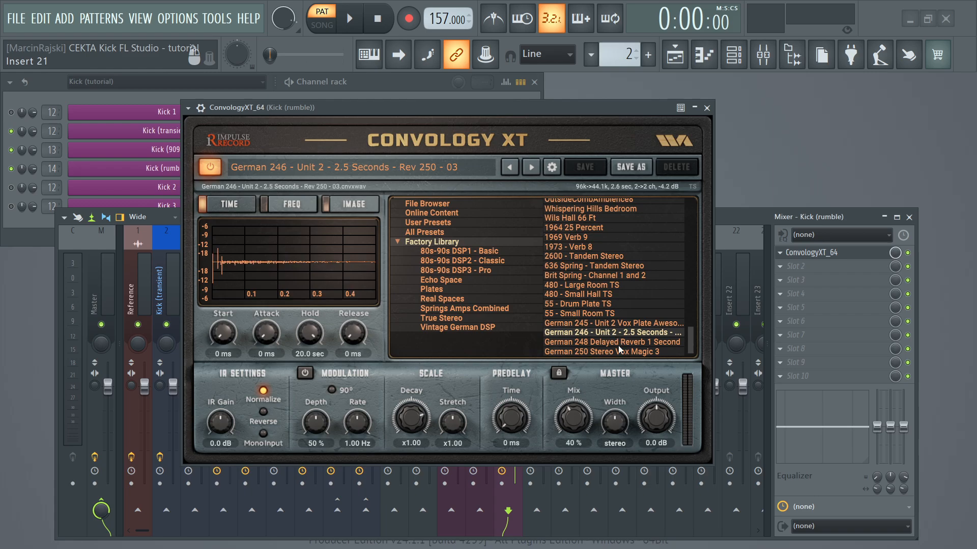
- Start playback and audition the impulses from German 250 Stereo Vox Magic 3 back to 2600 - Tandem Stereo
key(space)
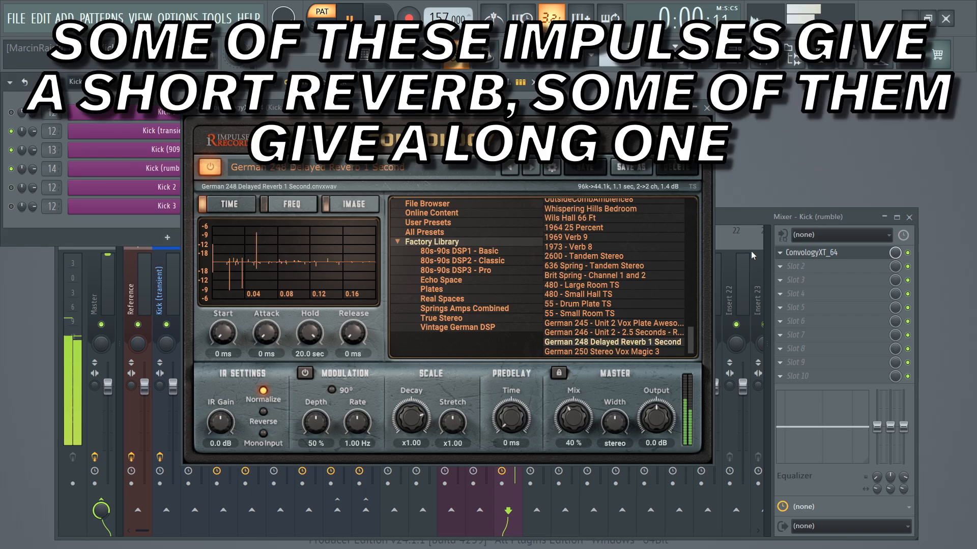
click(605, 352)
key(Up)
key(Up)
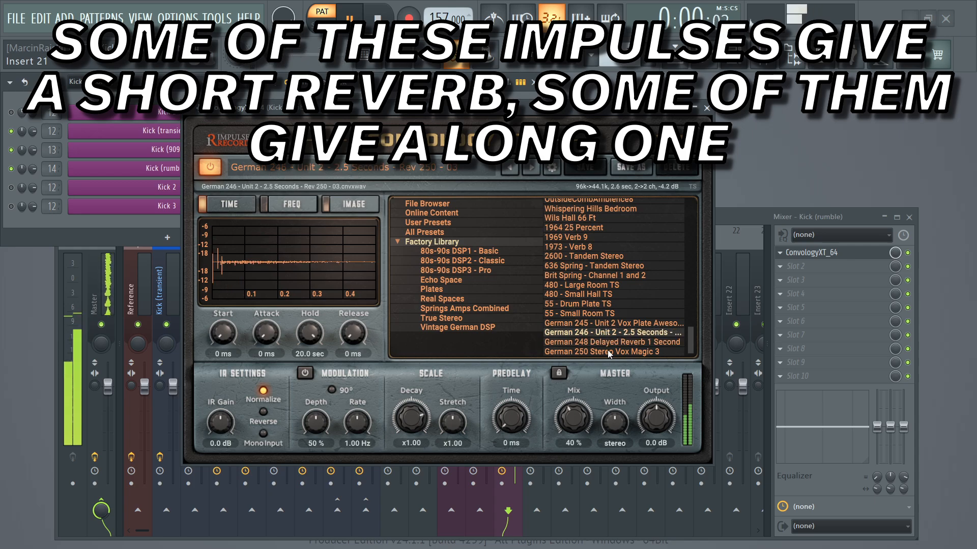
key(Up)
key(Up)
key(Up)
key(Up)
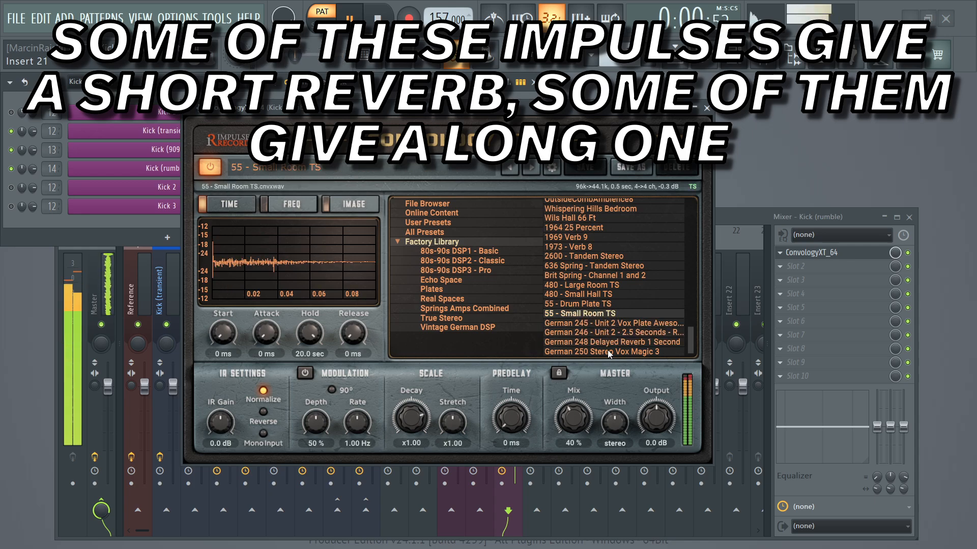
key(Up)
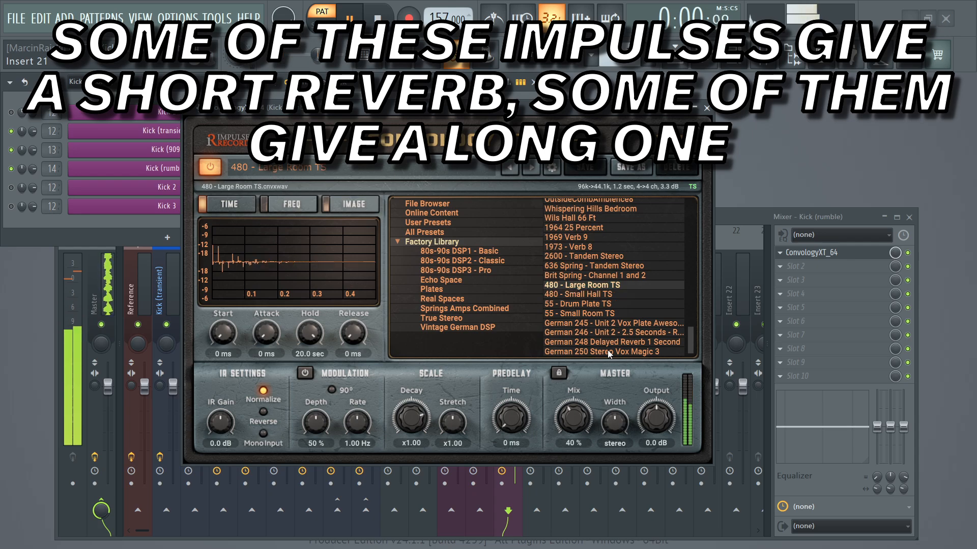
key(Up)
key(Up)
key(Up)
scroll(585, 243, up, 4)
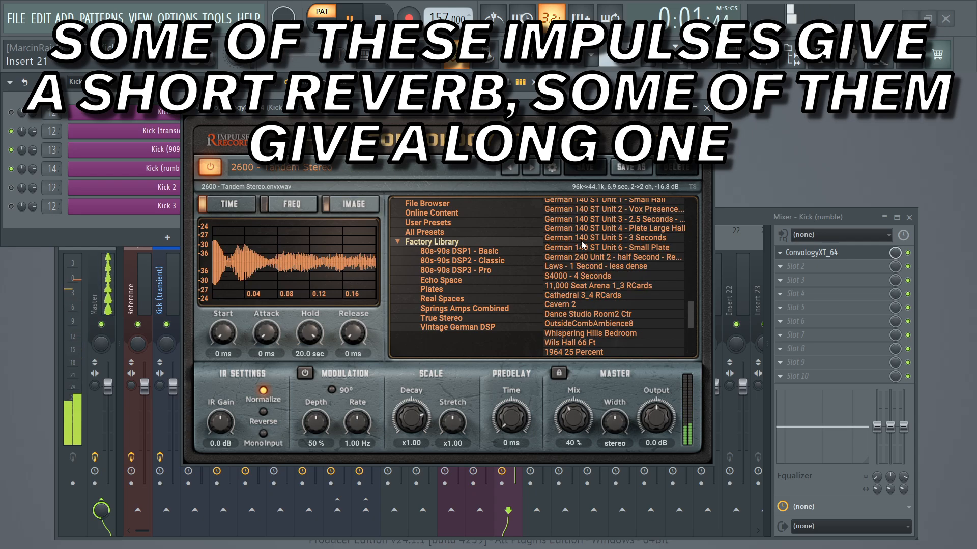
- Audition further Factory Library impulses, including German Ech Super B - Stereo and 312 - Faster Delay - Tandem Stereo
click(583, 231)
scroll(583, 231, up, 4)
key(Up)
key(Up)
click(587, 248)
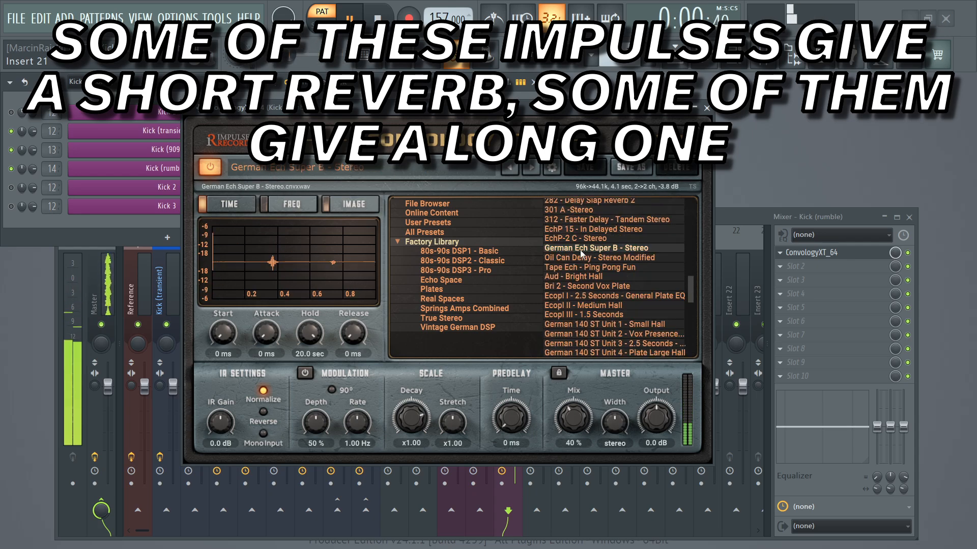
scroll(590, 255, up, 3)
click(590, 255)
click(593, 282)
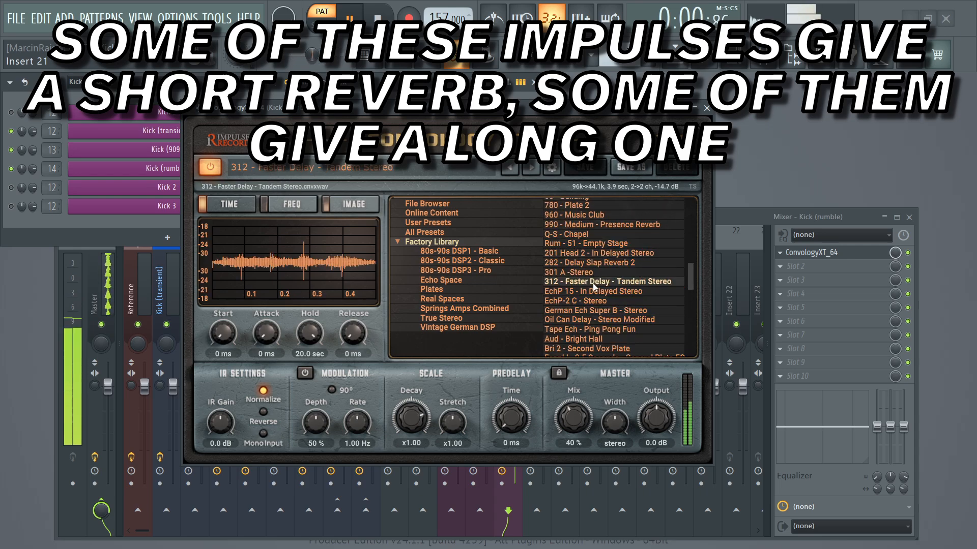
- Load the German 245 - Unit 2 Vox Plate Awesome Vocals impulse, stop playback and close Convology XT
scroll(593, 283, down, 4)
click(598, 324)
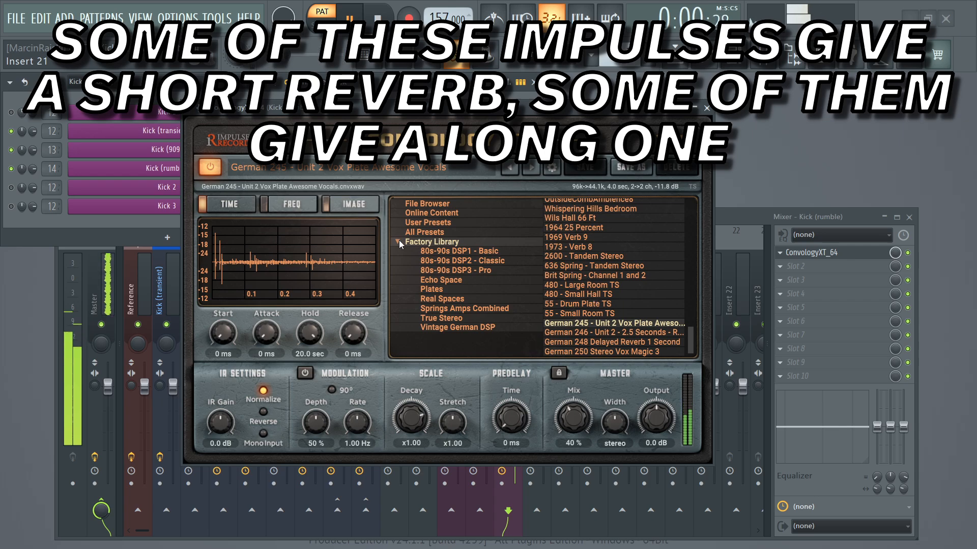
key(space)
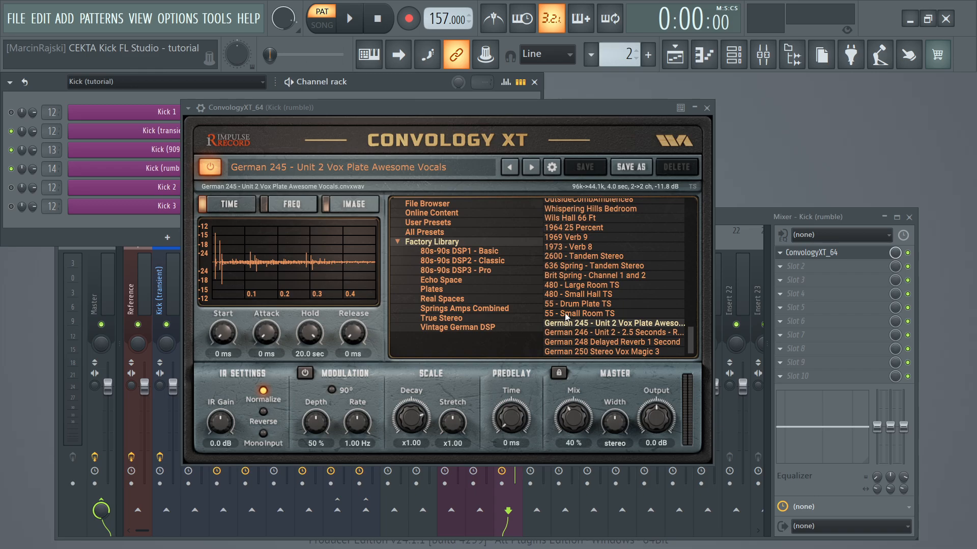
click(707, 107)
- Add Fruity parametric EQ 2 to the second effect slot of the Kick (rumble) track
click(779, 266)
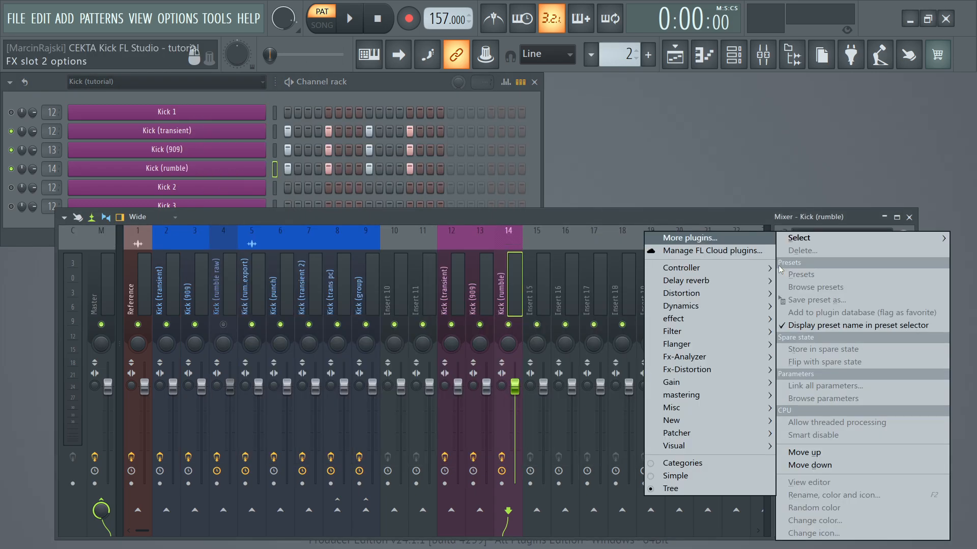
mouse_move(785, 247)
click(758, 238)
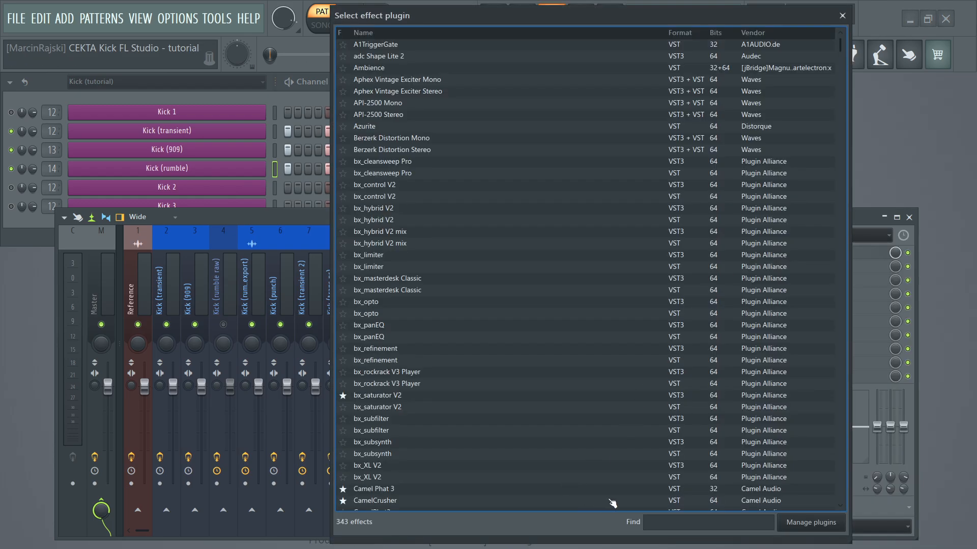
click(672, 517)
text(parame)
double_click(399, 58)
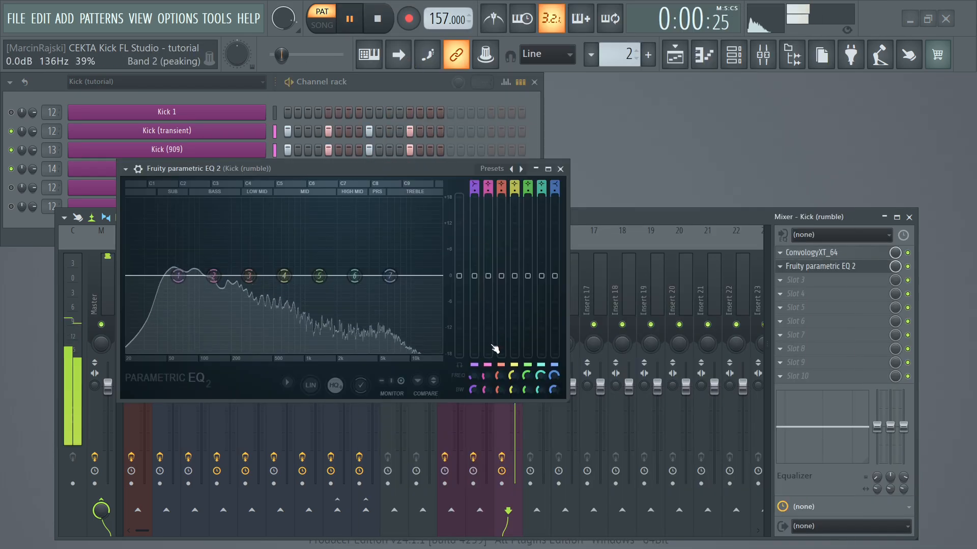
- Change band 7 of the Kick (rumble) equalizer to a low pass at about 500 Hz, close the equalizer and stop playback
right_click(390, 276)
mouse_move(413, 311)
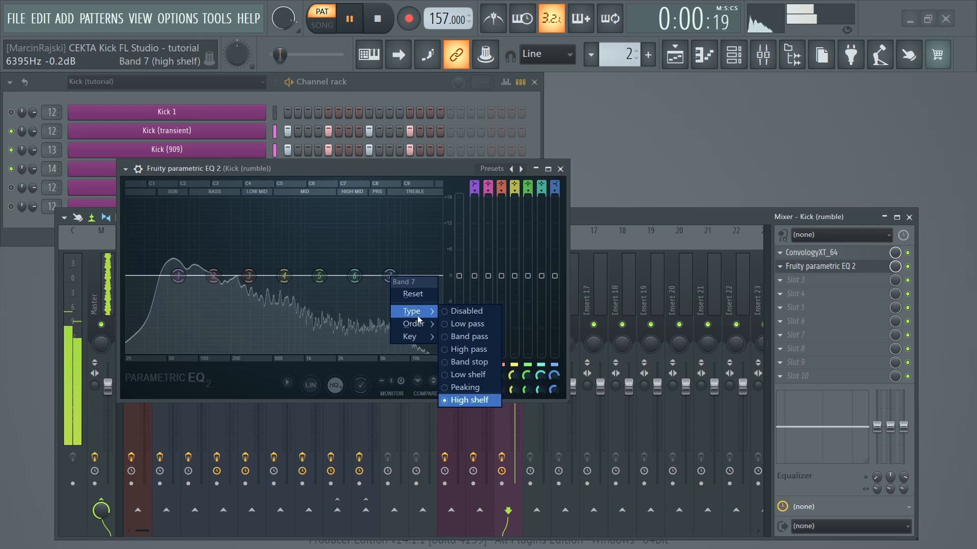
click(465, 324)
drag(390, 276, 275, 276)
click(560, 169)
key(space)
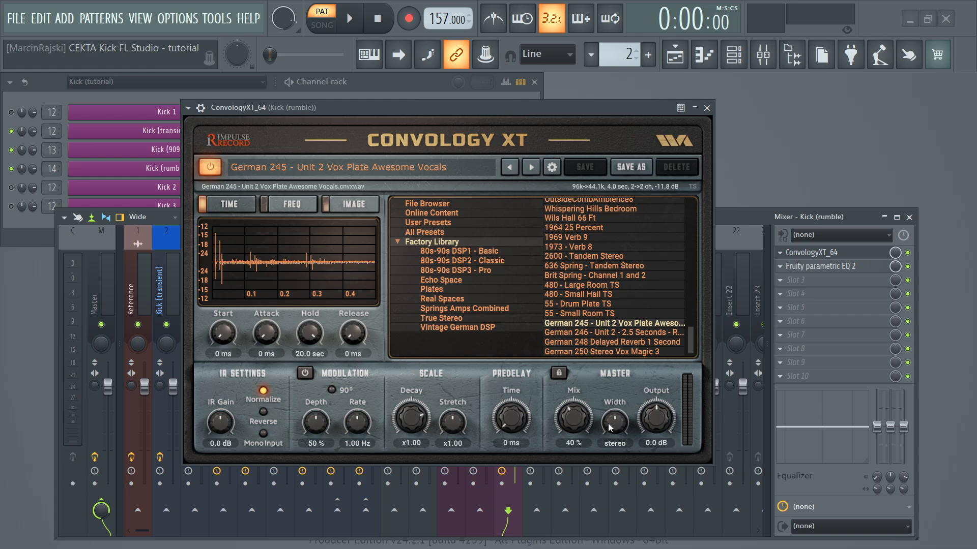
- Audition narrower and wider stereo settings in Convology XT, stop playback and set the master width to 12%
drag(610, 427, 608, 457)
drag(613, 425, 609, 370)
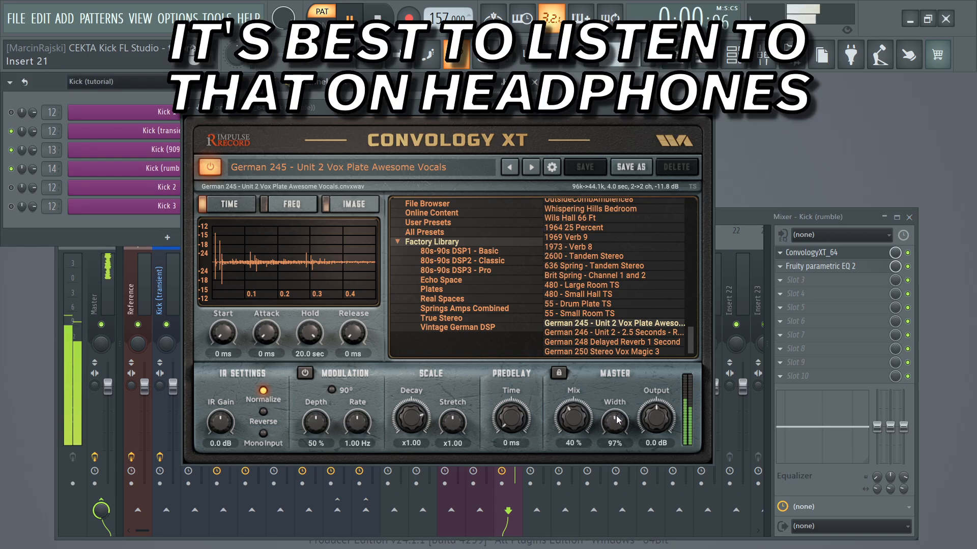
drag(616, 421, 598, 476)
key(space)
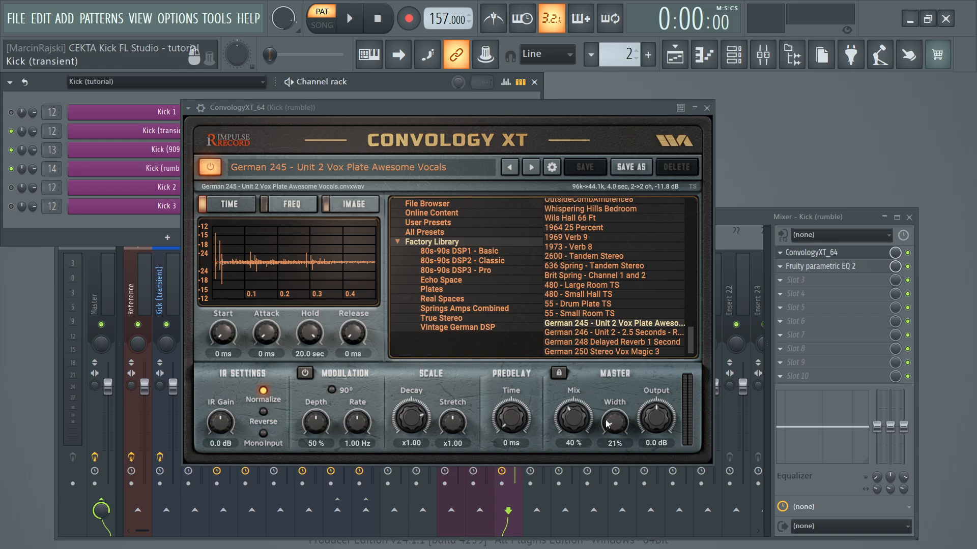
drag(606, 424, 606, 425)
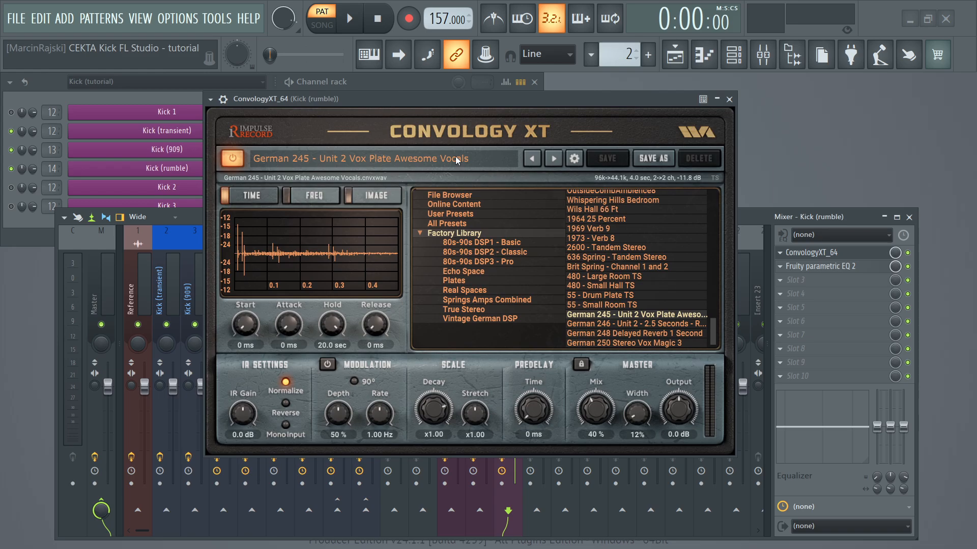
- Set the Convology XT mix to 100%, start playback to hear the wet rumble and close the plugin
drag(480, 100, 456, 91)
key(ctrl)
drag(590, 400, 619, 283)
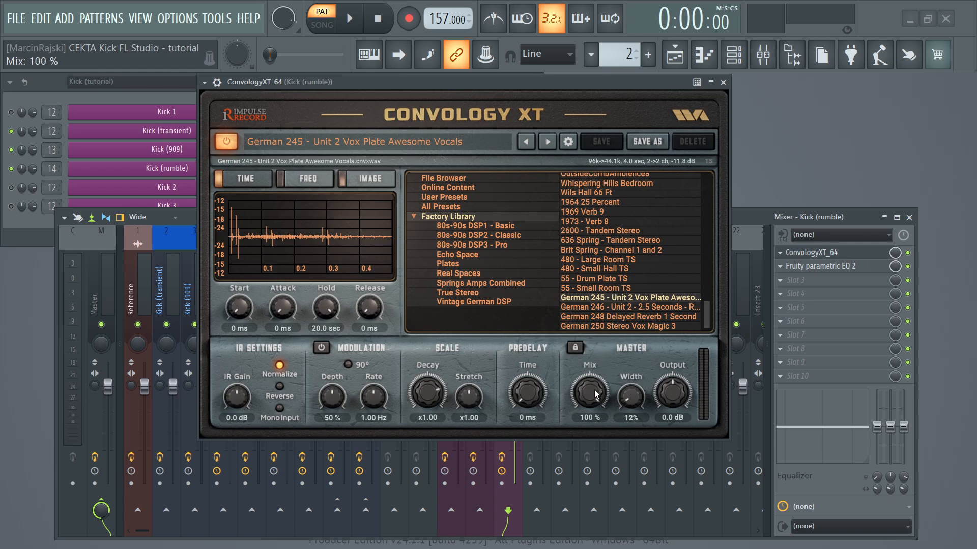
key(space)
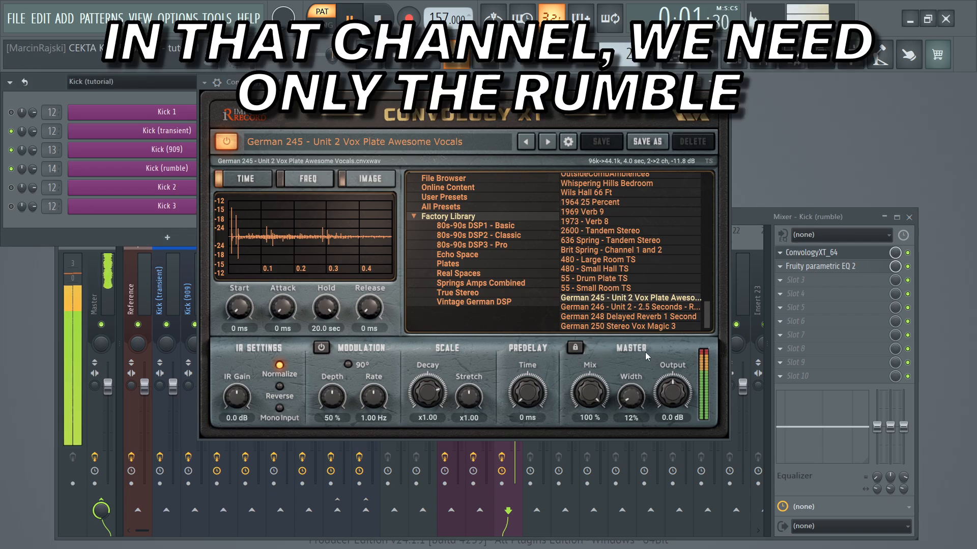
click(722, 82)
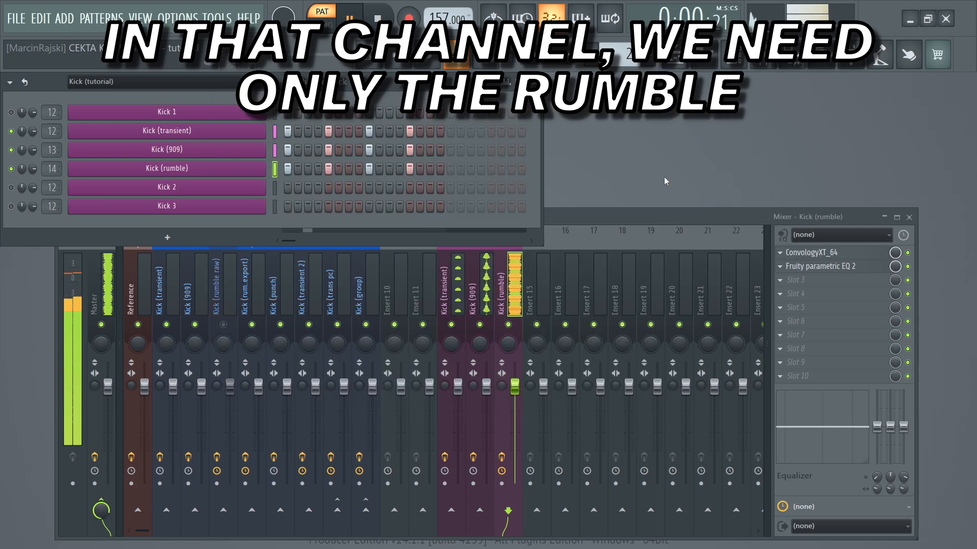
- Compare the rumble alone with the full kick by muting and unmuting the Kick (909) and Kick (transient) tracks
drag(648, 214, 633, 163)
click(464, 272)
click(436, 271)
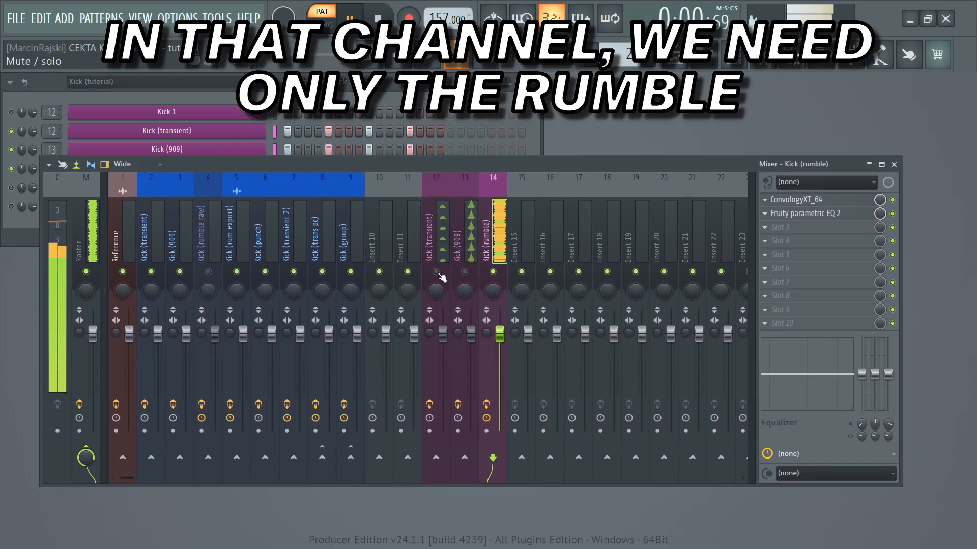
click(436, 272)
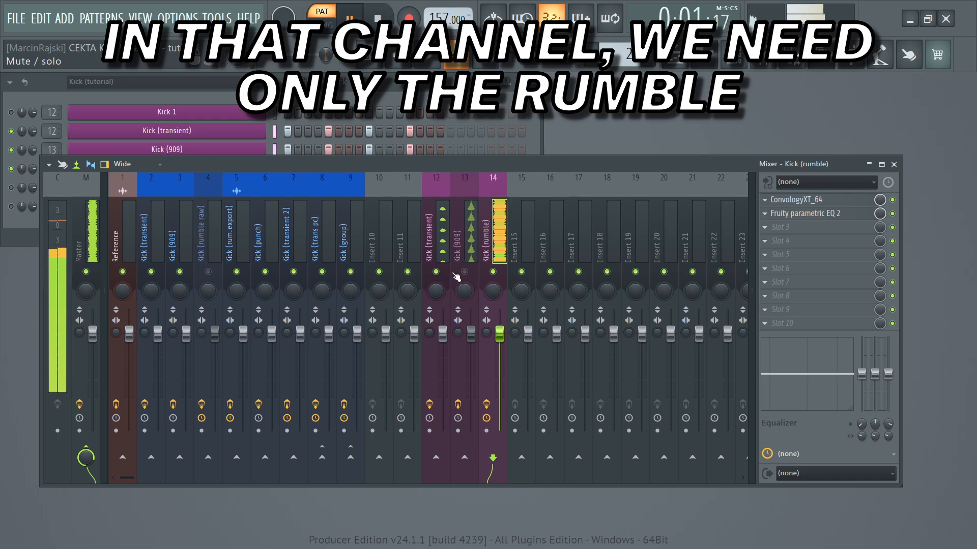
click(464, 271)
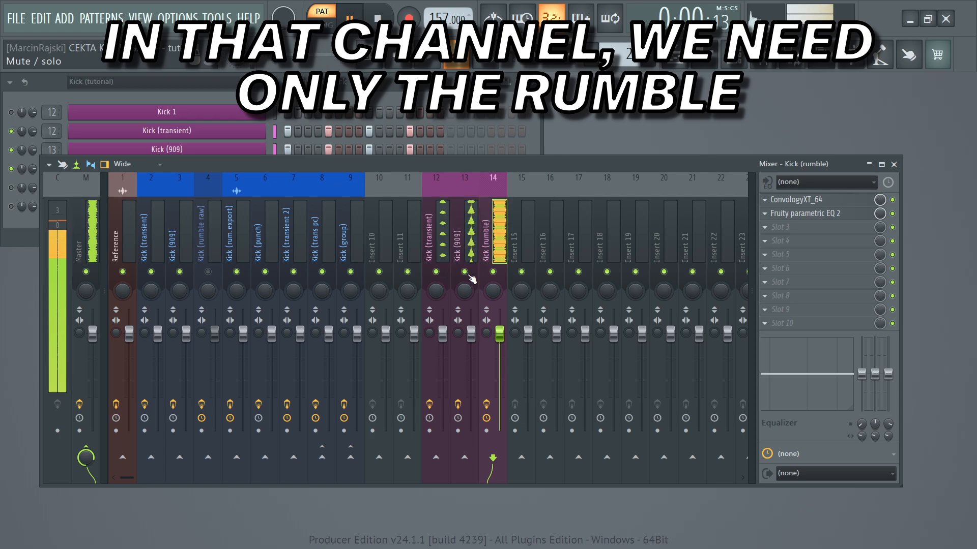
- Reopen Convology XT on the Kick (rumble) track and lower its output to -5.2 dB
click(796, 199)
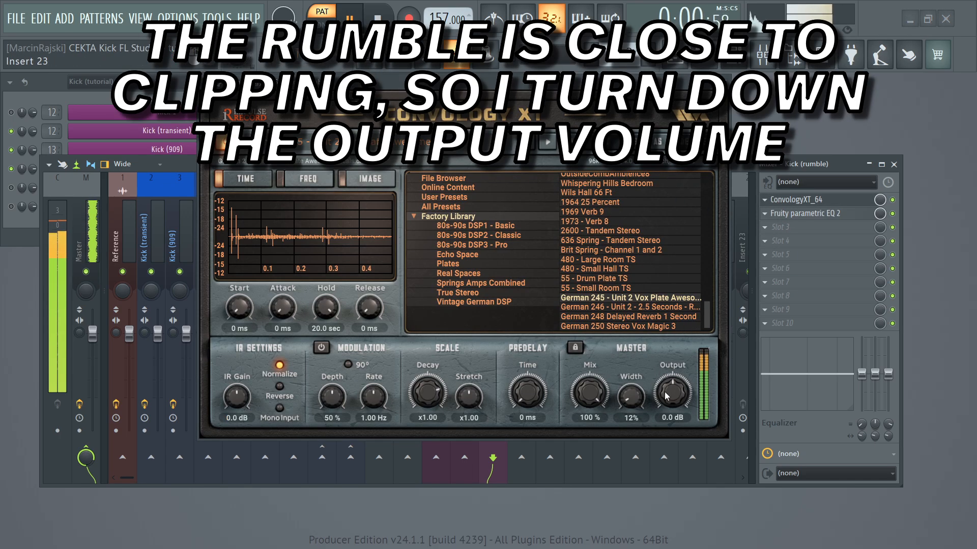
drag(671, 391, 665, 422)
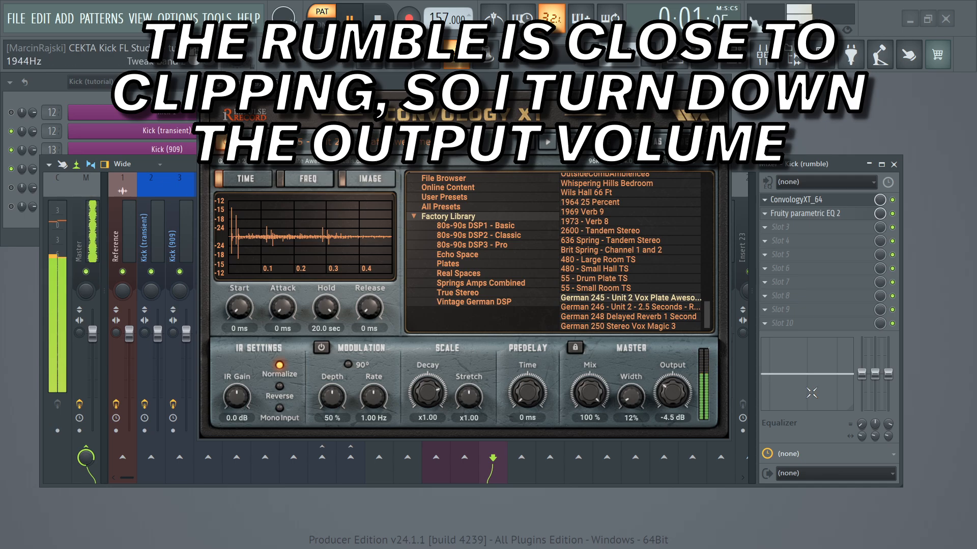
drag(503, 89, 487, 101)
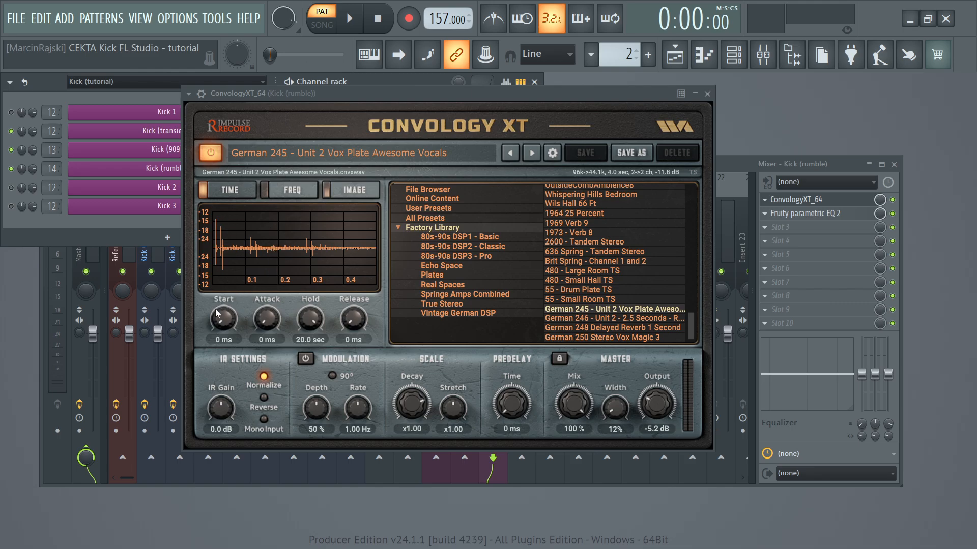
- Try delayed impulse start times in Convology XT, including 48 ms, and return the start time to 0 ms
drag(218, 315, 213, 277)
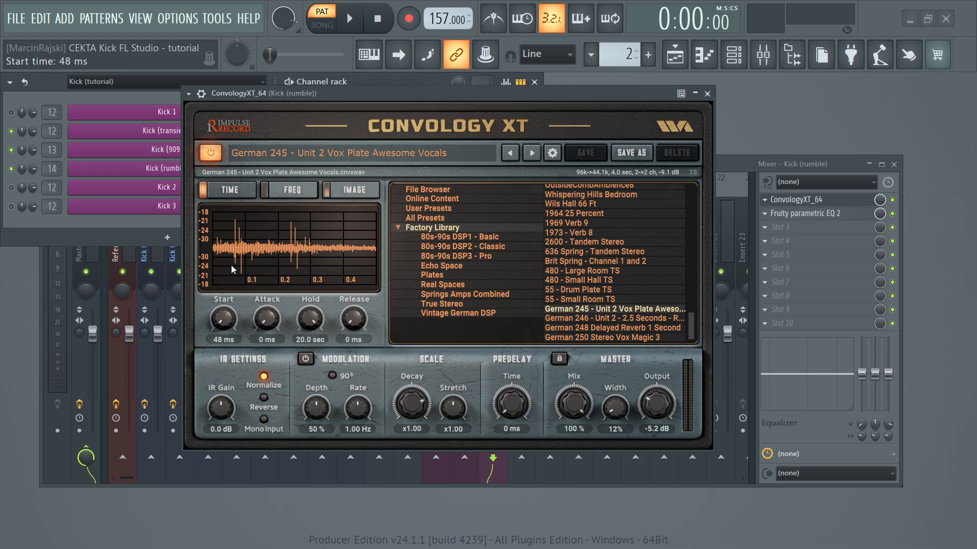
drag(223, 316, 236, 252)
drag(233, 308, 235, 377)
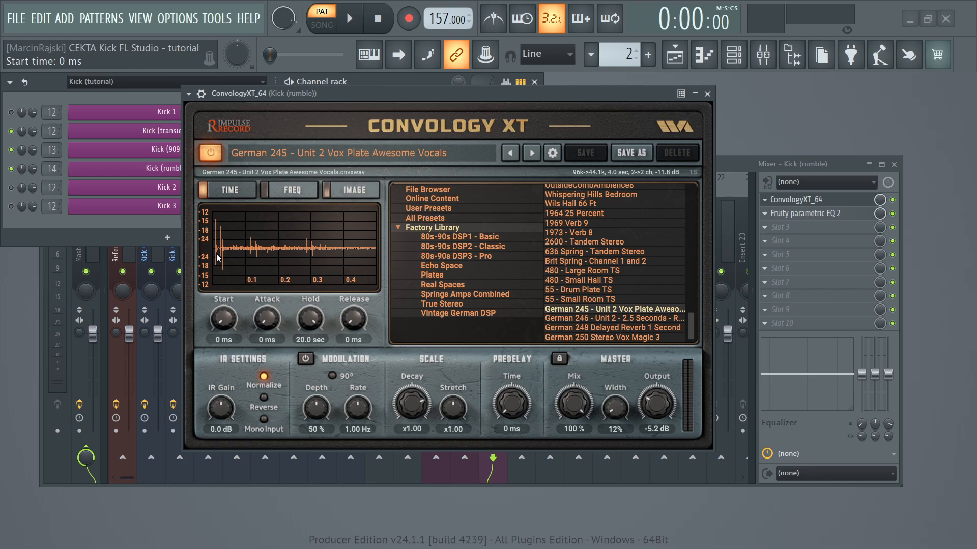
- Audition impulse start times during playback, sweeping up to 211 ms and back down to 28 ms, and stop playback
key(space)
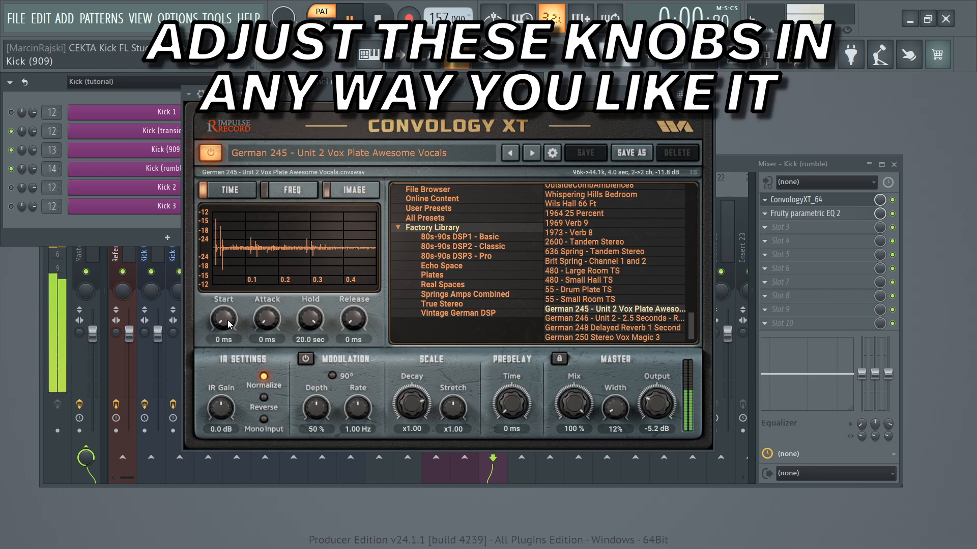
drag(224, 324, 225, 321)
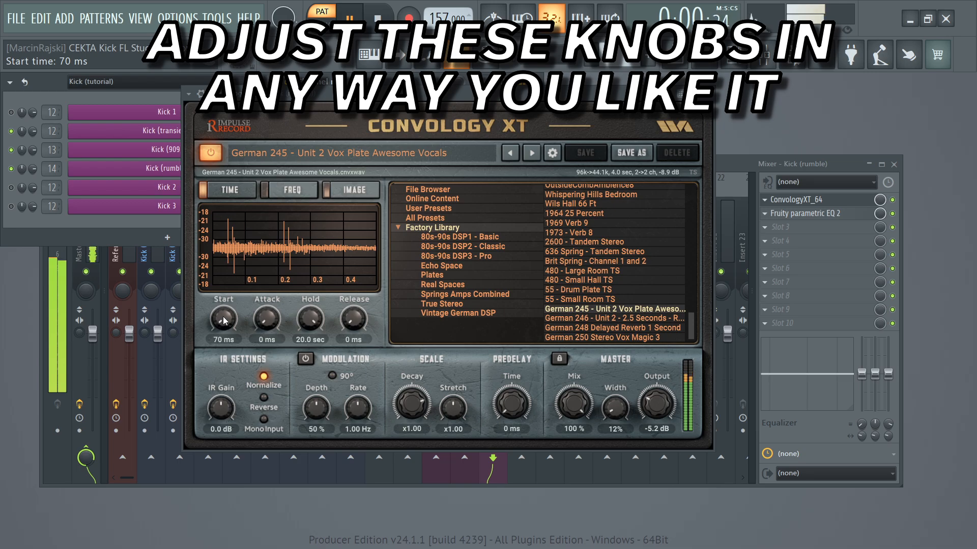
scroll(223, 316, up, 2)
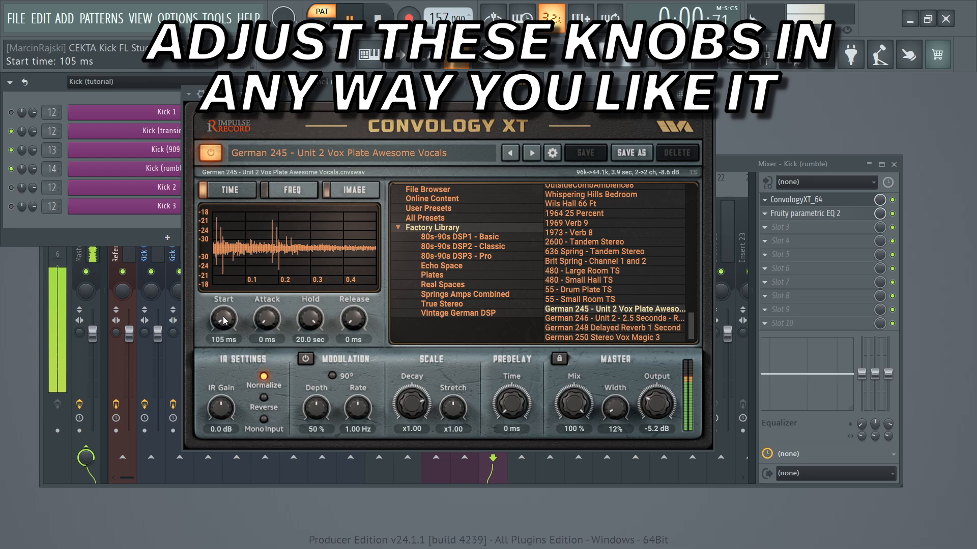
scroll(222, 316, up, 2)
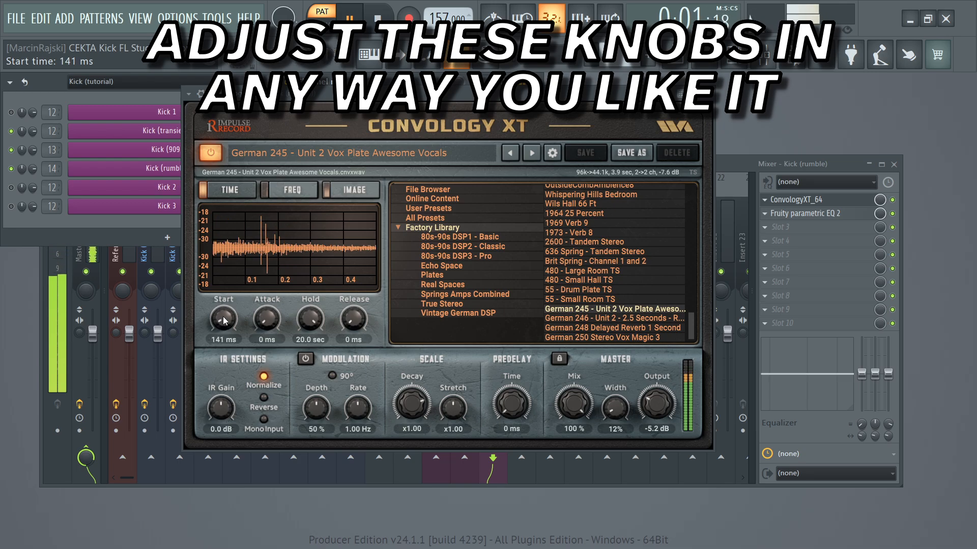
scroll(222, 316, up, 2)
scroll(223, 316, up, 2)
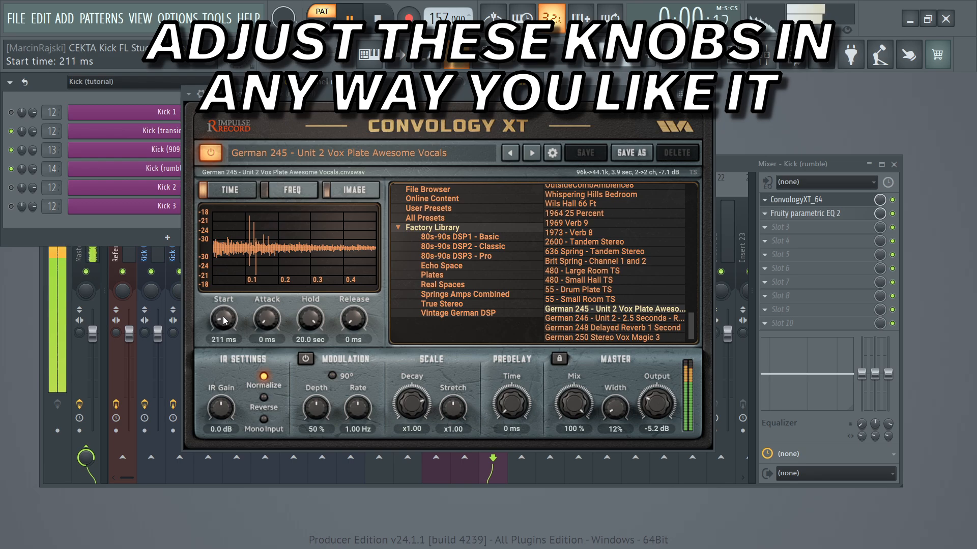
scroll(223, 316, down, 4)
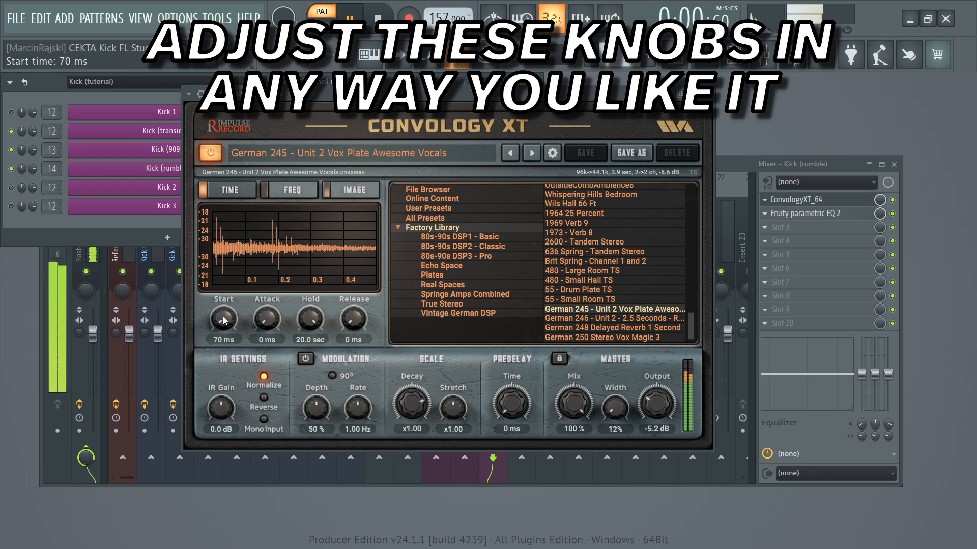
scroll(223, 317, down, 3)
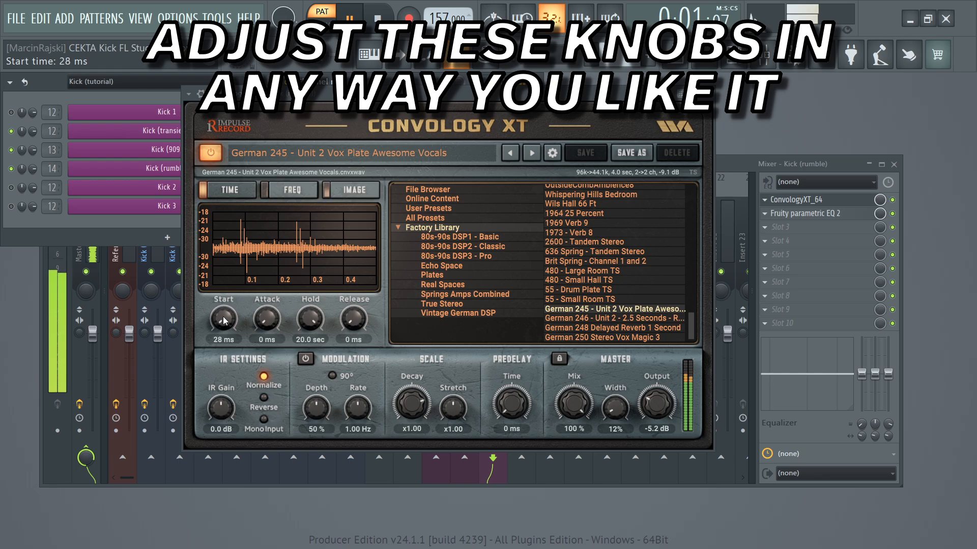
key(space)
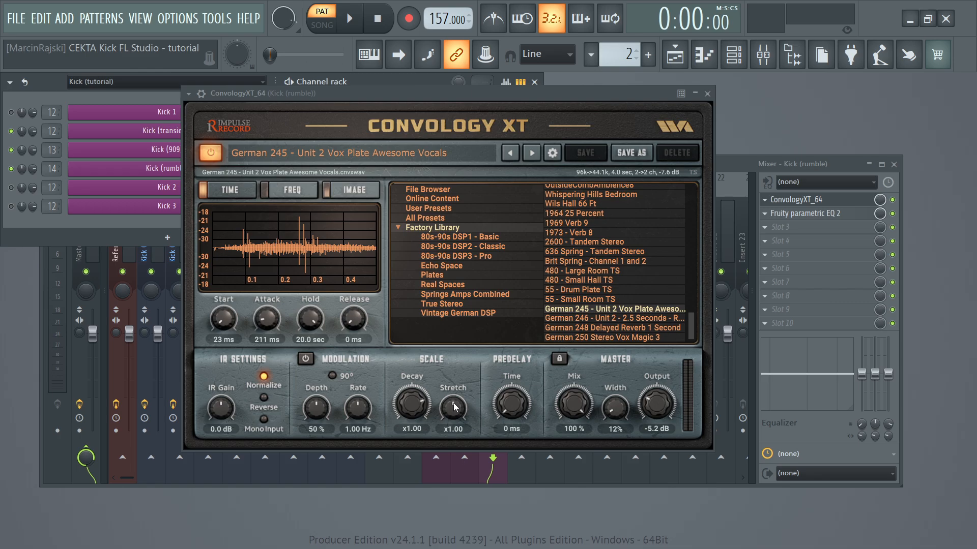
- Try a stretch of x1.15 with decay values down to x0.20 during playback, ending at x0.39, and stop playback
key(space)
drag(450, 410, 425, 445)
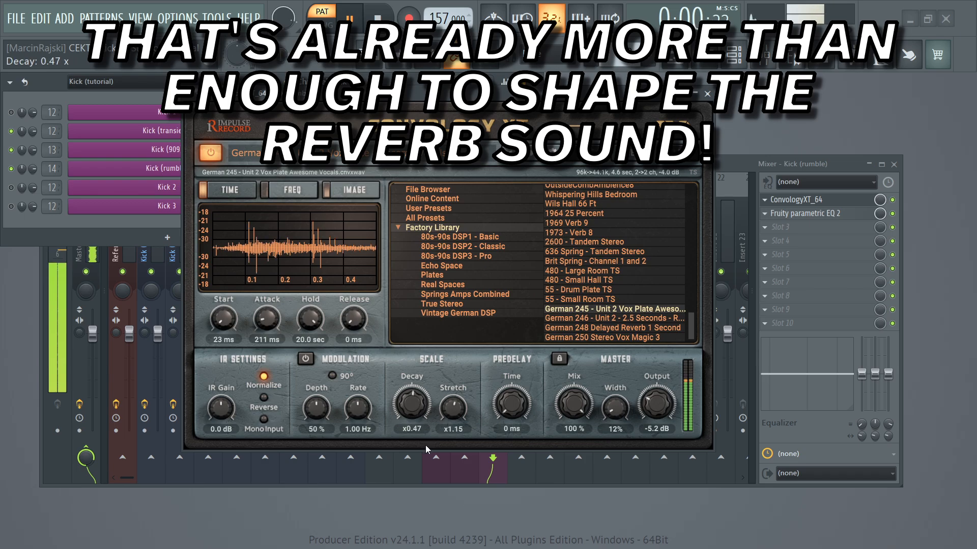
drag(414, 399, 420, 444)
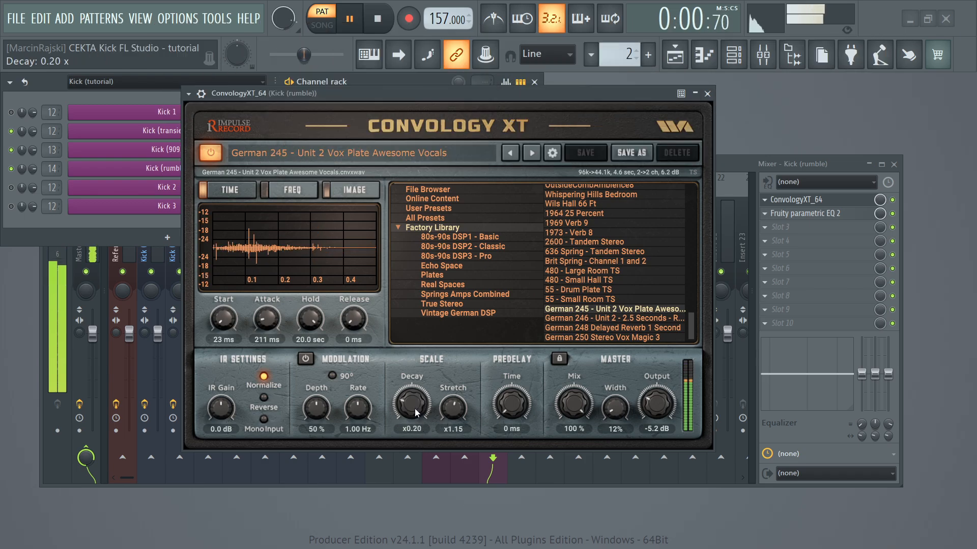
drag(416, 391, 421, 405)
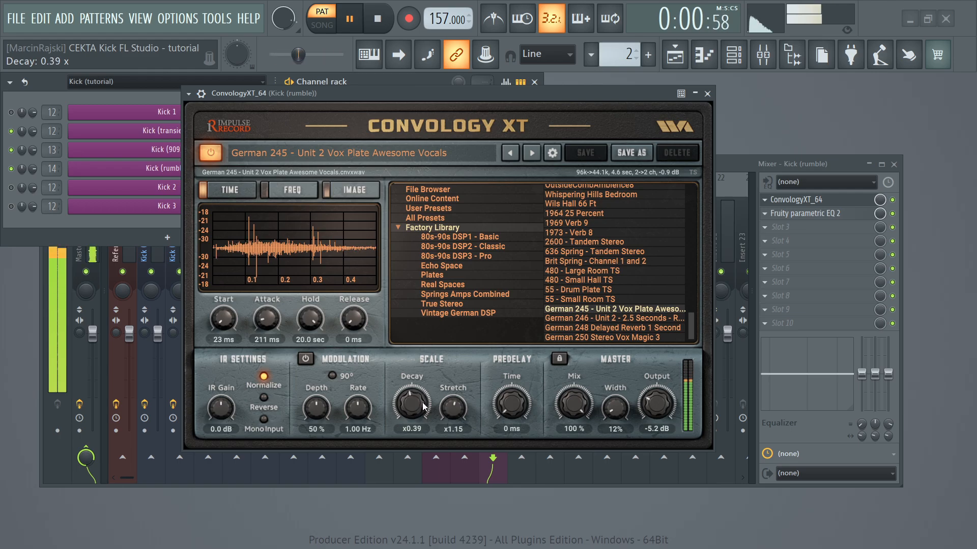
key(space)
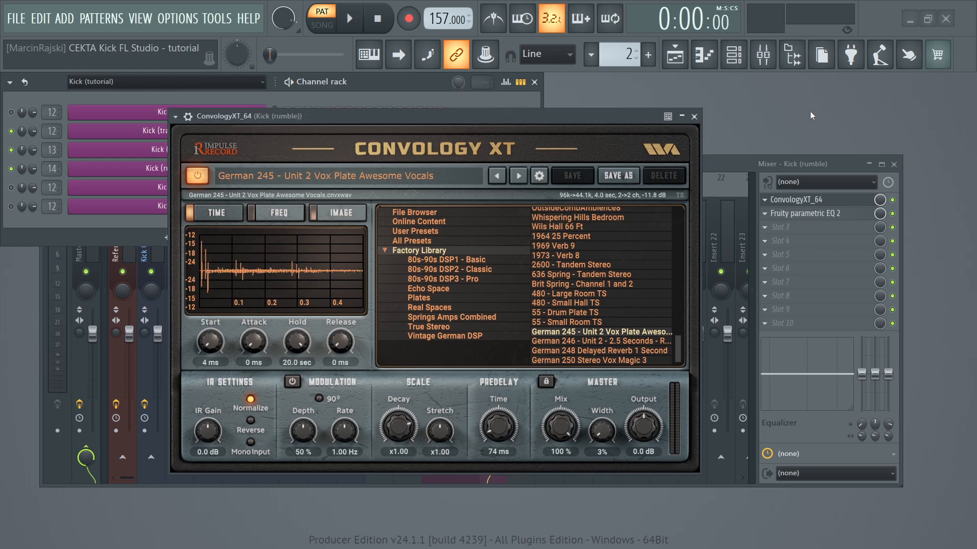
- Play the rumble, close Convology XT and mute the Kick (909) and Kick (transient) mixer tracks
key(space)
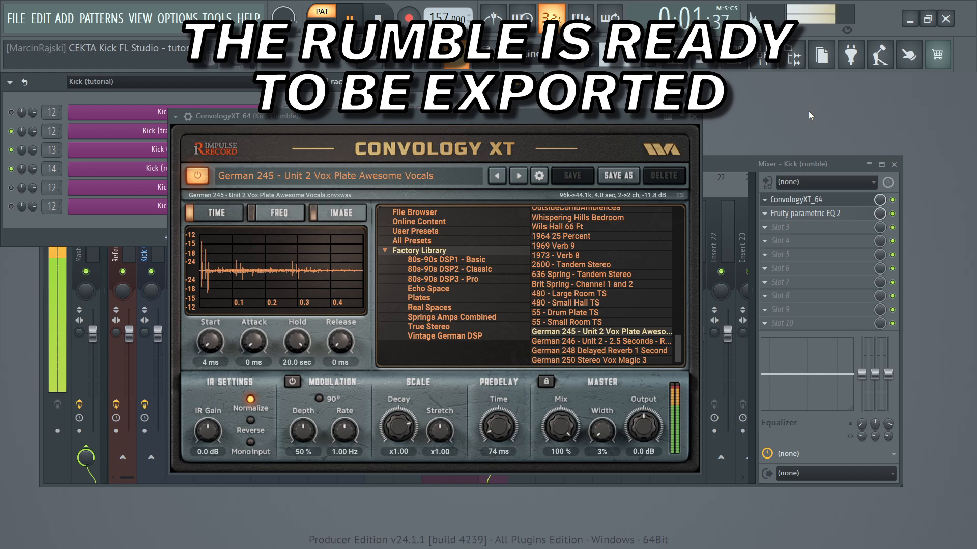
click(694, 116)
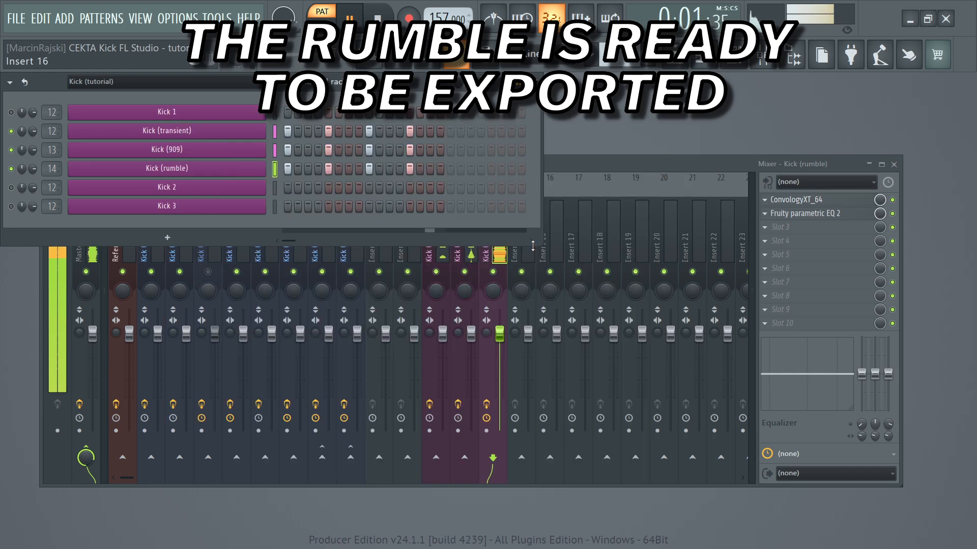
click(465, 271)
click(435, 272)
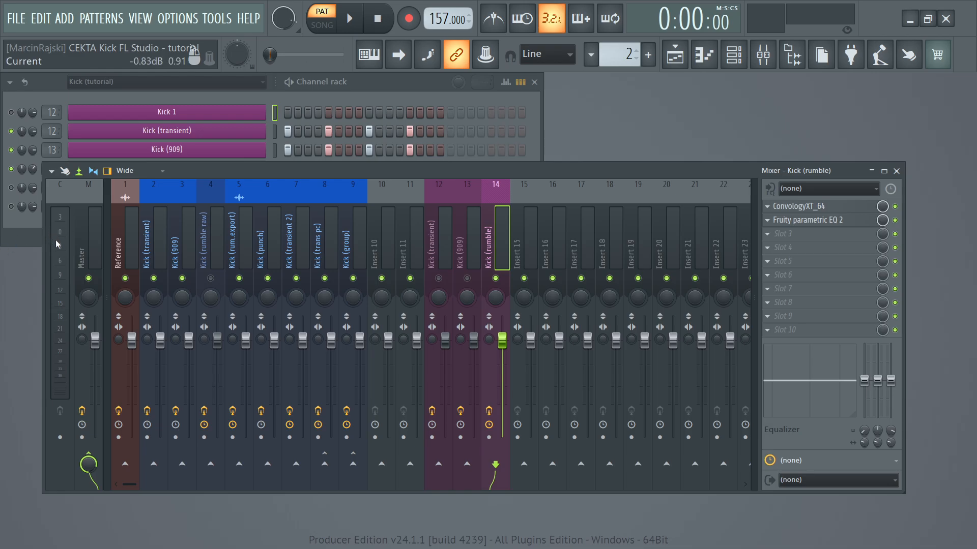
- Check the rumble's peak level and its equalizer curve, disable Fruity parametric EQ 2 and move the mixer clear of the channel rack
key(space)
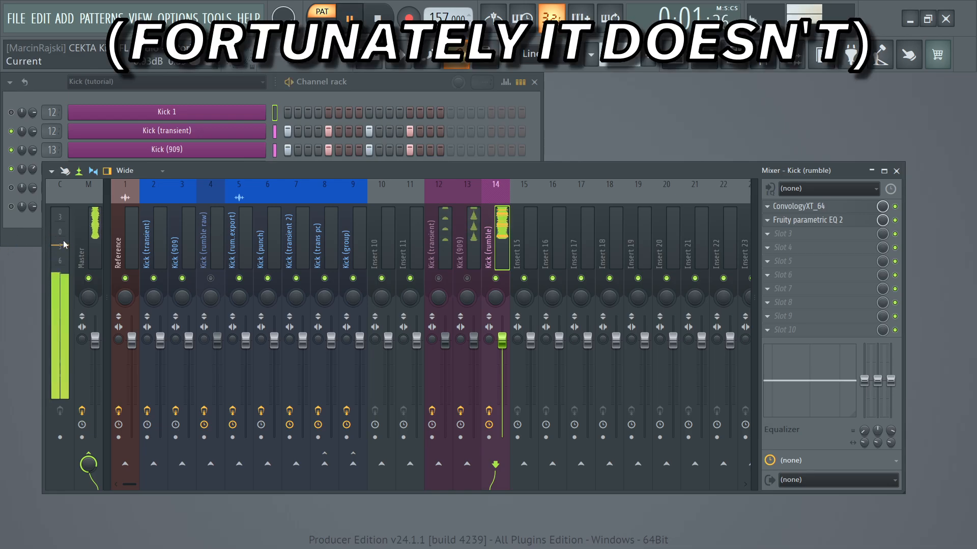
click(801, 219)
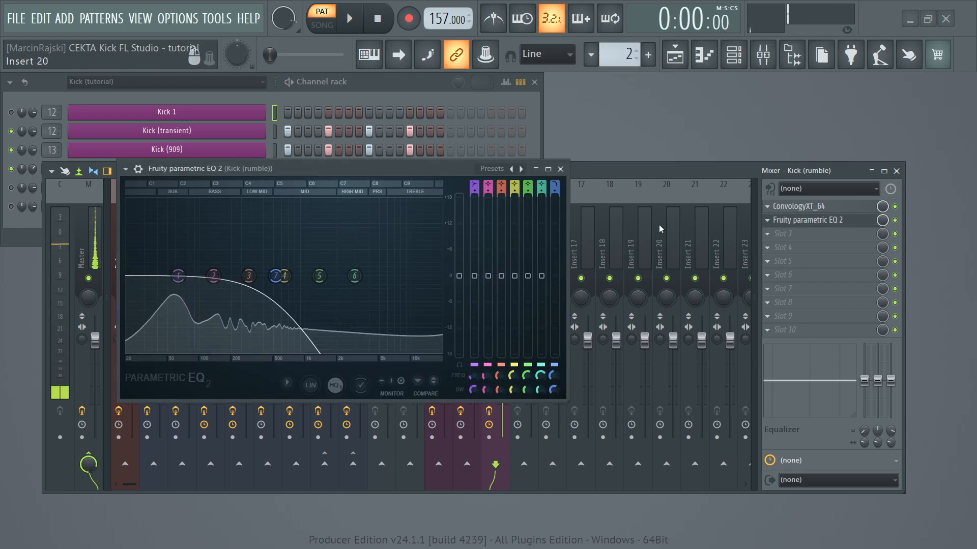
click(560, 169)
click(895, 220)
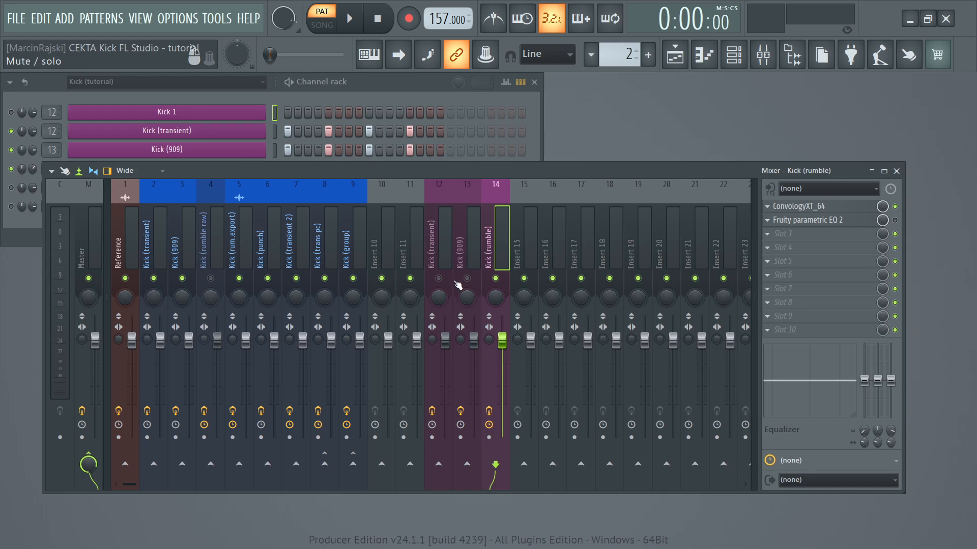
drag(463, 171, 443, 323)
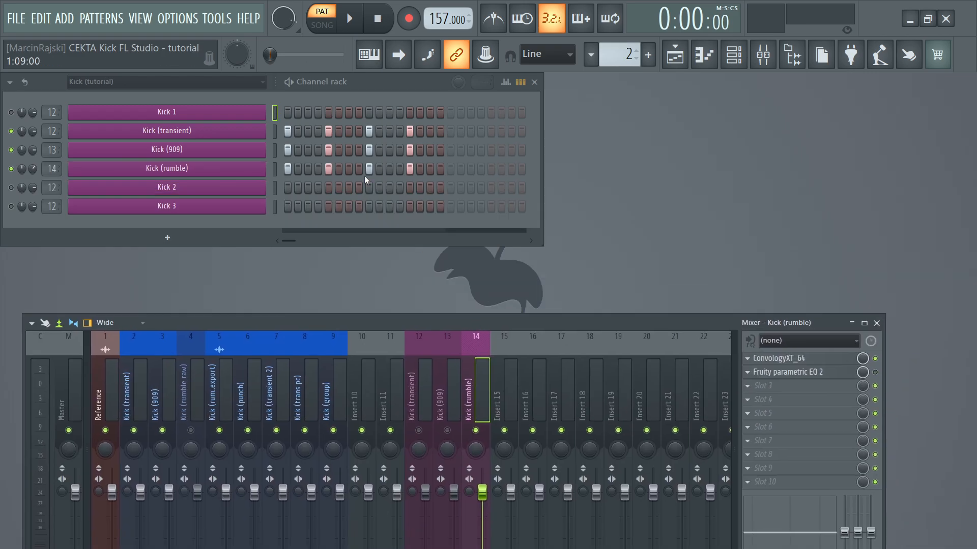
- Place two consecutive Kick (tutorial) clips at bars 11 and 12 in the playlist, switch to song mode and select bars 11 to 17
key(F5)
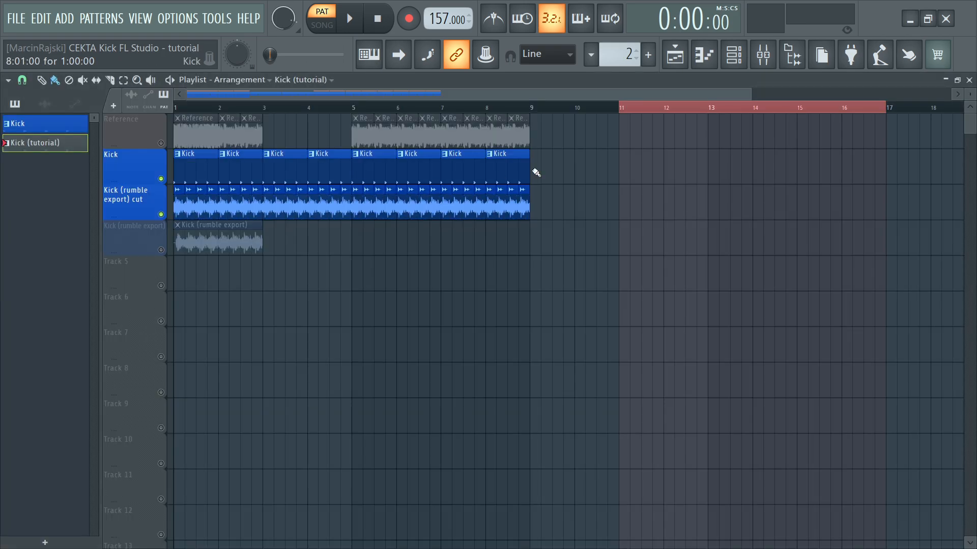
click(631, 127)
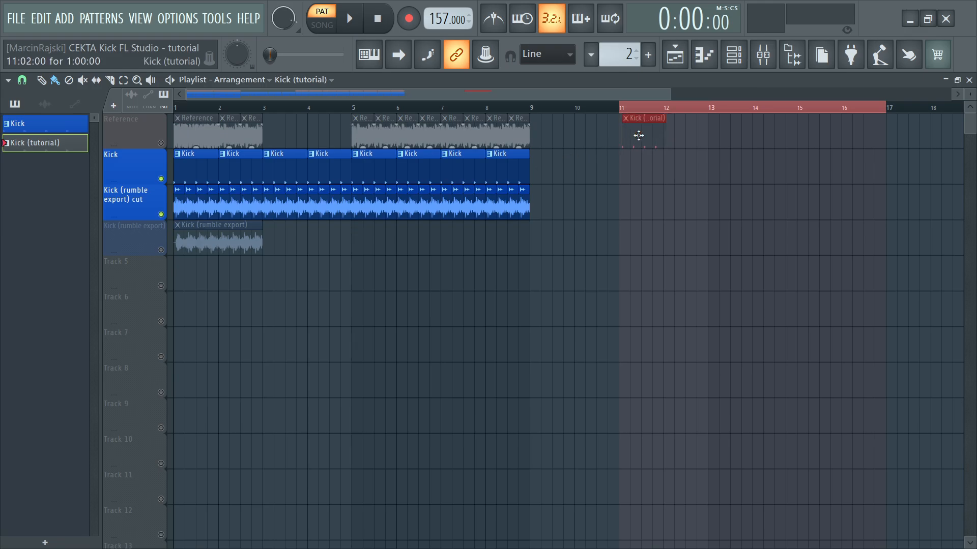
drag(639, 135, 639, 165)
drag(682, 163, 729, 158)
click(737, 117)
right_click(739, 120)
right_click(731, 160)
key(l)
click(625, 108)
drag(620, 107, 884, 109)
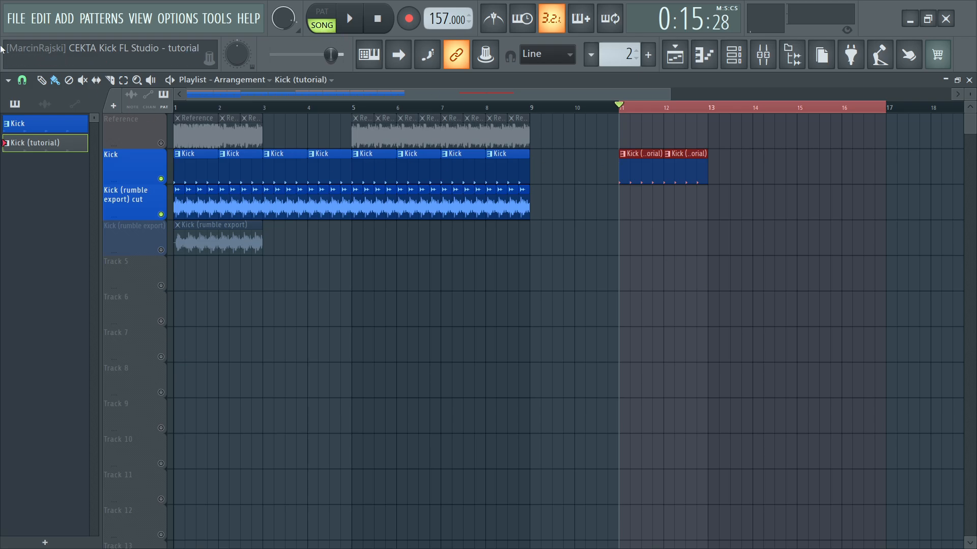
- Export the selected playlist range as a 24Bit int WAV file named CEKTA rumble 2.wav
click(16, 19)
mouse_move(190, 168)
click(278, 177)
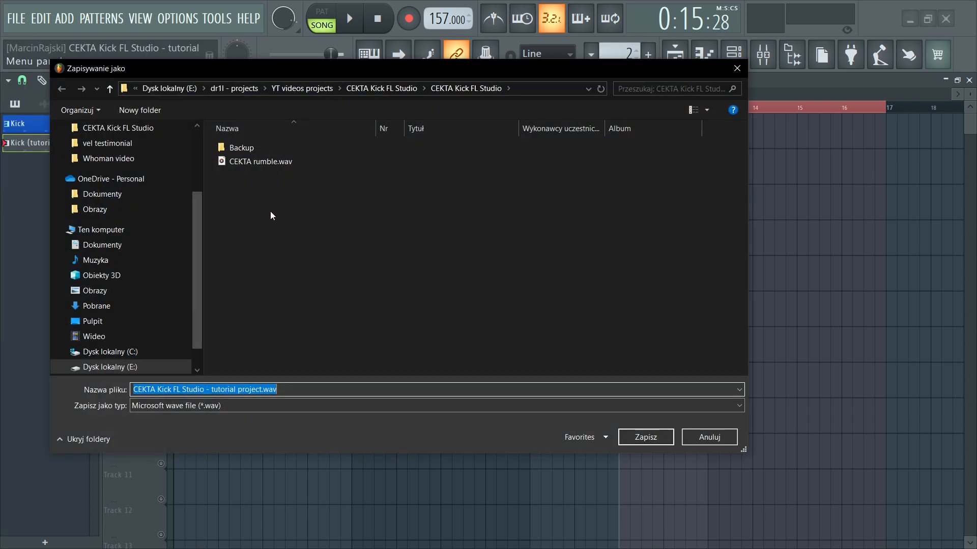
click(257, 161)
click(181, 389)
text(2)
click(645, 437)
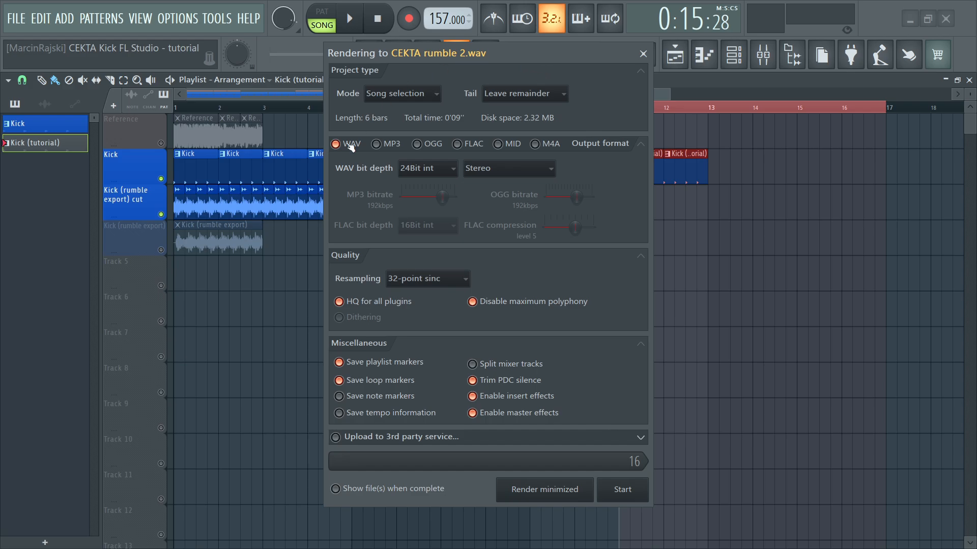
click(425, 169)
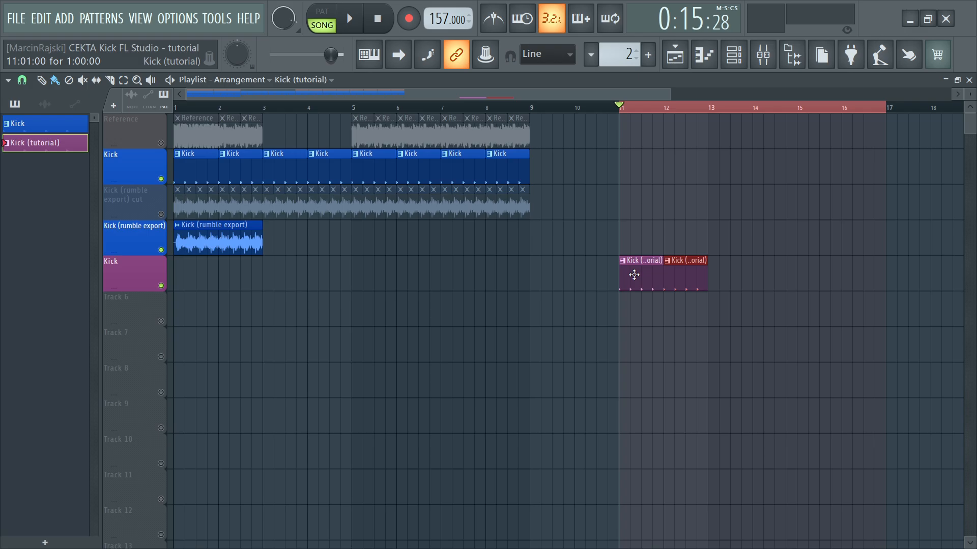
- Mute the Kick (rumble) mixer track, unmute Kick (909) and Kick (transient), and play the tutorial clips from bar 11
click(763, 54)
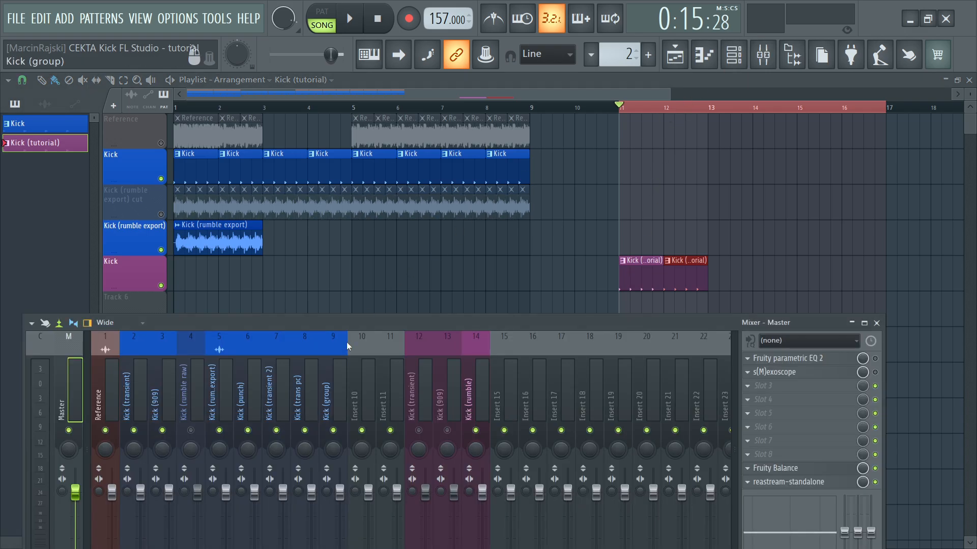
drag(396, 321, 416, 104)
click(489, 199)
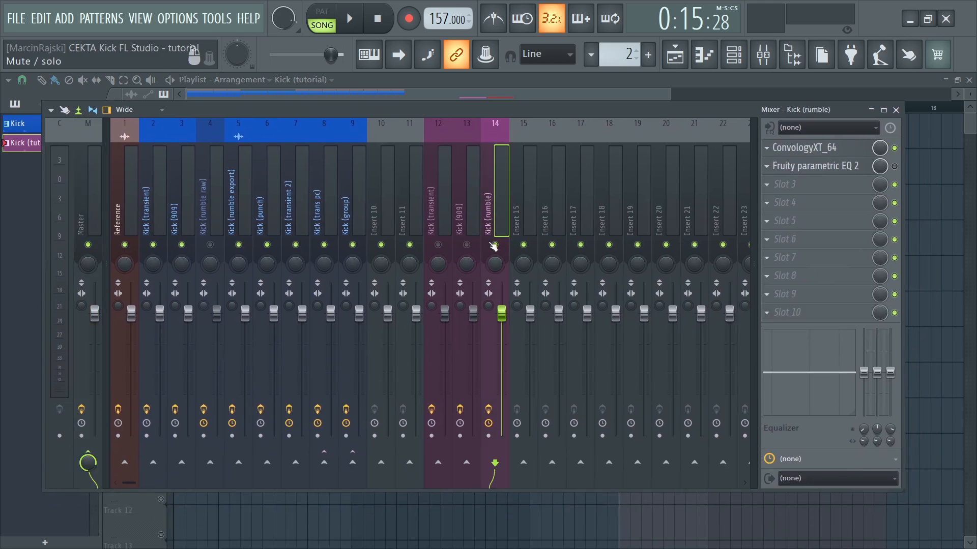
click(466, 244)
click(437, 245)
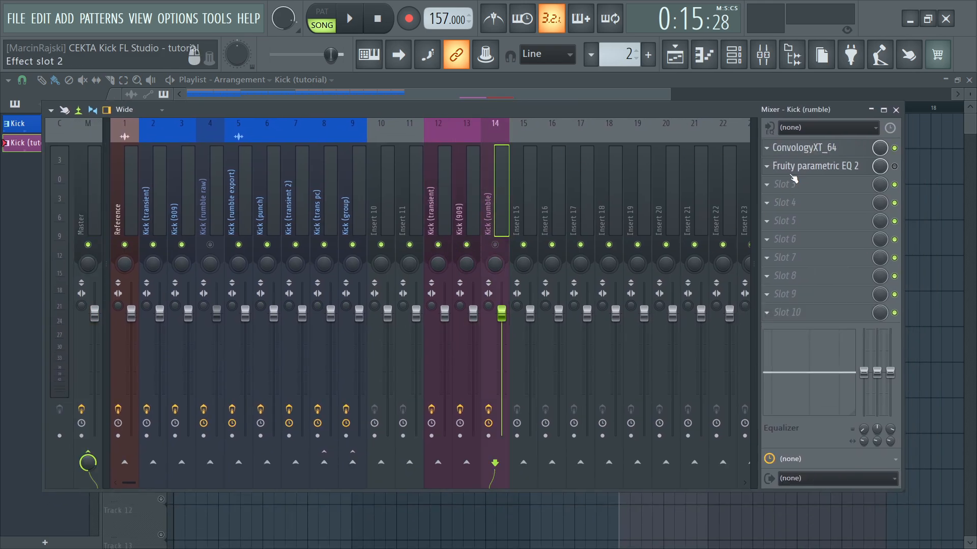
click(888, 111)
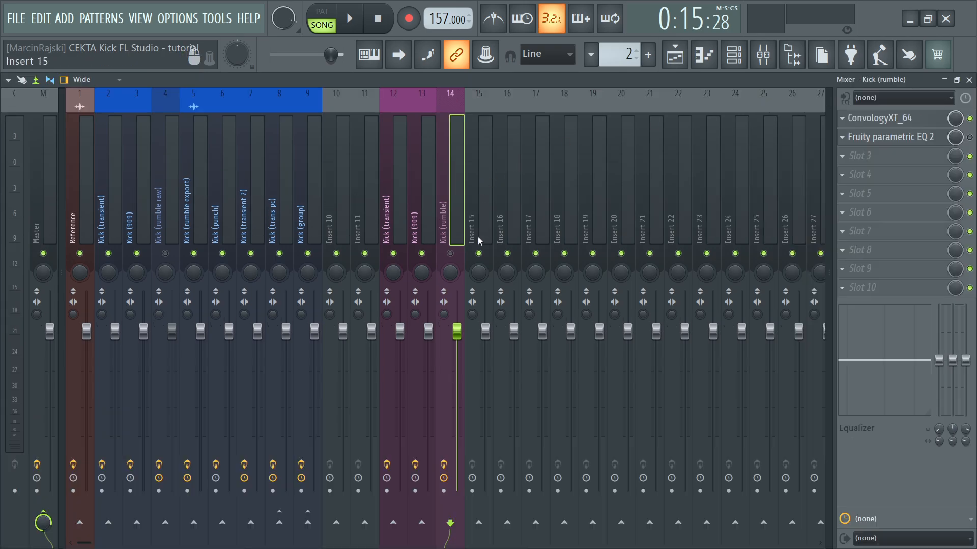
click(968, 80)
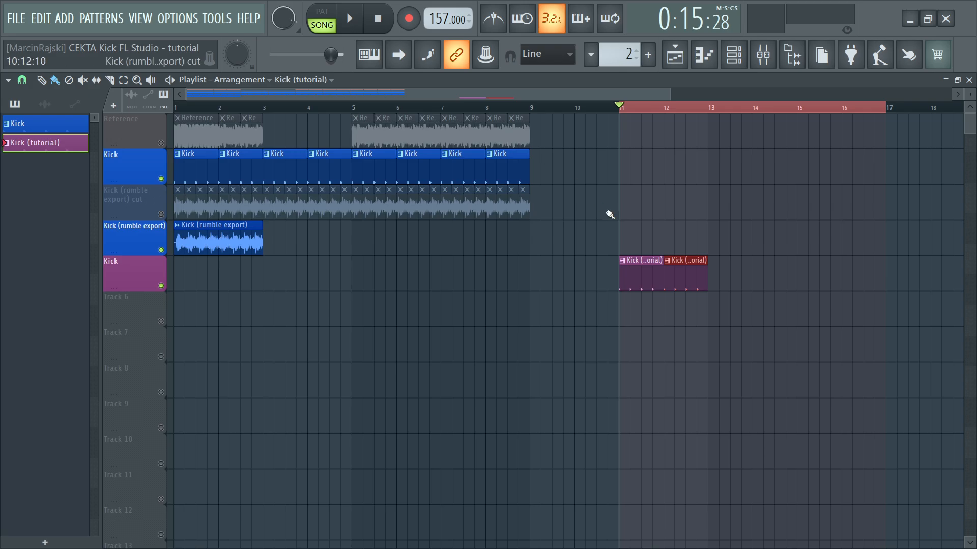
key(space)
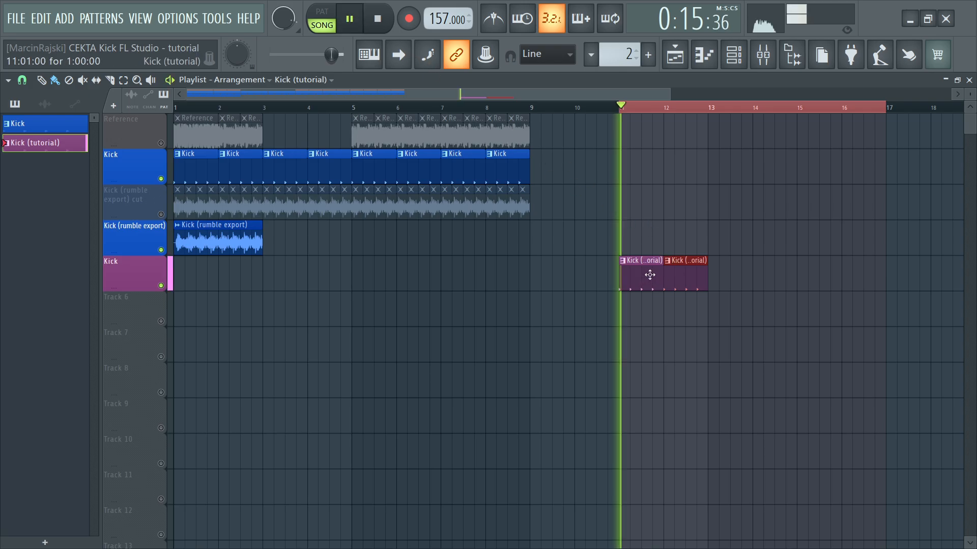
key(space)
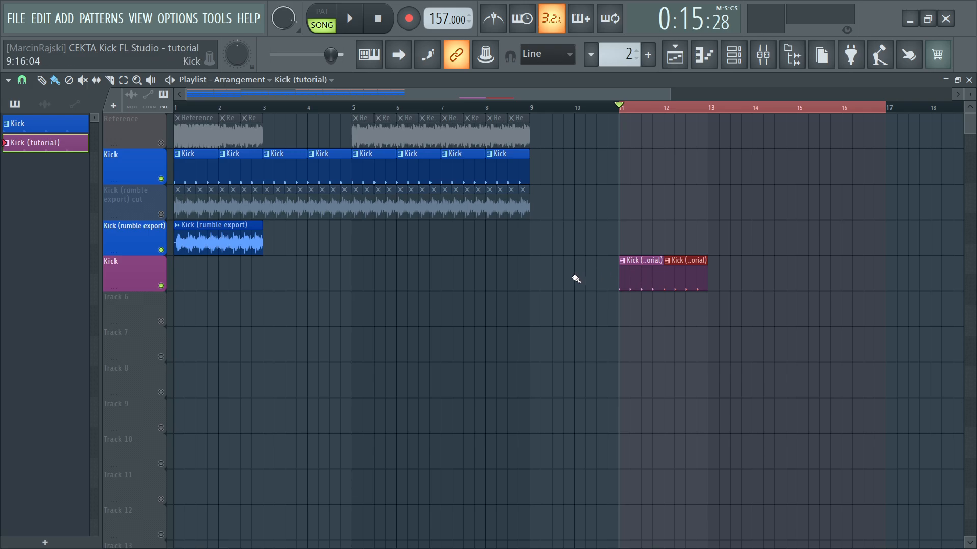
- Place the exported rumble audio on the playlist track below the tutorial kick at bar 11, and return to the mixer
key(alt+F8)
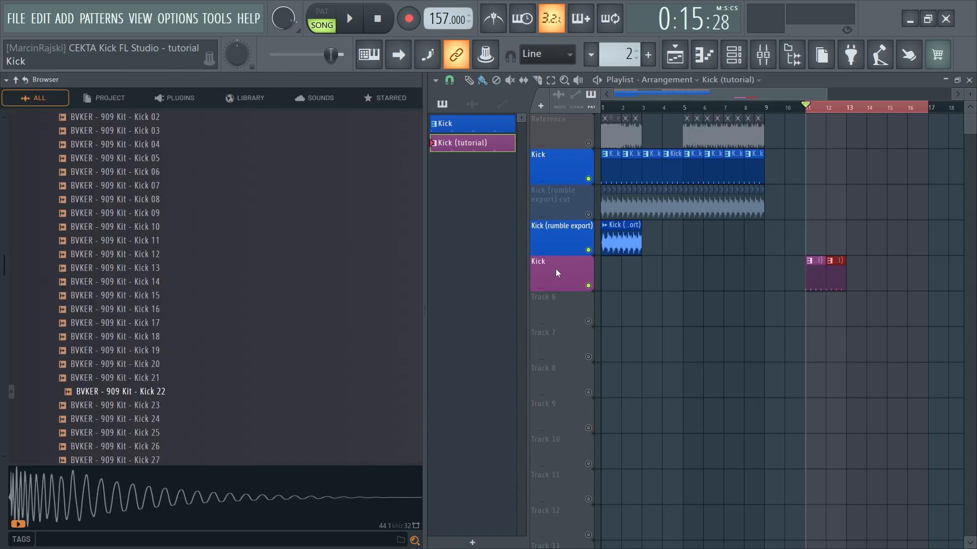
click(178, 99)
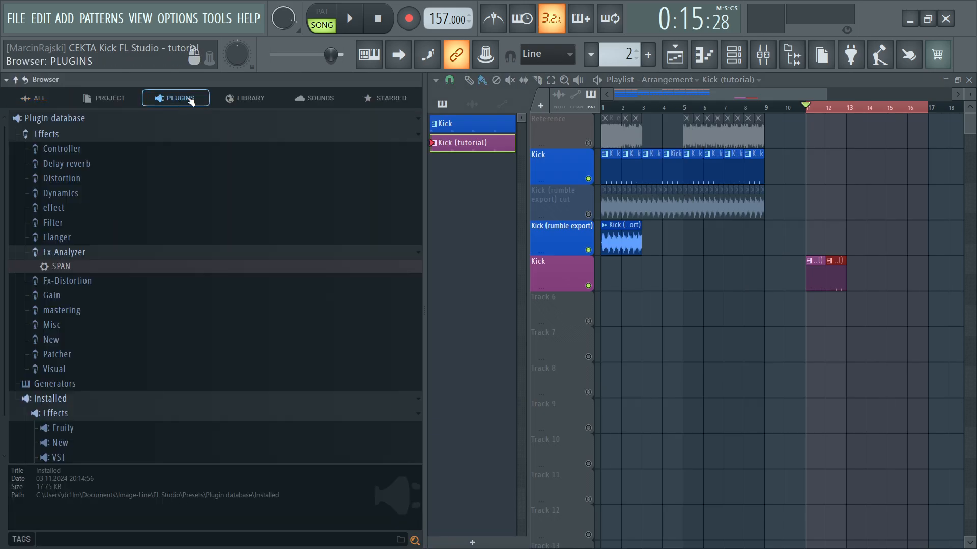
click(107, 98)
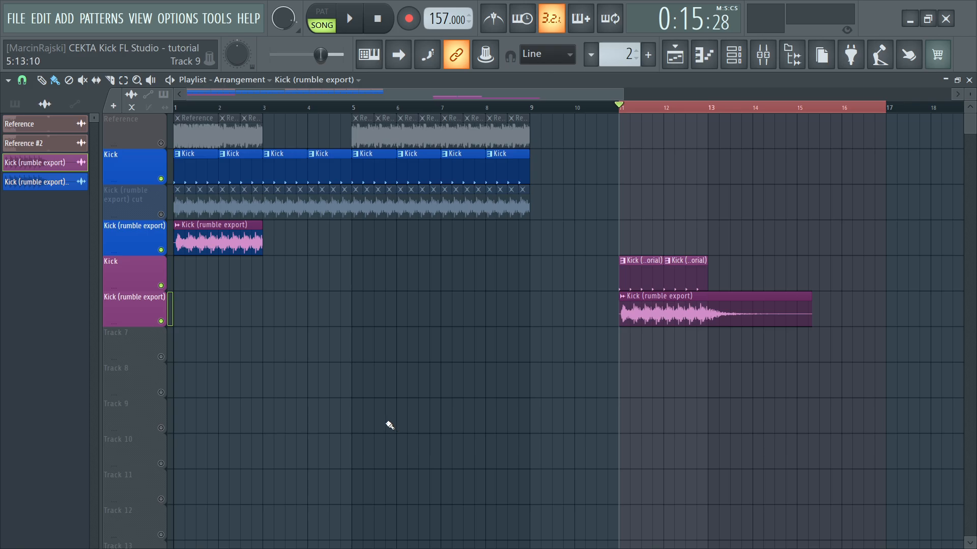
click(662, 300)
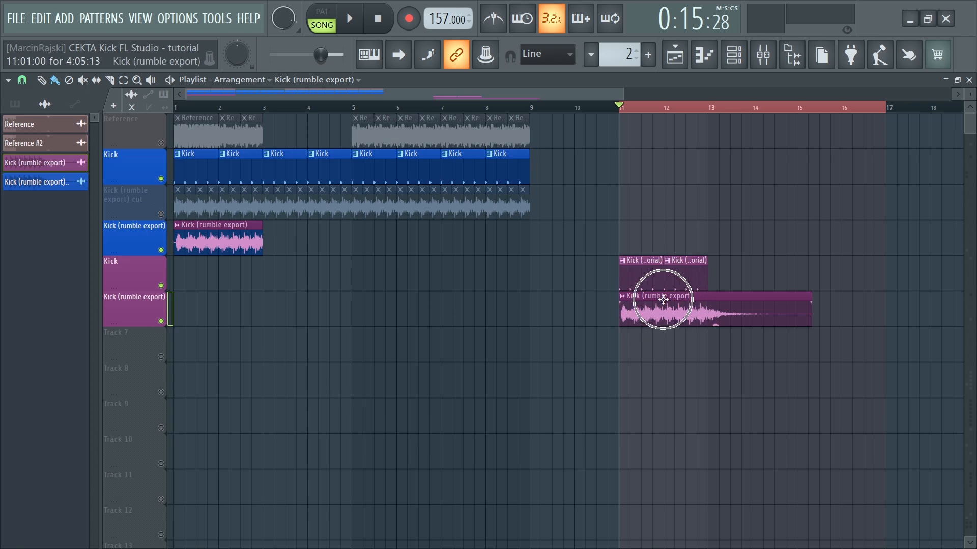
click(638, 317)
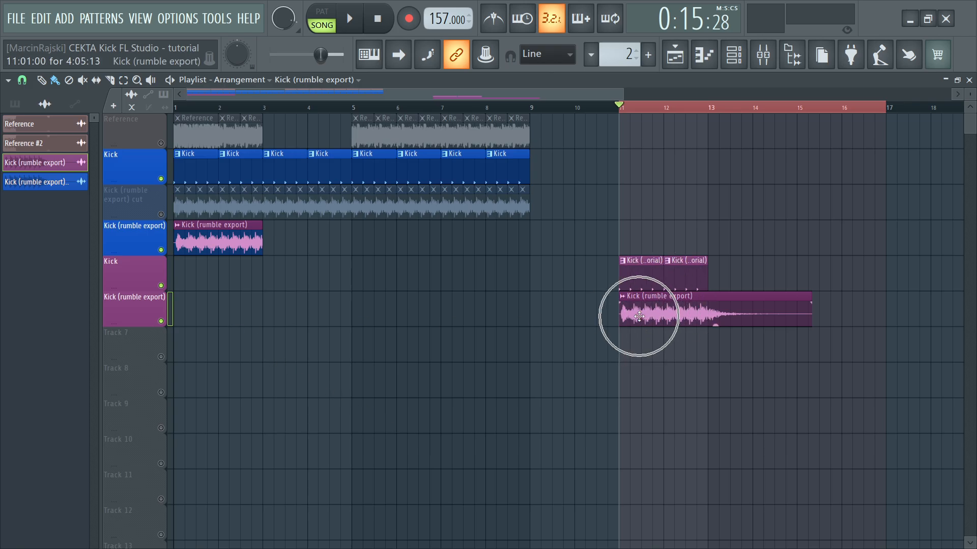
click(969, 82)
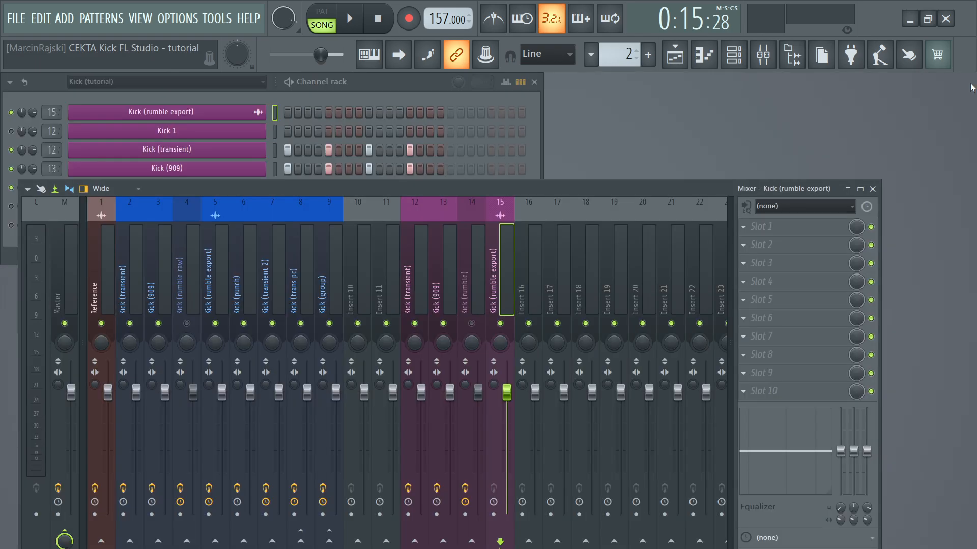
drag(410, 188, 425, 203)
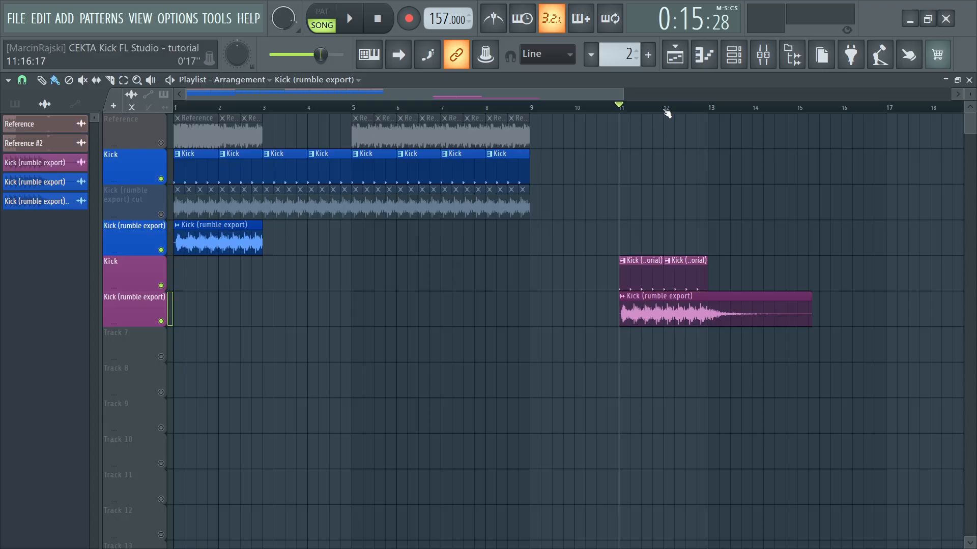
- Select bar 12 as the playback range and open LFOTool on the Kick (rumble export) track, moving its window clear
drag(665, 109, 708, 111)
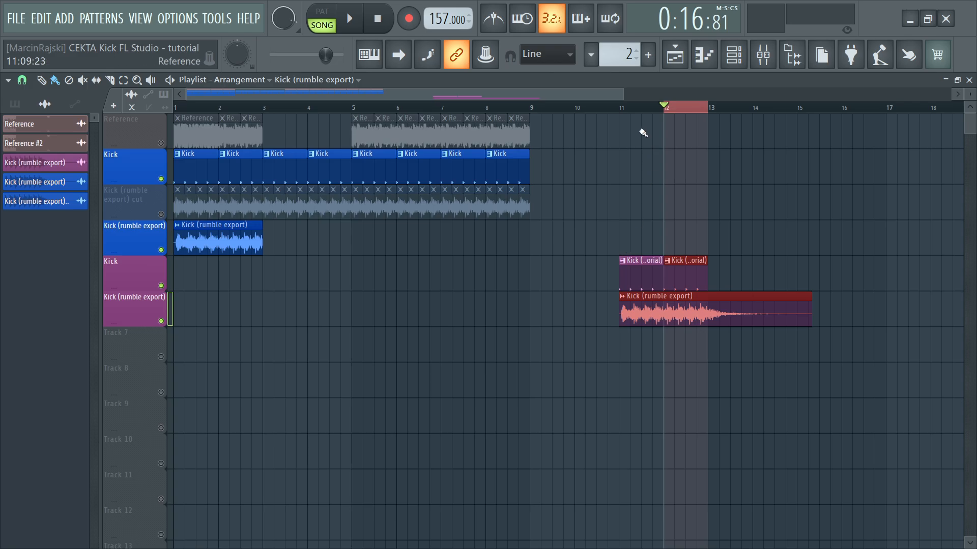
click(772, 60)
drag(499, 351, 486, 150)
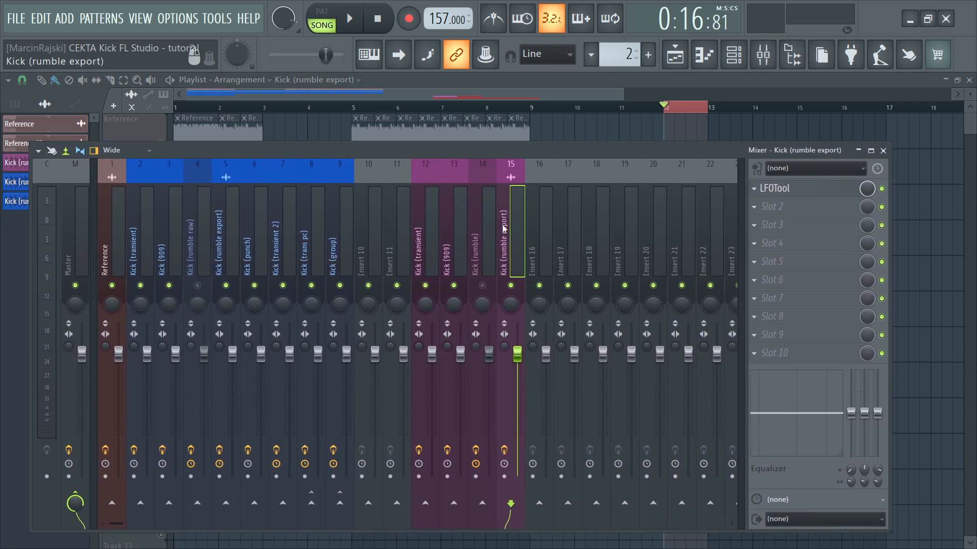
click(517, 243)
click(790, 189)
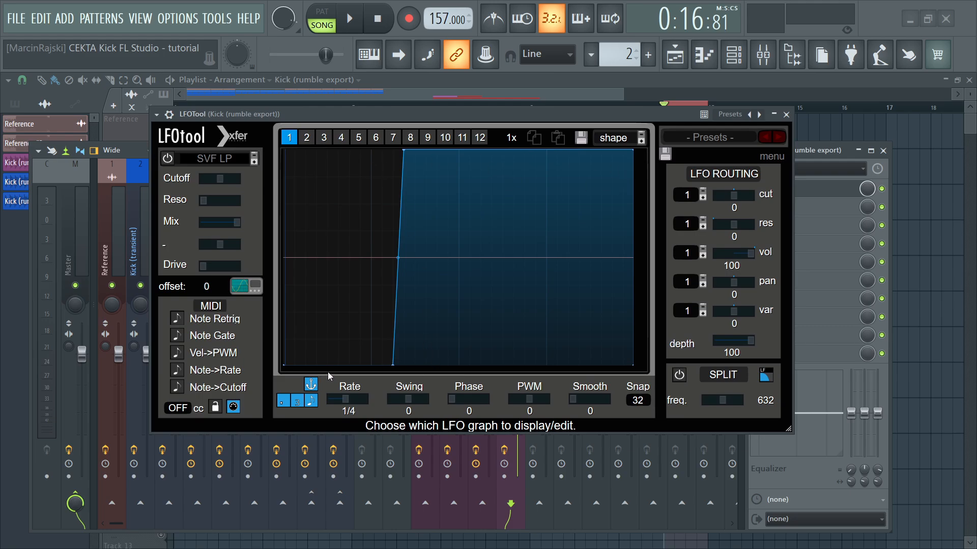
click(858, 151)
drag(475, 115, 370, 127)
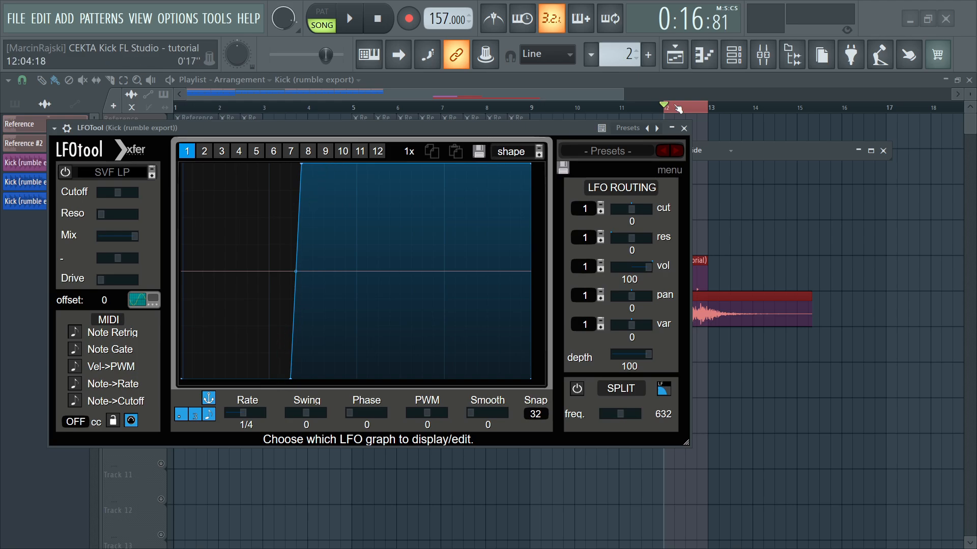
- Play the selected bar and compare the exported rumble with LFOTool switched off and on
key(space)
click(871, 151)
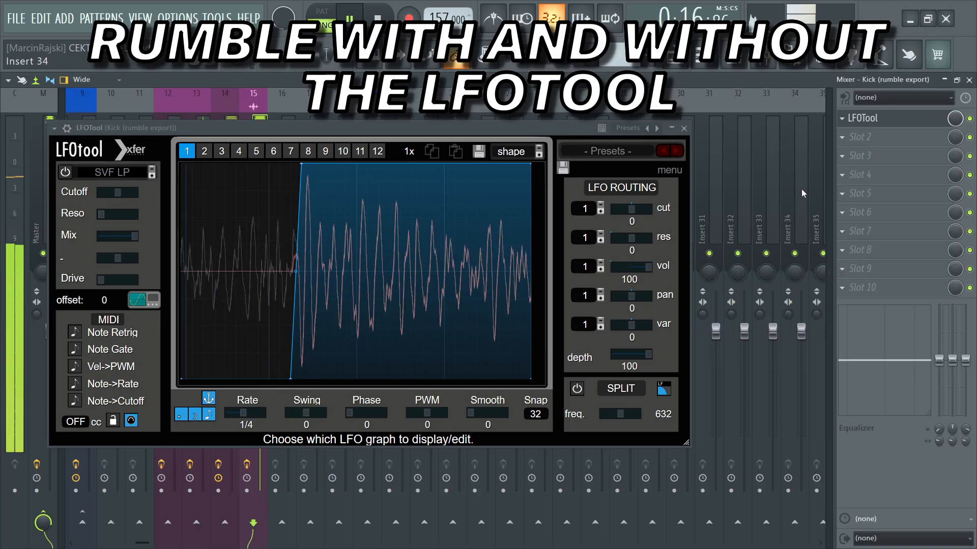
click(969, 118)
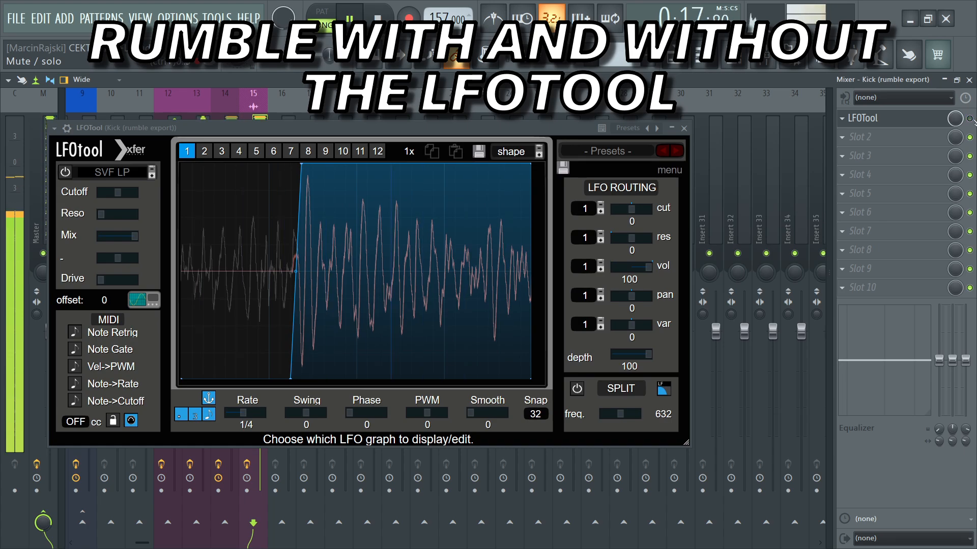
click(969, 118)
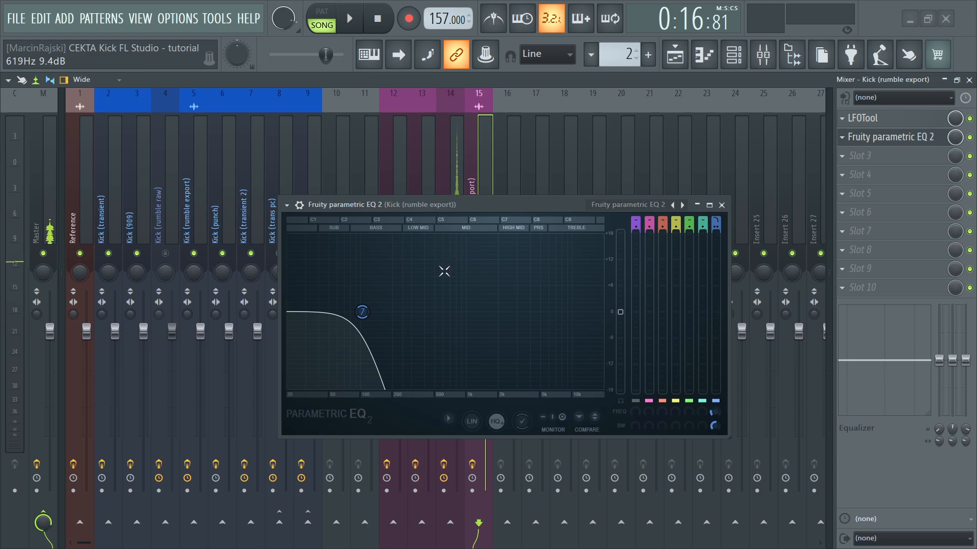
- Enlarge and reposition the Fruity parametric EQ 2 window, and examine the rumble's spectrum against the low-pass curve during playback
click(334, 319)
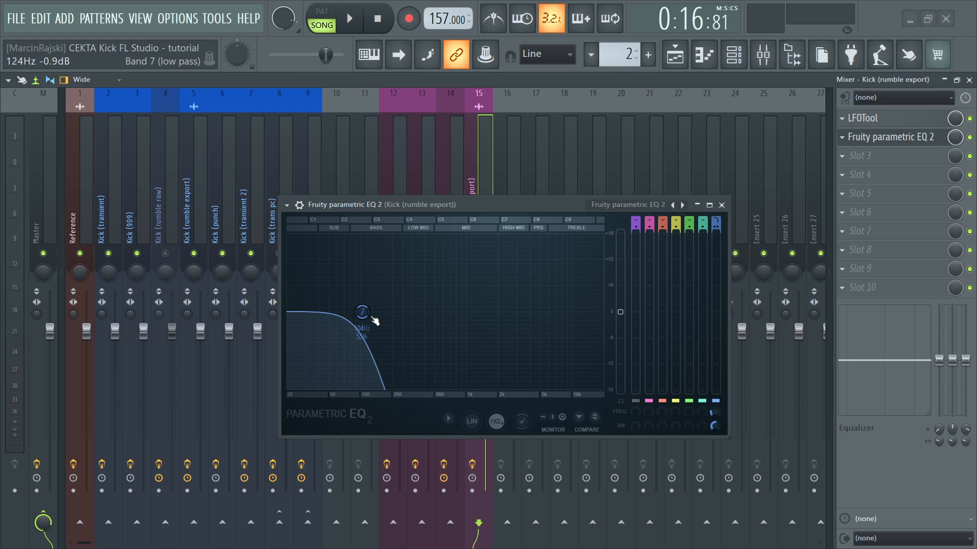
drag(728, 436, 946, 525)
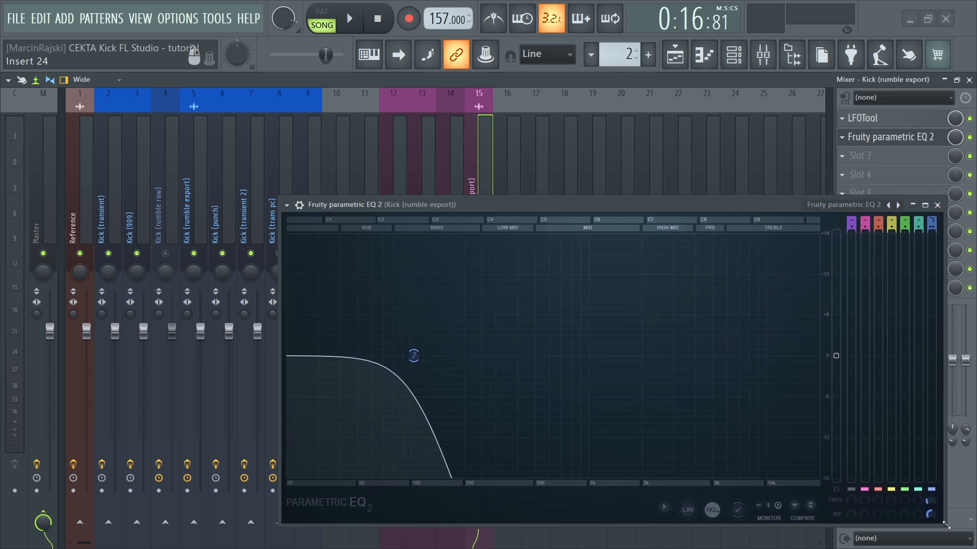
drag(410, 205, 251, 109)
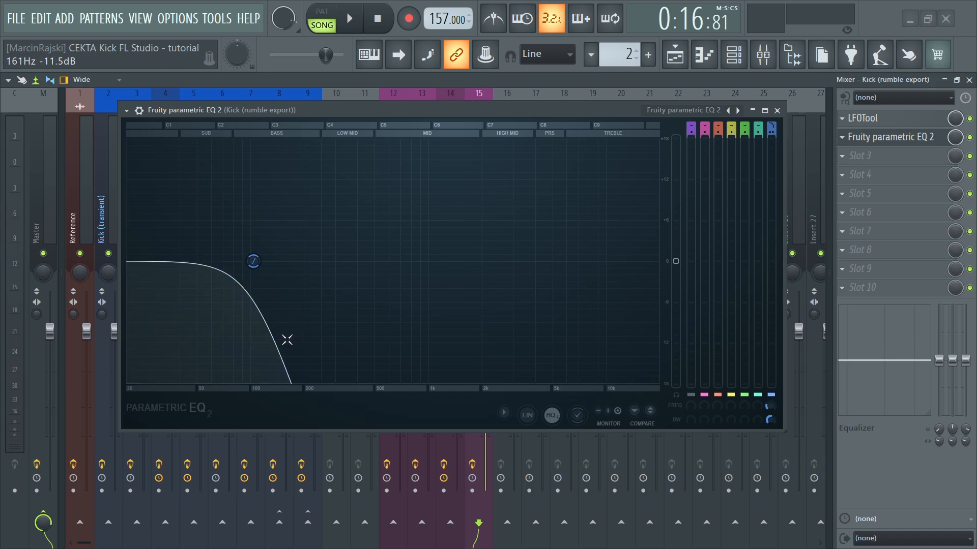
key(space)
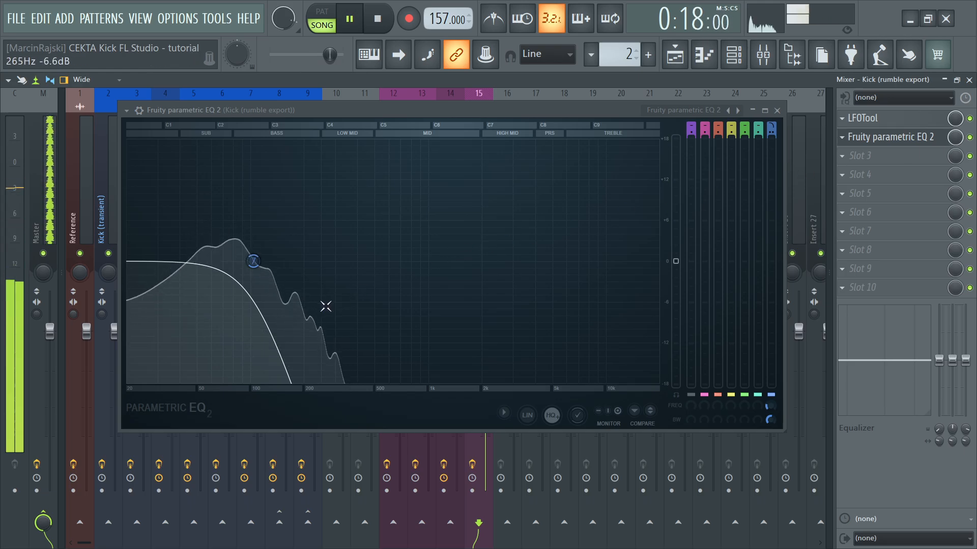
key(space)
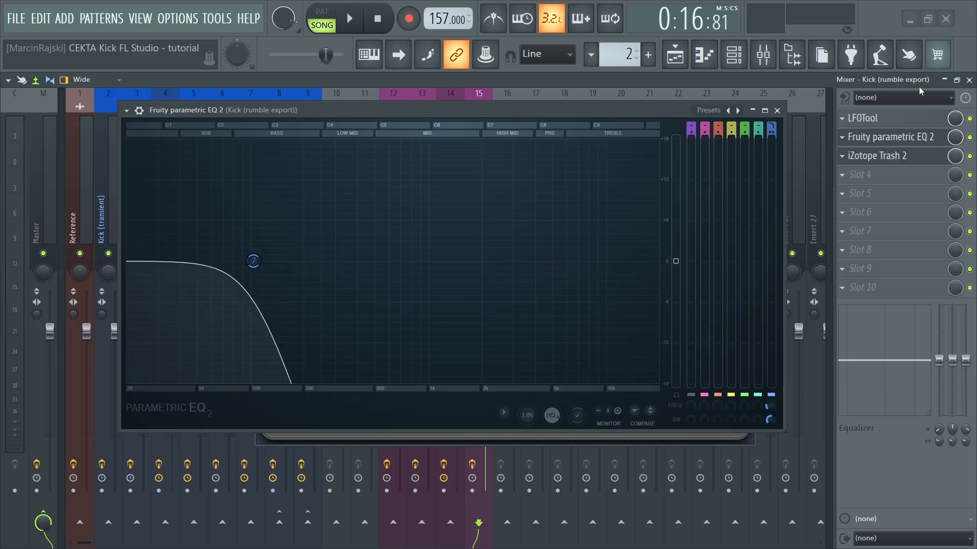
- Close the equalizer, open iZotope Trash 2 and compare the rumble with the distortion off and on during playback
click(776, 110)
click(877, 156)
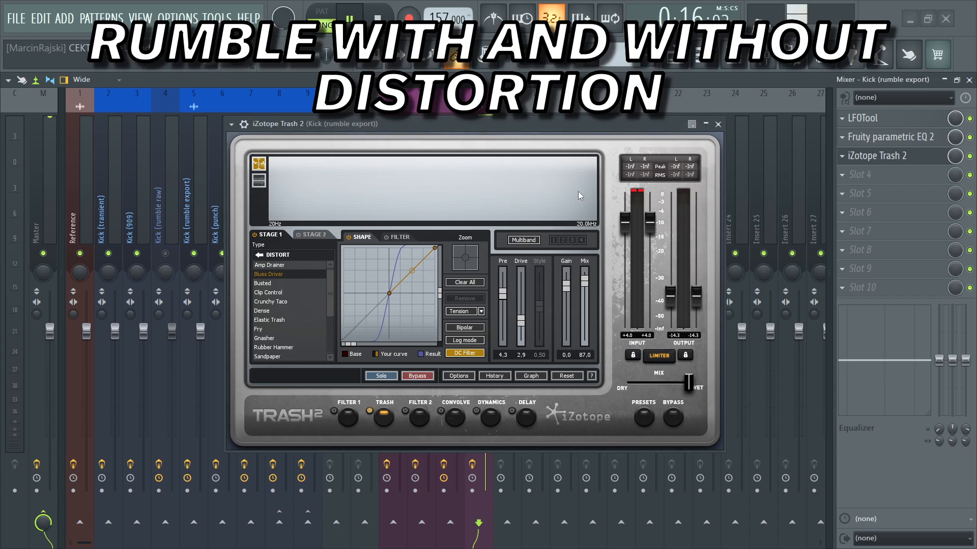
key(space)
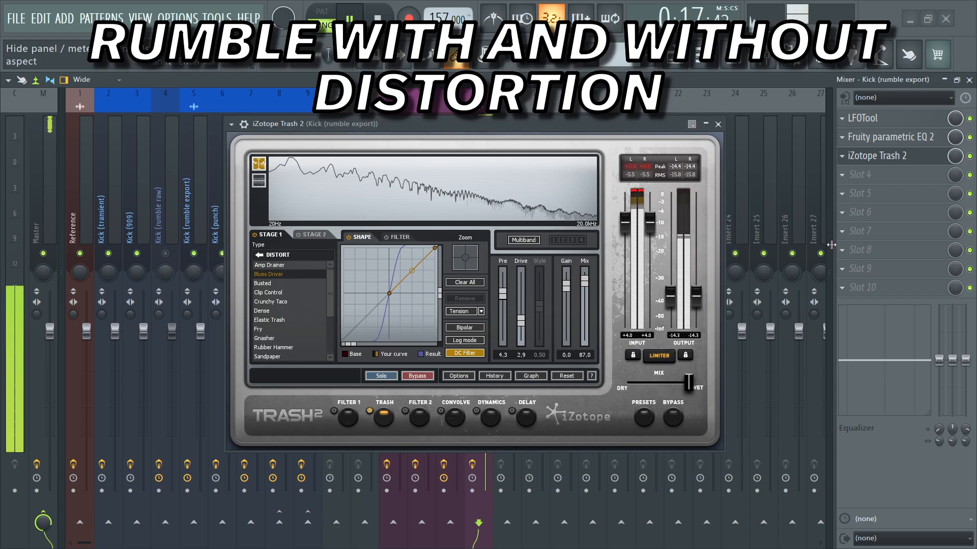
click(970, 156)
click(969, 156)
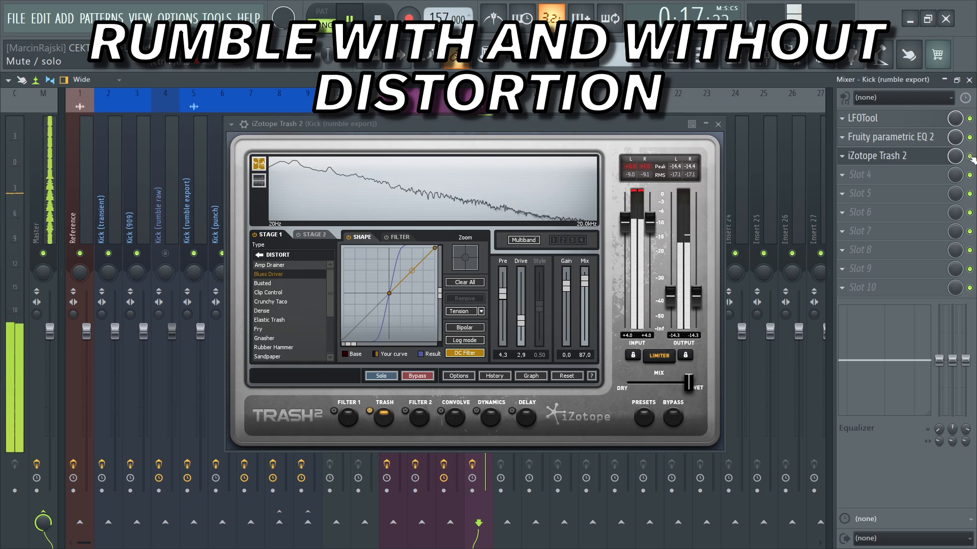
- Stop playback, close the iZotope Trash 2 window and switch its effect slot off on the Kick (rumble export) track
key(space)
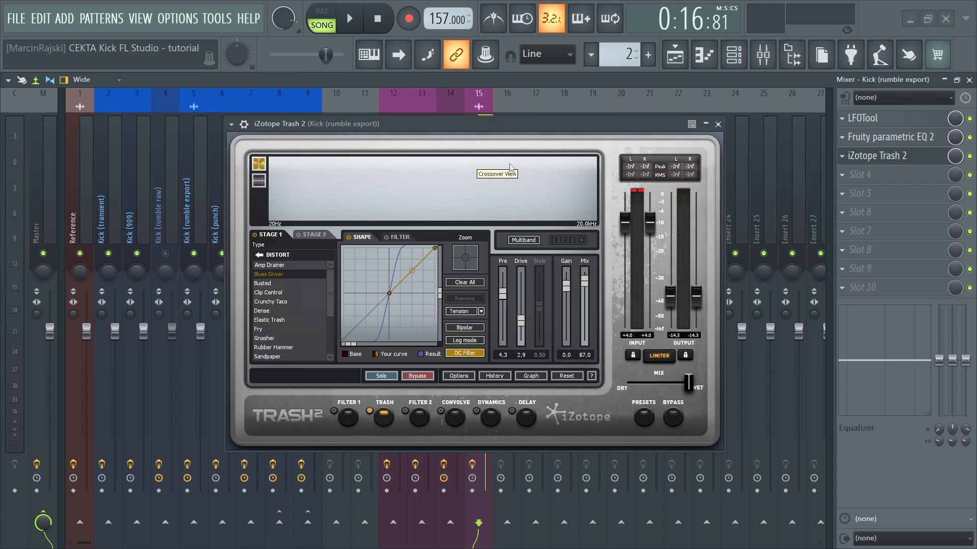
click(718, 124)
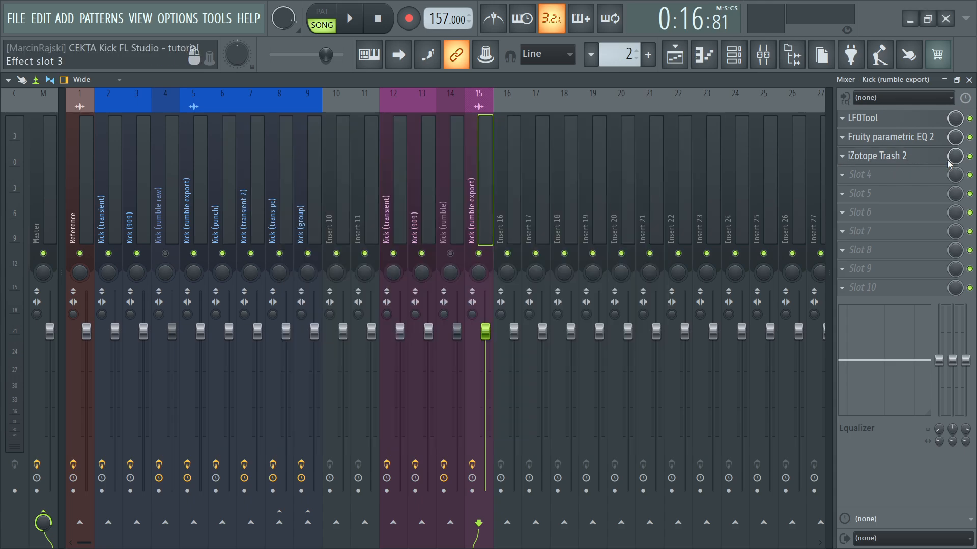
click(970, 156)
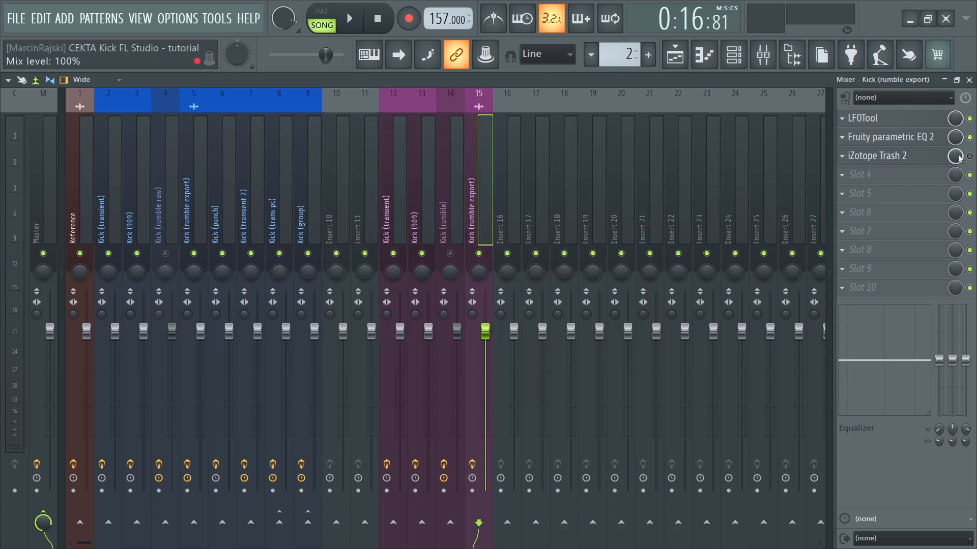
click(904, 144)
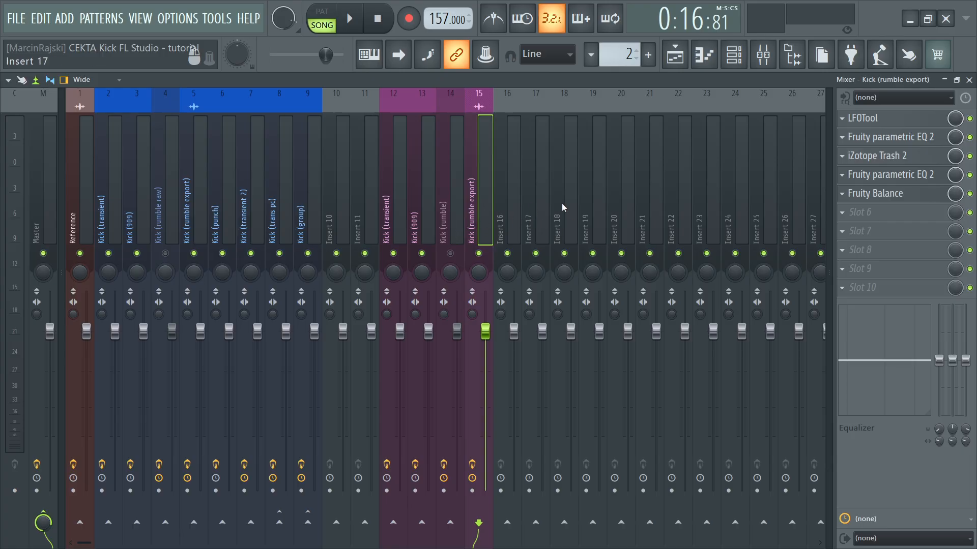
- Open the second Fruity parametric EQ 2 in slot 4, compare the rumble with low-pass band 7 off and on, and close it
click(890, 174)
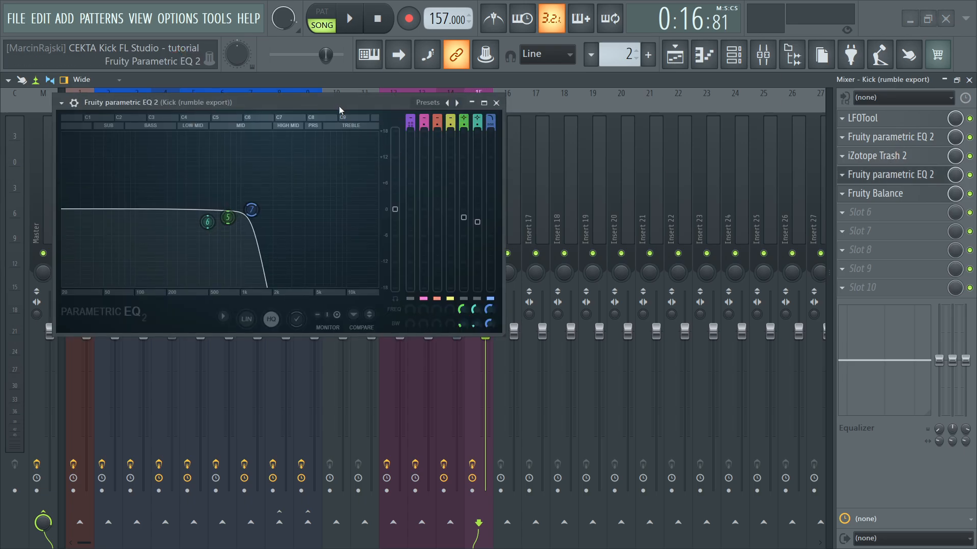
drag(339, 106, 456, 126)
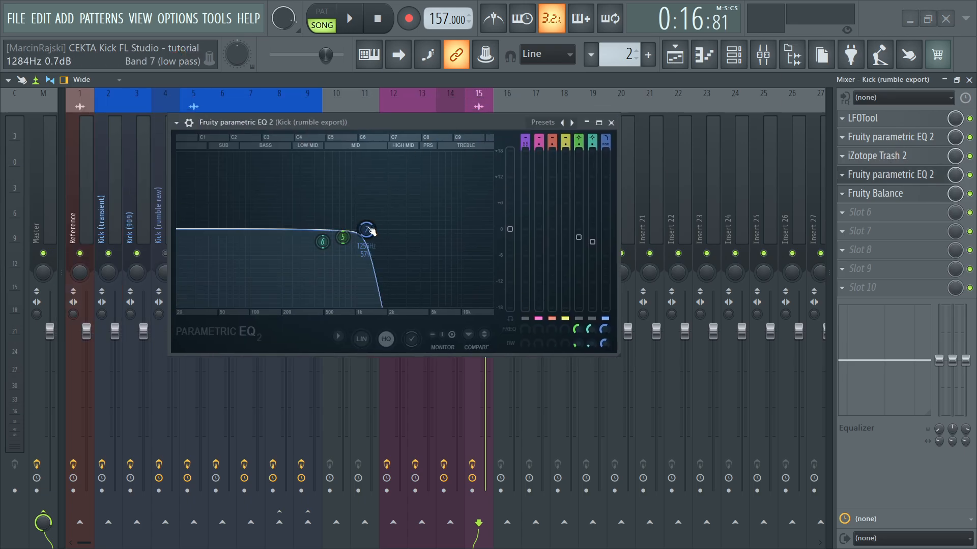
key(space)
click(605, 319)
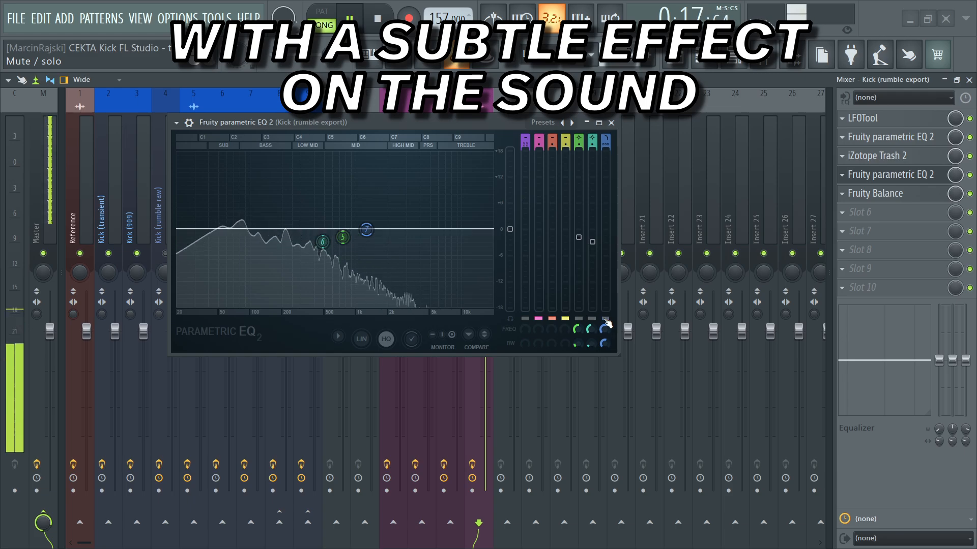
click(605, 318)
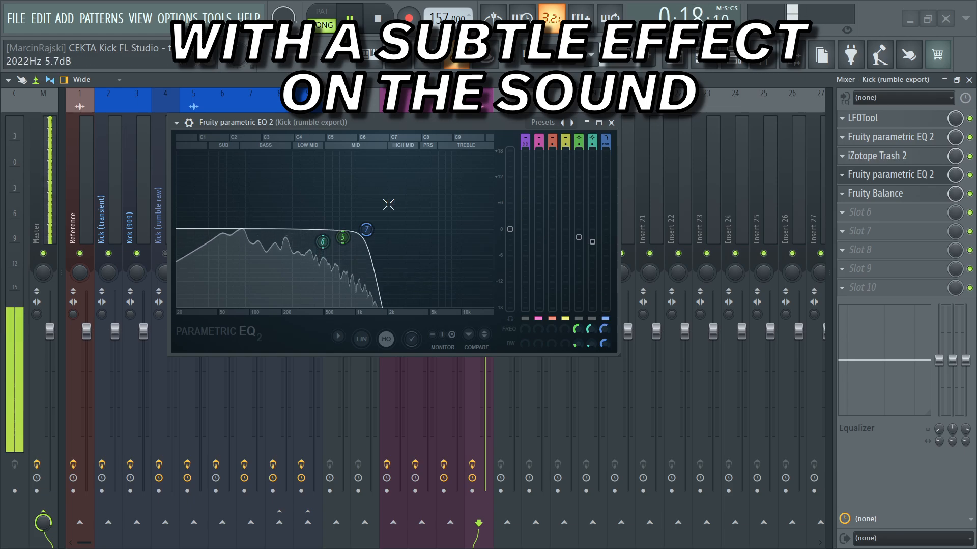
key(space)
click(611, 123)
- Check the Fruity Balance volume, close it, and compare the kick with the Kick (rumble export) track on and muted during playback
click(875, 194)
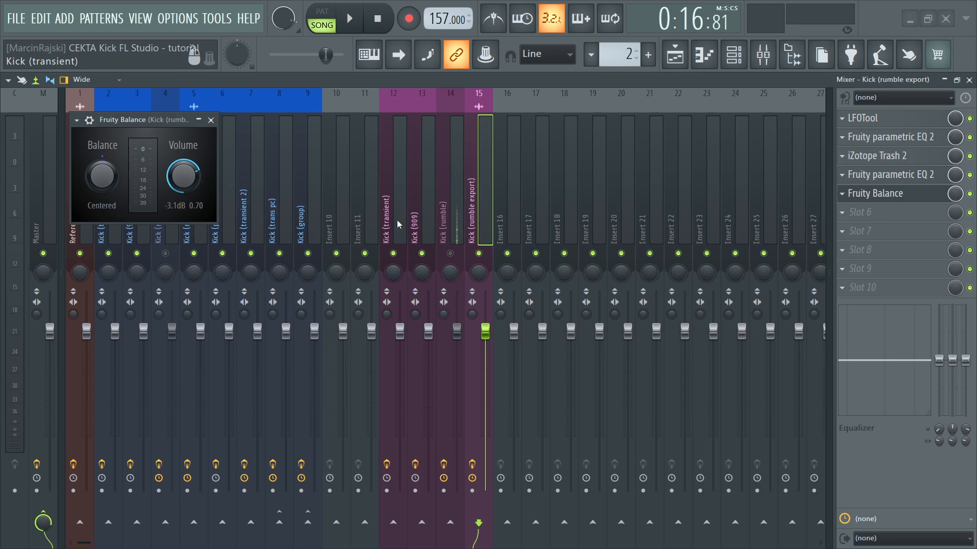
click(201, 123)
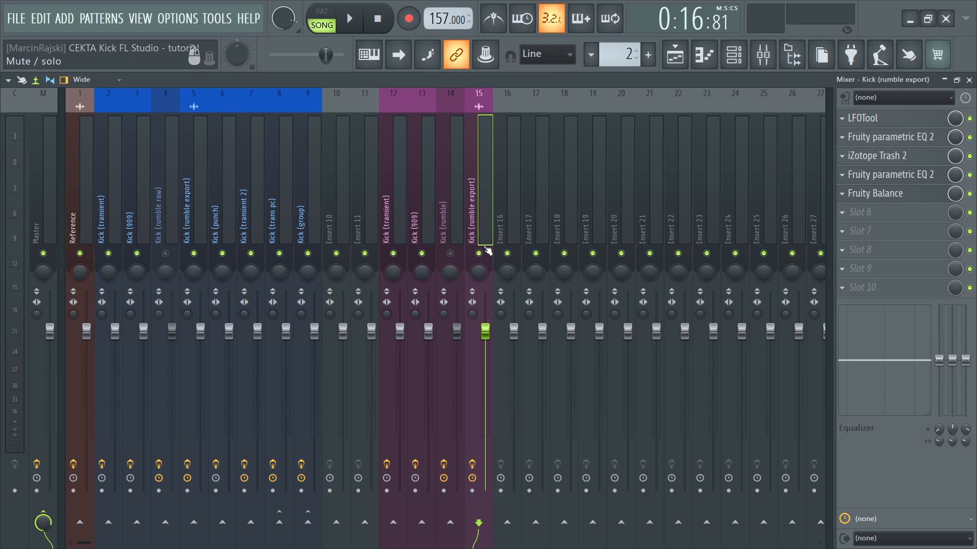
key(space)
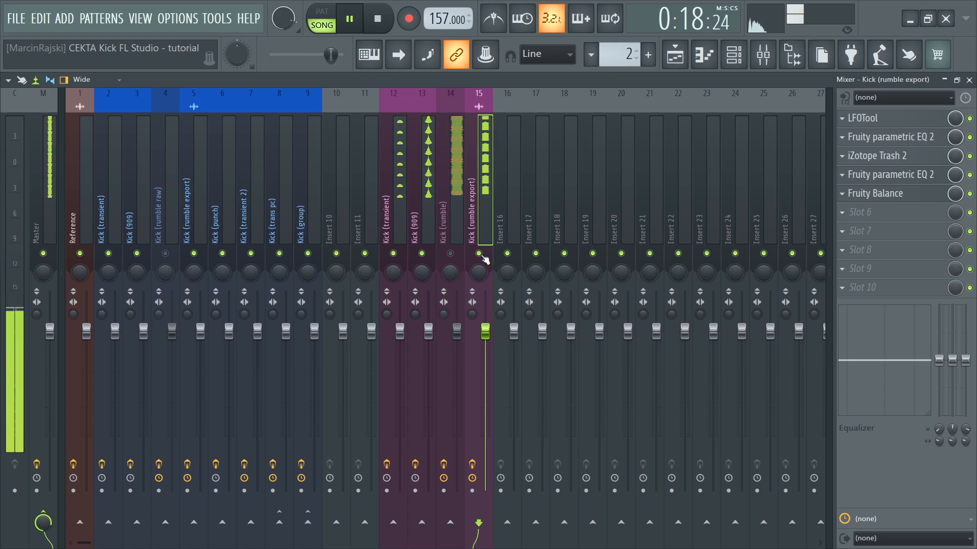
click(480, 254)
key(space)
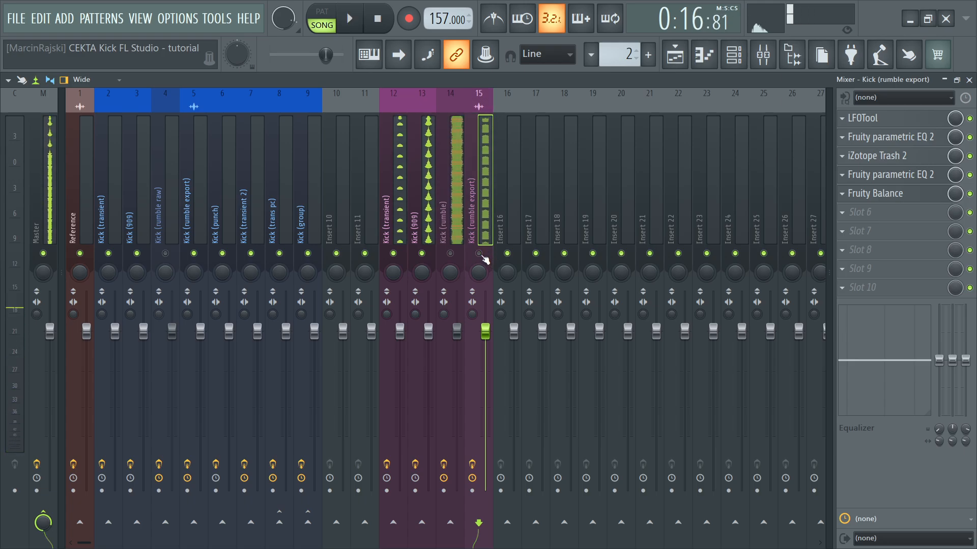
click(478, 253)
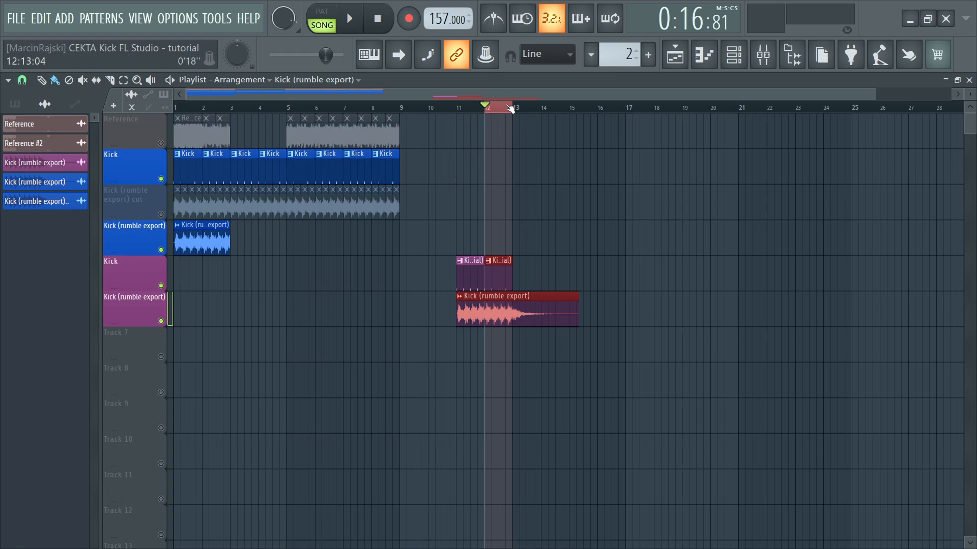
- Slice the Kick (rumble export) clip at bar 12 and one beat after it, and repeat the one-beat slice across bars 11 and 12
drag(511, 96, 467, 163)
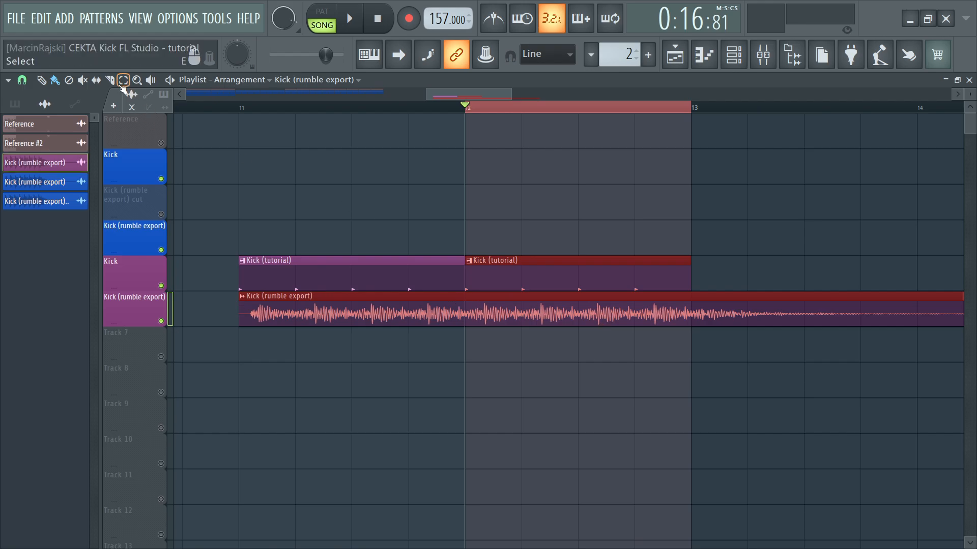
click(464, 315)
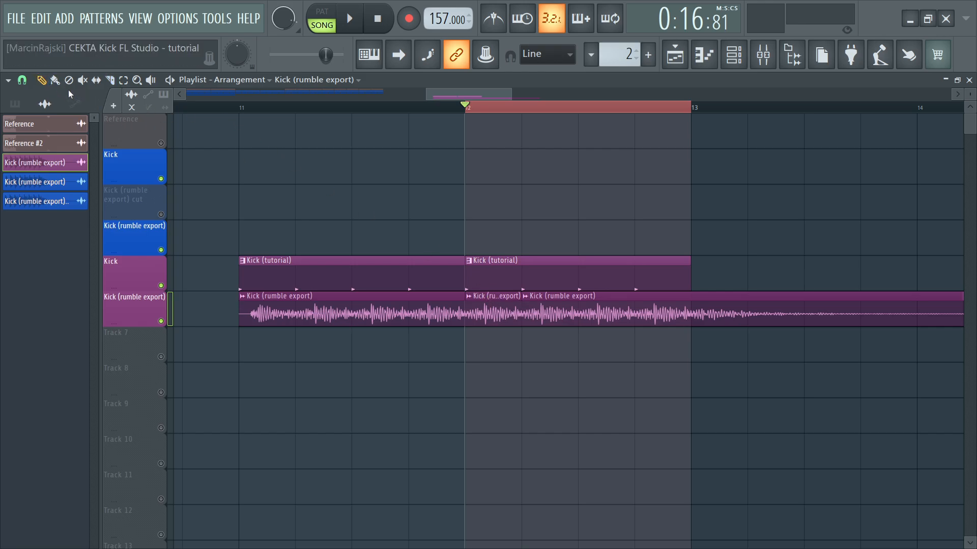
click(255, 298)
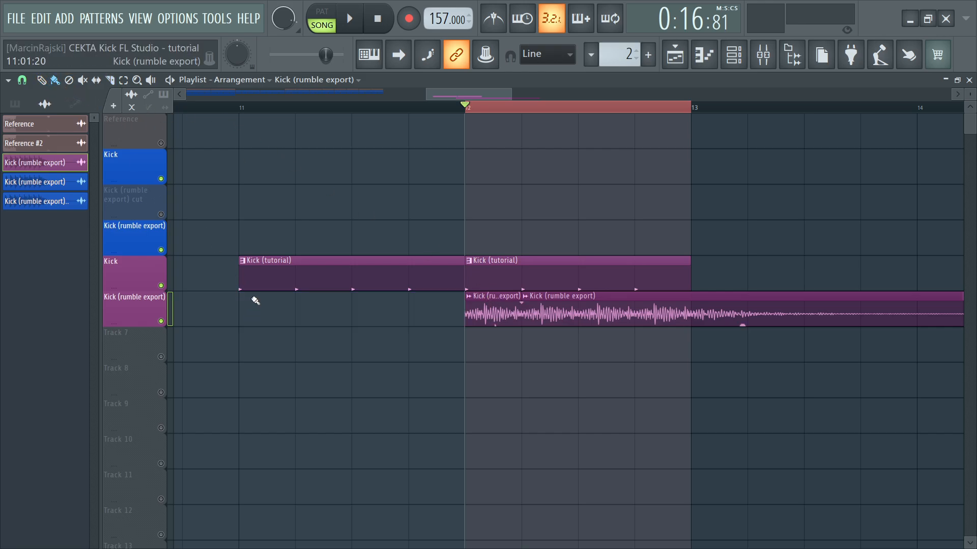
right_click(403, 298)
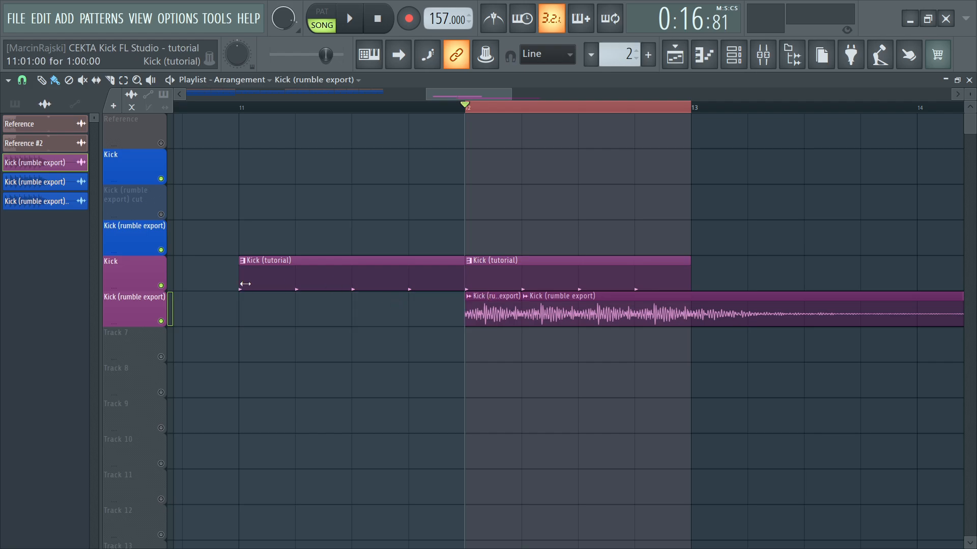
key(ctrl+z)
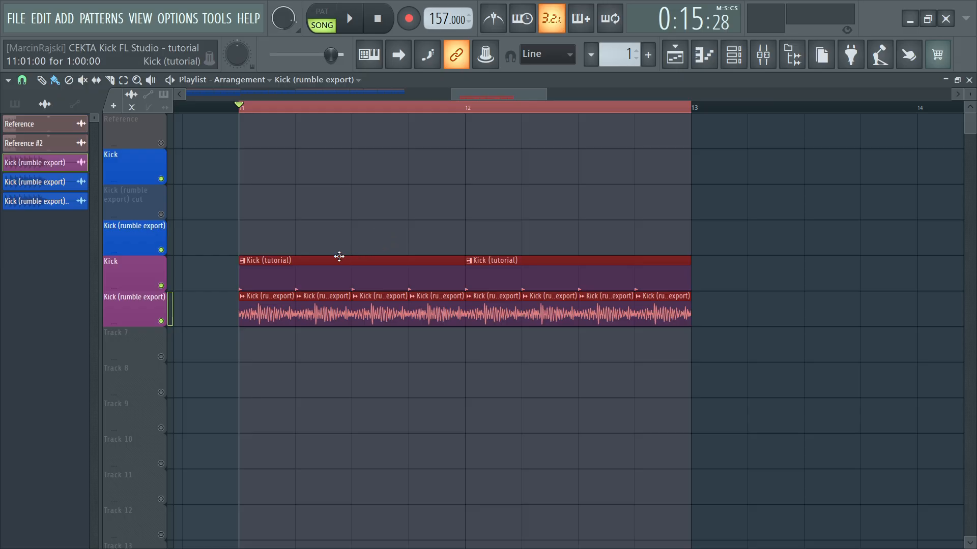
- Open the first rumble clip's channel settings, move the window clear and try sample start offsets of 2% and 0%
right_click(238, 293)
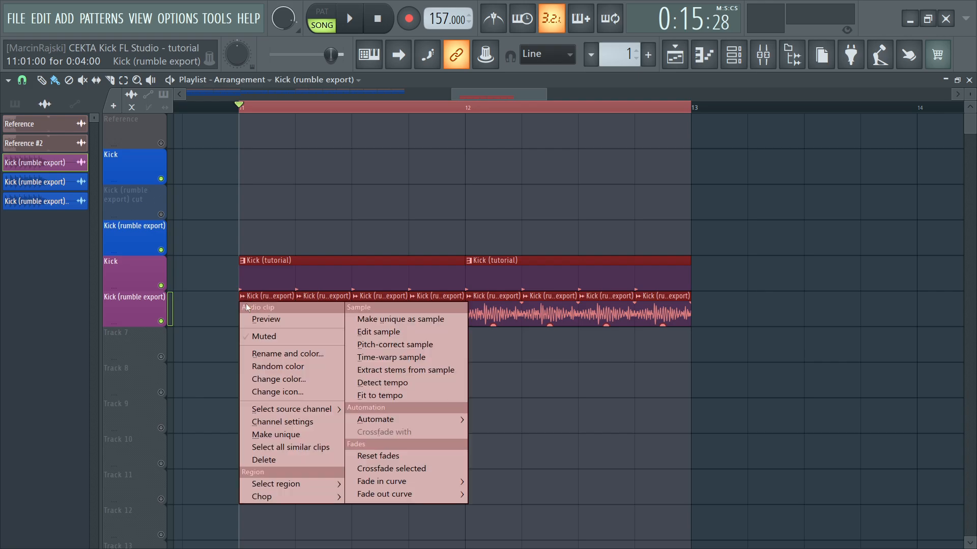
click(282, 423)
drag(504, 275, 617, 104)
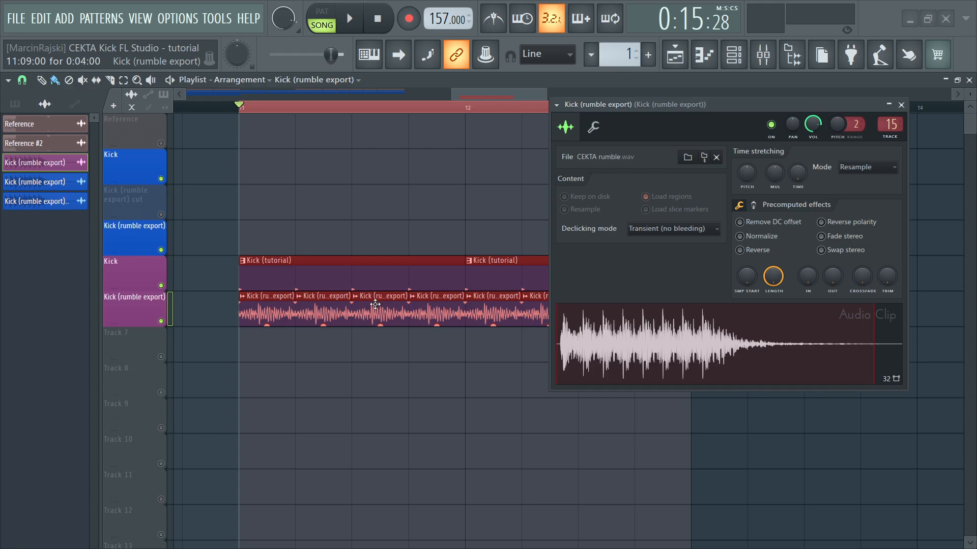
scroll(743, 281, up, 3)
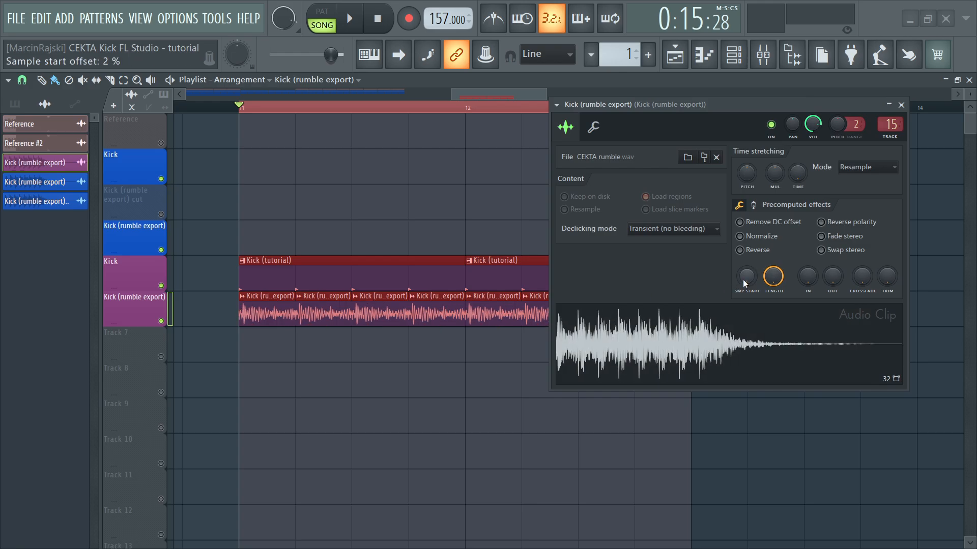
scroll(743, 280, down, 3)
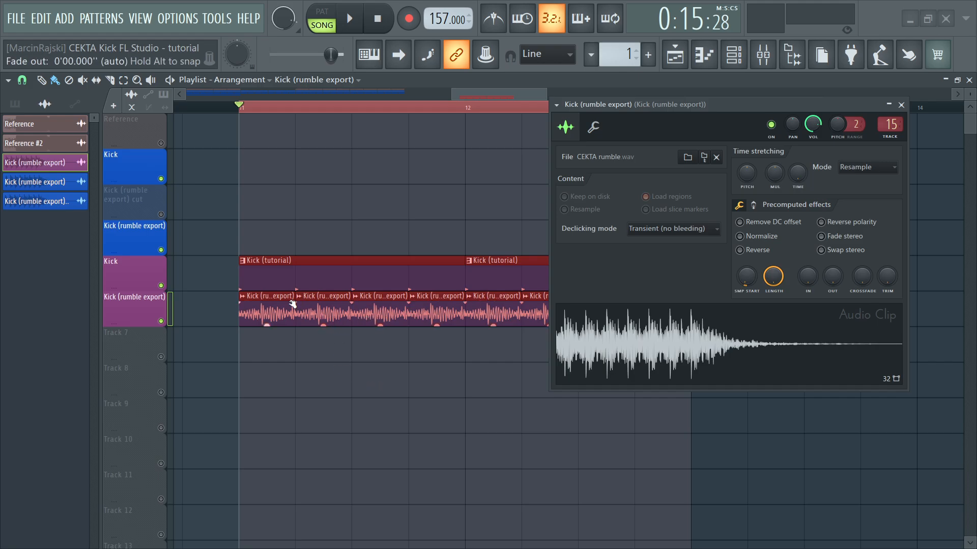
scroll(747, 281, up, 3)
scroll(746, 284, down, 3)
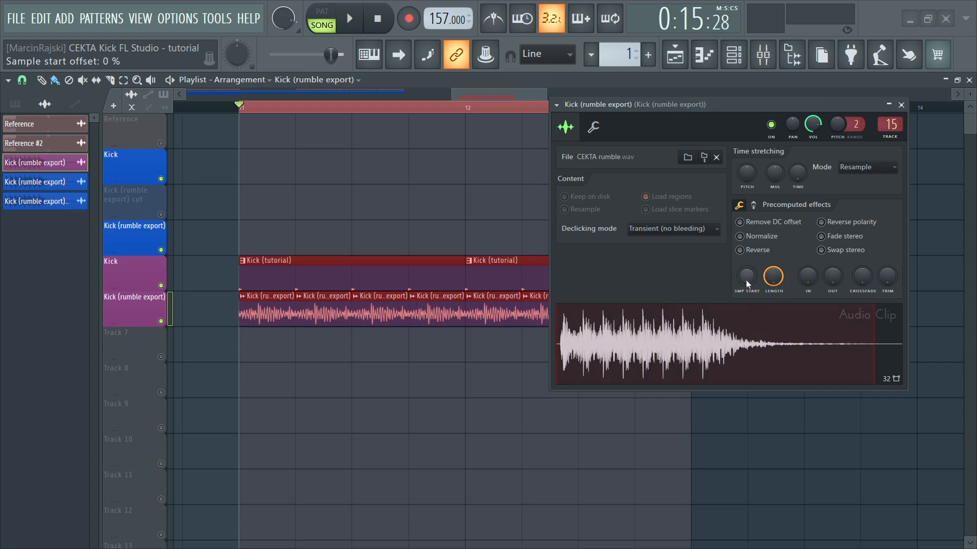
- Tune the rumble's sample start offset during playback, trying 1%, 2%, 5% and 0%, and stop with a slight offset set
key(space)
scroll(746, 283, up, 1)
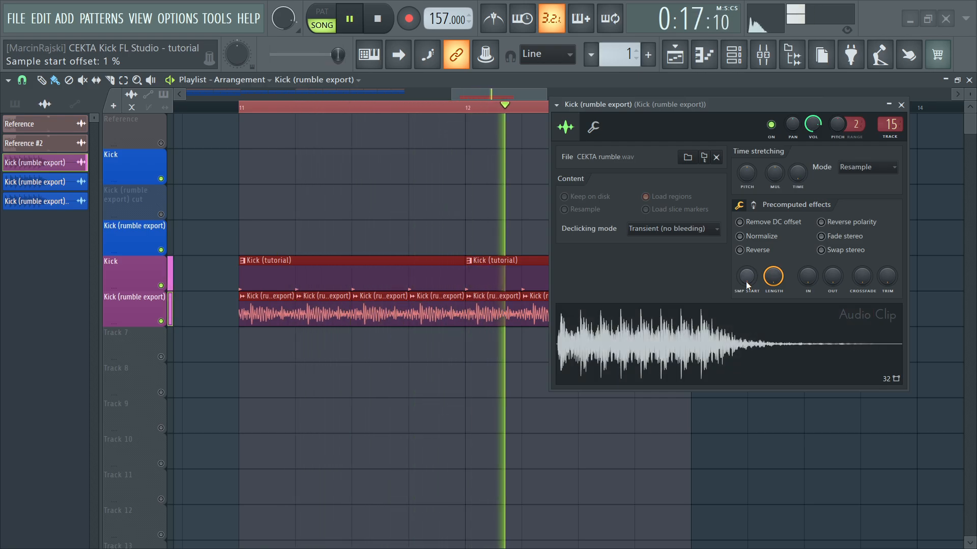
scroll(746, 283, up, 2)
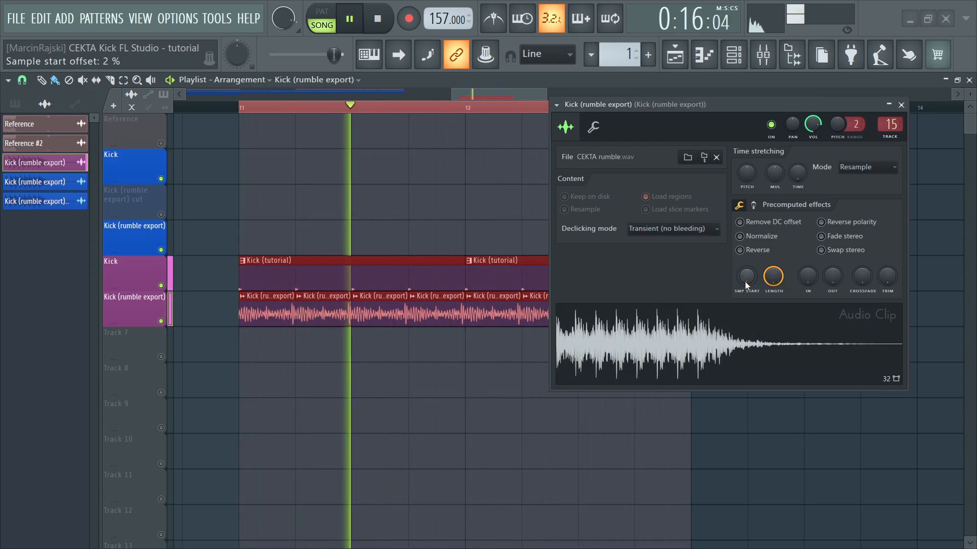
scroll(746, 283, up, 3)
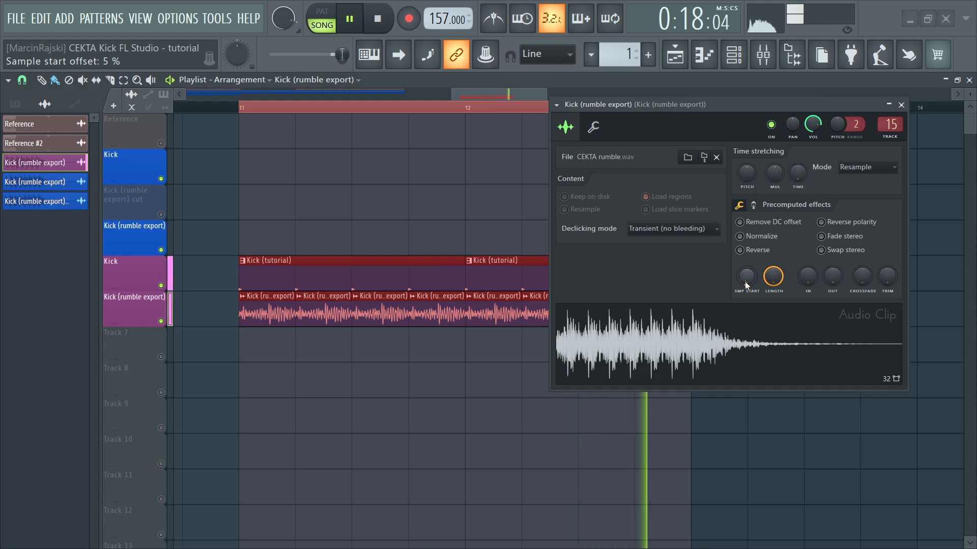
scroll(746, 284, up, 2)
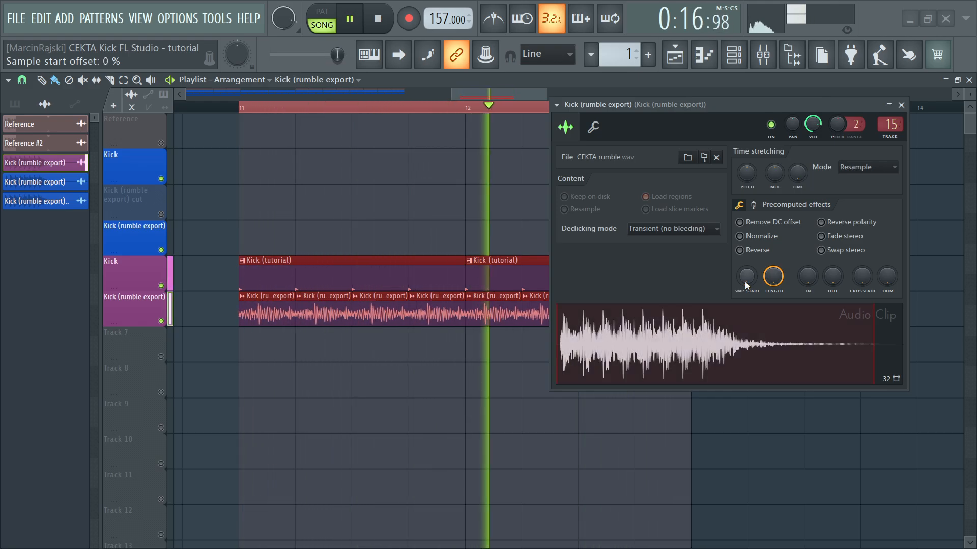
scroll(745, 286, down, 6)
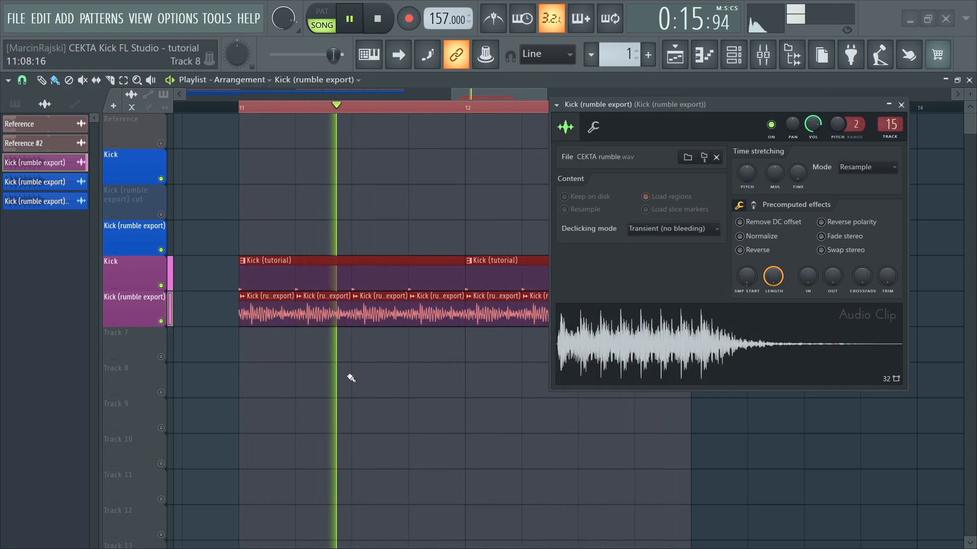
key(space)
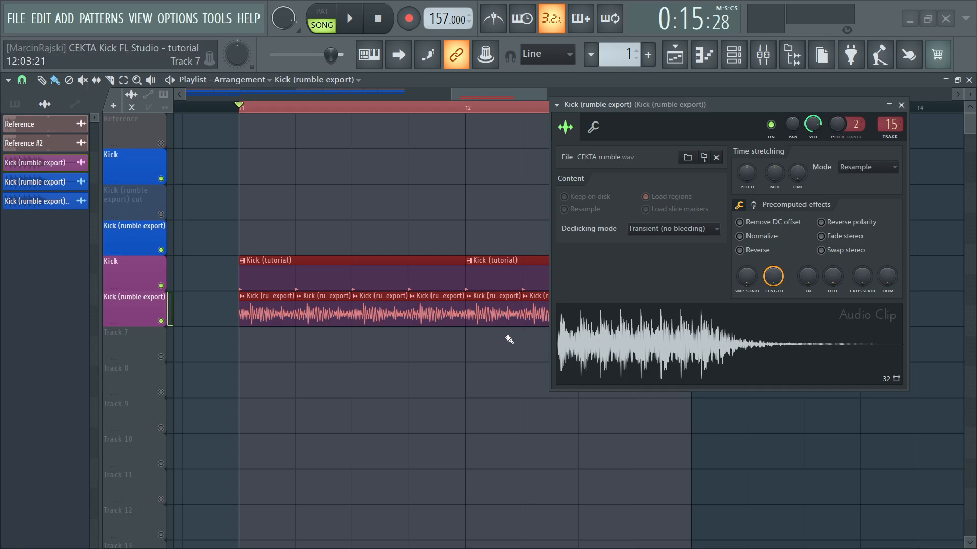
- With time stretching in Auto mode, audition the rumble clip's pitch at -200, -277 and +100 cents during playback and return it to neutral
key(space)
drag(749, 176, 749, 177)
scroll(743, 178, down, 1)
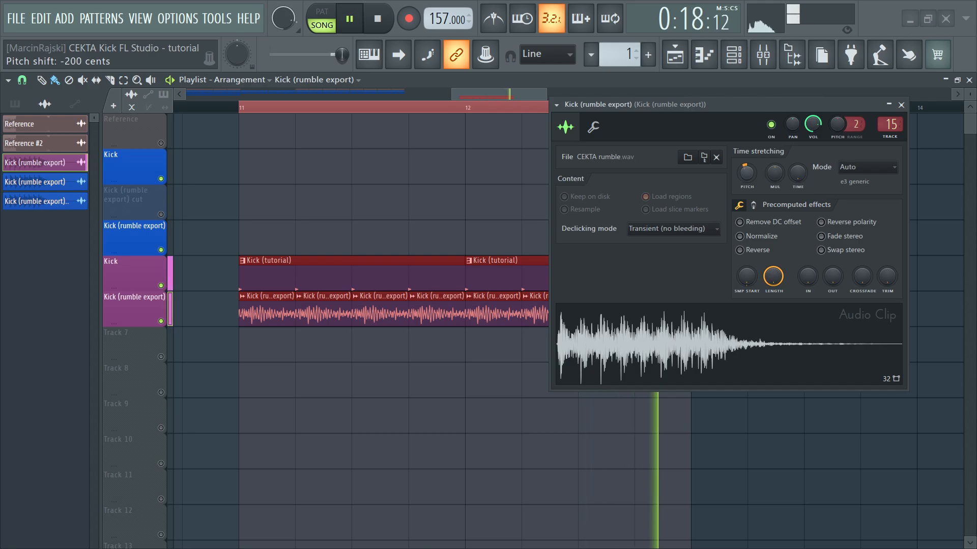
scroll(743, 178, down, 1)
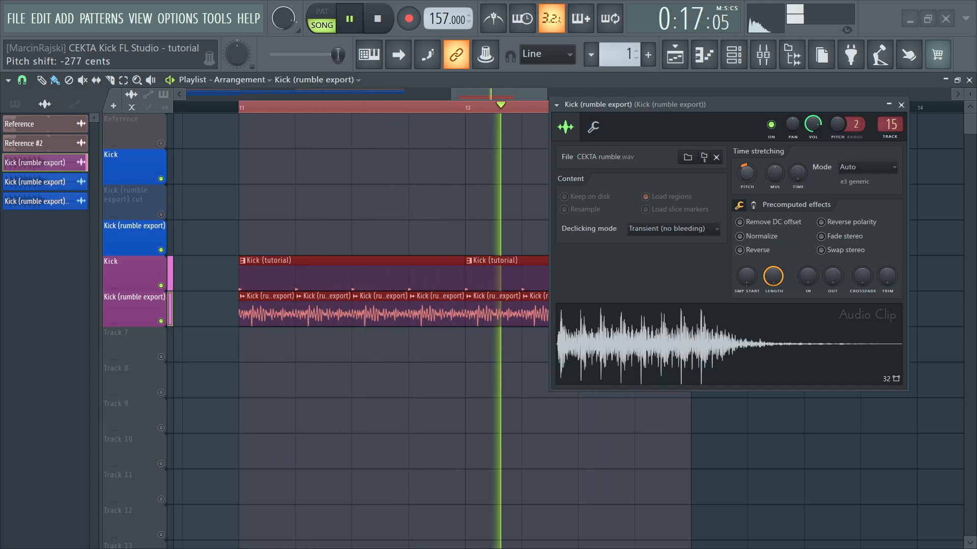
scroll(743, 178, up, 6)
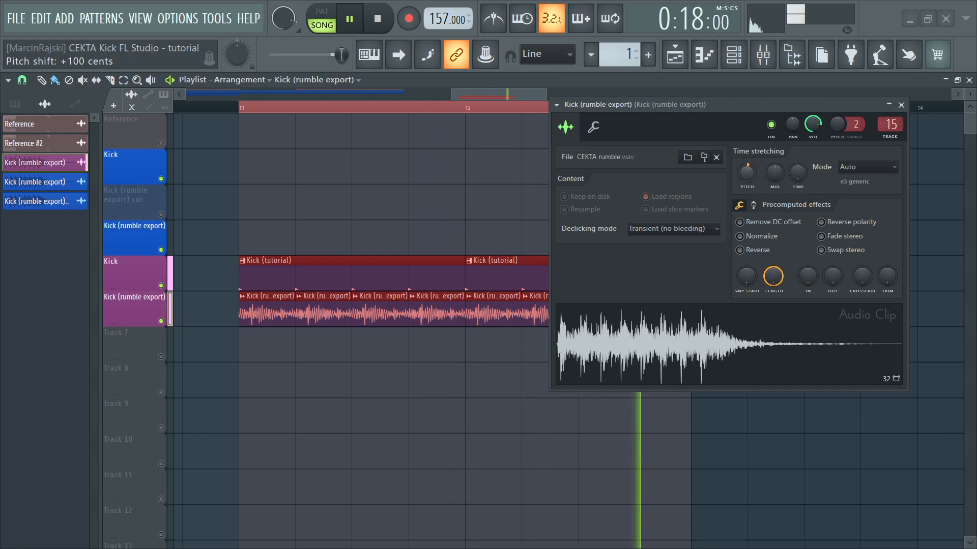
scroll(742, 178, down, 3)
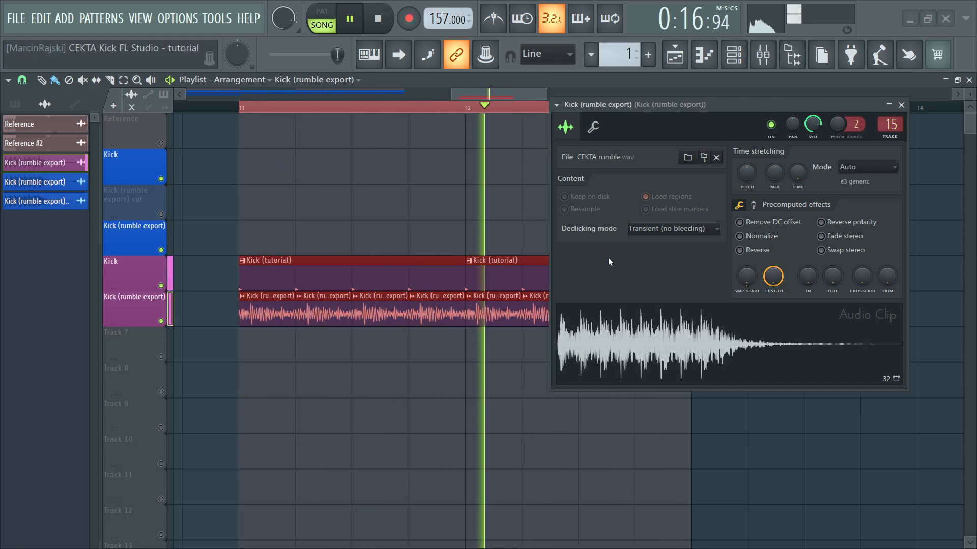
key(space)
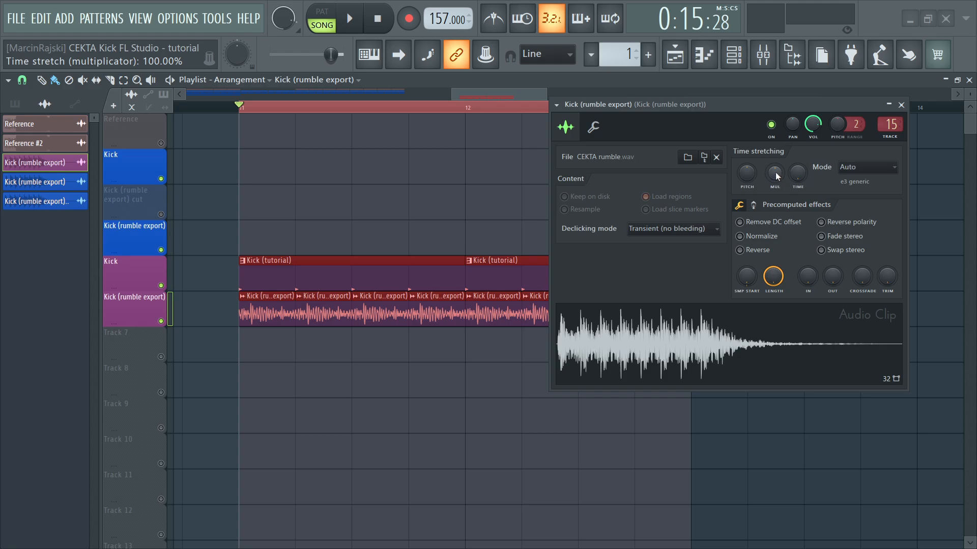
- Try the rumble clip's time stretch multiplier at 59.85% and up to 179.32% during playback, and reset it
key(space)
scroll(779, 179, down, 5)
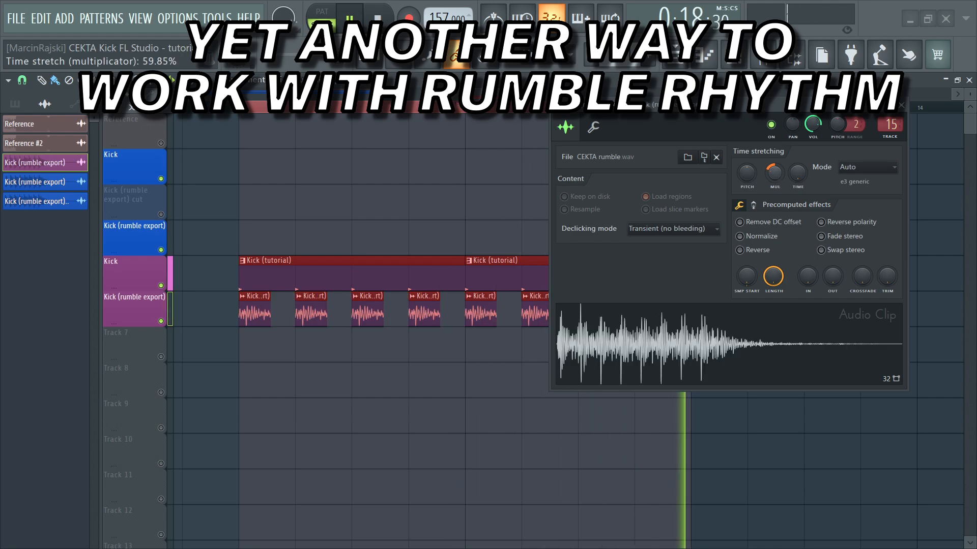
scroll(777, 179, up, 5)
scroll(777, 179, up, 5)
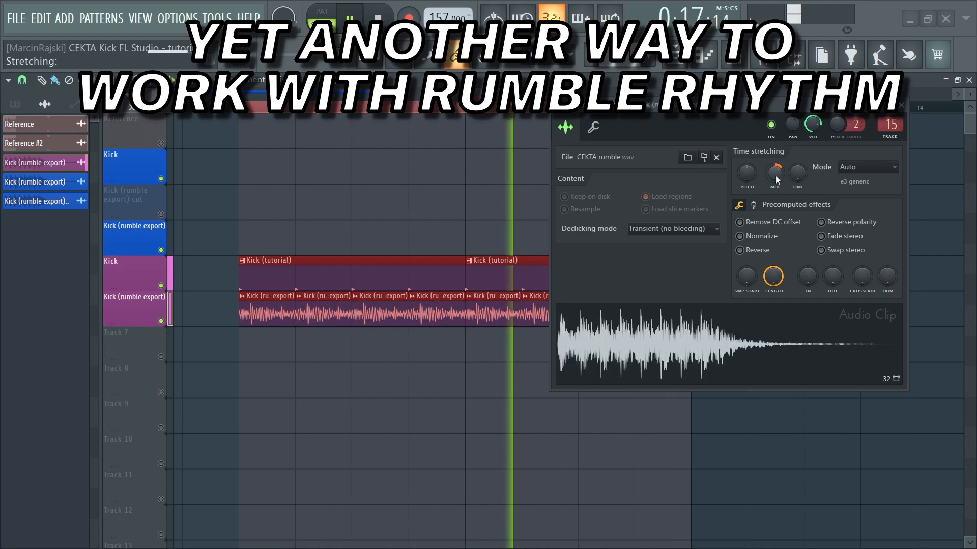
scroll(774, 176, up, 3)
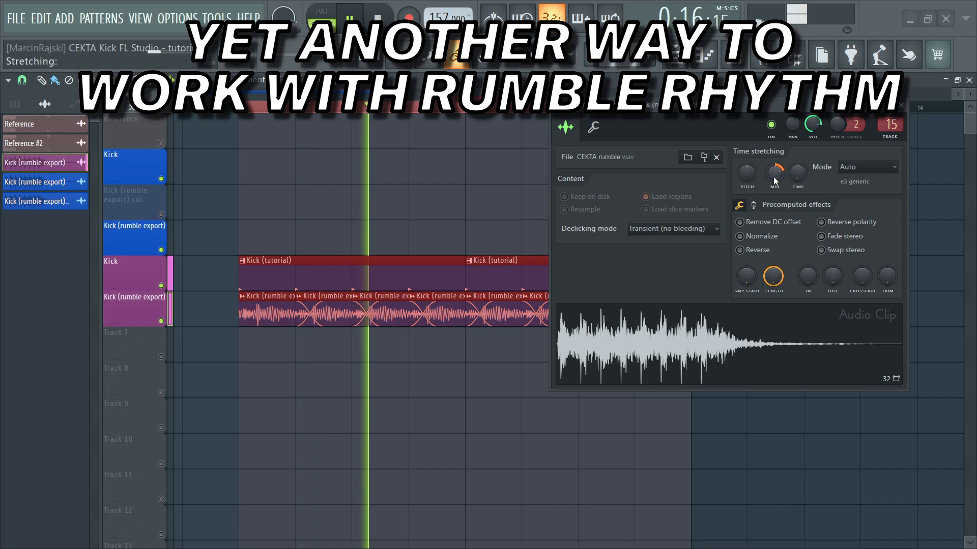
right_click(773, 179)
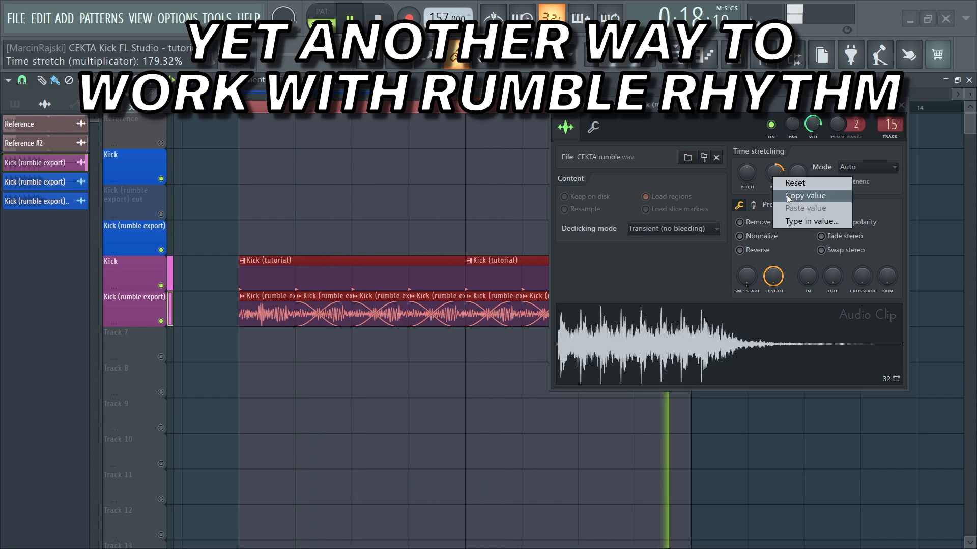
click(783, 184)
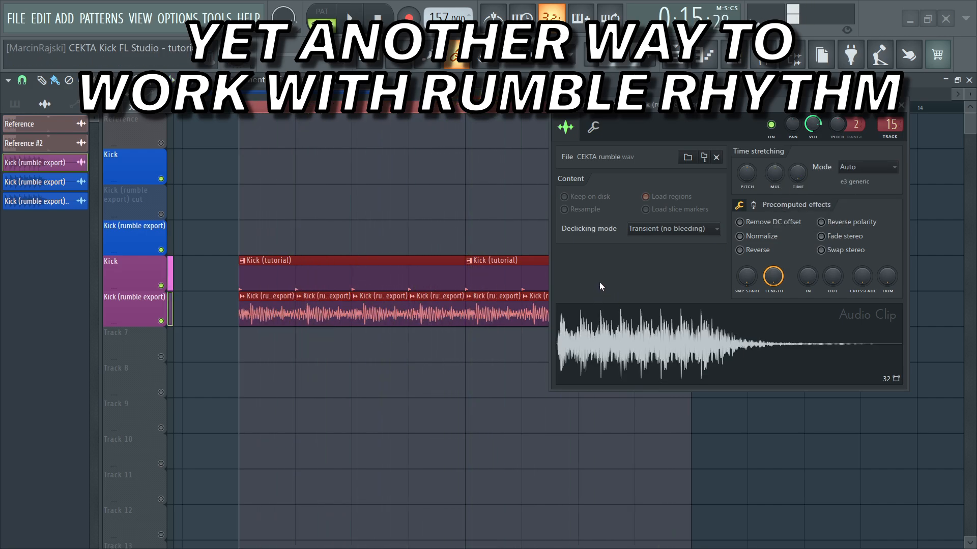
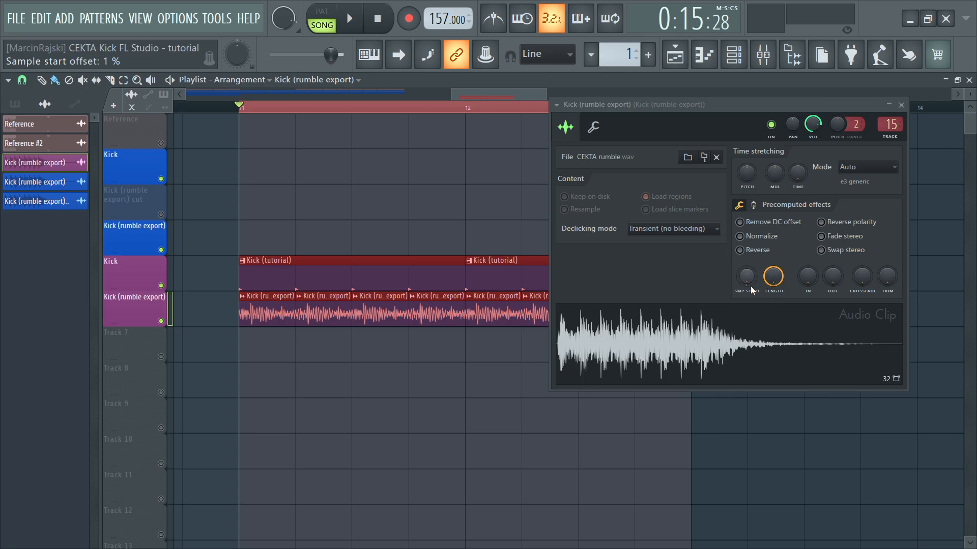
- Close the rumble clip's settings and open the Kick (909) sampler from the Kick (tutorial) pattern
click(901, 105)
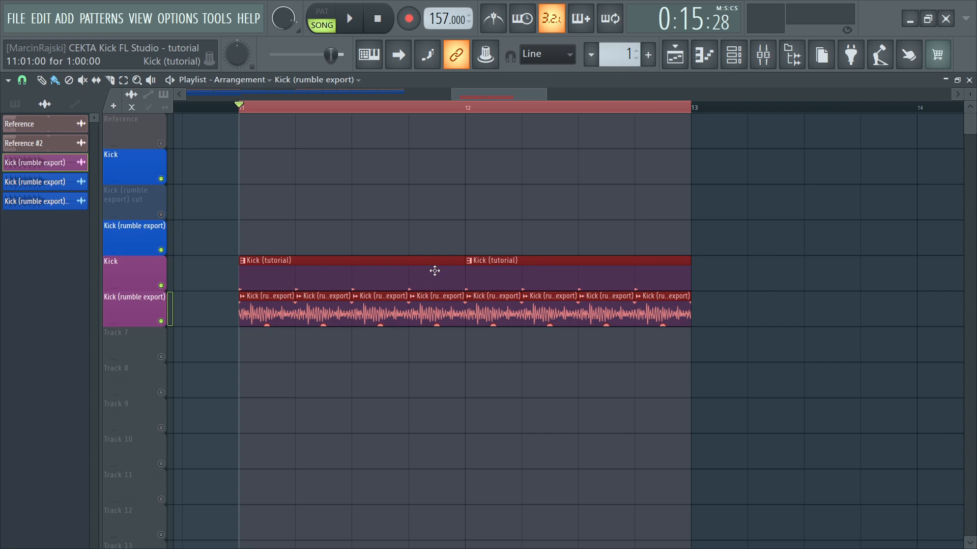
double_click(435, 270)
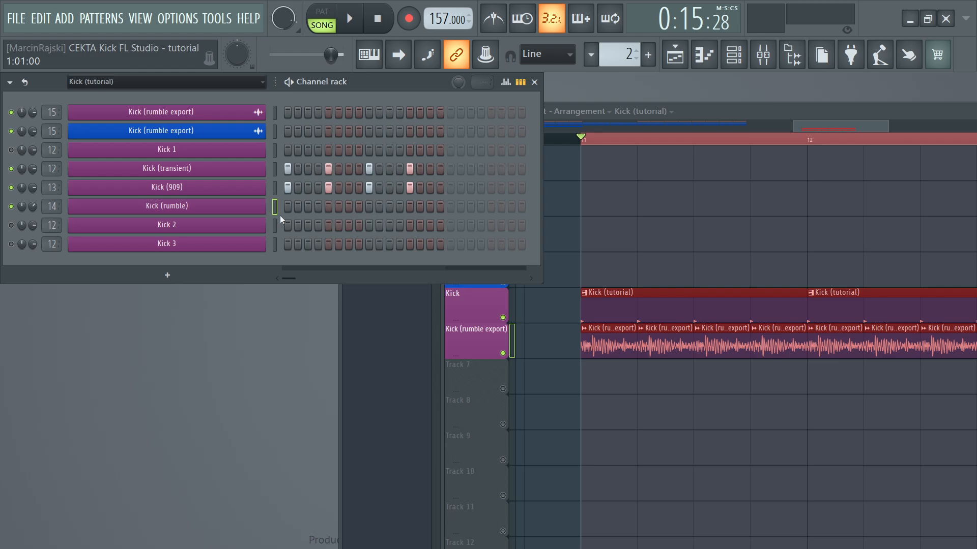
click(202, 192)
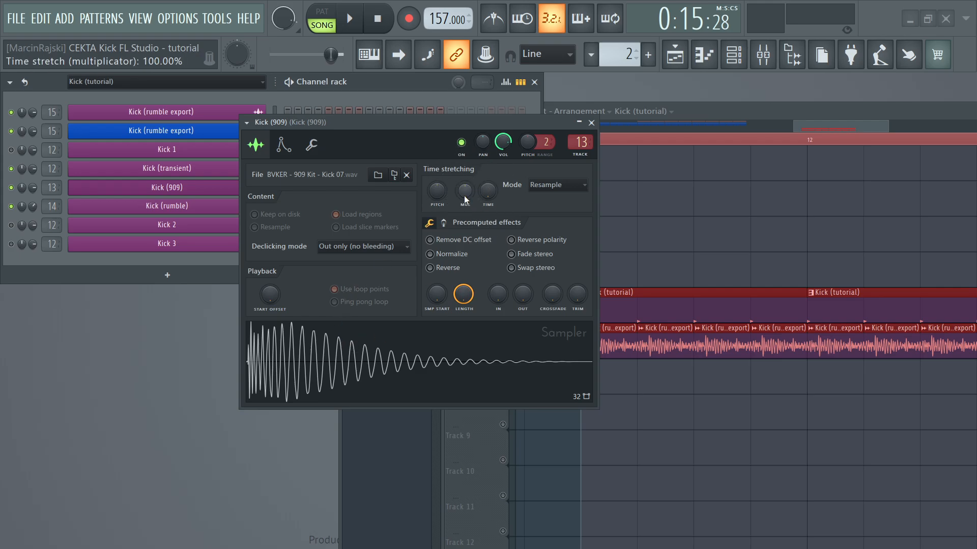
- Audition the Kick (909) time stretch multiplier at 139.47%, 71.70% and 131.95% during playback, and close the sampler
key(space)
scroll(464, 196, up, 6)
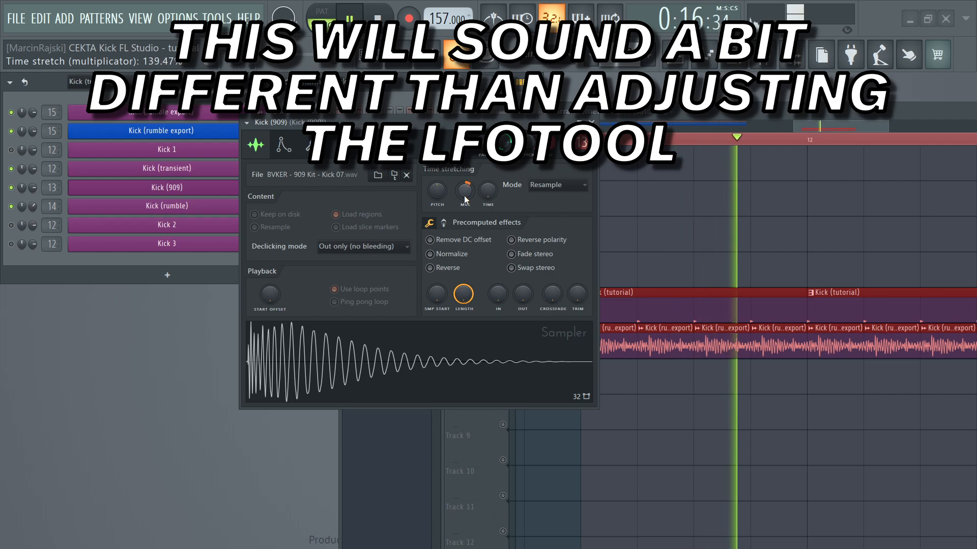
scroll(464, 195, down, 10)
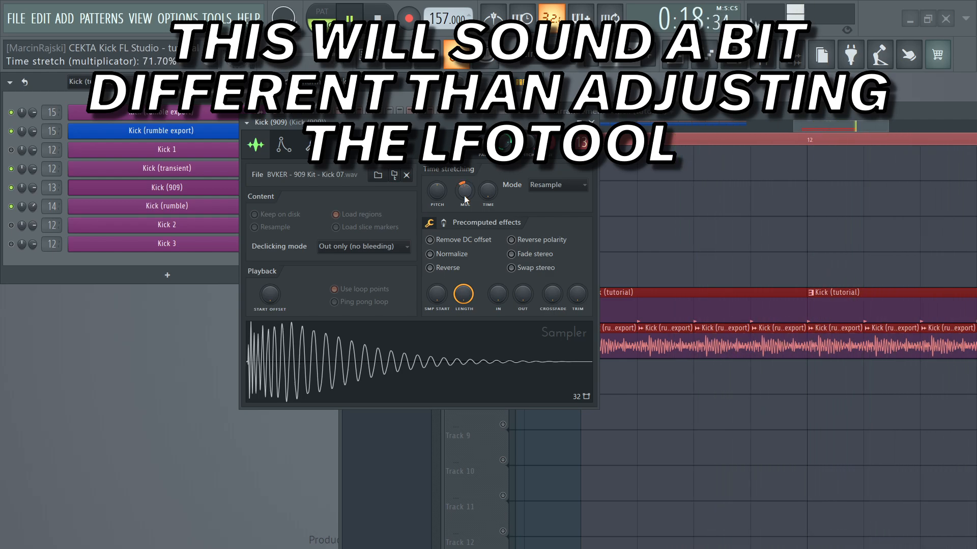
scroll(464, 196, up, 9)
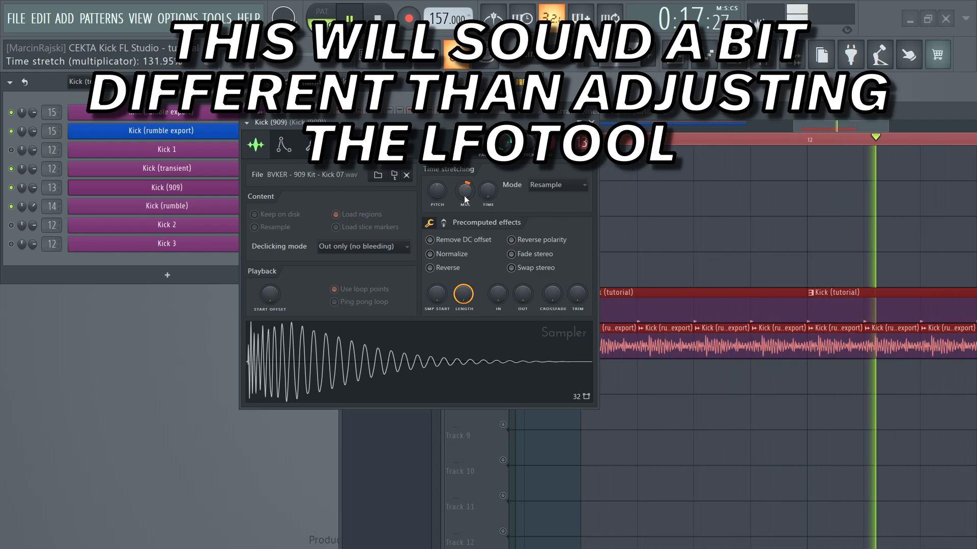
scroll(464, 195, down, 2)
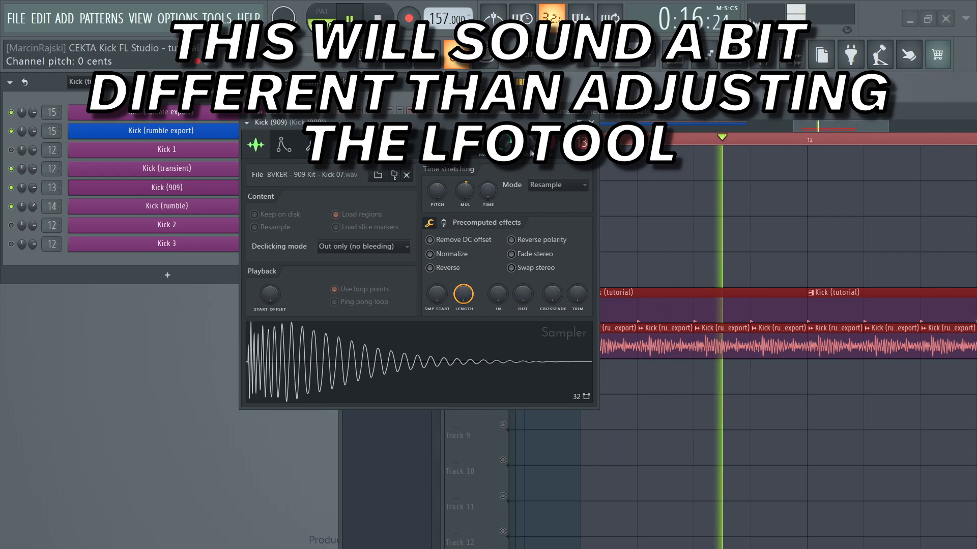
click(591, 122)
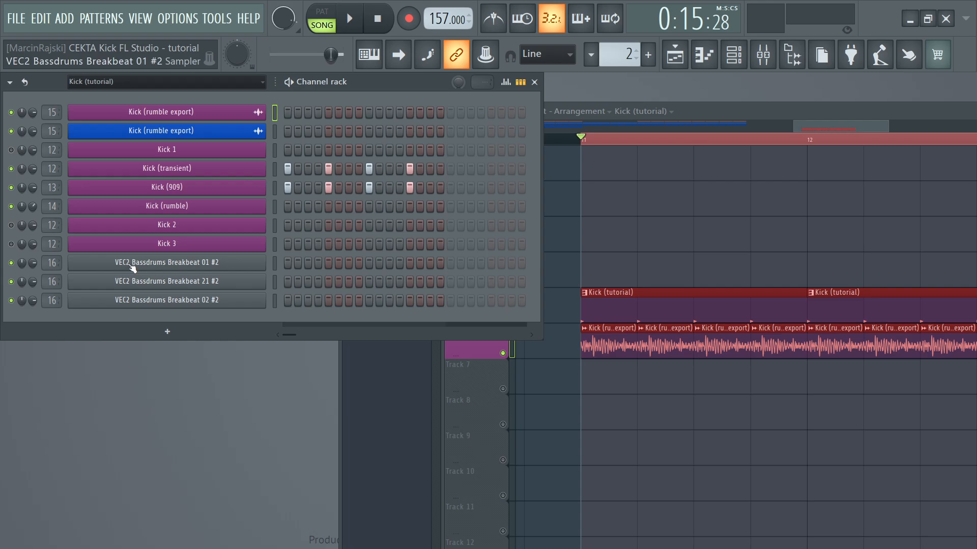
- Examine the sample waveforms of the VEC2 Bassdrums Breakbeat 01 #2 and Breakbeat 02 #2 channels
click(132, 268)
drag(218, 124, 468, 154)
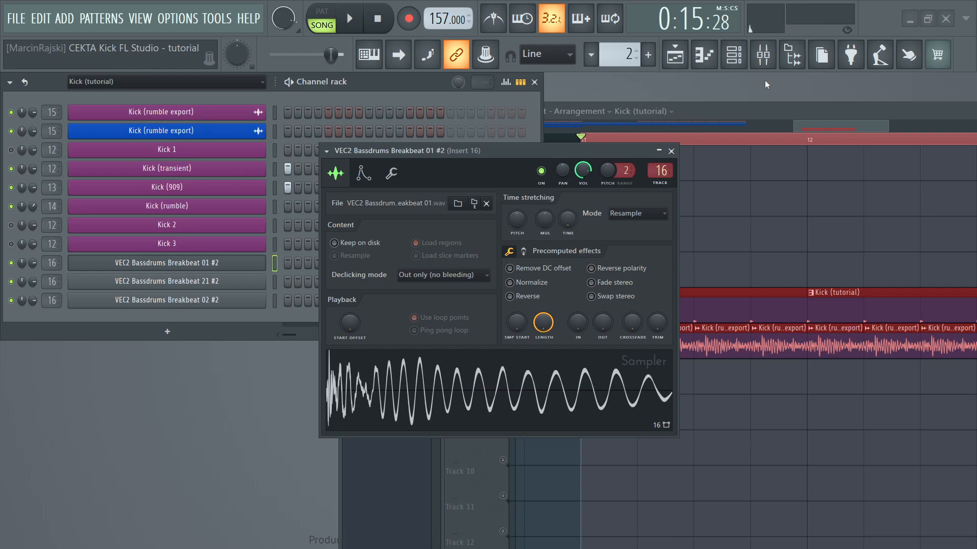
click(167, 300)
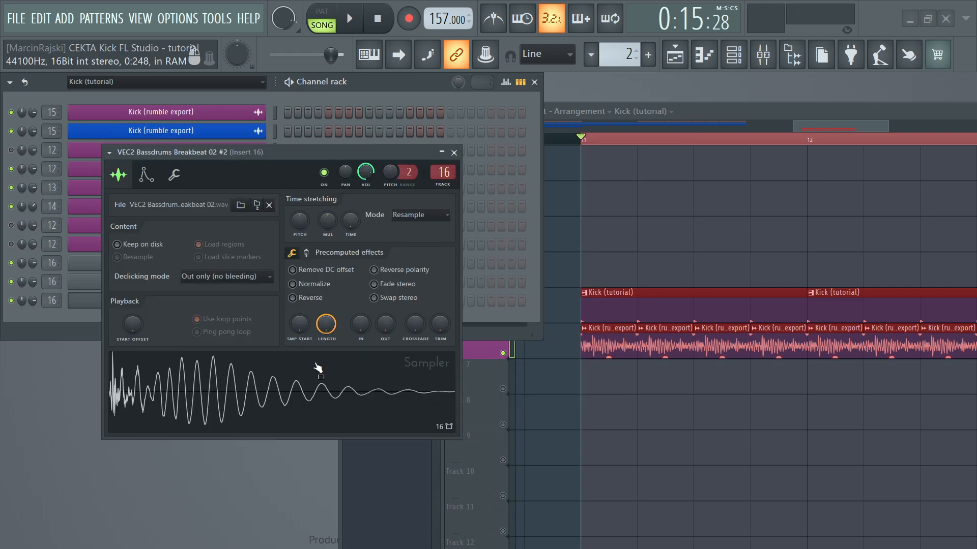
click(454, 156)
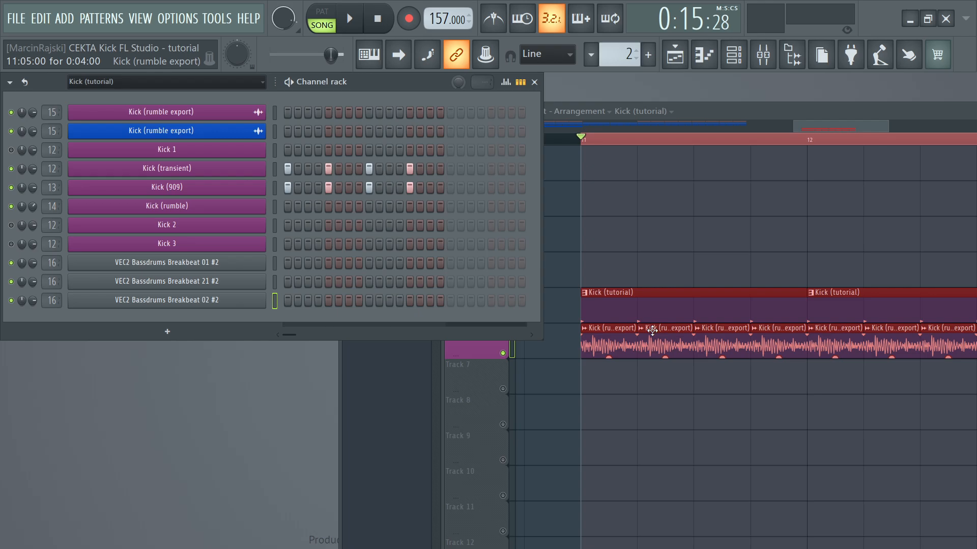
- Fill every fourth step on the VEC2 Bassdrums Breakbeat 01 #2, 21 #2 and 02 #2 channels
right_click(244, 267)
key(4)
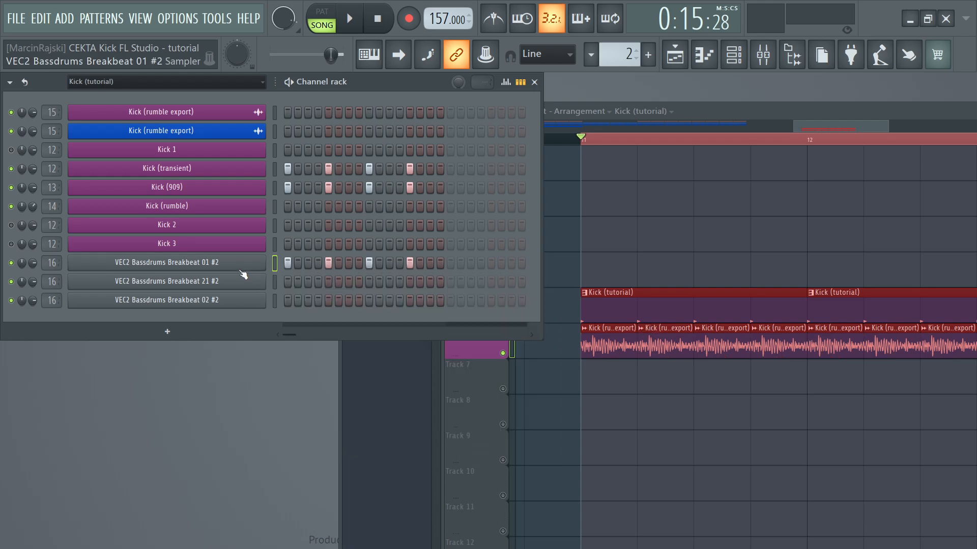
right_click(243, 281)
key(4)
right_click(81, 300)
key(4)
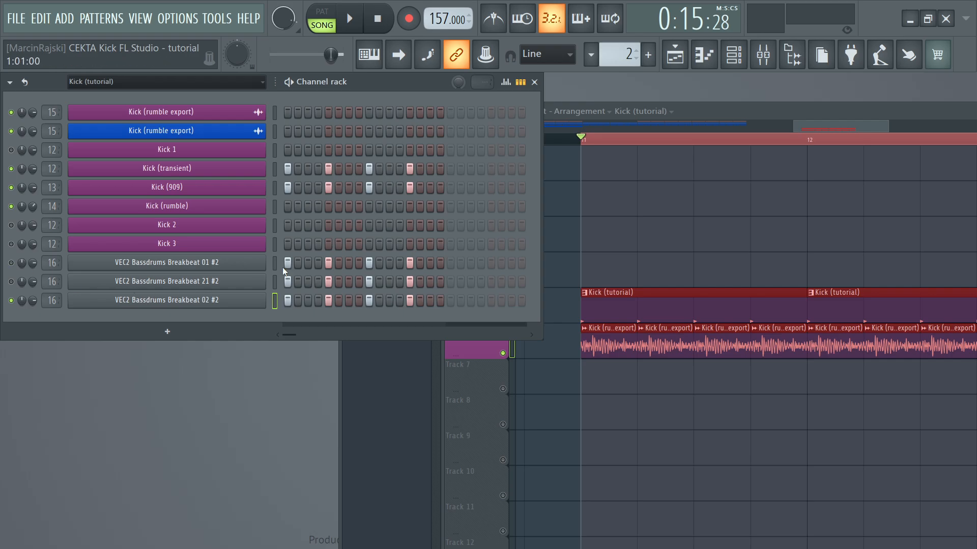
- Audition the kick layered with Breakbeat 02 #2, and clear the steps of the Breakbeat 21 #2 and 01 #2 channels
key(space)
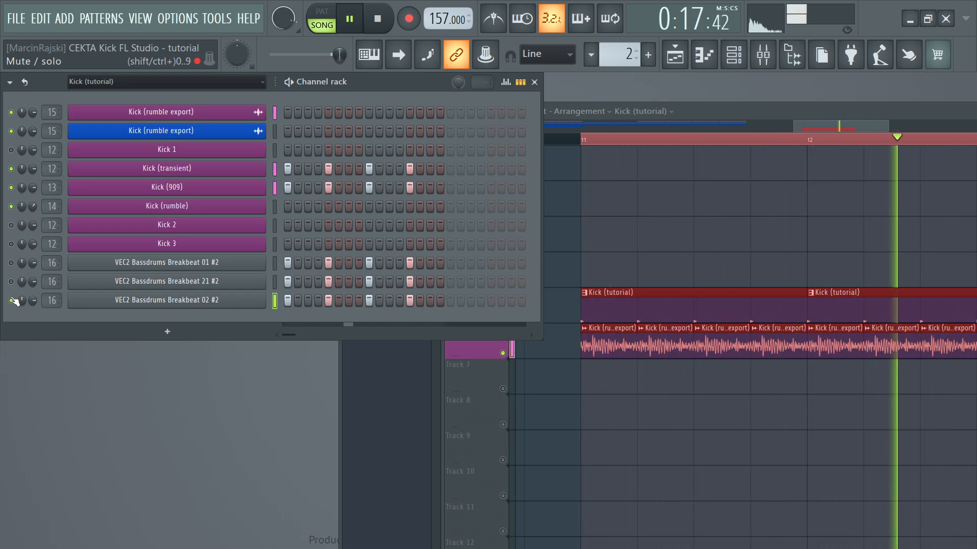
key(space)
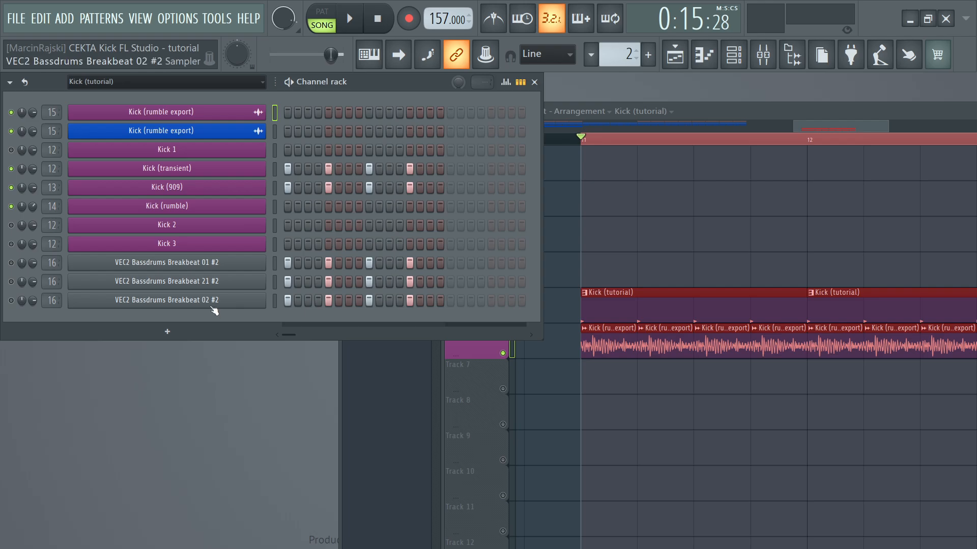
drag(285, 283, 376, 290)
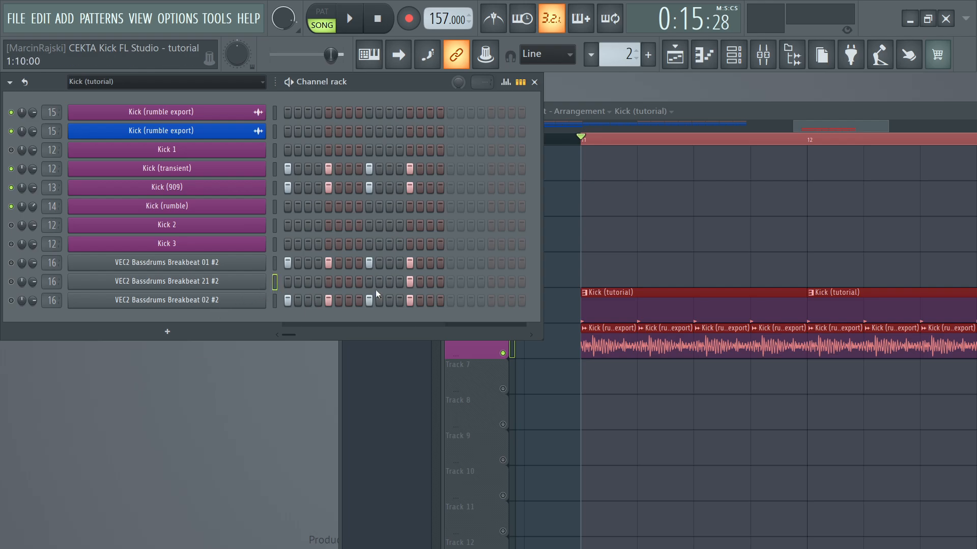
drag(411, 257, 311, 271)
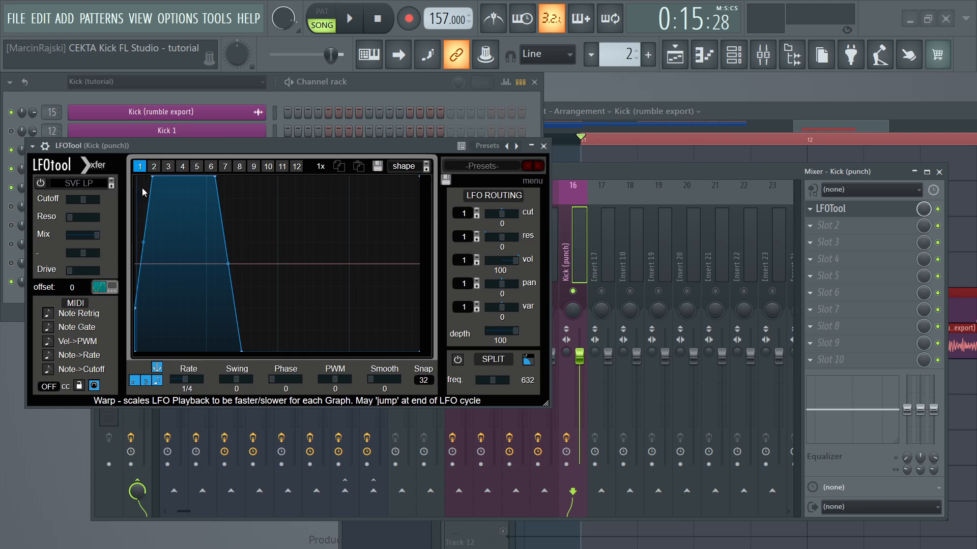
- Play the Kick (punch) track while toggling its LFOTool effect to compare the sound, and close the plugin
key(space)
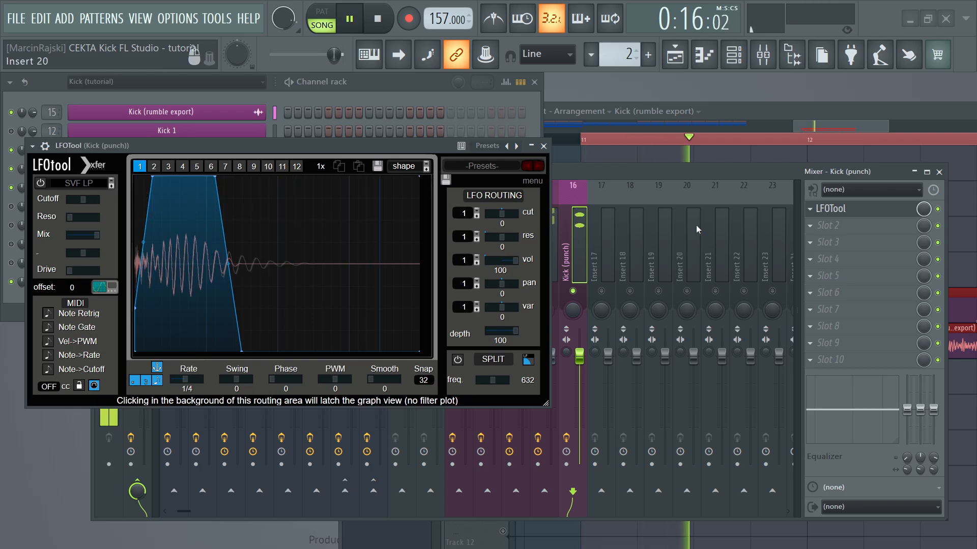
click(939, 211)
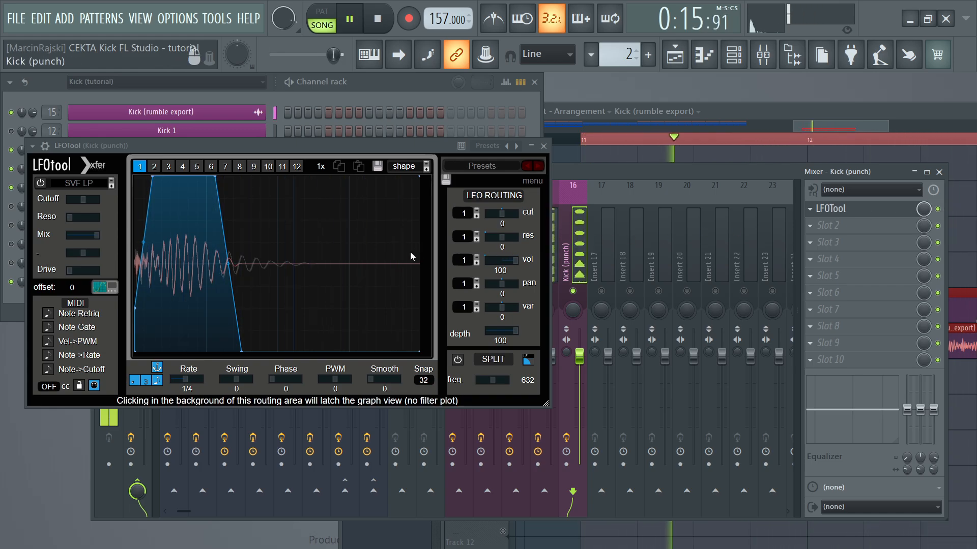
key(space)
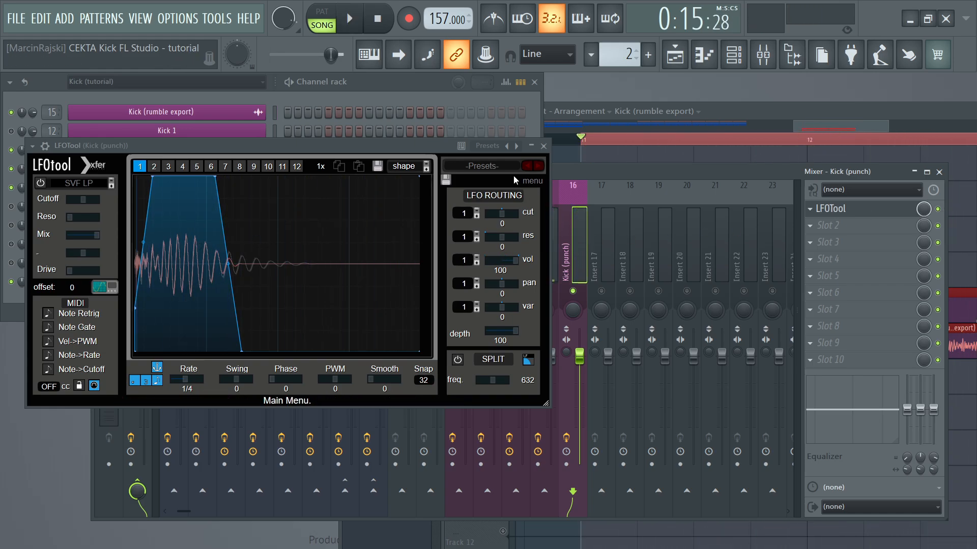
click(544, 146)
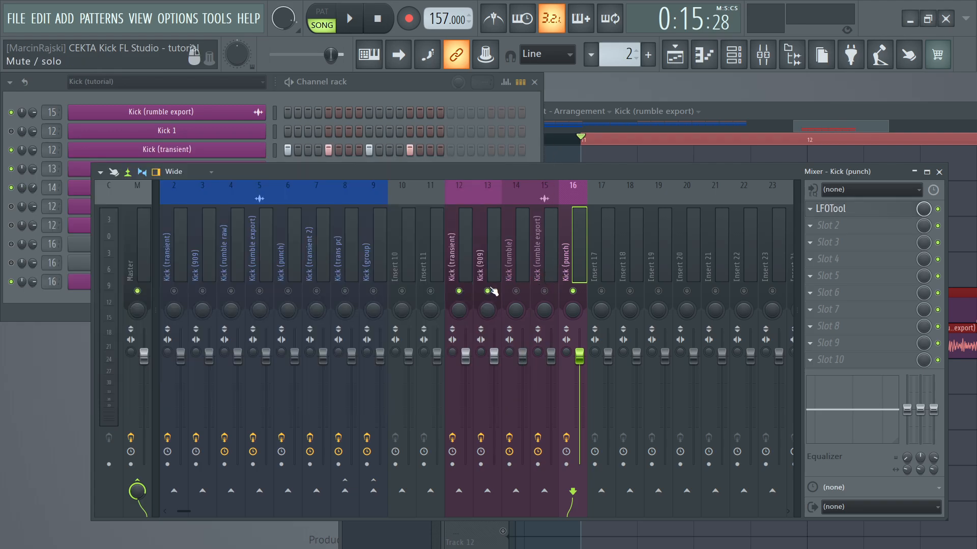
- Reopen LFOTool on Kick (punch), move its window clear of the effect slots, and bypass the effect during full kick playback
click(874, 210)
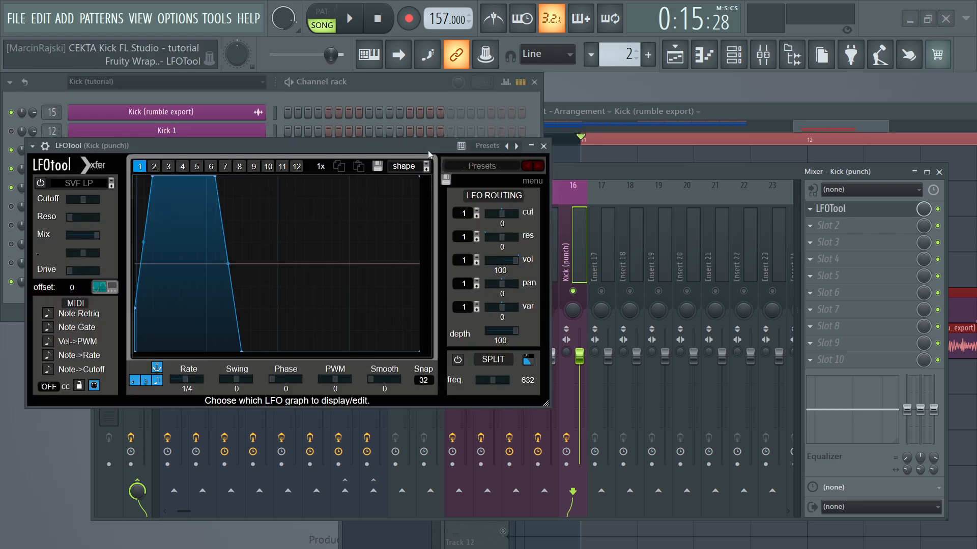
drag(429, 155, 381, 243)
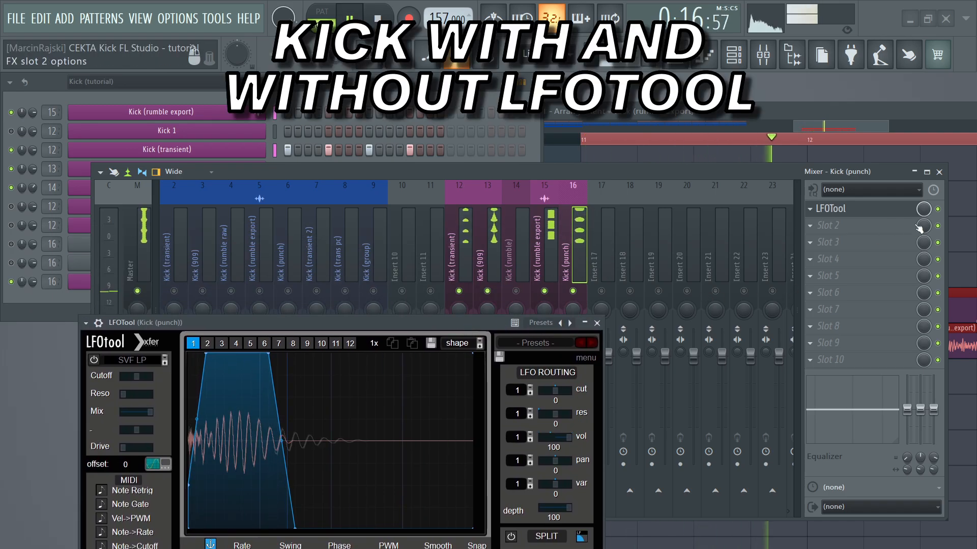
click(938, 209)
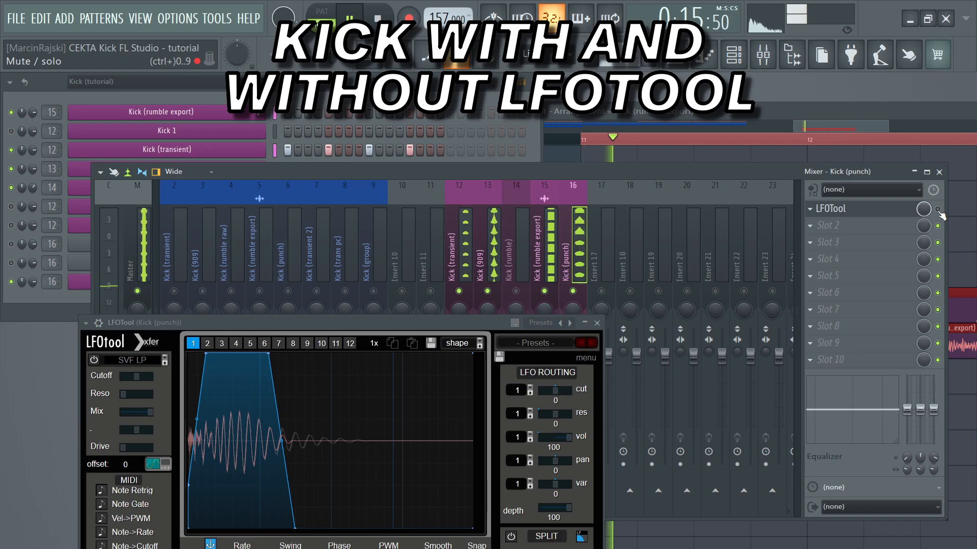
- Re-enable LFOTool on the Kick (punch) track during playback and close its window
click(938, 210)
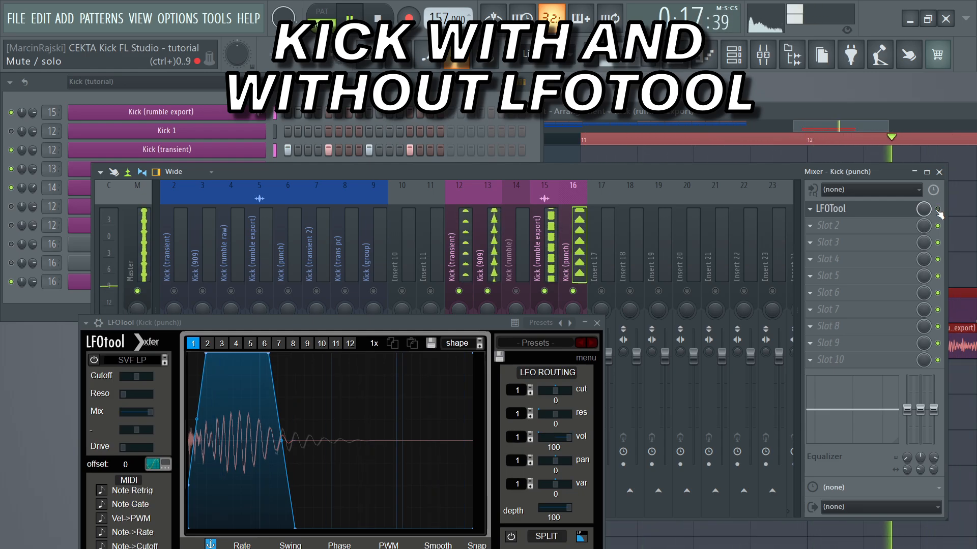
click(596, 323)
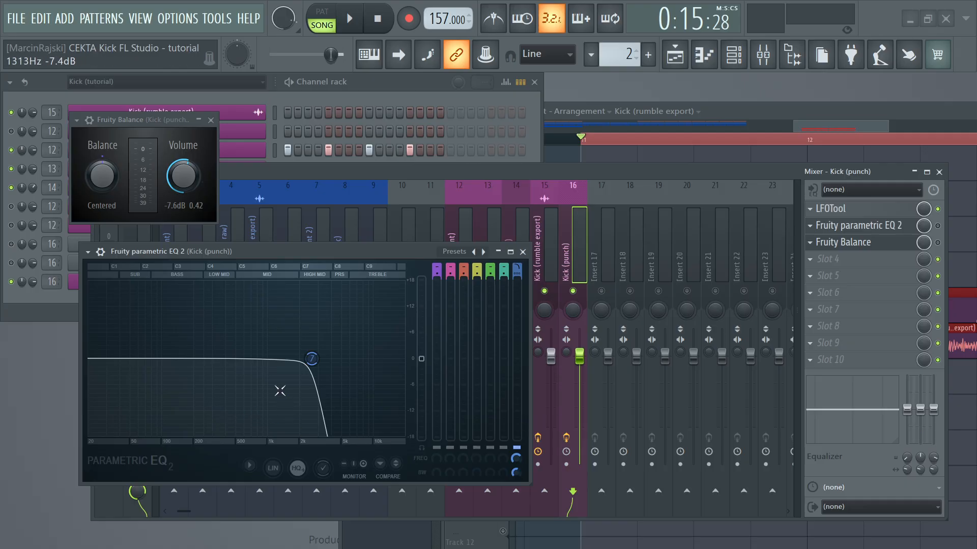
- Enable Fruity Parametric EQ 2 and Fruity Balance on Kick (punch) during playback, and close the EQ window
key(space)
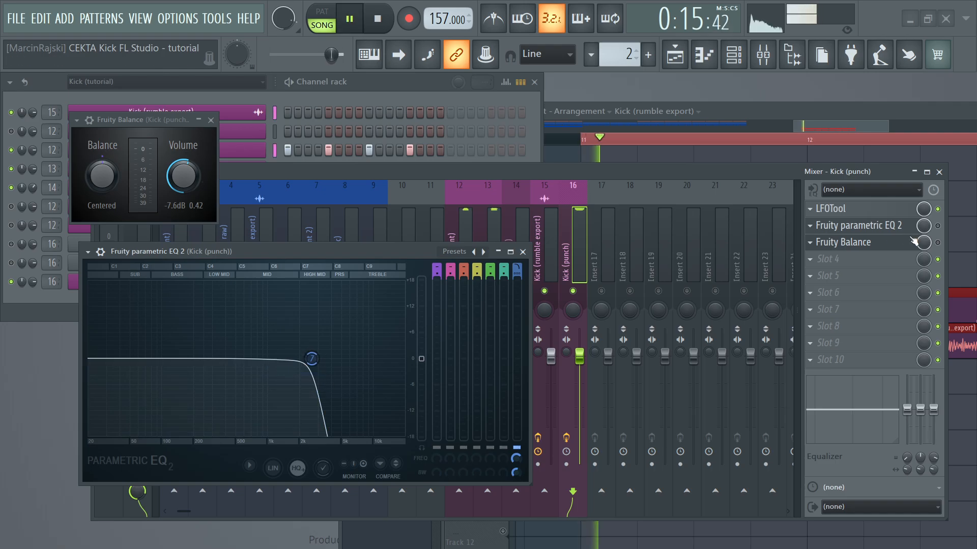
click(938, 227)
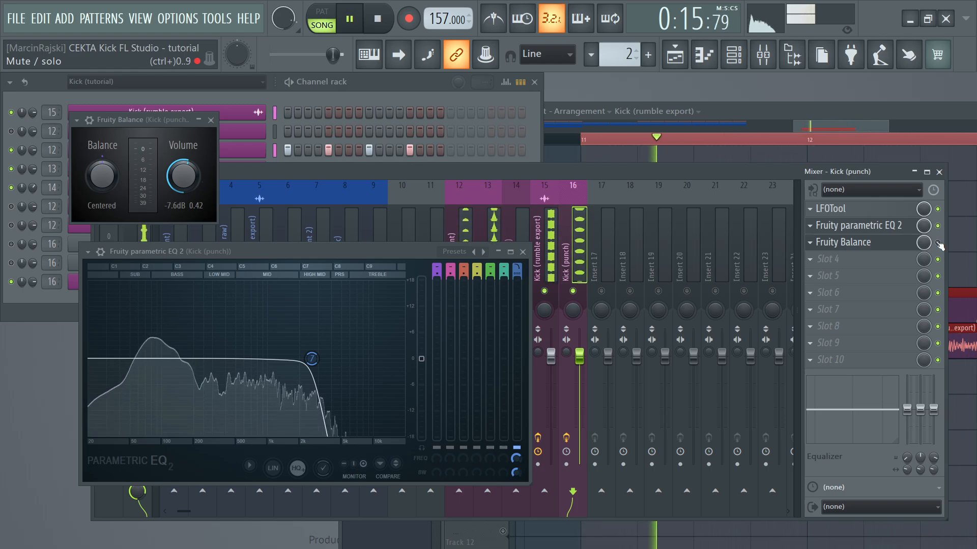
click(937, 243)
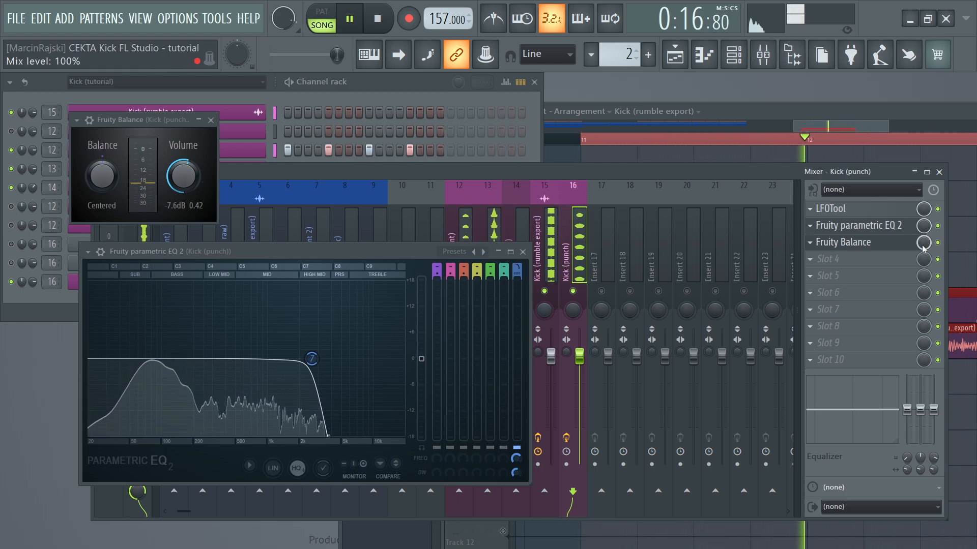
click(522, 252)
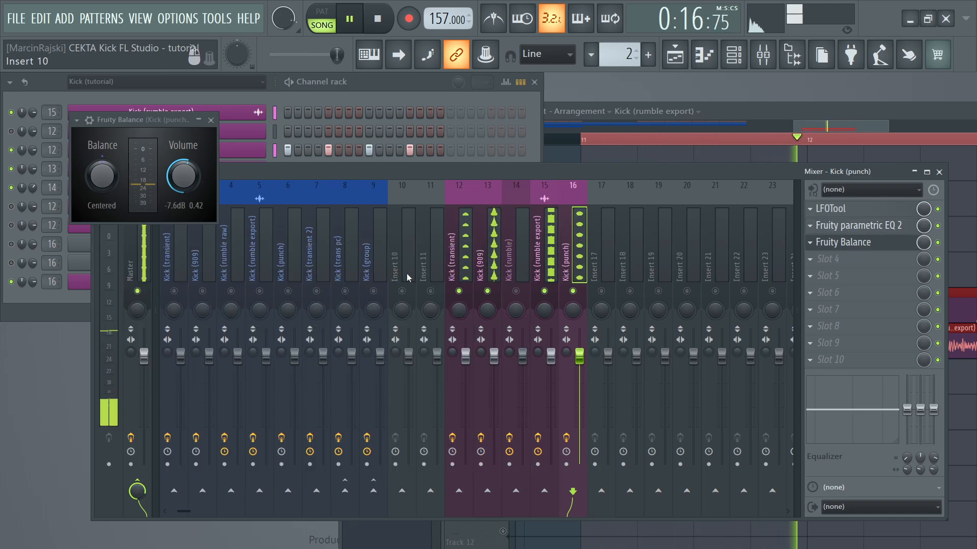
- Compare Kick (punch) with and without Fruity Balance during playback, stop the song, and close the Fruity Balance window
click(938, 244)
click(937, 242)
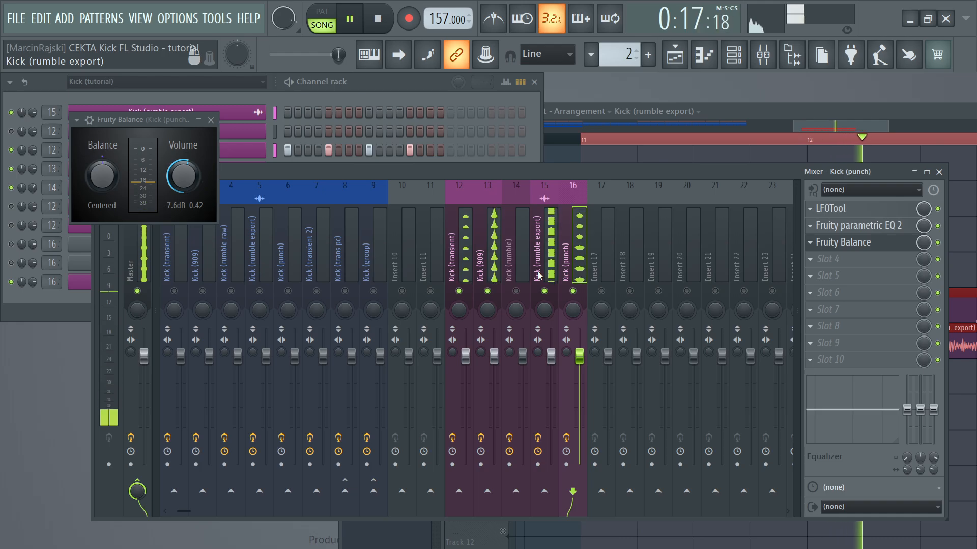
key(space)
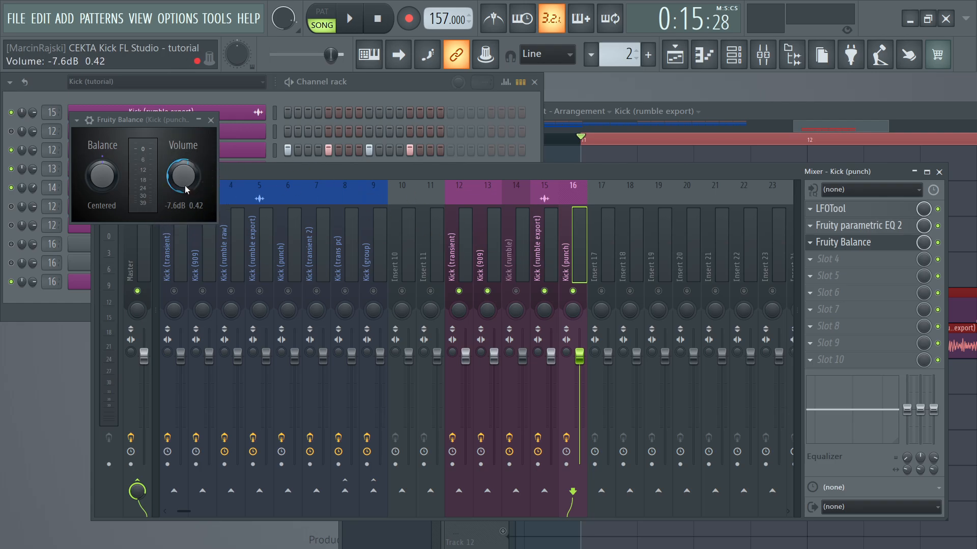
click(211, 120)
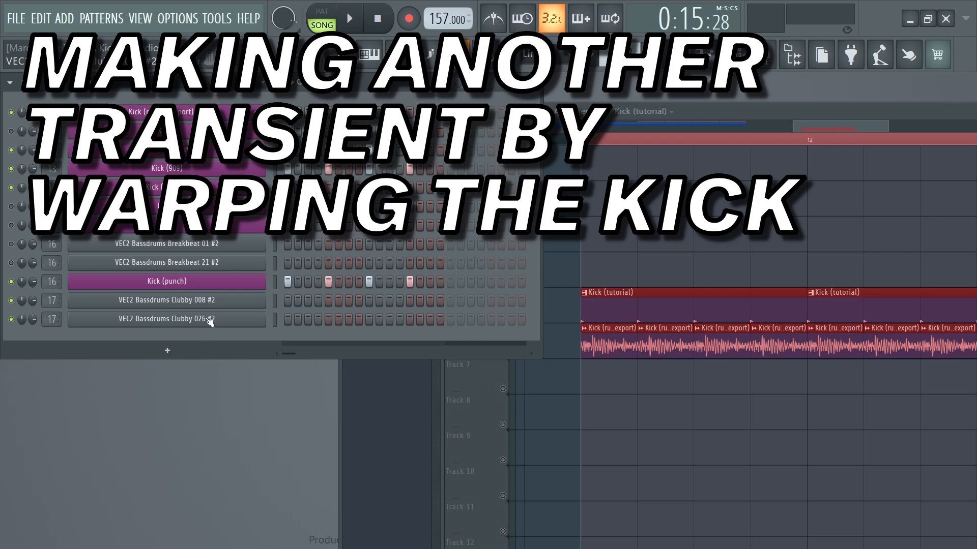
- Fill every fourth step on the VEC2 Bassdrums Clubby 008 #2 and Clubby 026 #2 channels
right_click(206, 303)
click(448, 354)
right_click(208, 322)
click(447, 372)
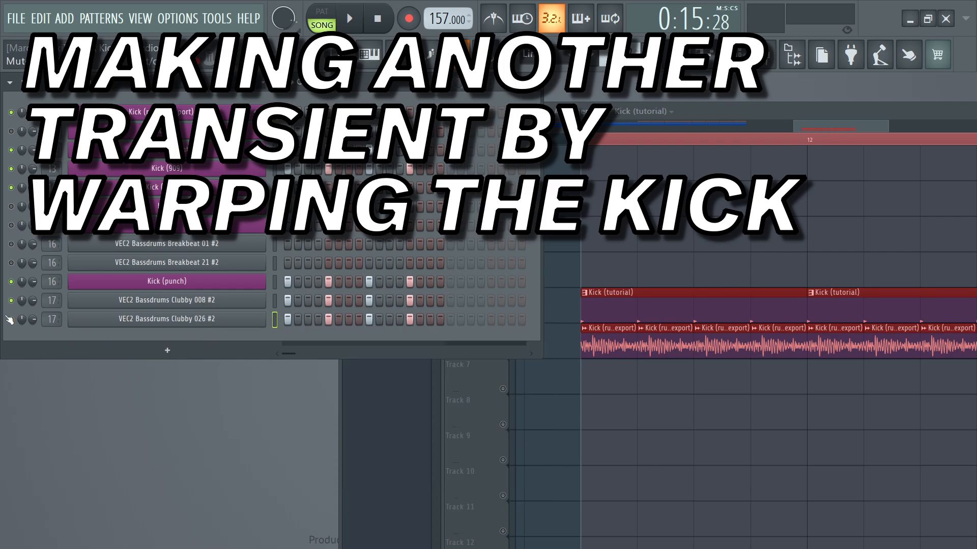
- Preview the Clubby 008 #2 and Clubby 026 #2 kick samples in their sampler windows, and close the sampler
click(161, 301)
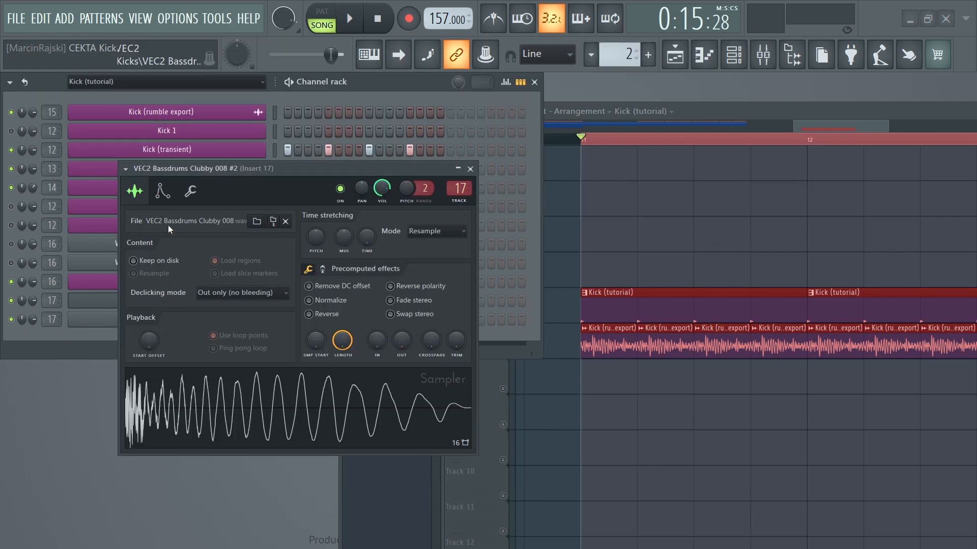
drag(169, 169, 407, 147)
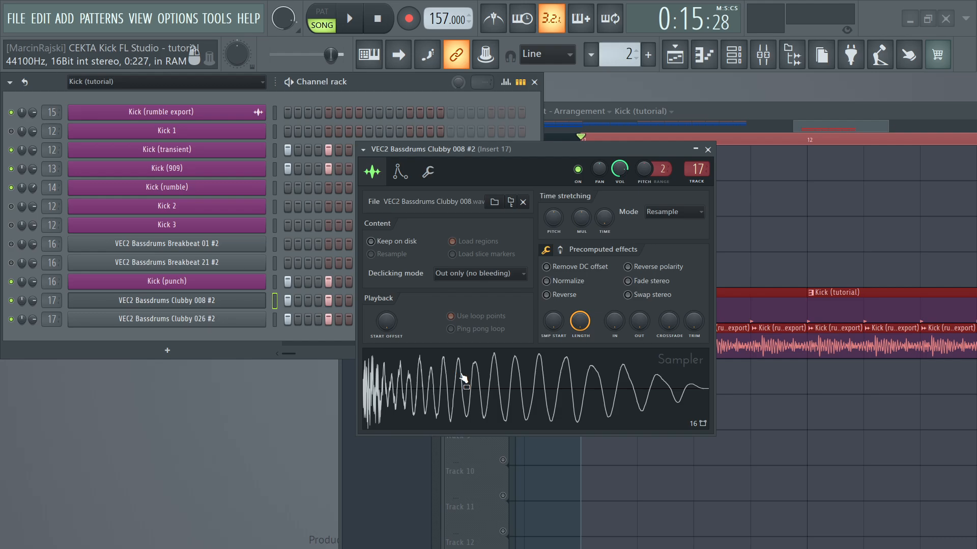
click(459, 376)
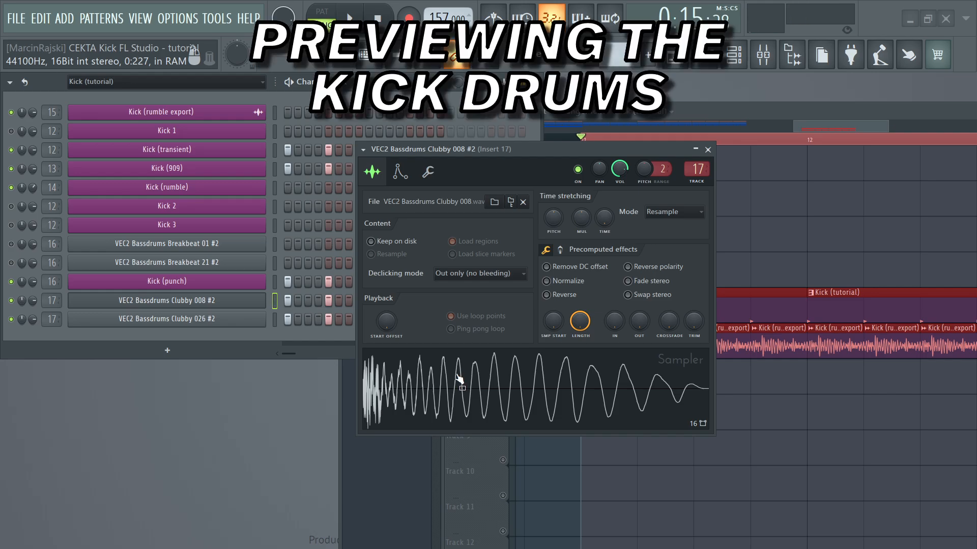
click(459, 376)
click(460, 375)
click(201, 321)
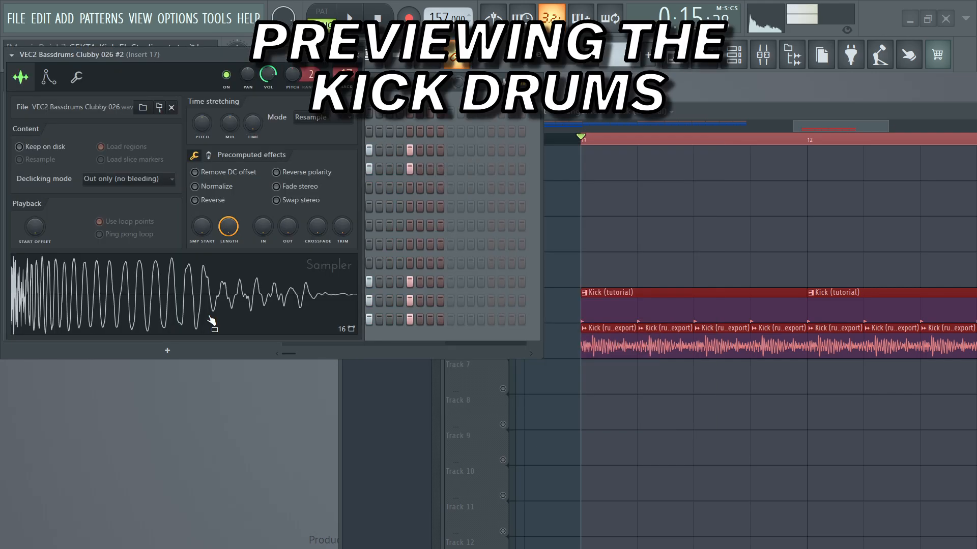
click(356, 54)
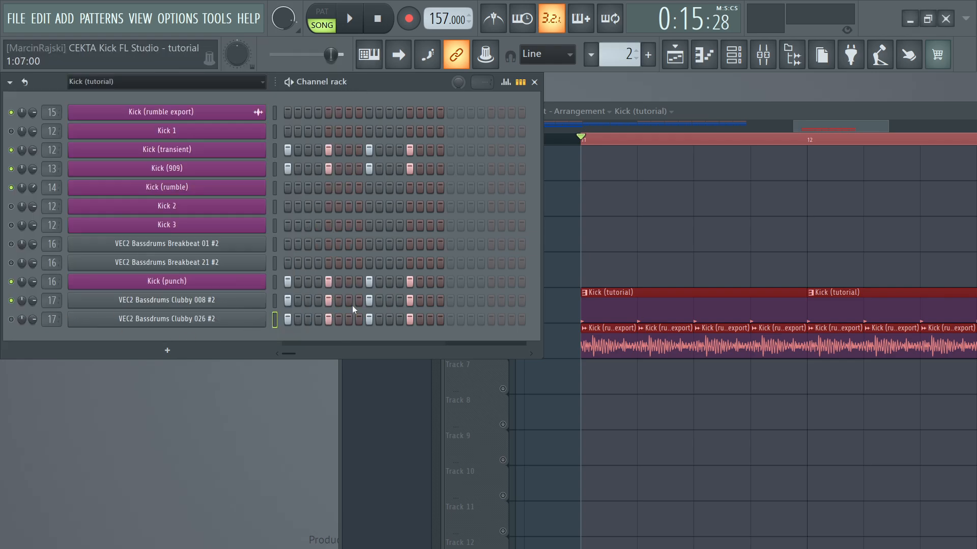
- Play the full kick alternating between the two Clubby channels, leave Clubby 008 #2 muted and Clubby 026 #2 active, and stop playback
key(space)
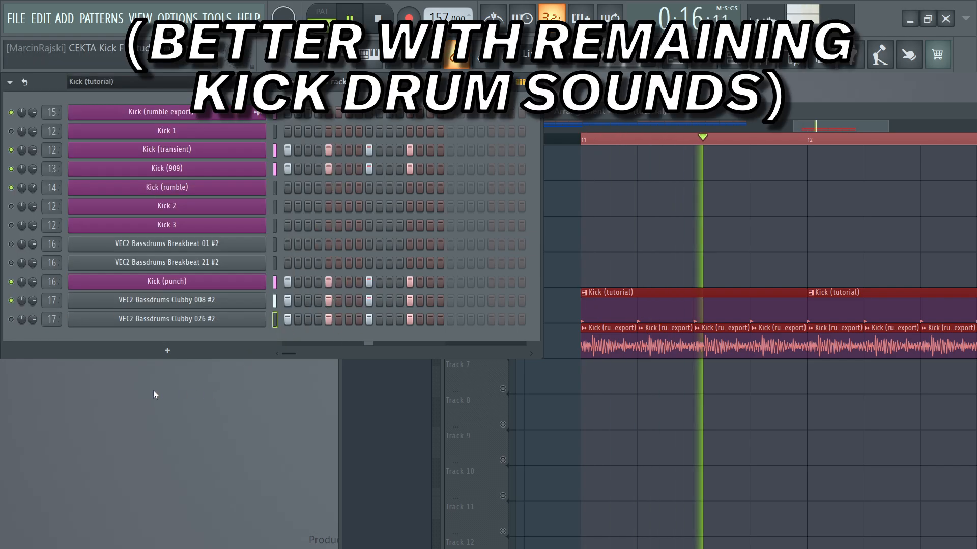
click(11, 301)
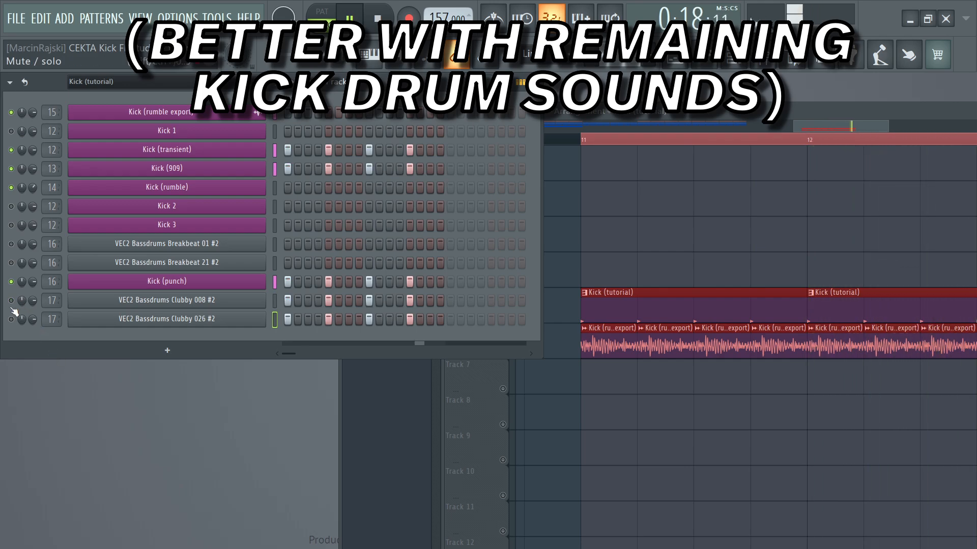
click(11, 319)
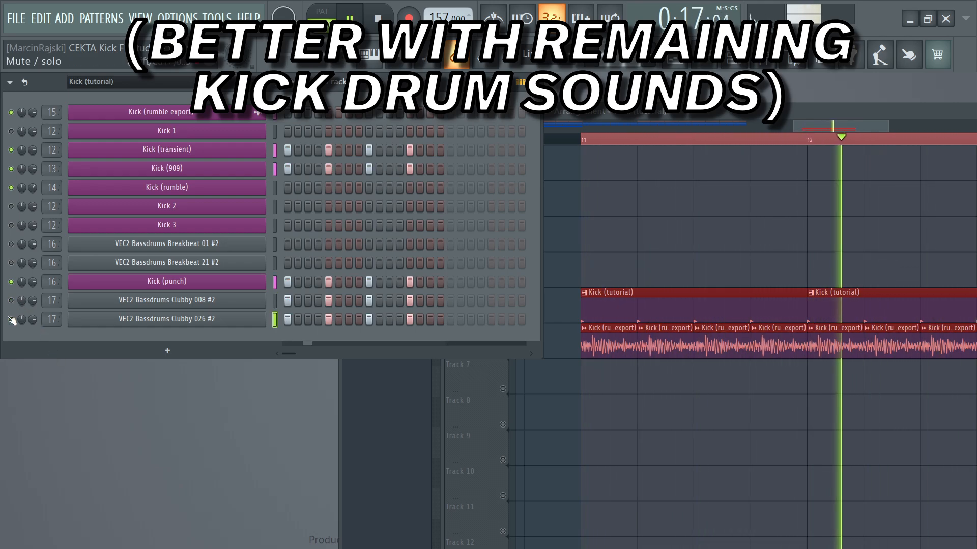
click(11, 319)
click(11, 301)
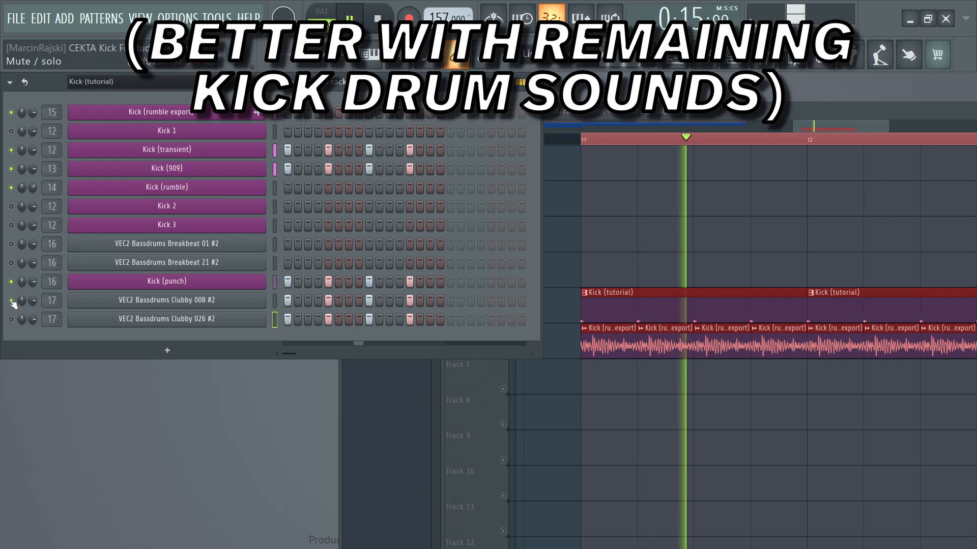
click(11, 319)
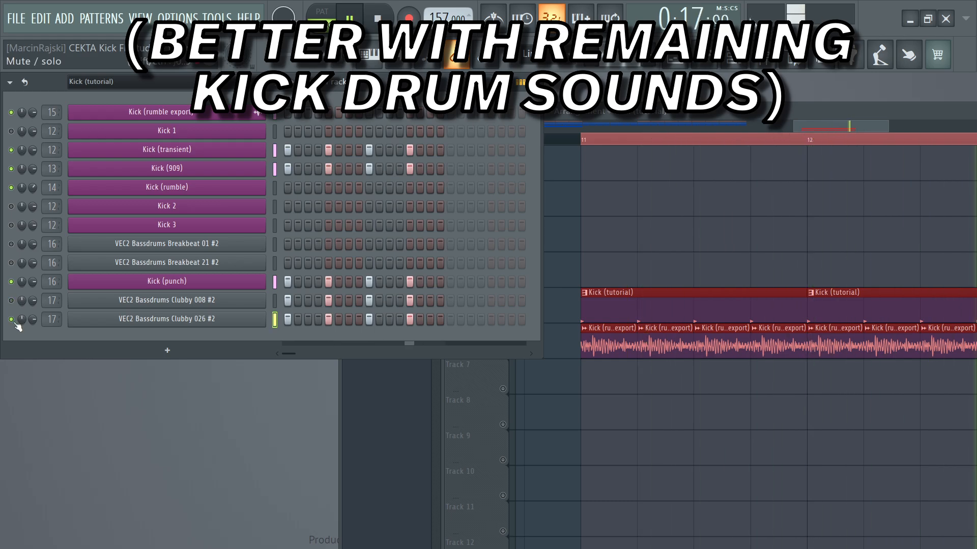
key(space)
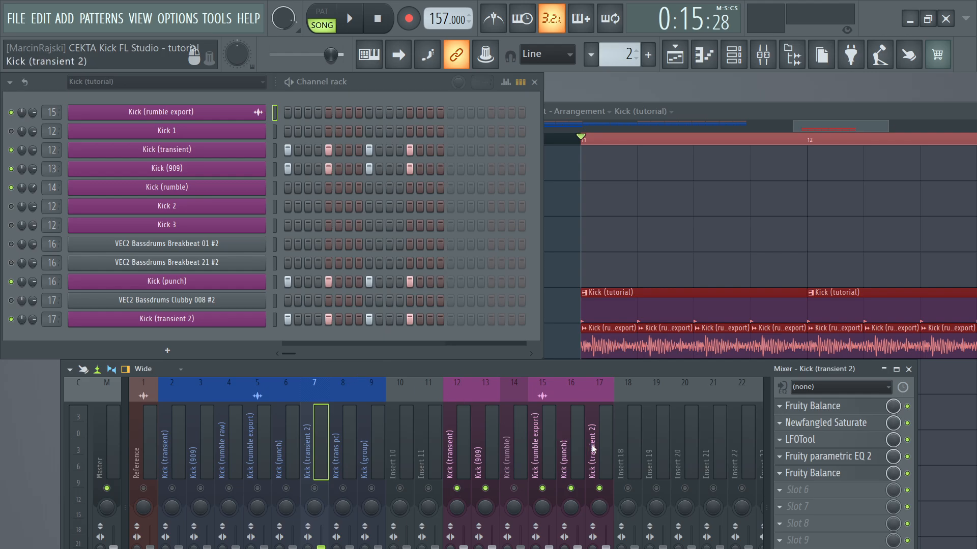
- Lower the time-stretching pitch of Kick (transient 2) past -320 cents and slightly raise its time multiplier during playback, and close the sampler
click(593, 449)
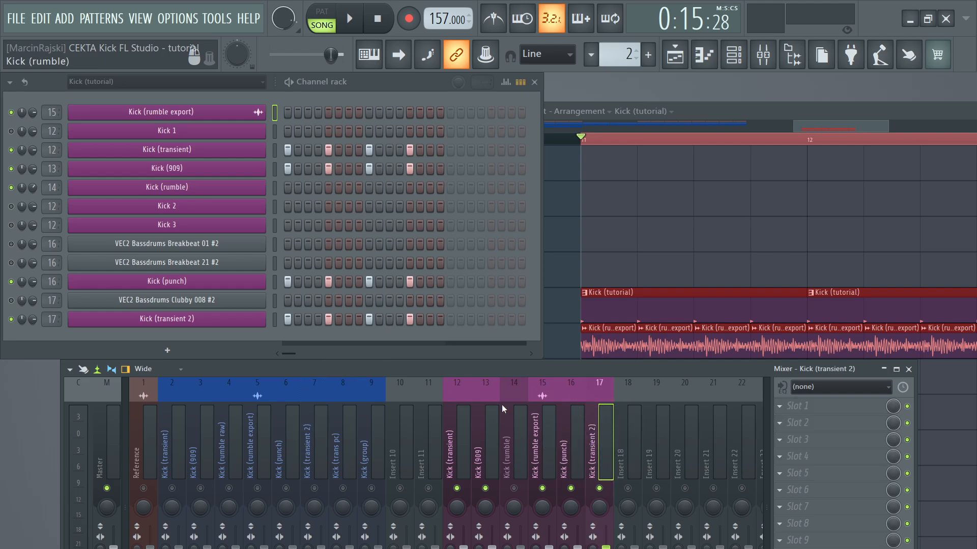
click(257, 319)
drag(109, 60, 413, 91)
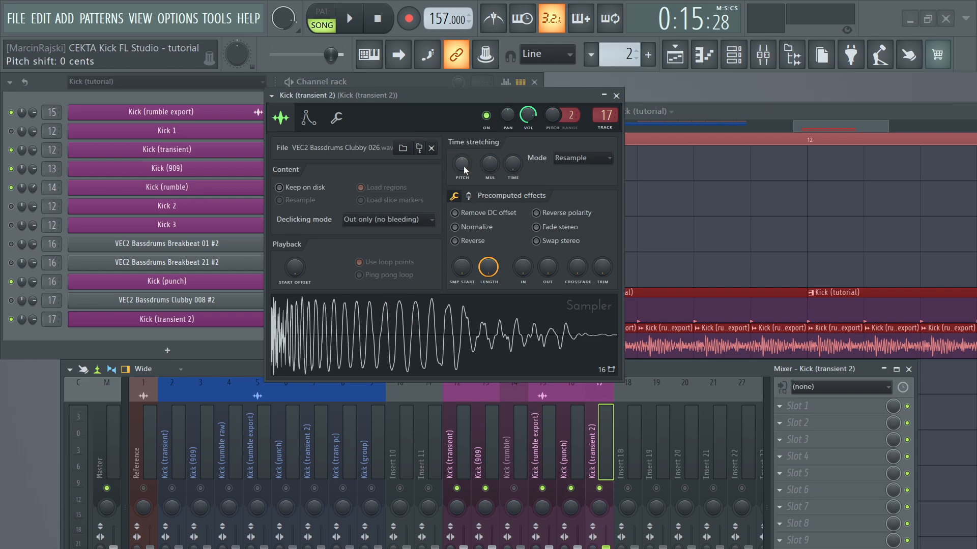
key(space)
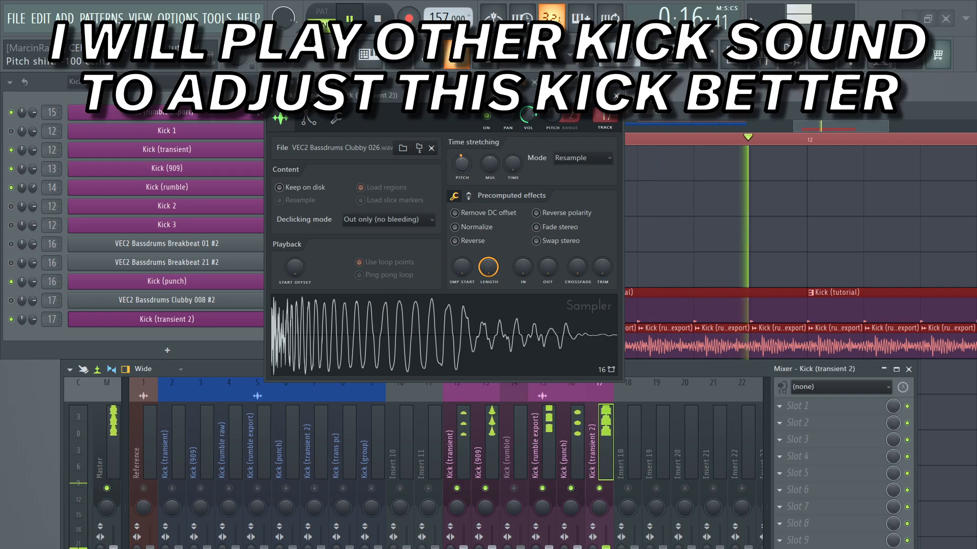
scroll(462, 164, down, 1)
scroll(463, 167, down, 1)
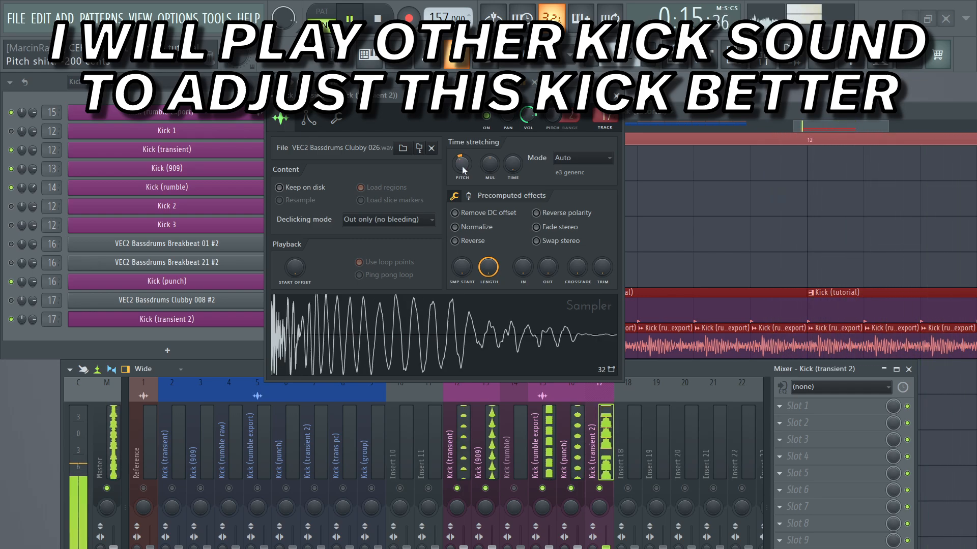
scroll(462, 166, down, 2)
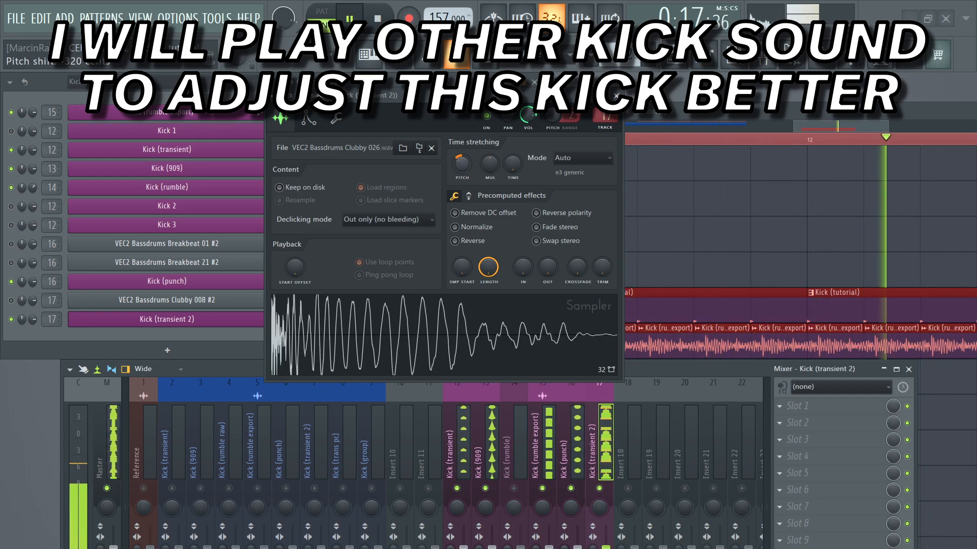
drag(461, 166, 492, 168)
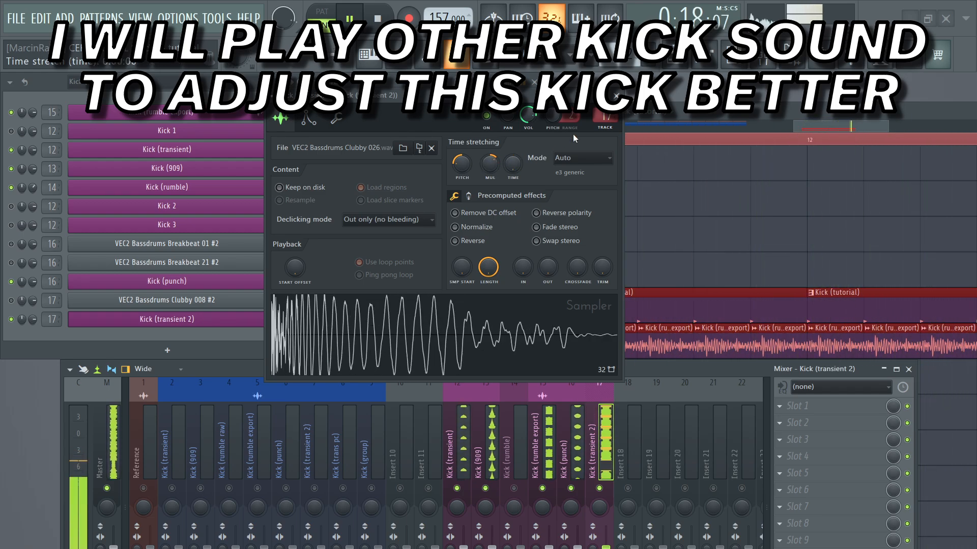
click(616, 96)
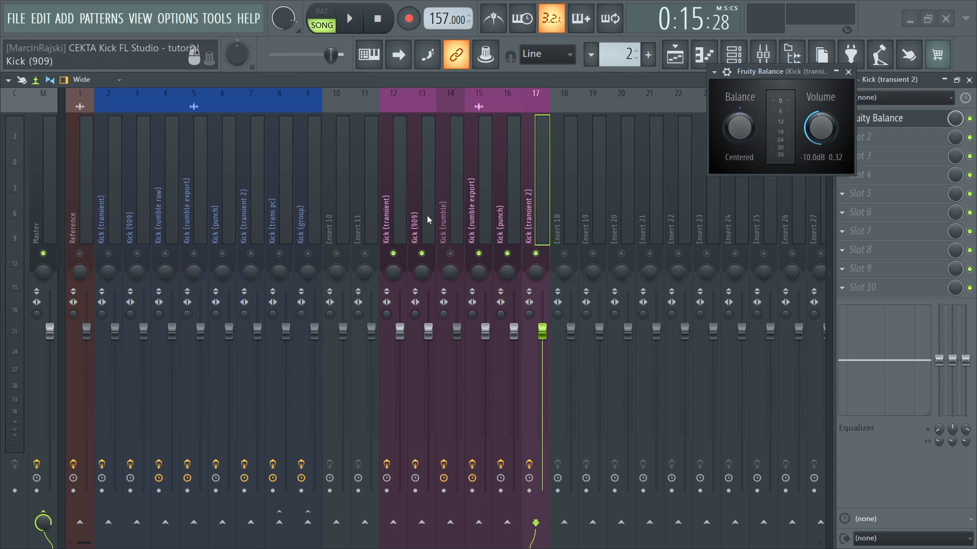
- Close the Fruity Balance window on Kick (transient 2), and audition the full kick with all layers
click(849, 74)
key(space)
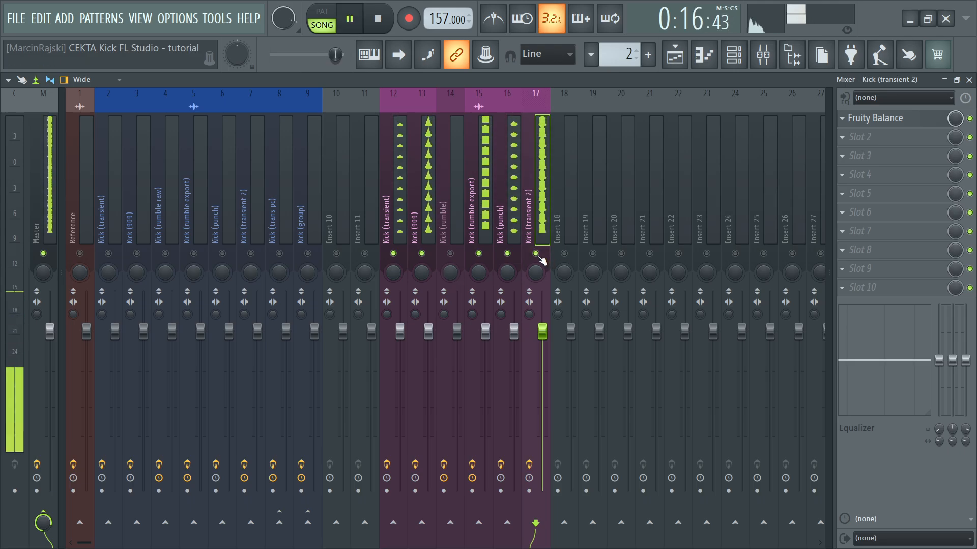
key(space)
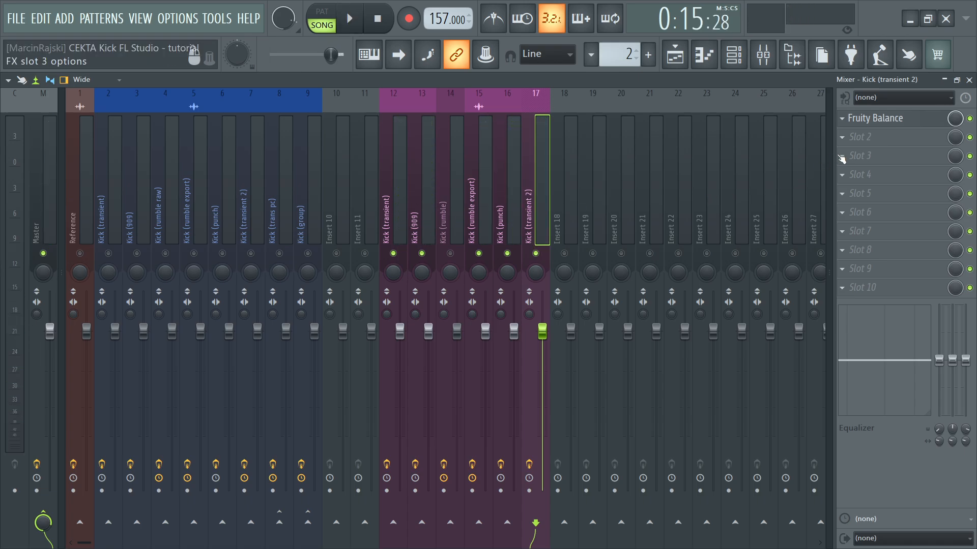
- Find the Newfangled Saturate plugin and load it into effect slot 2 of Kick (transient 2)
click(840, 138)
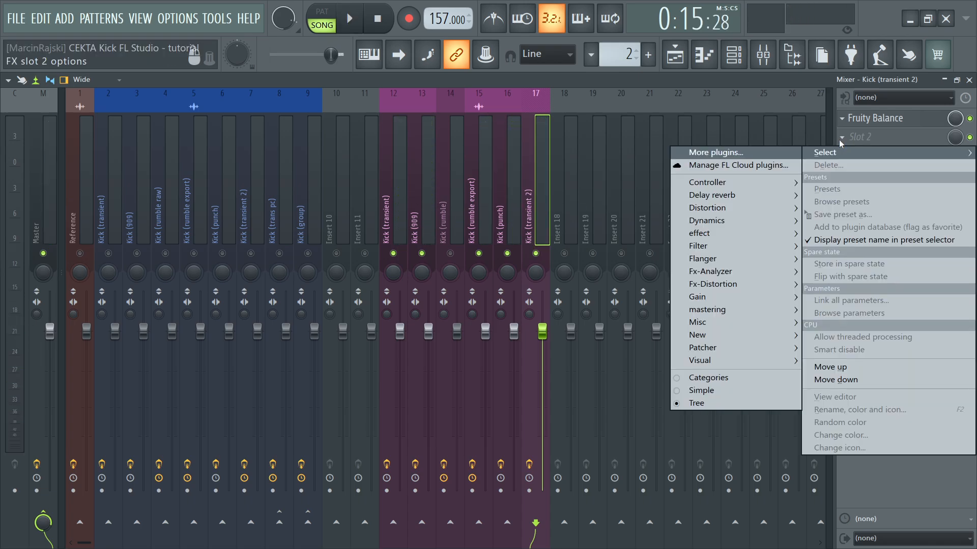
click(754, 152)
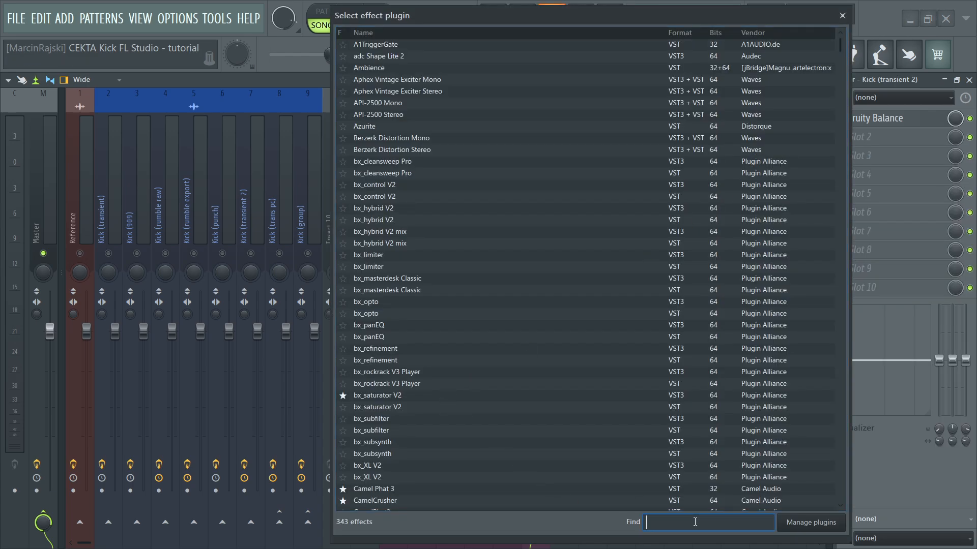
text(new)
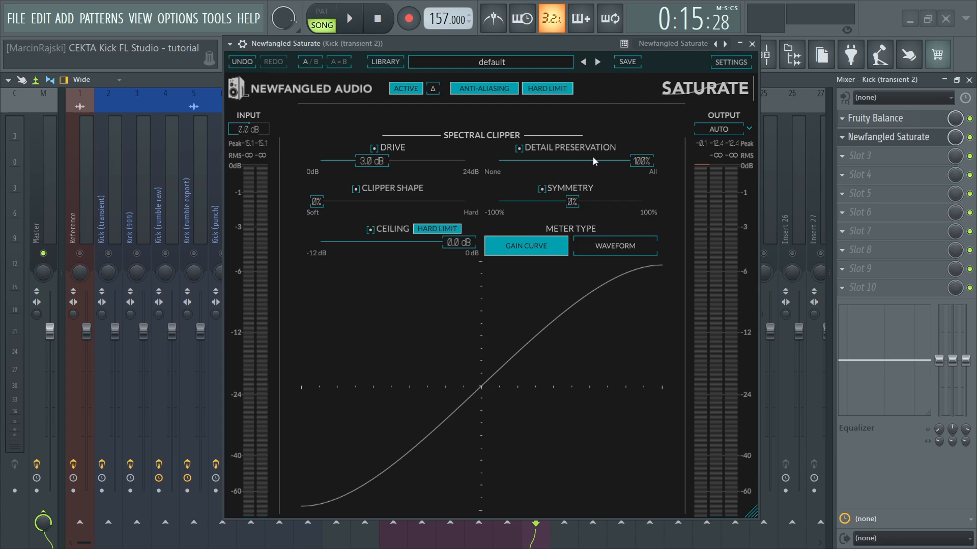
- Set Newfangled Saturate's detail preservation to 100% and raise its drive to 20.6 dB while the song plays
drag(636, 162, 578, 168)
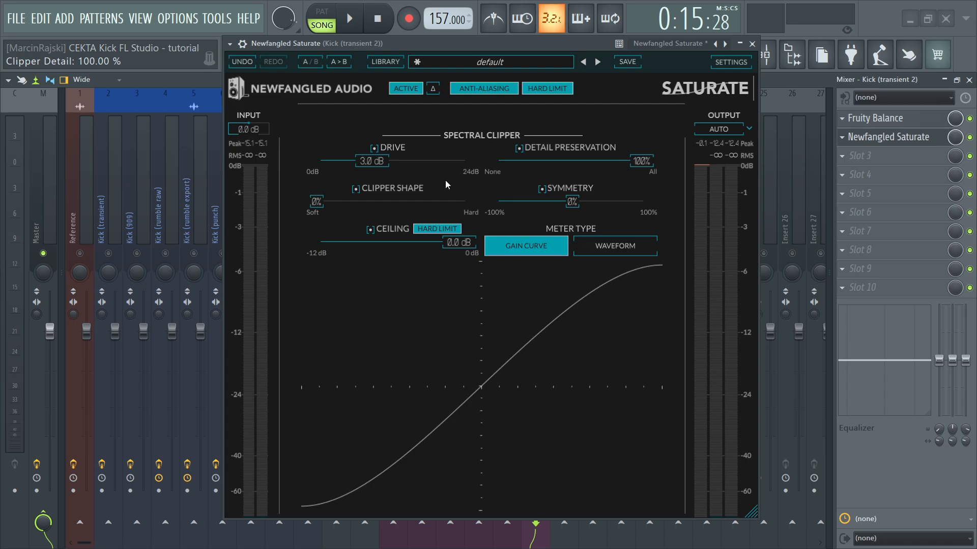
key(space)
drag(385, 161, 468, 163)
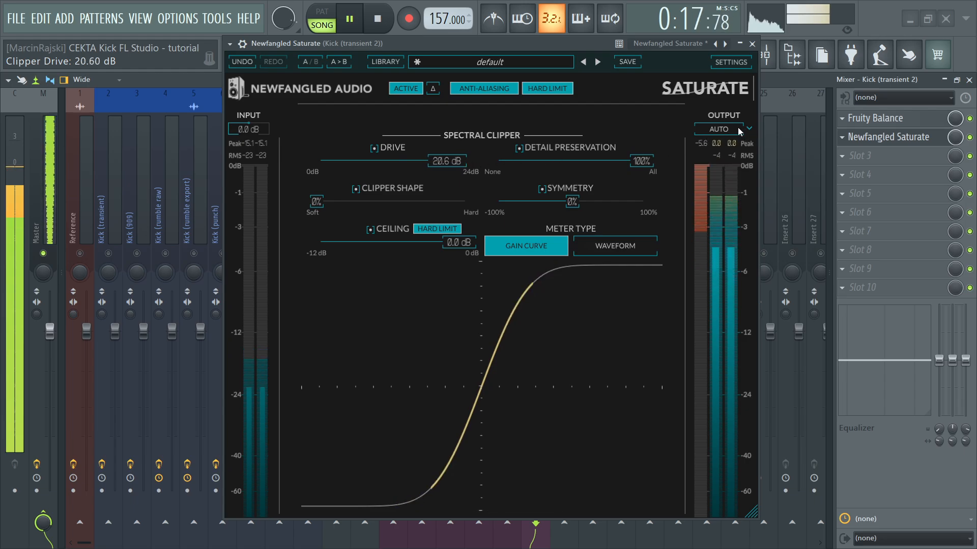
- Raise Newfangled Saturate's drive to 22.9 dB, and switch its output level to manual and lower it to -12.0 dB
drag(459, 162, 468, 163)
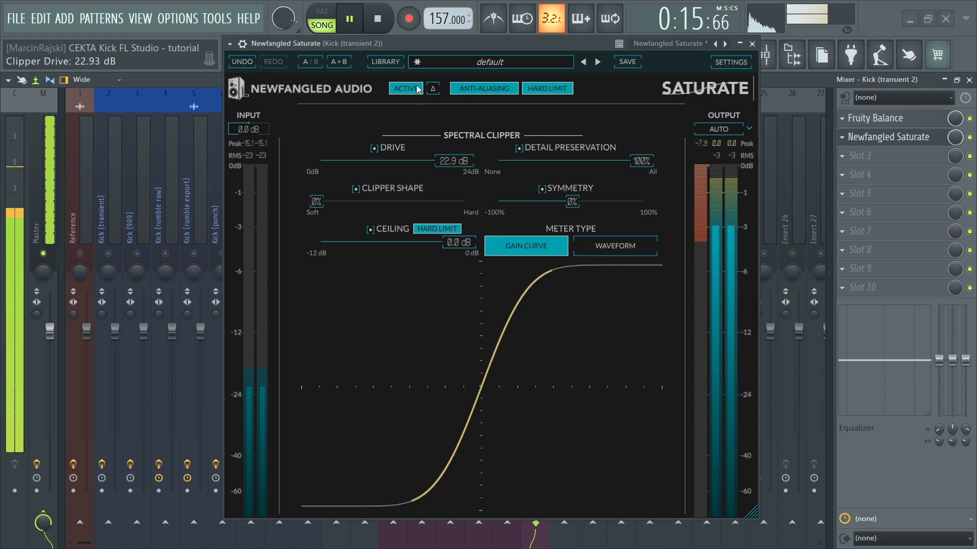
key(space)
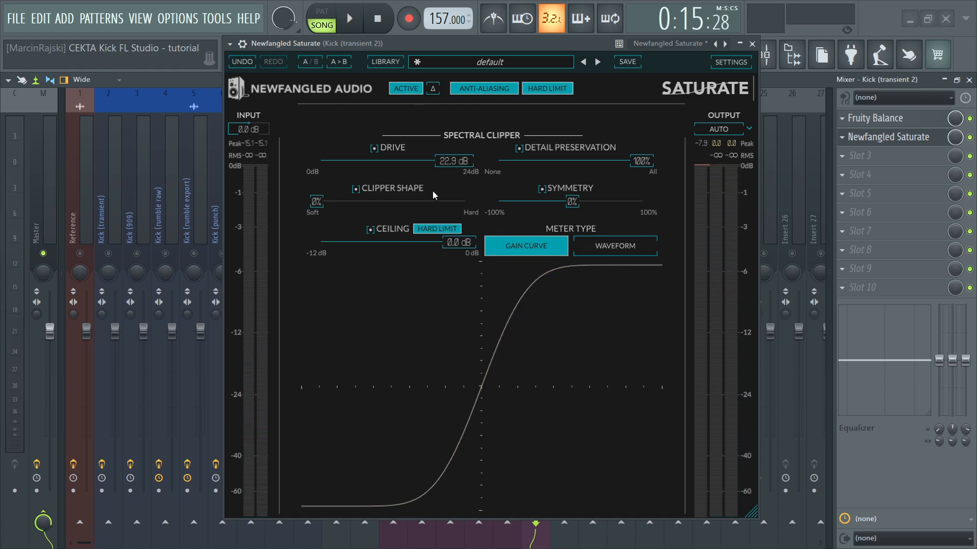
click(721, 130)
click(749, 128)
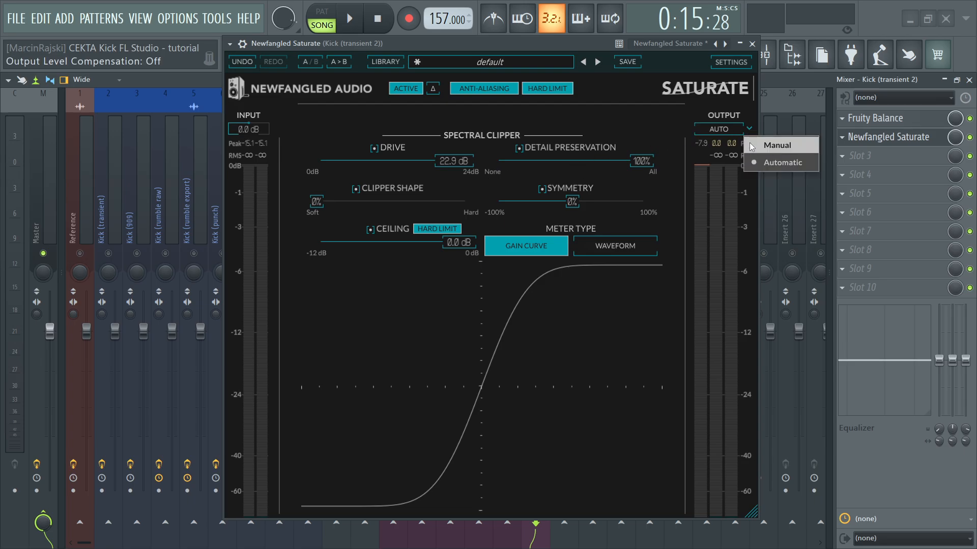
click(751, 146)
drag(719, 134, 718, 142)
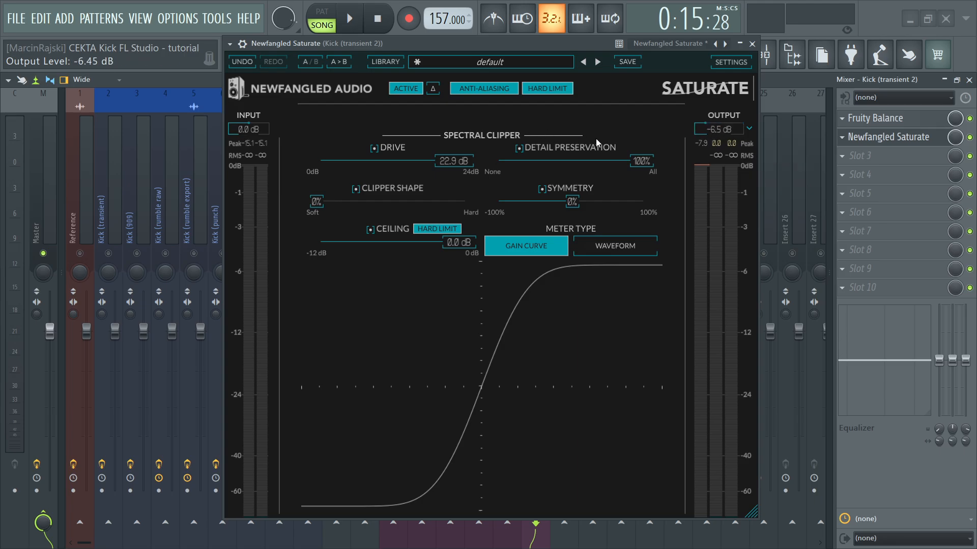
key(space)
drag(725, 125, 715, 144)
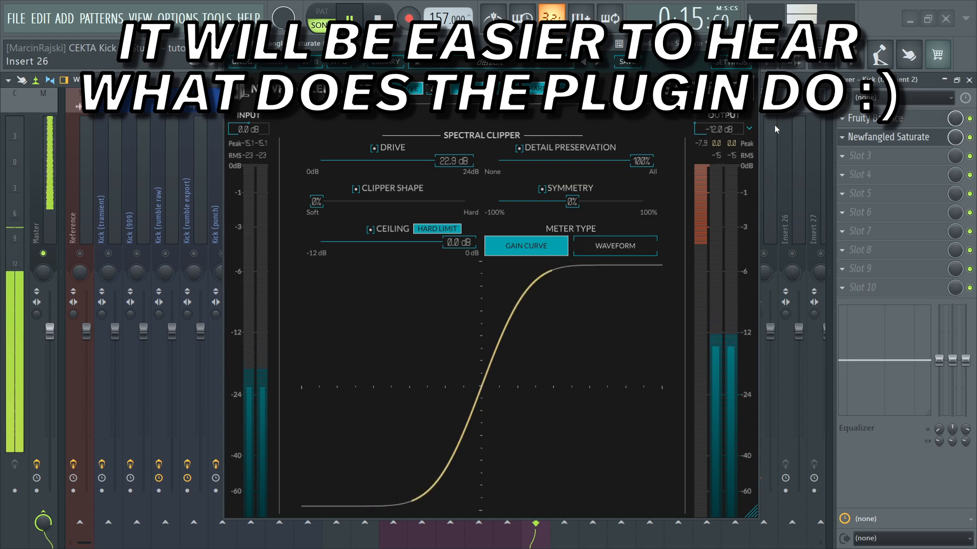
- Lower Newfangled Saturate's output level to -14.0 dB while comparing the playing song with the effect bypassed and active
click(970, 137)
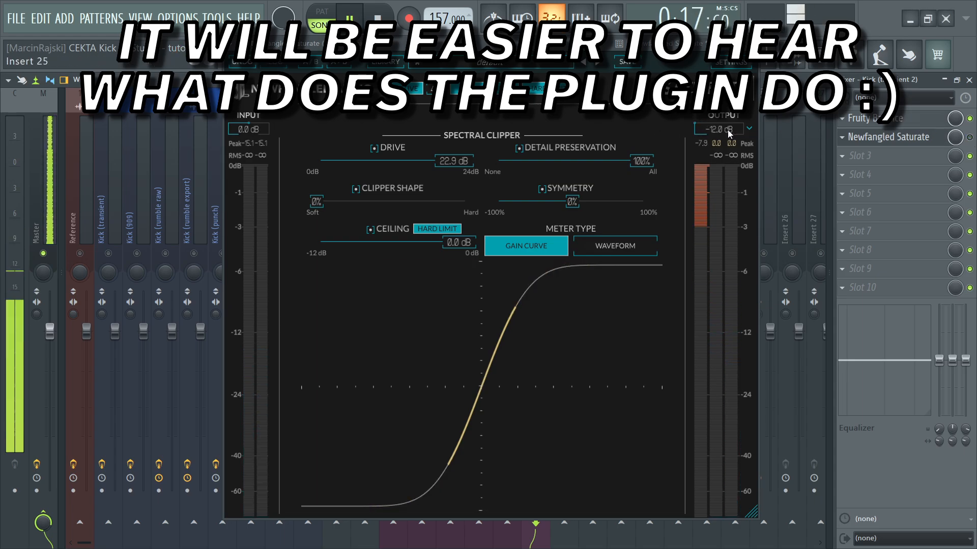
drag(726, 130, 726, 138)
click(969, 137)
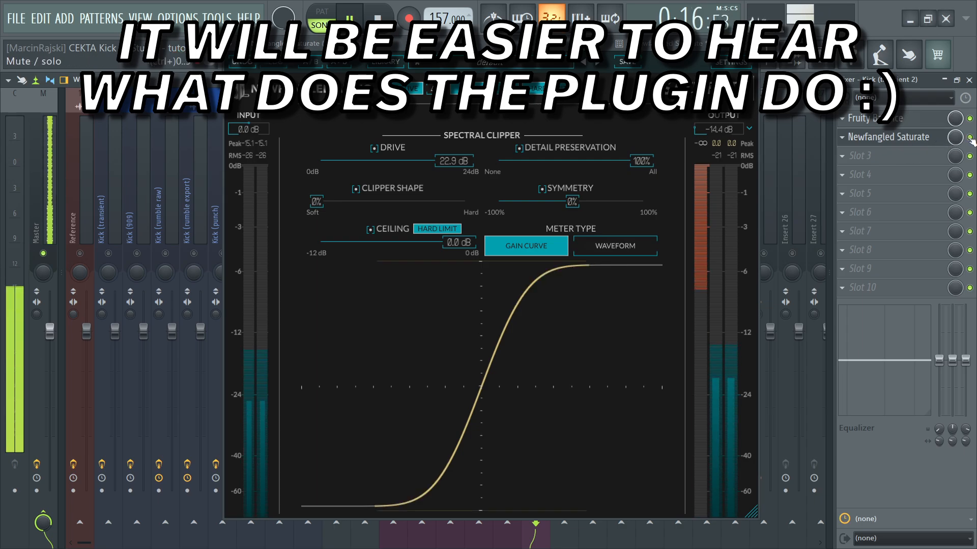
scroll(728, 134, up, 1)
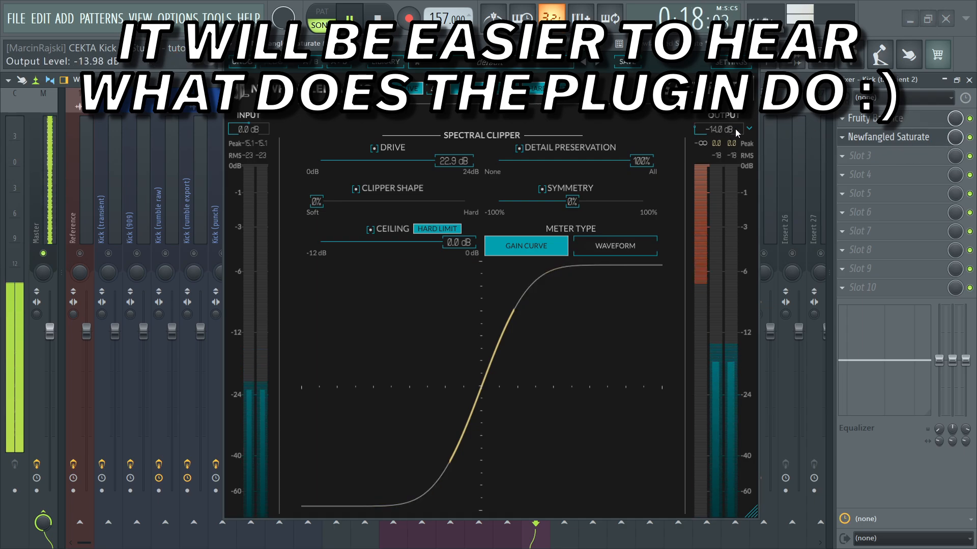
click(969, 137)
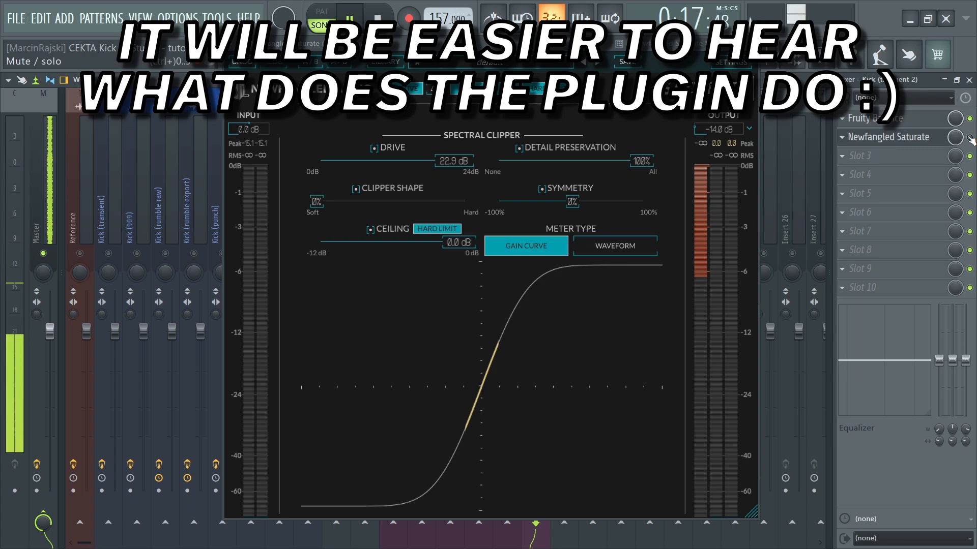
click(970, 137)
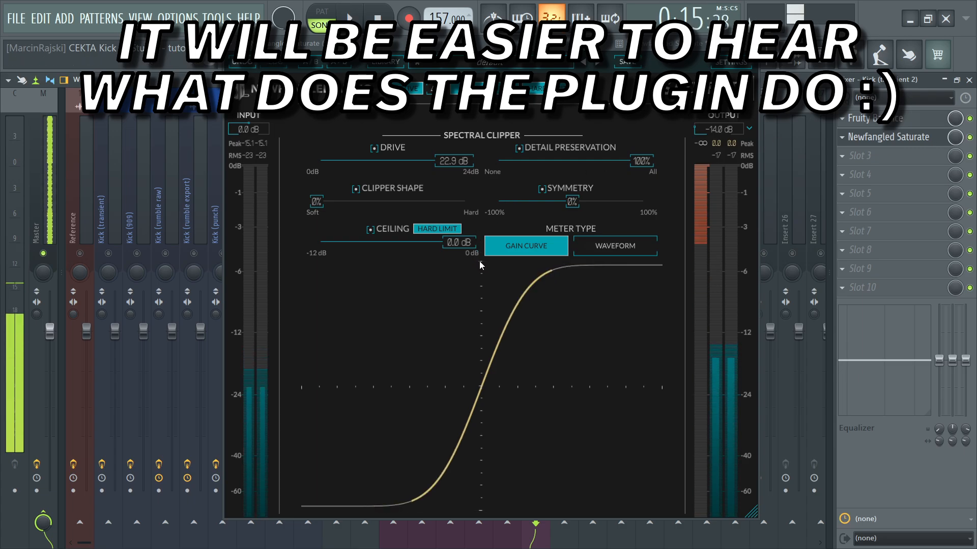
key(space)
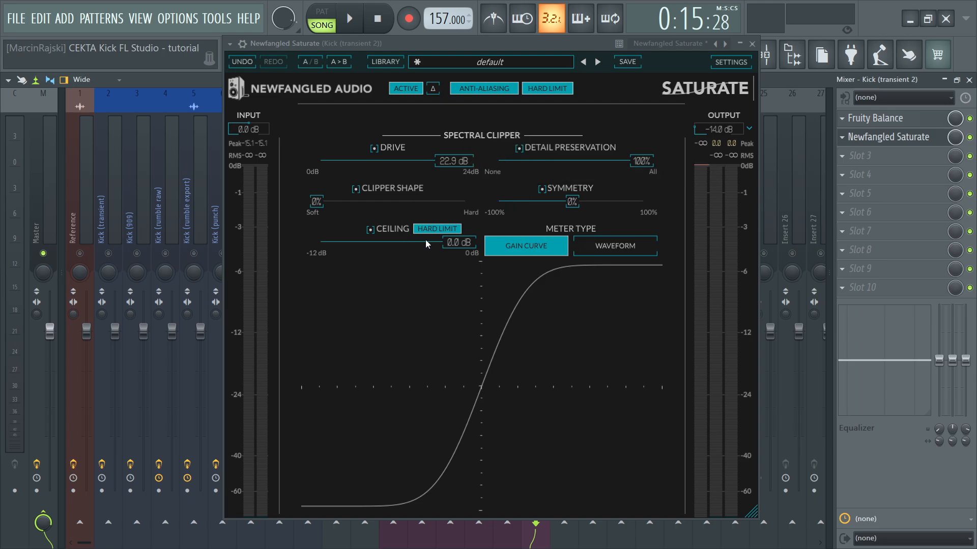
- Set Newfangled Saturate's clipper shape to 92%, symmetry to 61% and ceiling to -0.4 dB while the song plays
key(space)
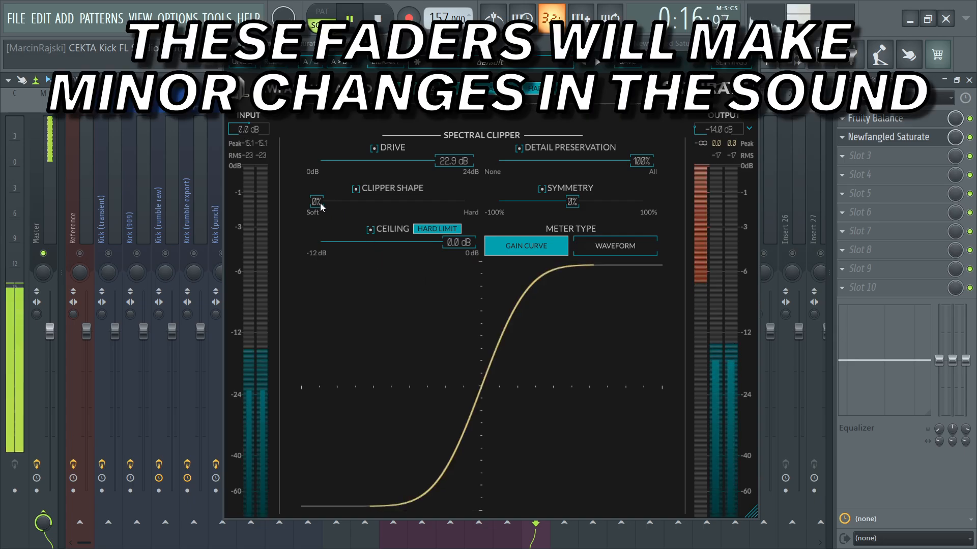
drag(320, 206, 464, 212)
drag(572, 202, 618, 209)
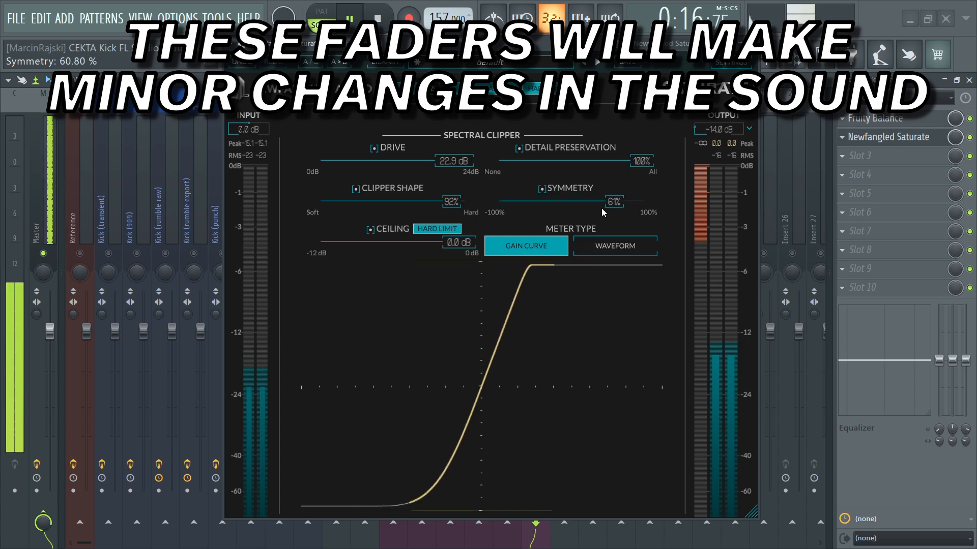
drag(459, 243, 431, 248)
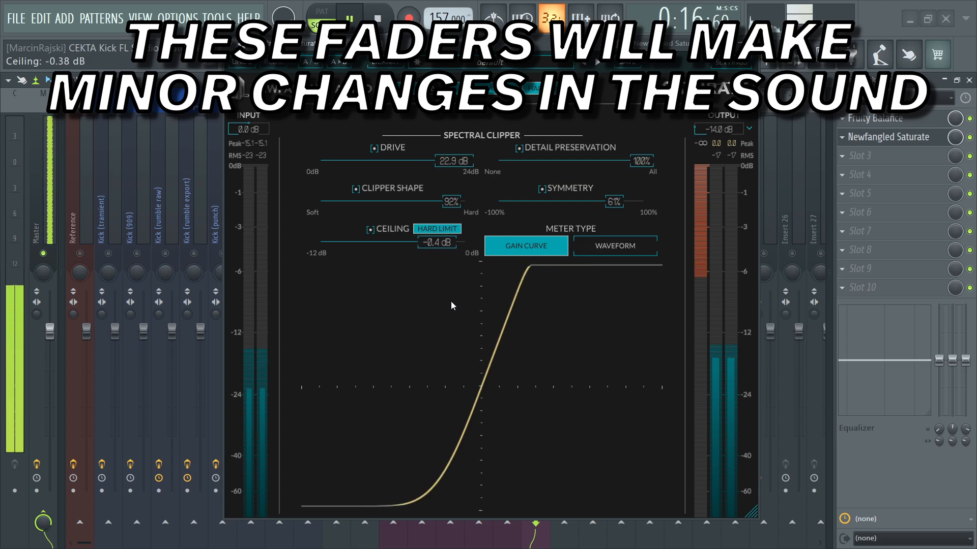
key(space)
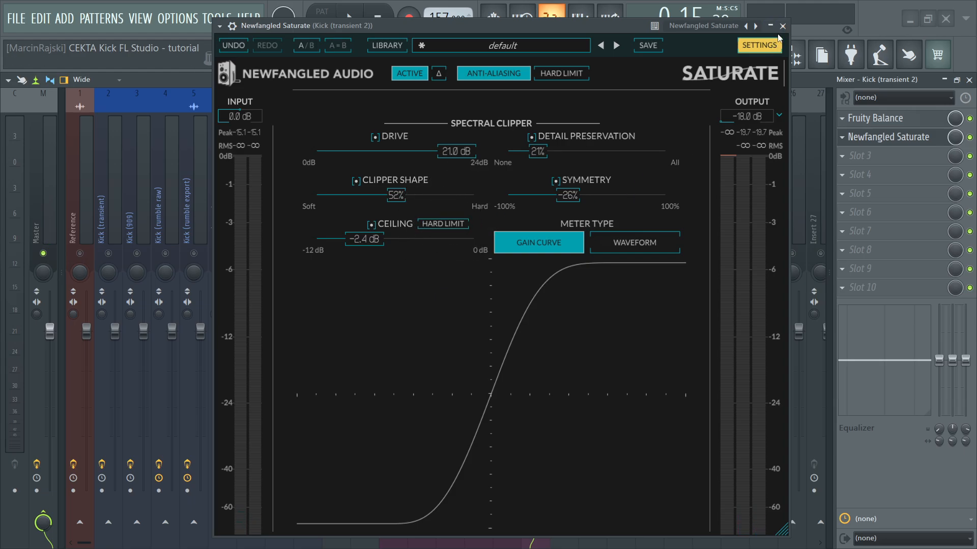
- Compare the soloed Kick (transient 2) with Newfangled Saturate active and bypassed during playback, and close the plugin
click(782, 30)
click(536, 253)
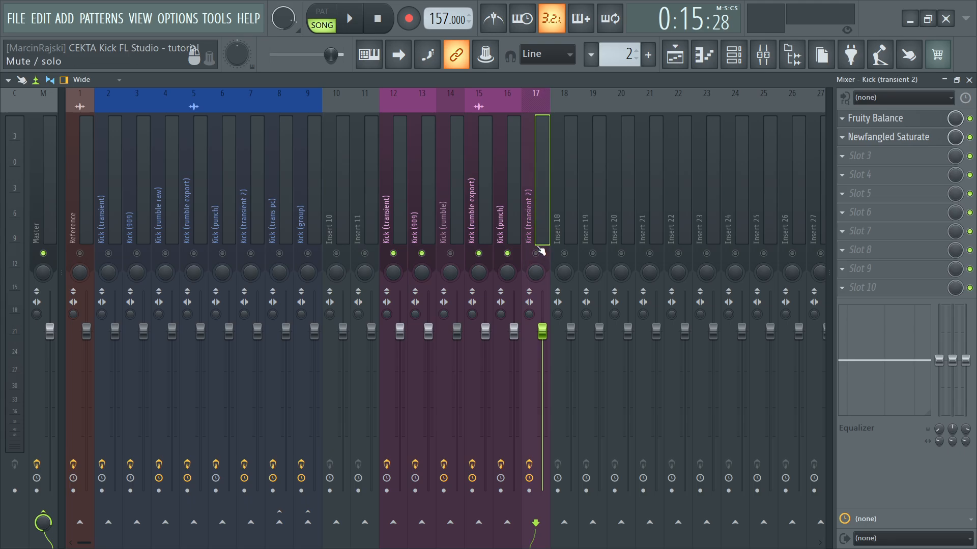
click(536, 252)
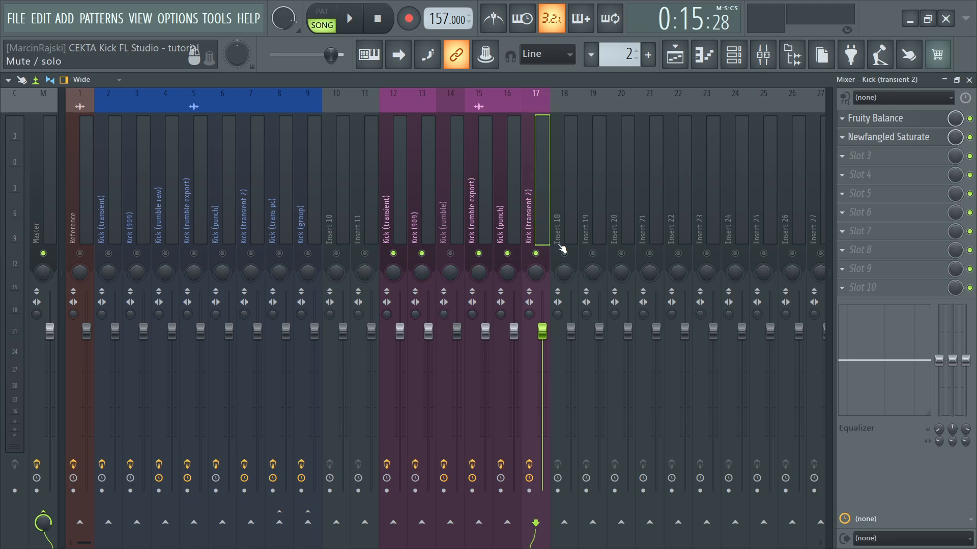
click(895, 137)
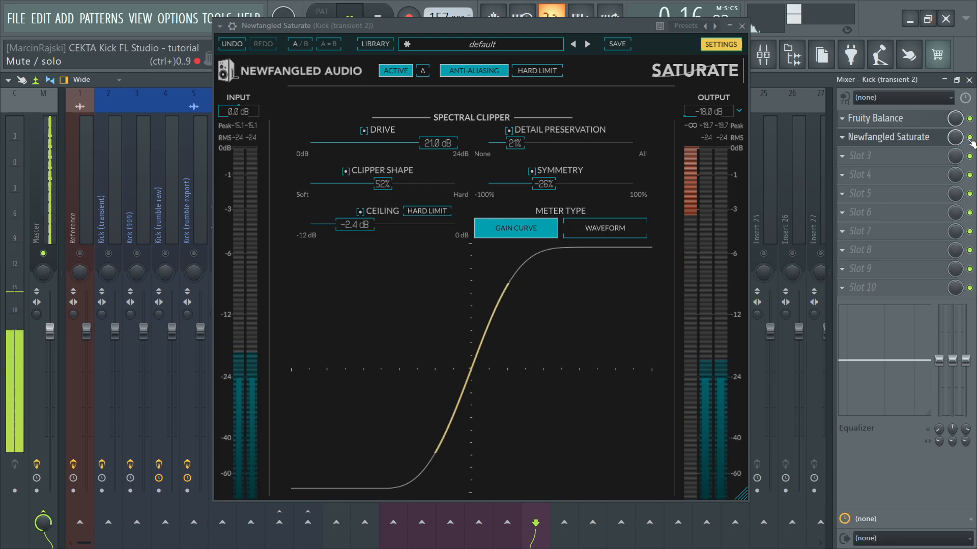
click(969, 138)
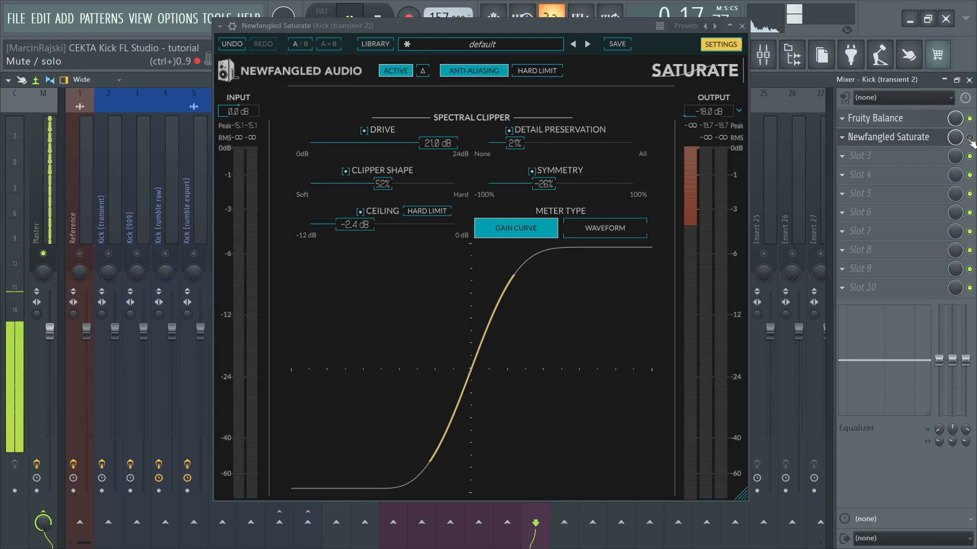
click(969, 138)
key(space)
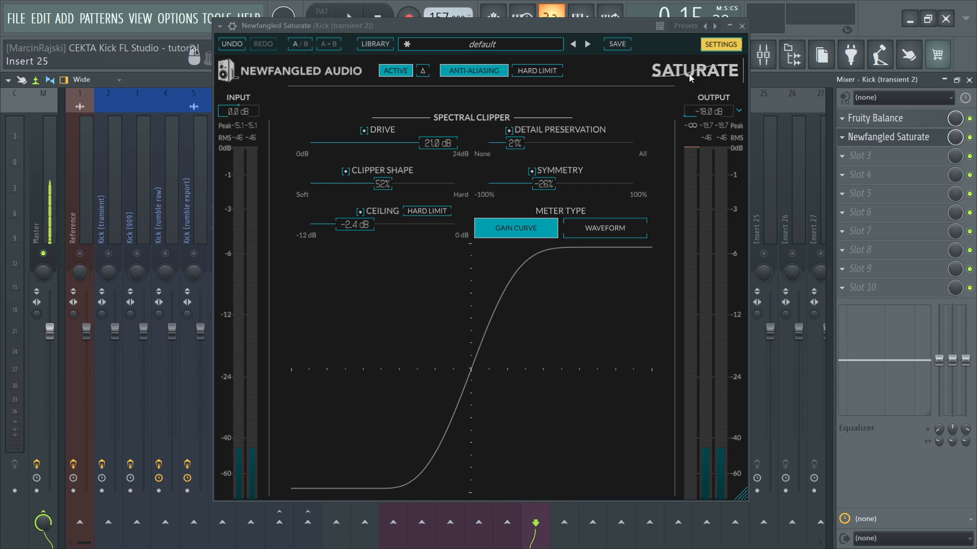
click(741, 26)
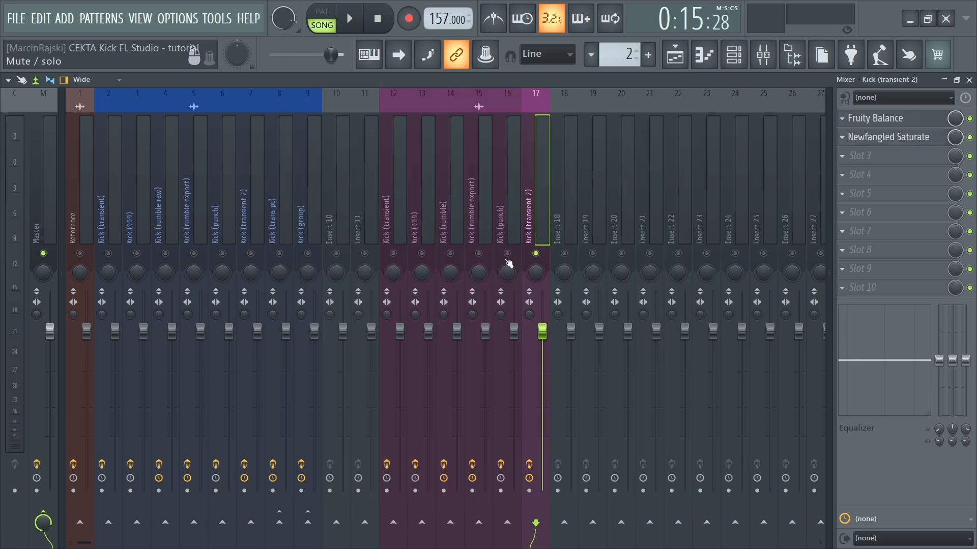
- Unmute Kick (transient), Kick (909), Kick (punch) and Kick (rumble export) for playback, keeping Kick (rumble) muted
click(393, 254)
click(421, 253)
click(450, 254)
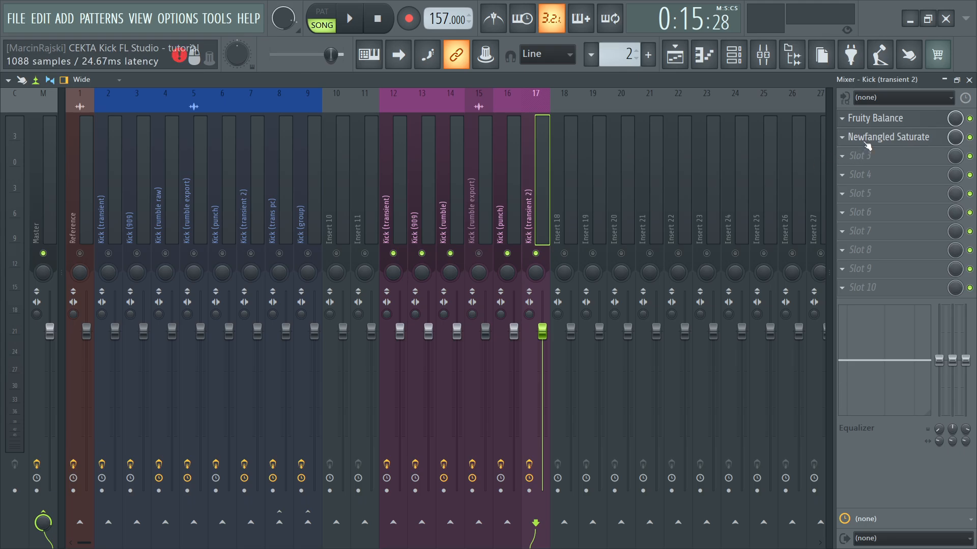
key(space)
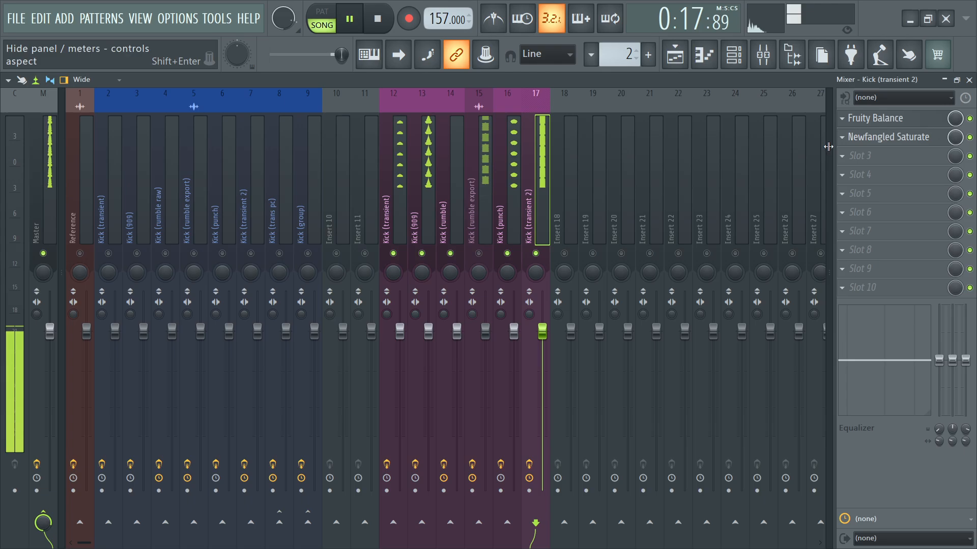
click(450, 253)
click(479, 253)
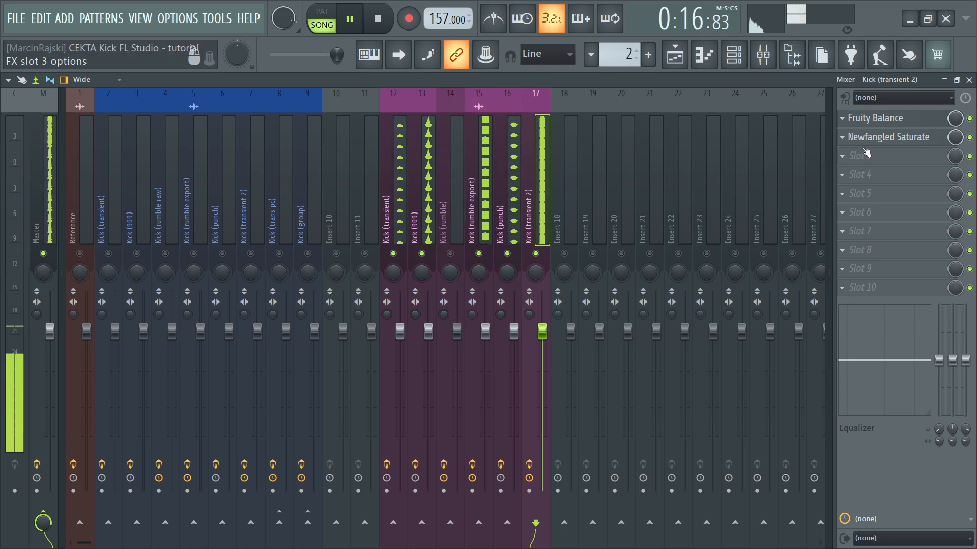
- Open Newfangled Saturate on Kick (transient 2) and compare the full layered kick with the effect bypassed and active
click(880, 137)
click(969, 137)
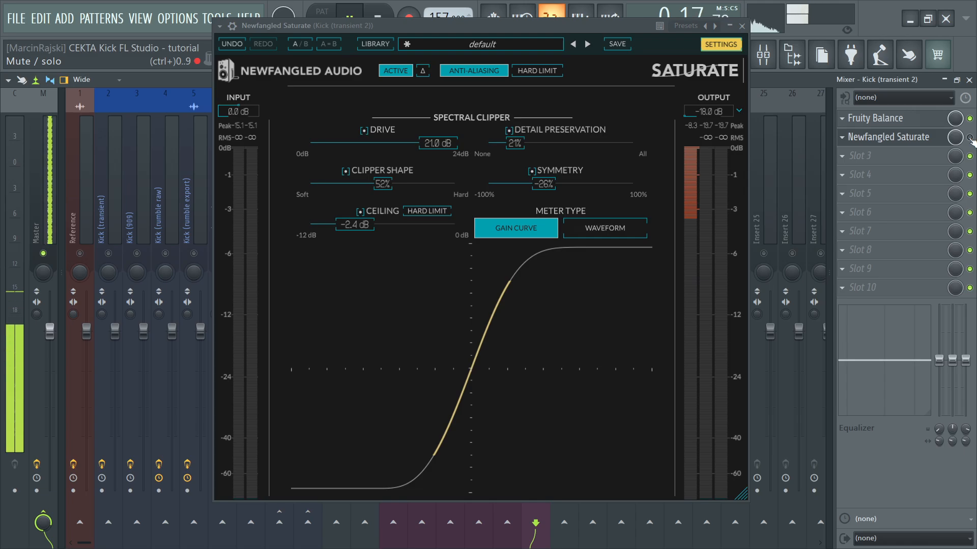
click(969, 137)
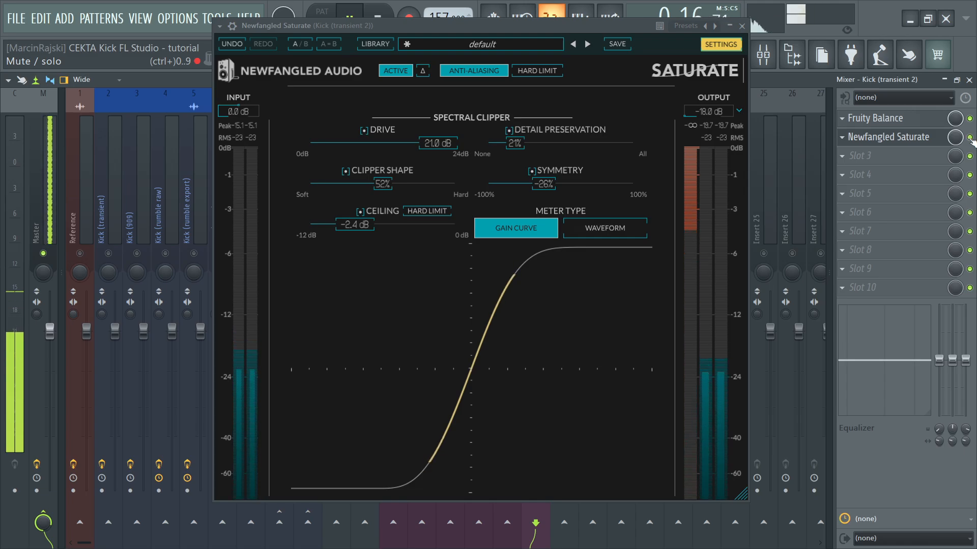
click(969, 136)
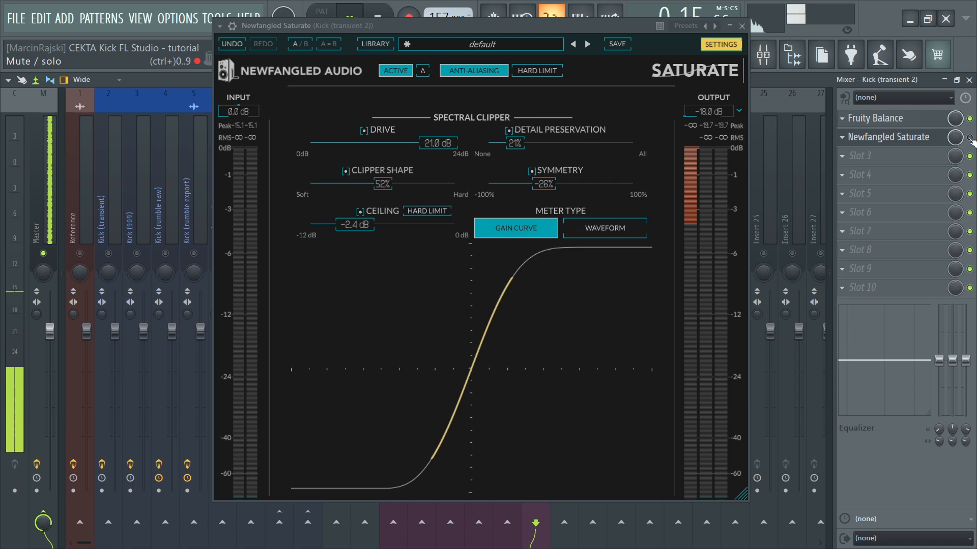
click(969, 137)
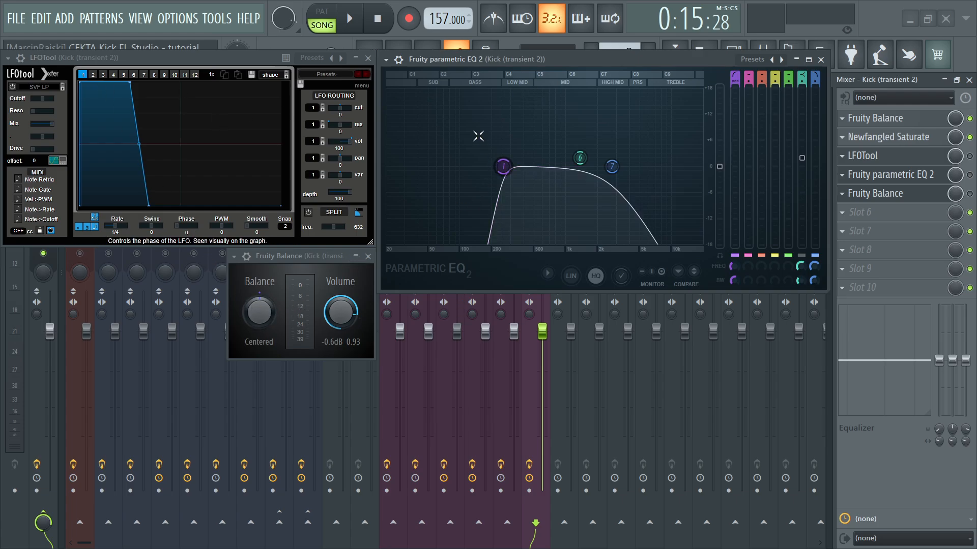
- Move the Fruity parametric EQ 2 window down to uncover the kick tracks' mixer meters, and start playback
drag(508, 63, 517, 352)
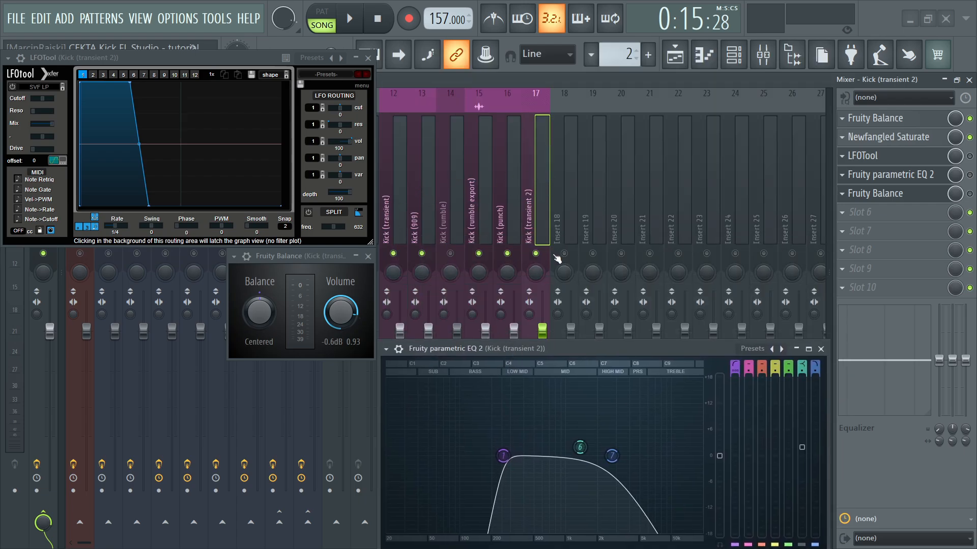
drag(524, 344, 521, 267)
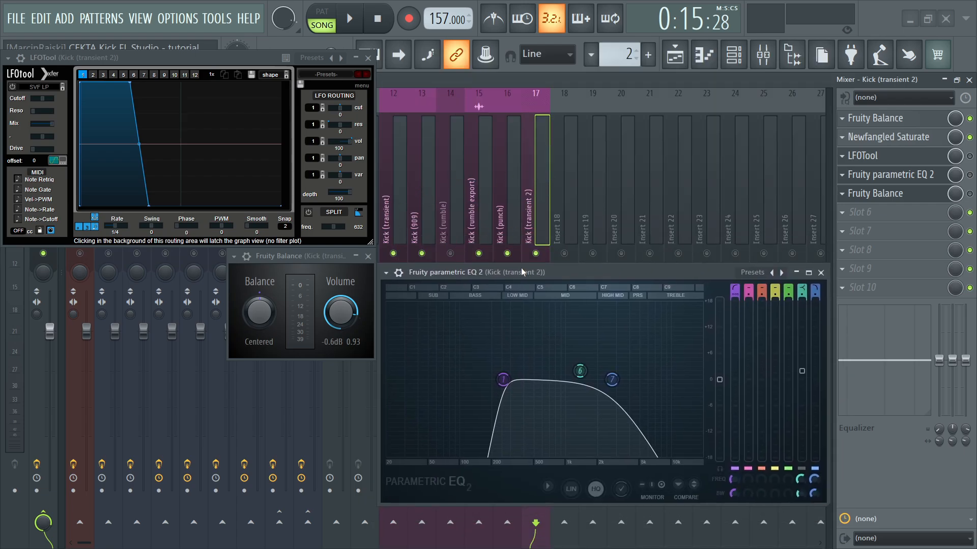
key(space)
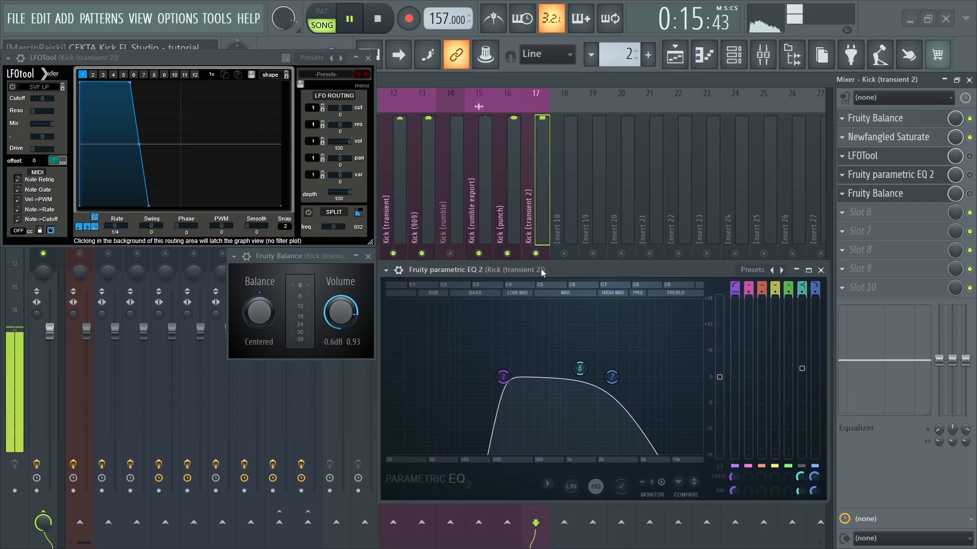
- Enable LFOTool, Fruity parametric EQ 2 and the second Fruity Balance on Kick (transient 2) while auditioning the playing kick
click(970, 156)
click(969, 156)
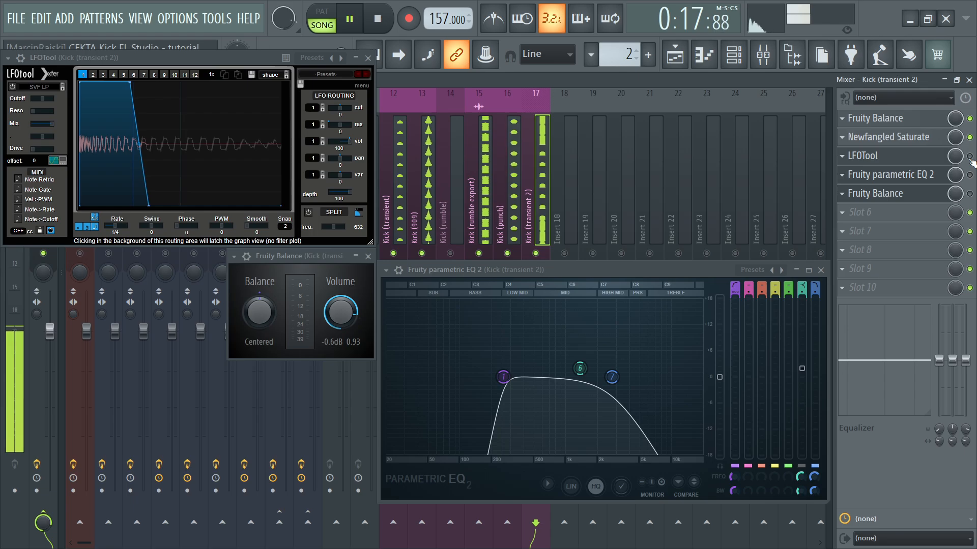
click(969, 156)
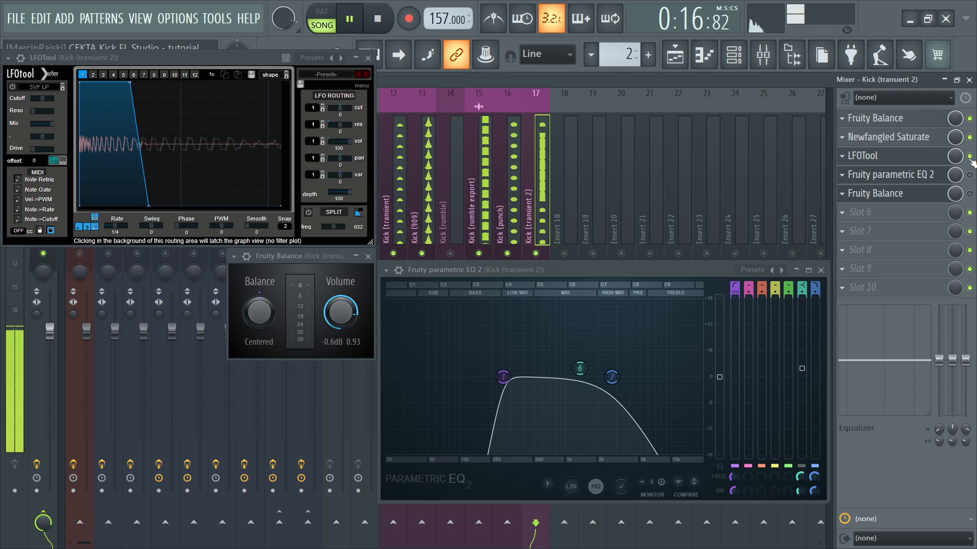
click(970, 175)
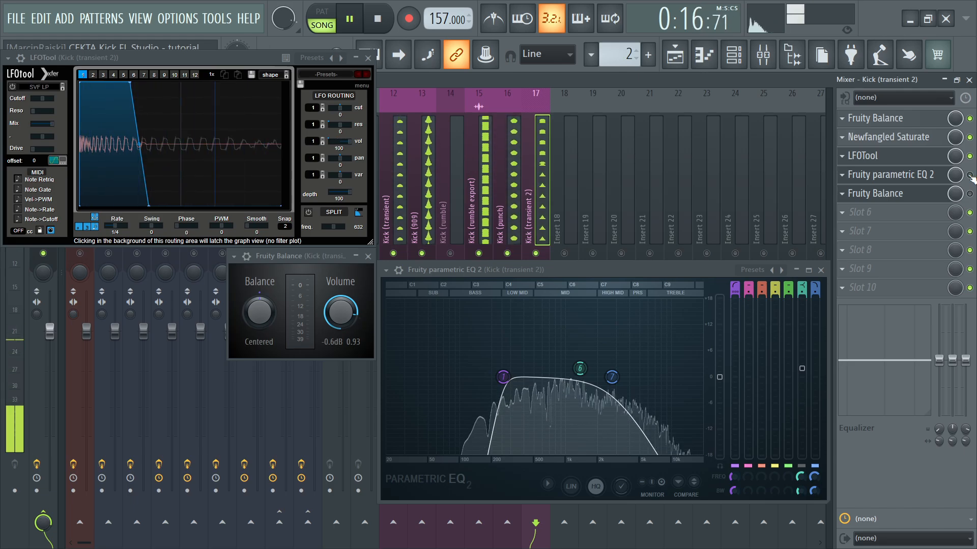
click(969, 194)
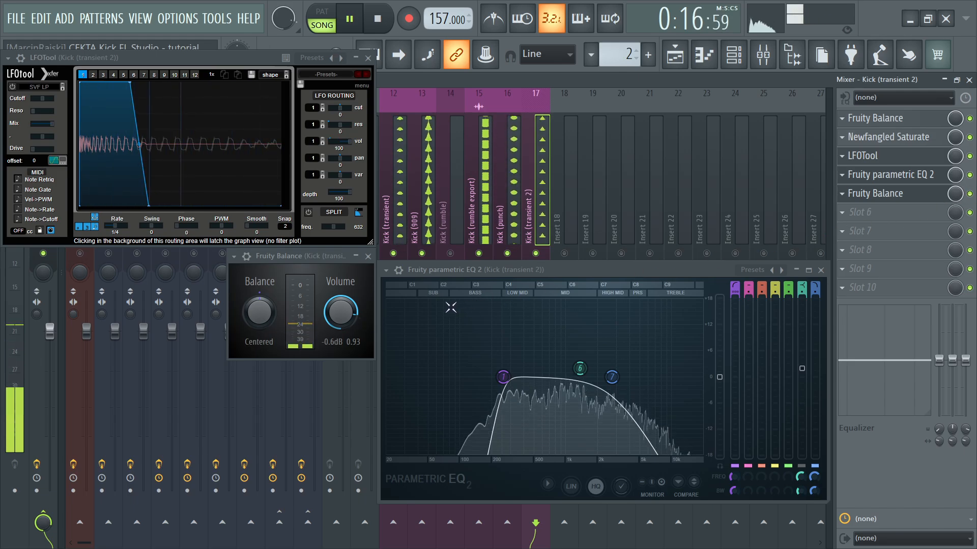
- Stop playback and add sends from Kick (transient), Kick (punch) and Kick (transient 2) to the Kick (trans pc) mixer track
key(space)
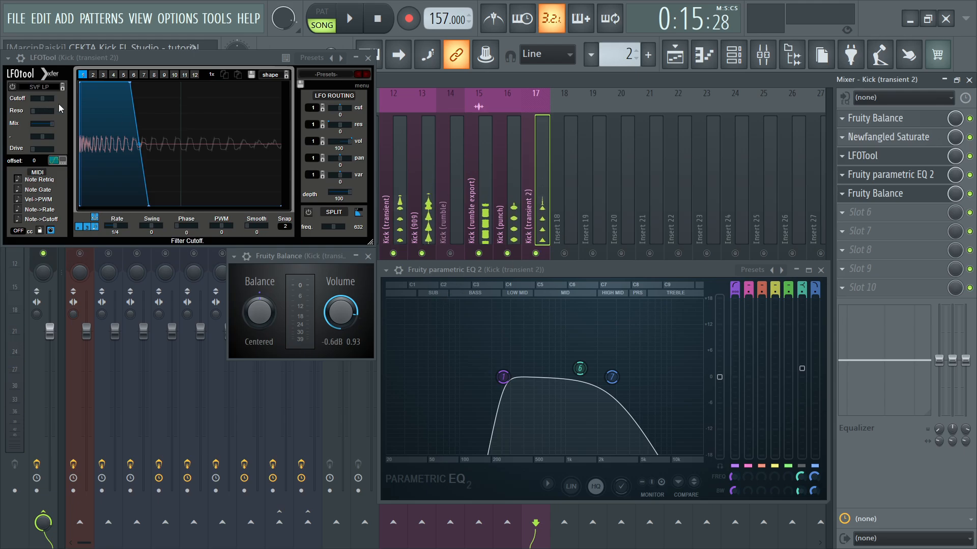
key(ctrl)
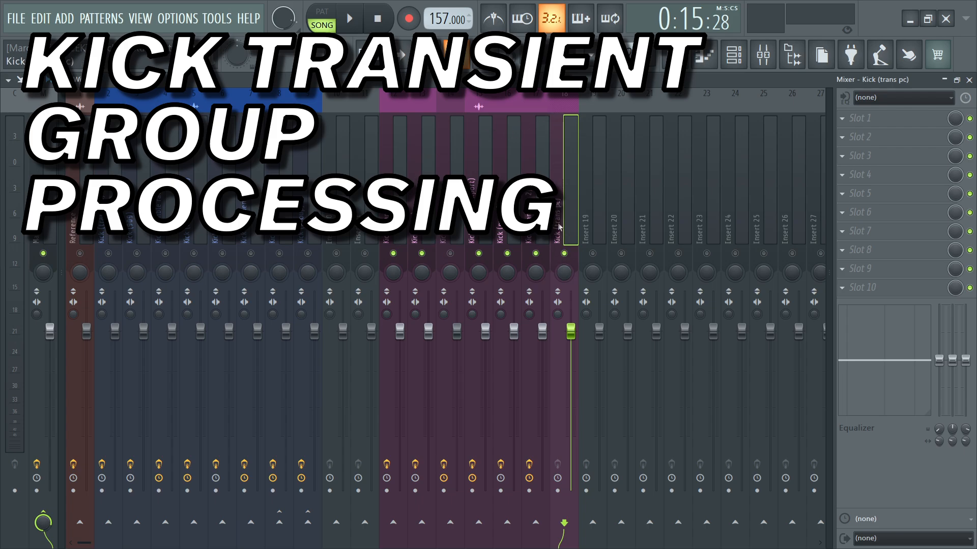
click(395, 221)
click(564, 523)
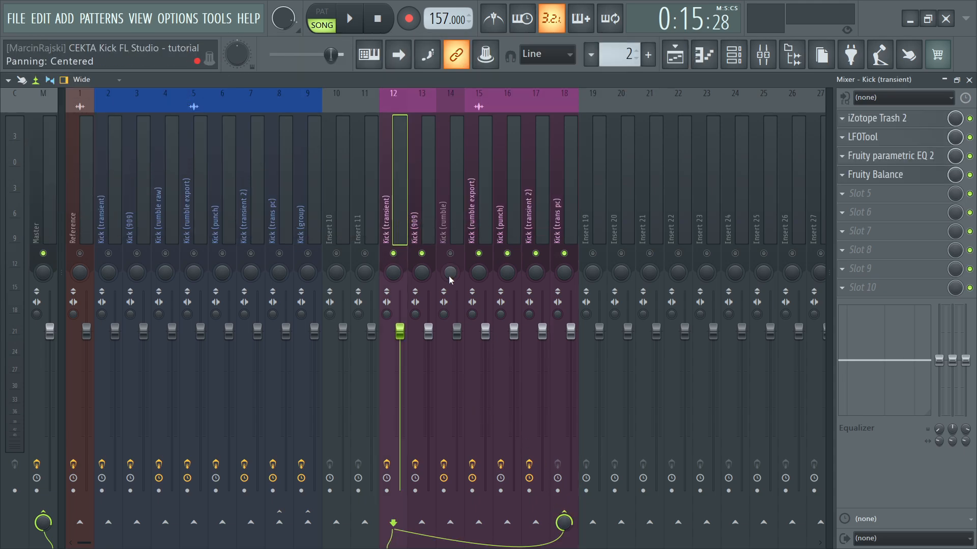
click(504, 235)
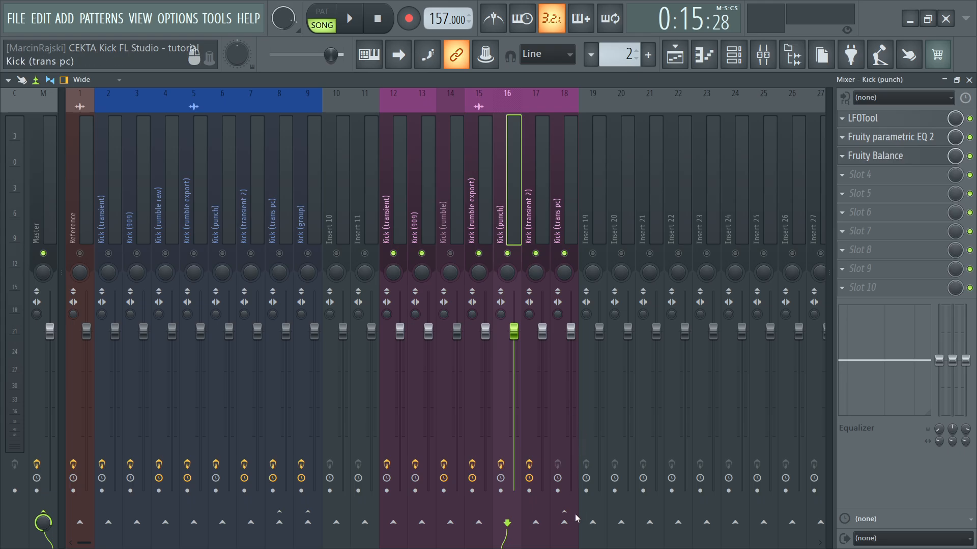
click(537, 242)
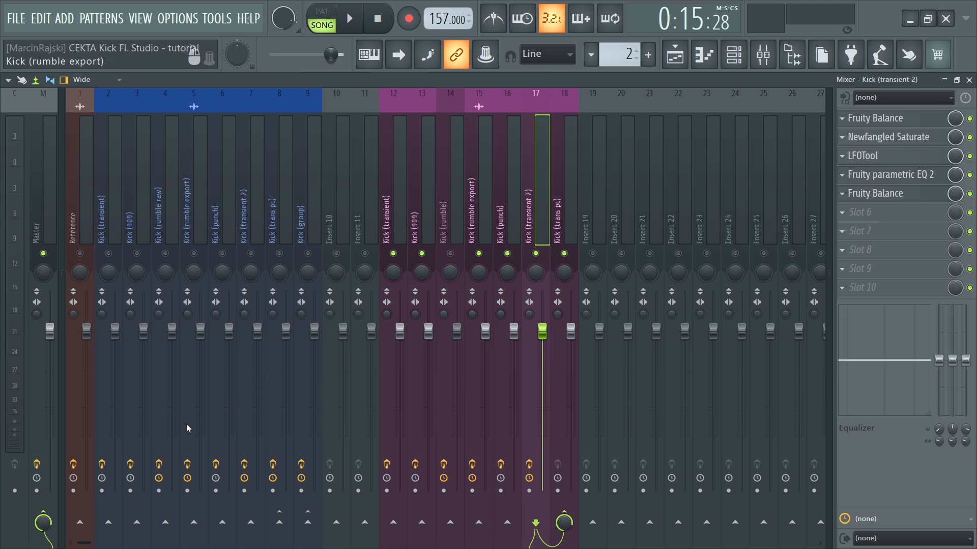
- Remove the direct Master sends from Kick (transient 2), Kick (transient) and Kick (punch)
click(44, 514)
click(397, 224)
click(507, 223)
- Play the layered kick with Kick (trans pc) muted to check the transient group routing
click(568, 264)
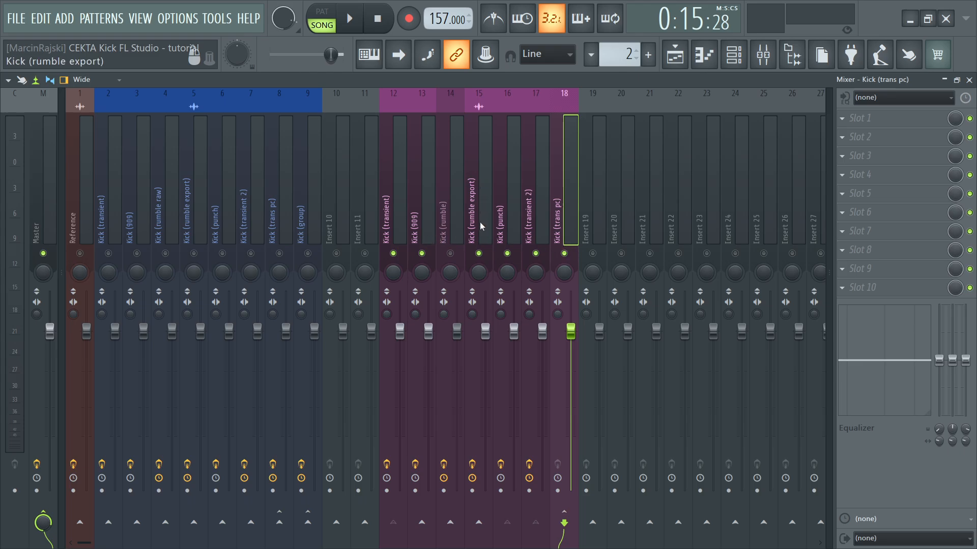
key(space)
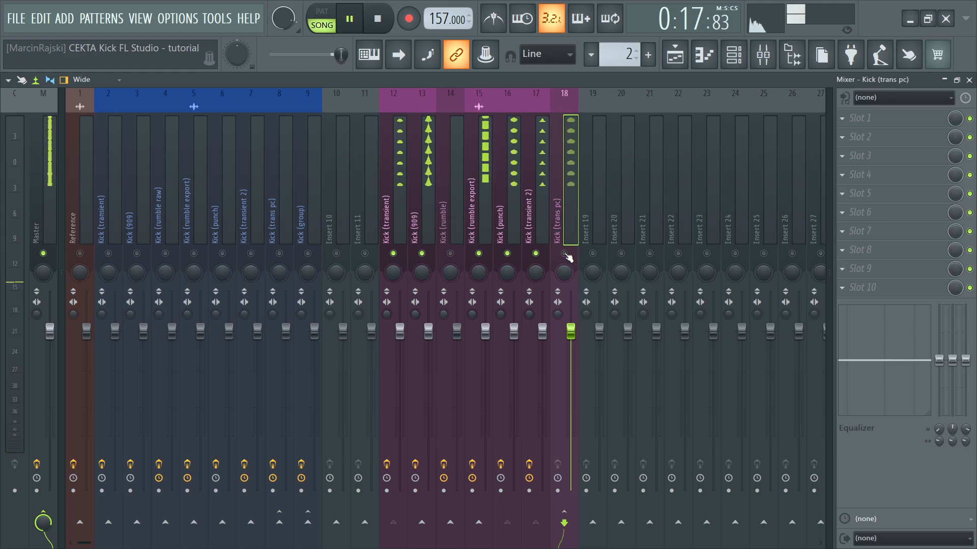
key(space)
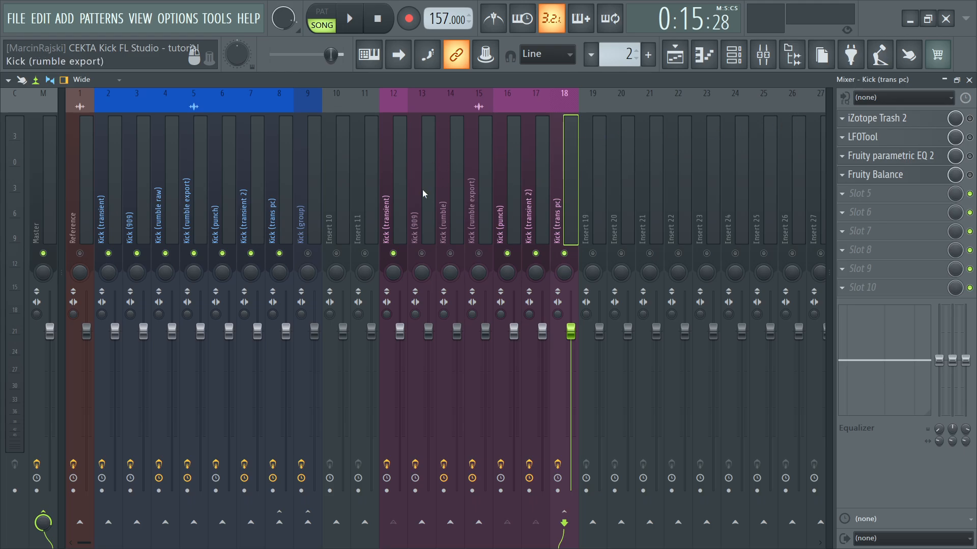
- Open iZotope Trash 2 on Kick (trans pc) and enable the effect
click(387, 226)
click(516, 224)
click(563, 226)
click(868, 118)
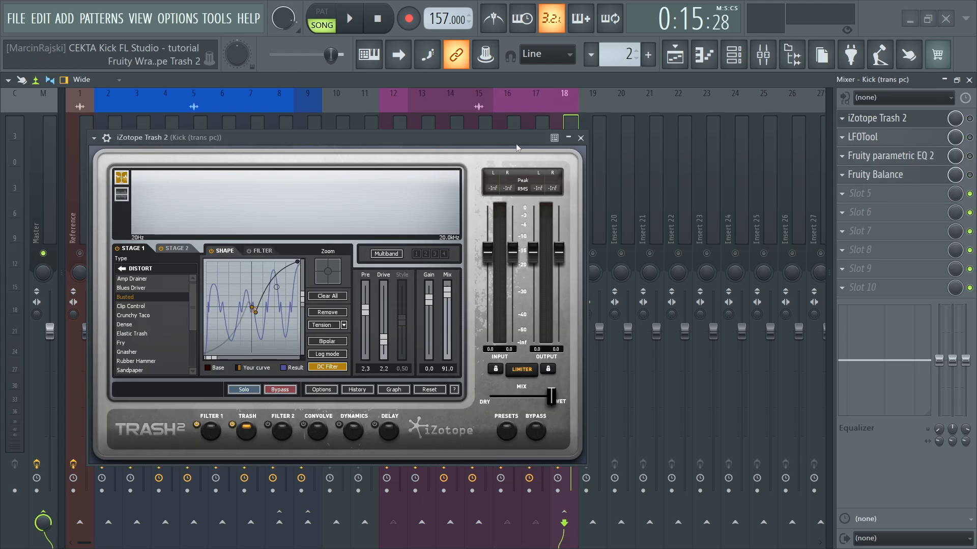
click(580, 138)
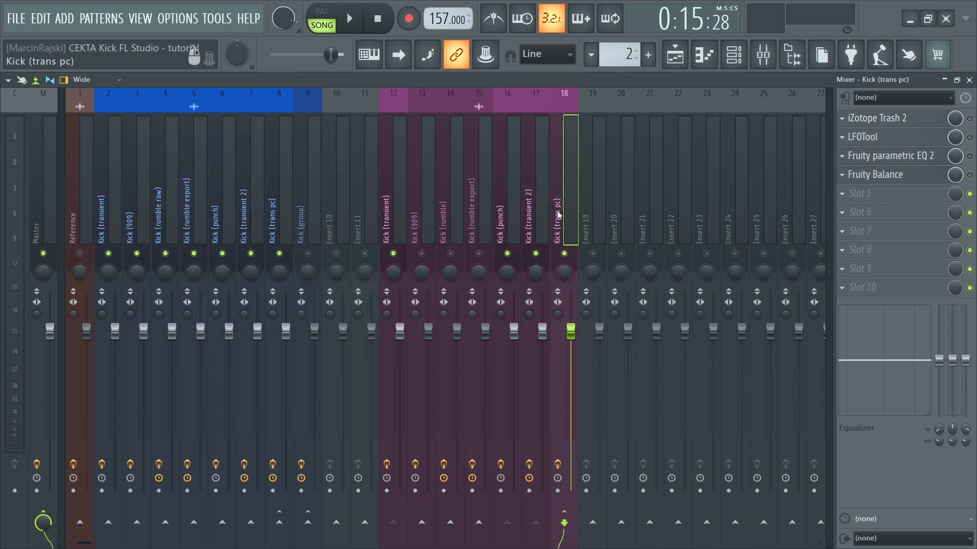
click(868, 118)
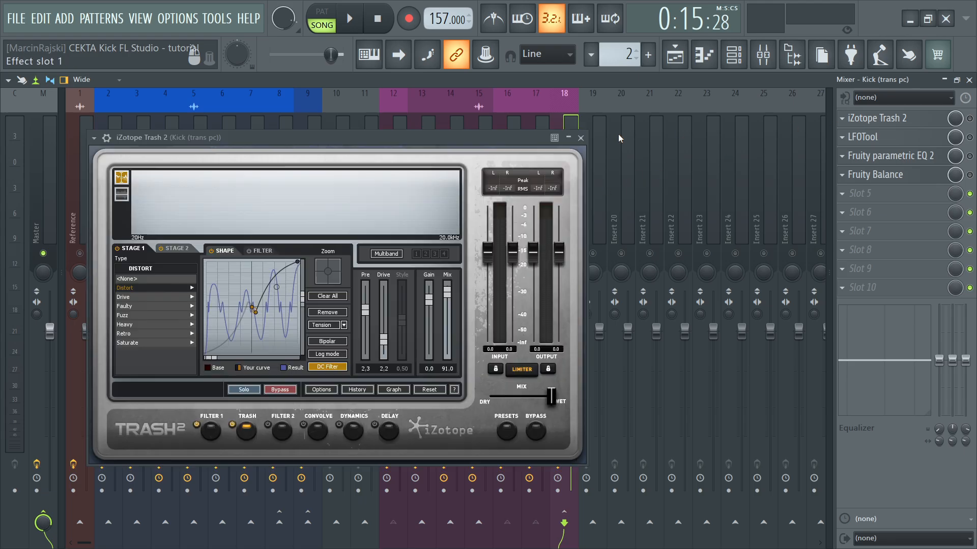
click(970, 119)
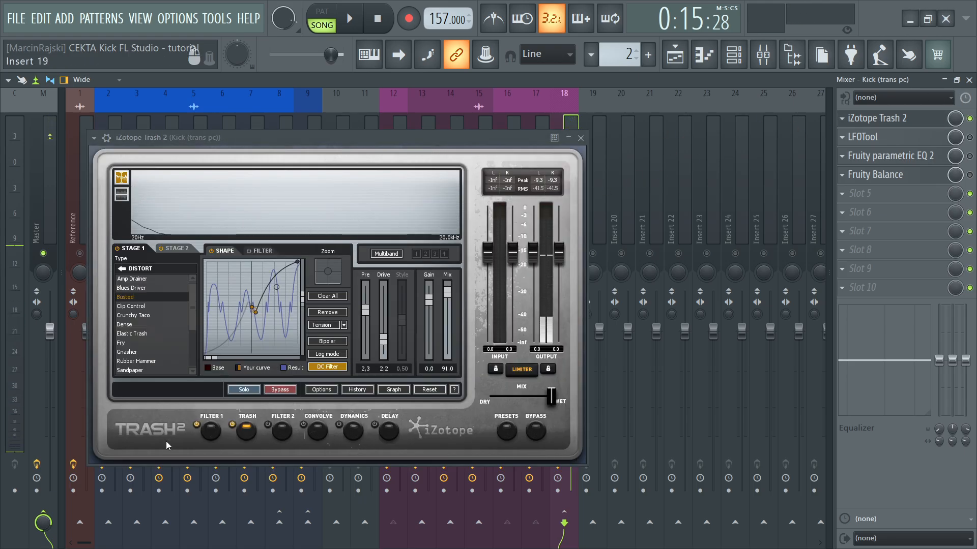
- Disable the Rez HP node in Trash 2's Filter 1 and turn off distortion Stage 1
click(212, 427)
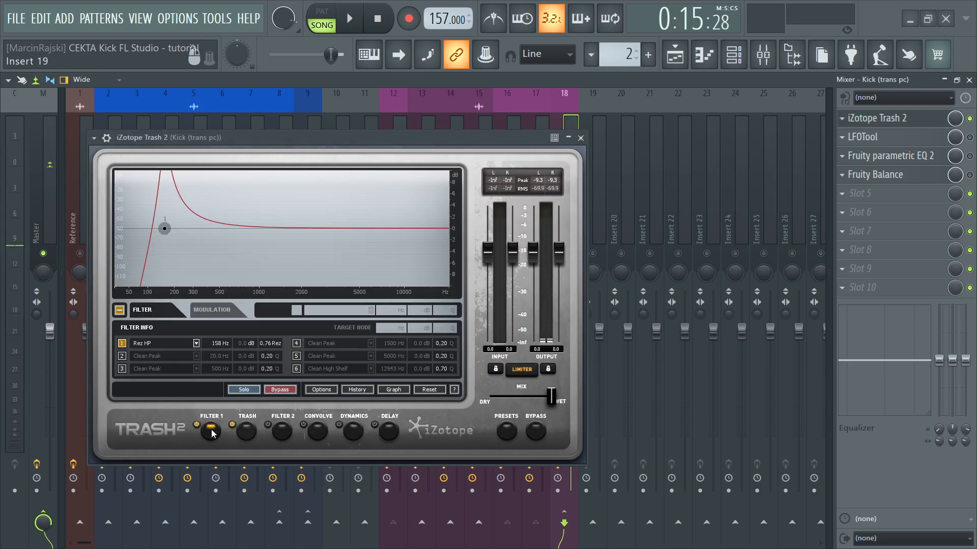
click(121, 343)
click(245, 431)
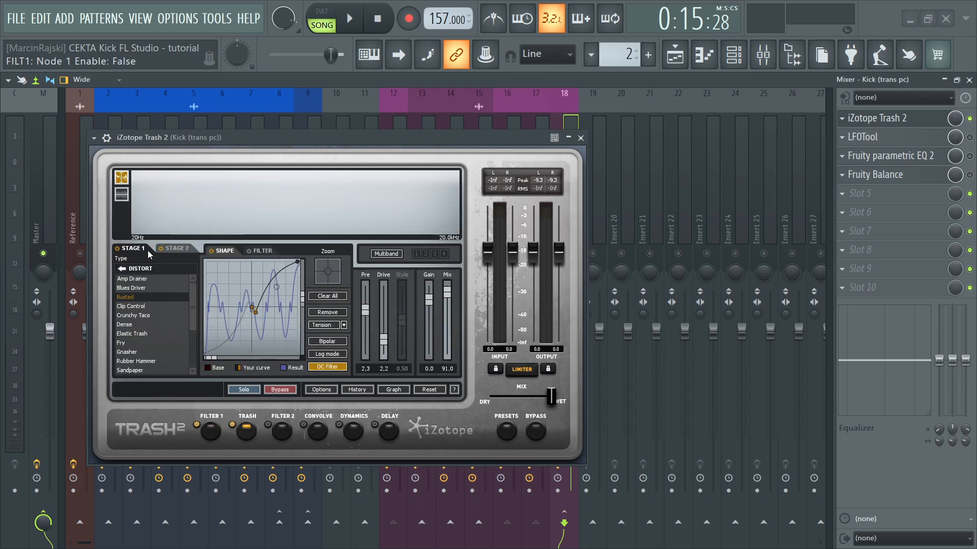
click(118, 249)
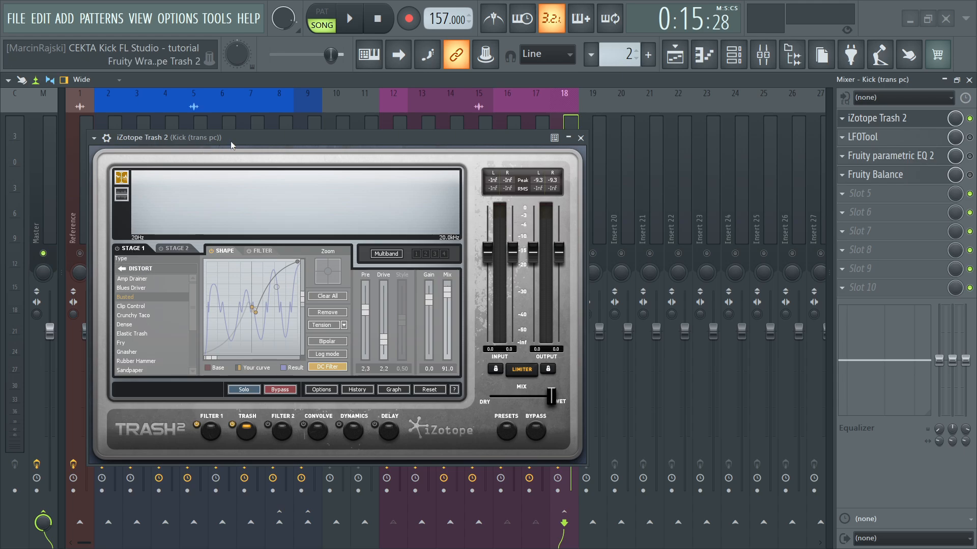
- Compare the playing transient group with Trash 2's Busted distortion in Stage 1 off and on, leaving Stage 1 enabled
drag(230, 140, 368, 110)
key(space)
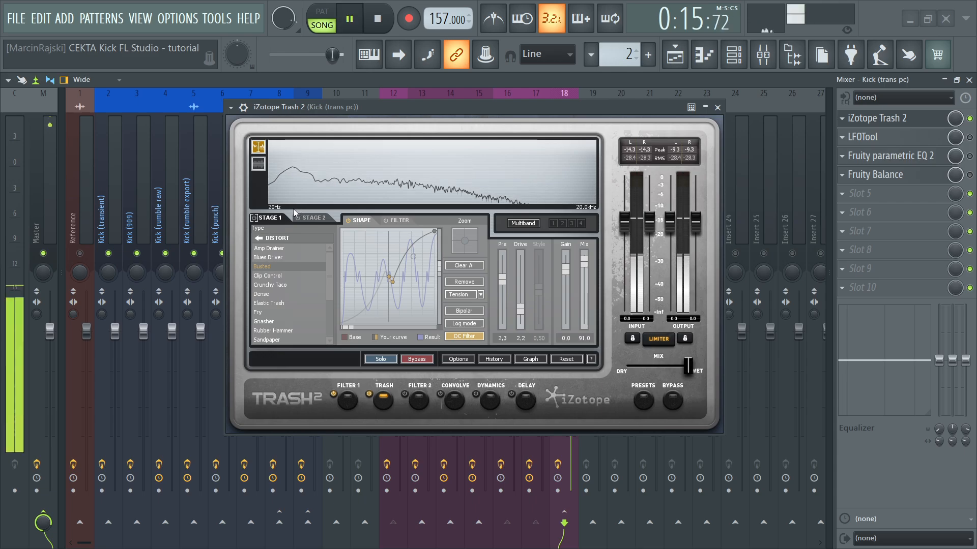
click(254, 219)
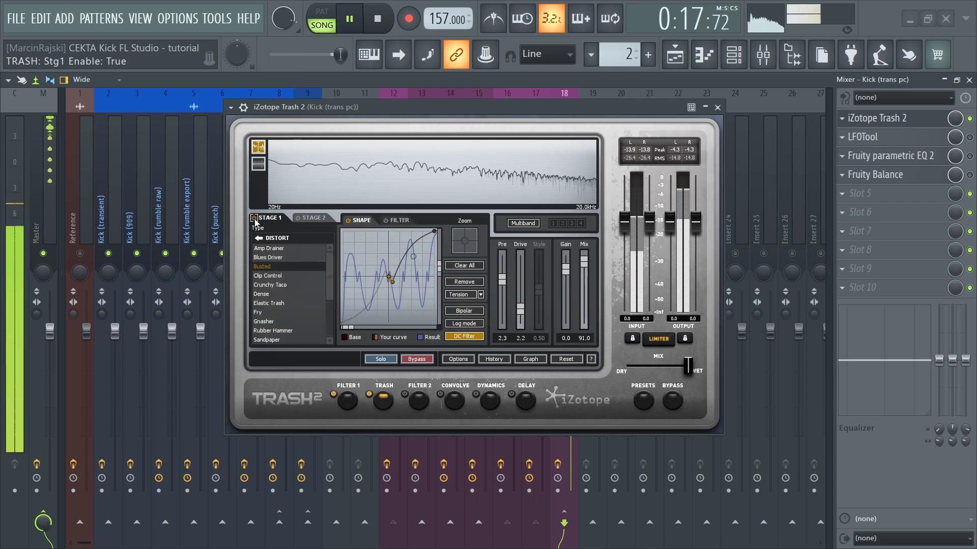
click(254, 219)
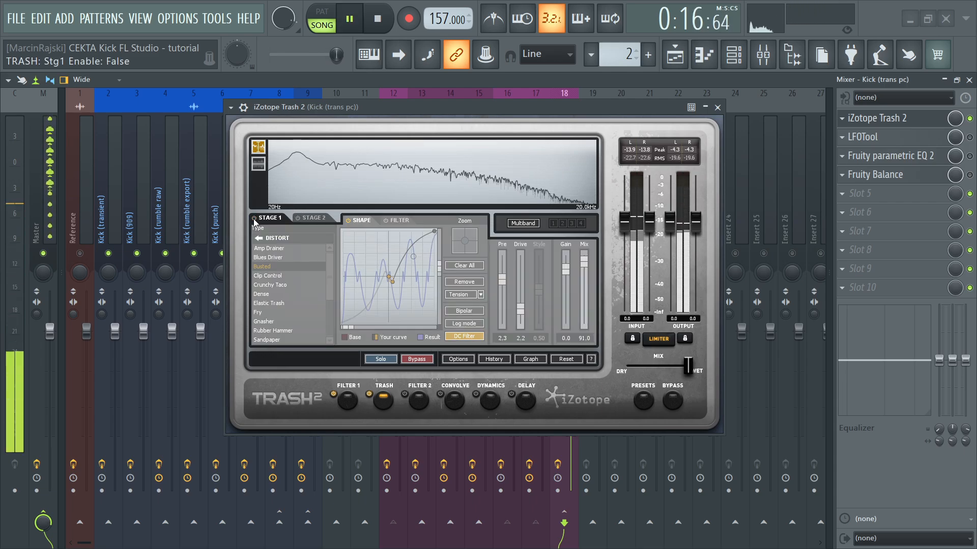
click(254, 219)
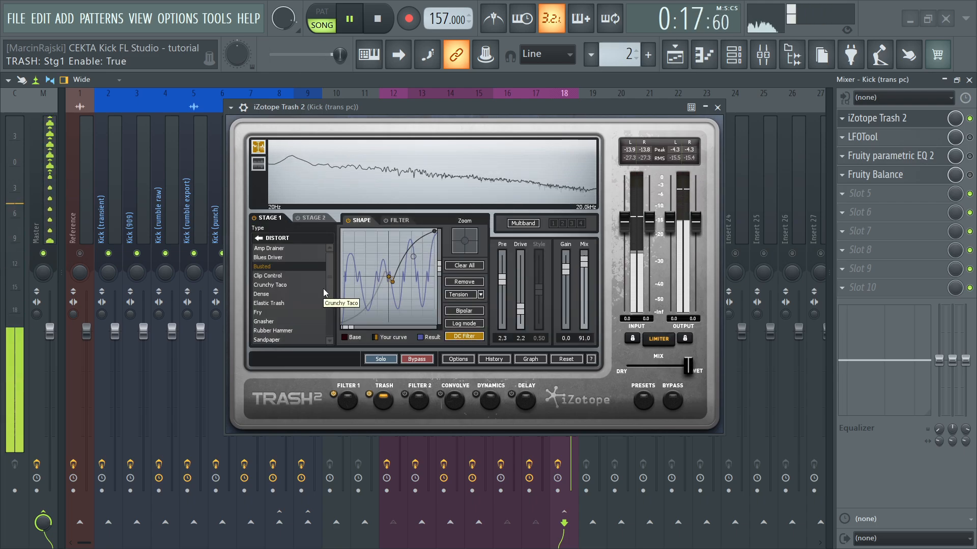
key(space)
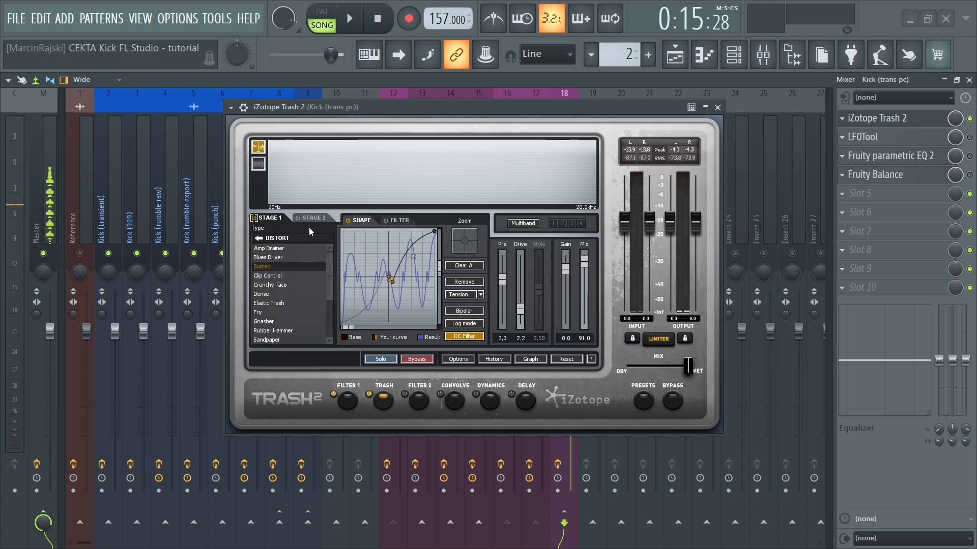
- Enable Trash 2's Stage 2 with its Tarnish distortion, comparing the playing transient group with the stage off and on
click(309, 218)
click(298, 218)
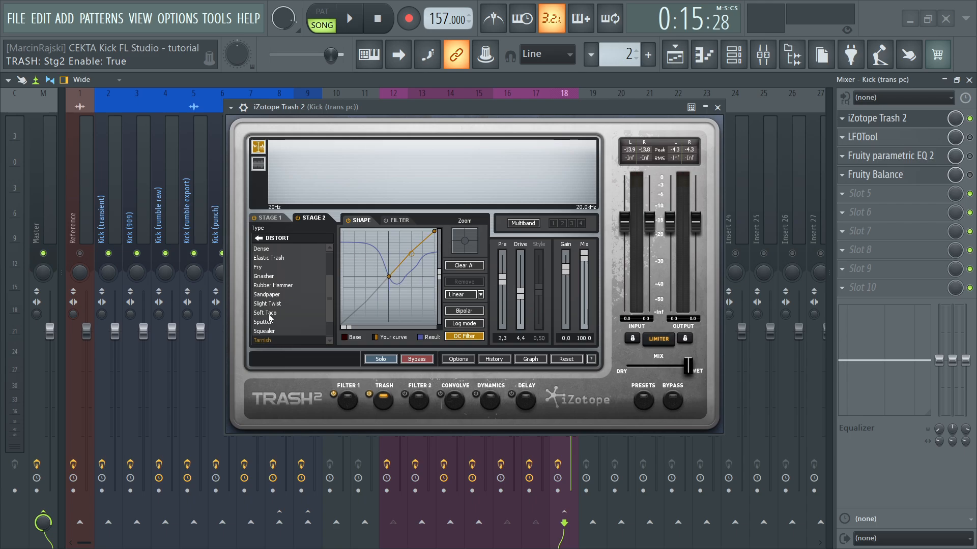
click(299, 219)
click(299, 219)
key(space)
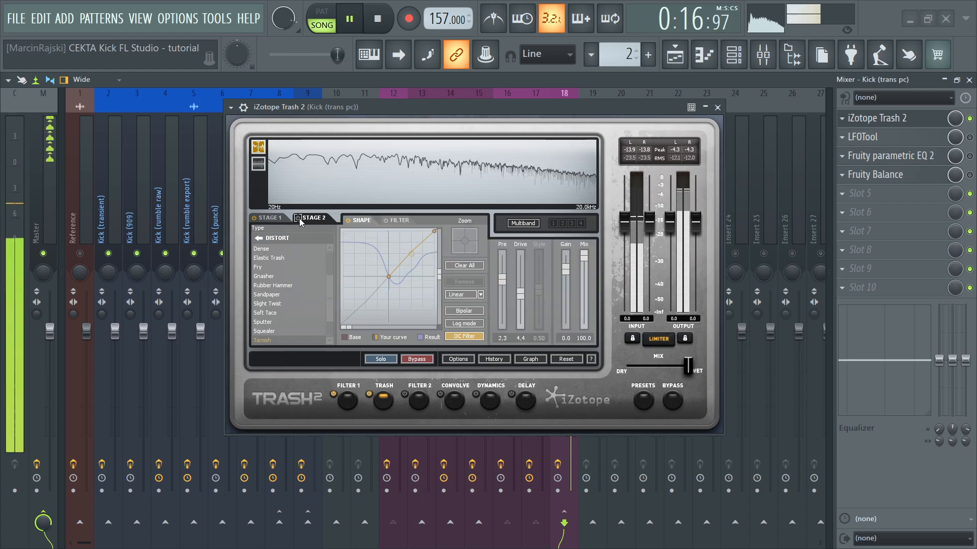
click(300, 221)
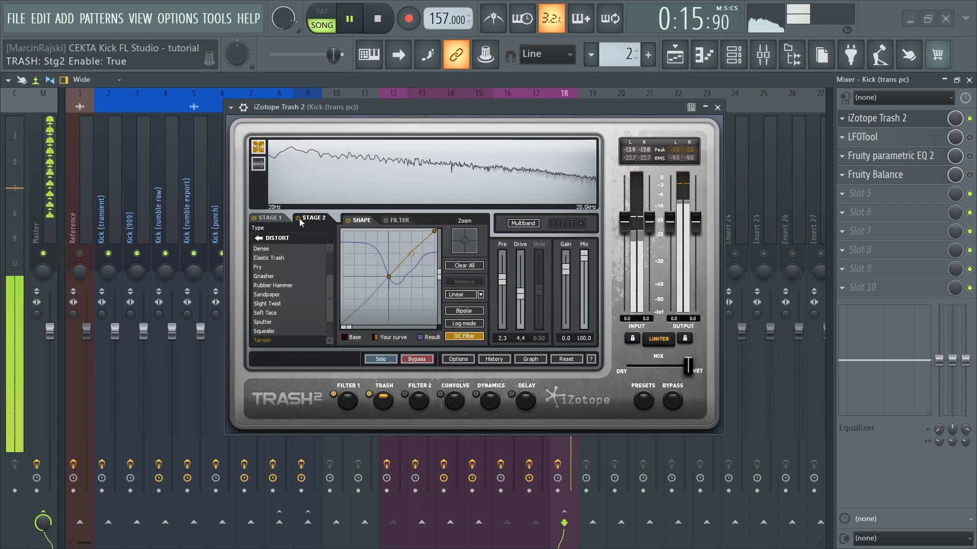
click(298, 219)
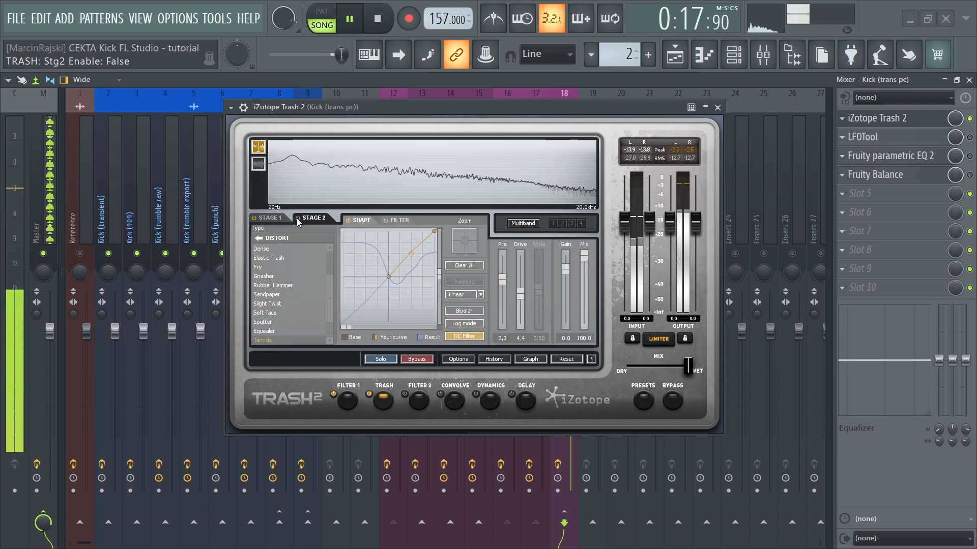
click(298, 219)
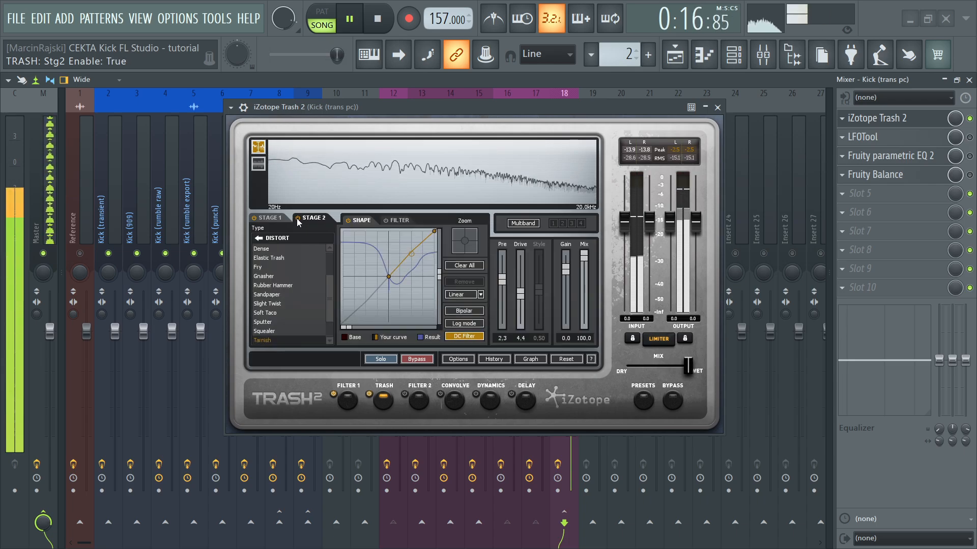
key(space)
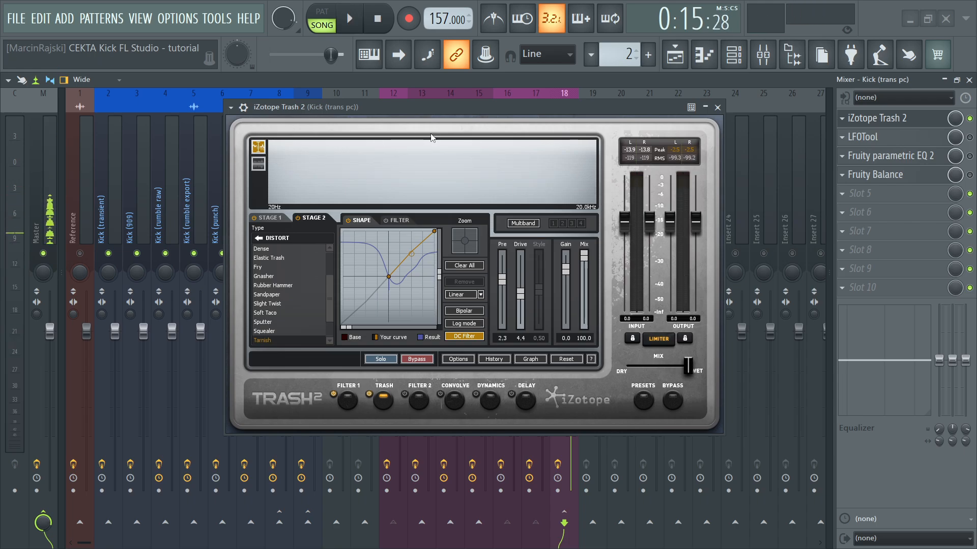
- Review Trash 2's signal flow graph from Filter 1, and enable the filter's Rez HP node
click(352, 404)
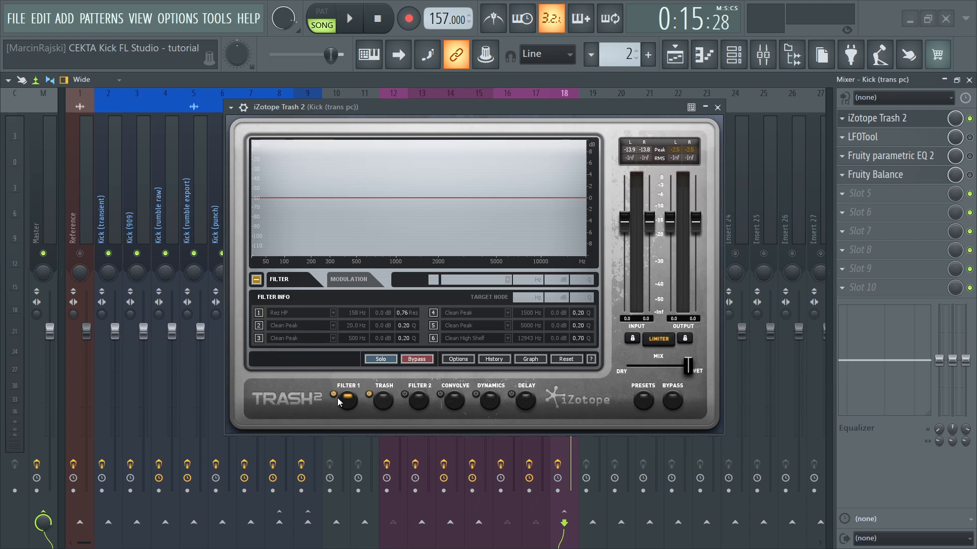
click(529, 359)
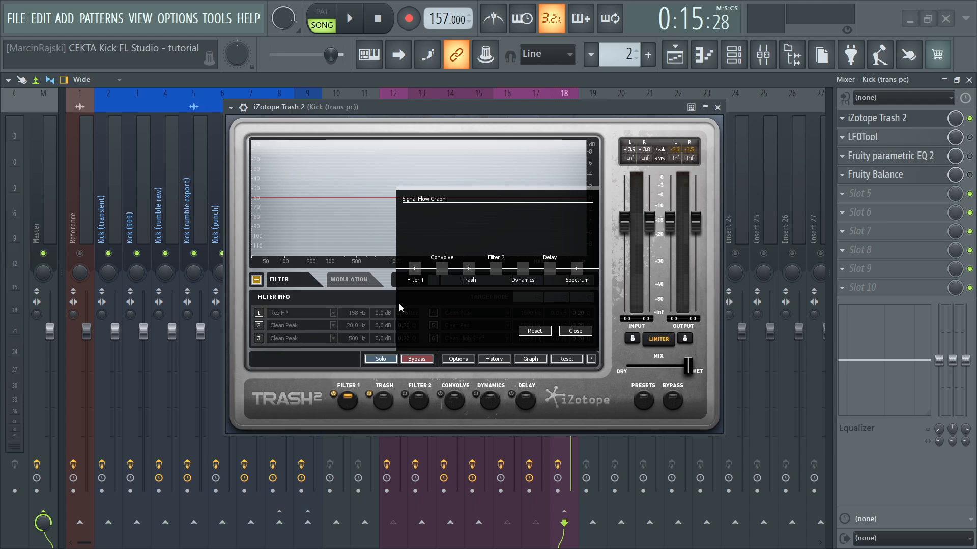
click(575, 332)
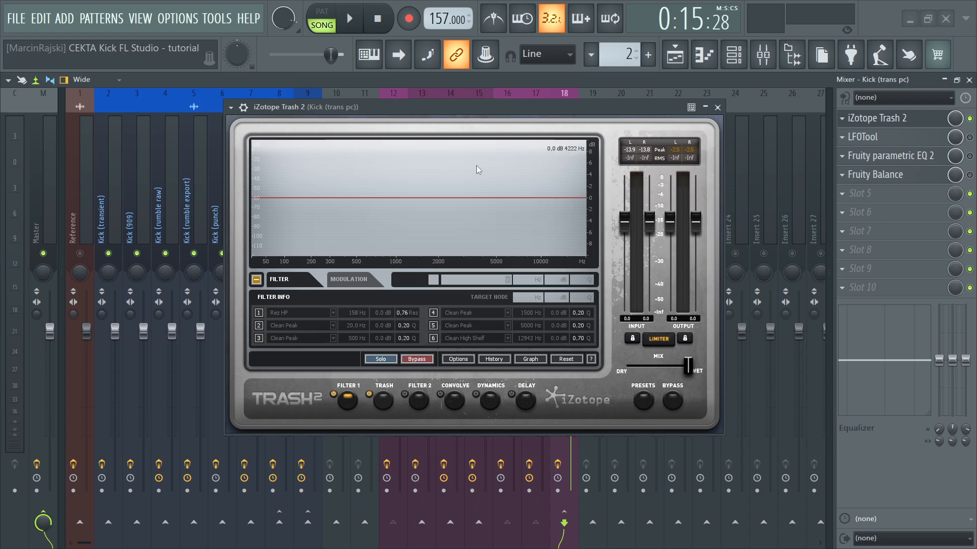
click(258, 313)
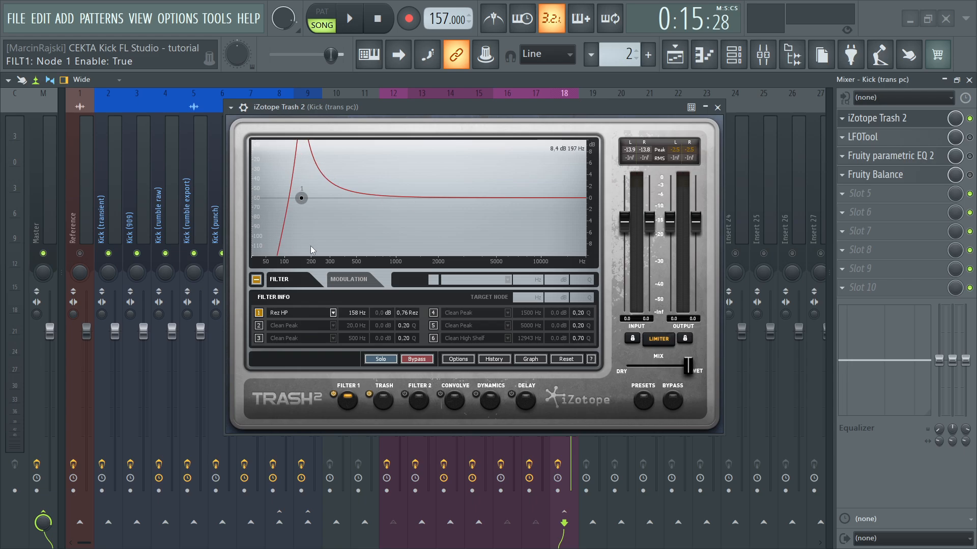
- Try sweeping the Rez HP node's frequency during playback, and undo the frequency changes
key(space)
drag(355, 315, 396, 185)
key(ctrl+z)
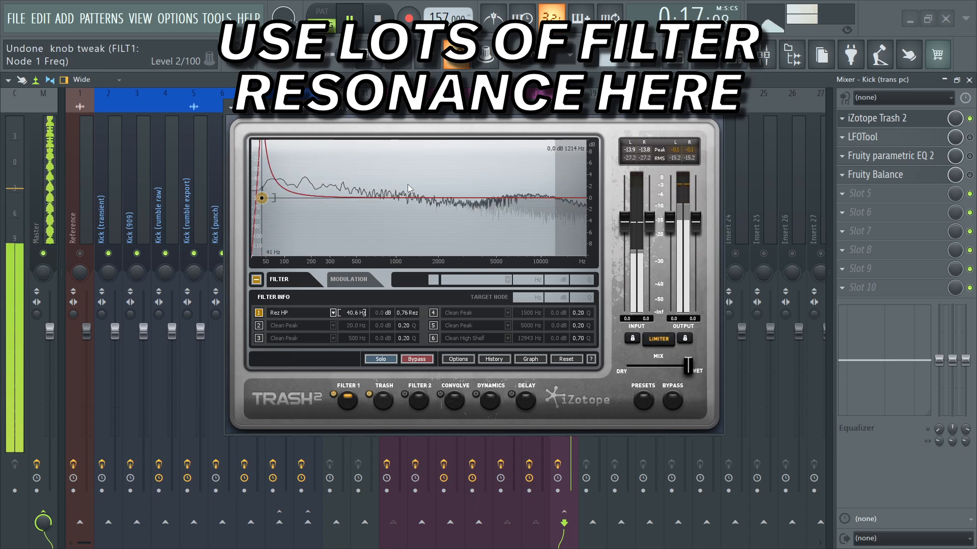
key(ctrl+z)
key(ctrl+z)
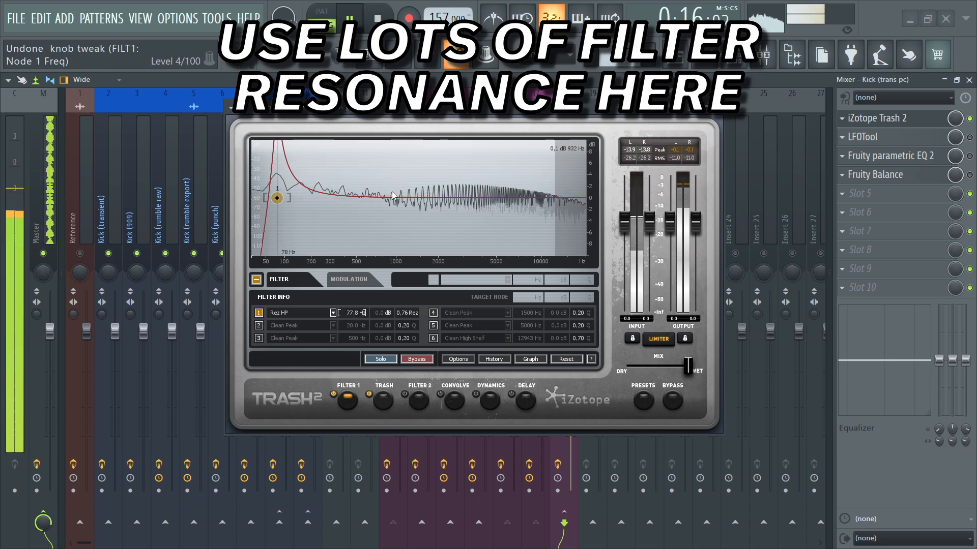
key(ctrl+z)
key(ctrl+z)
key(ctrl+z)
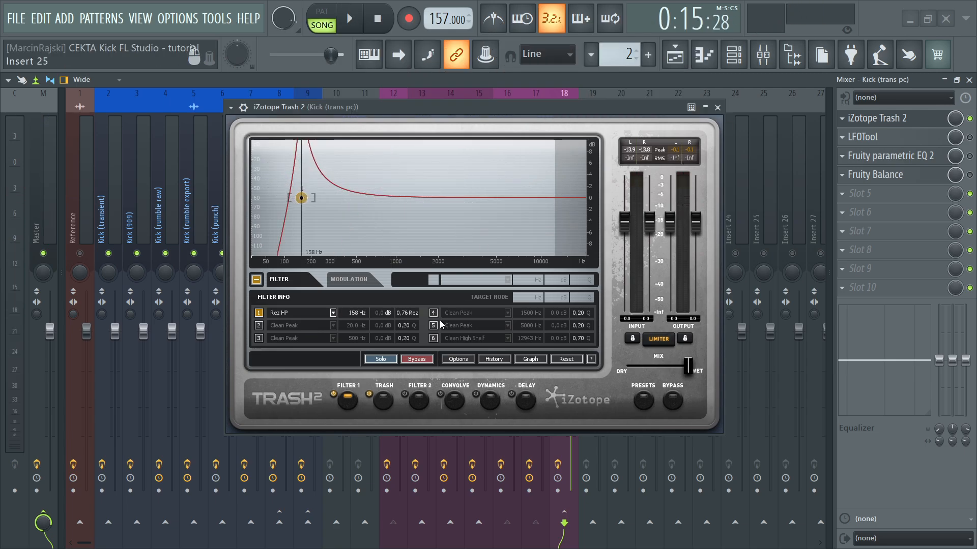
- Compare the transient group with Trash 2's Filter 1 off and on during playback, leaving the filter enabled
click(333, 394)
click(332, 394)
click(333, 394)
click(332, 394)
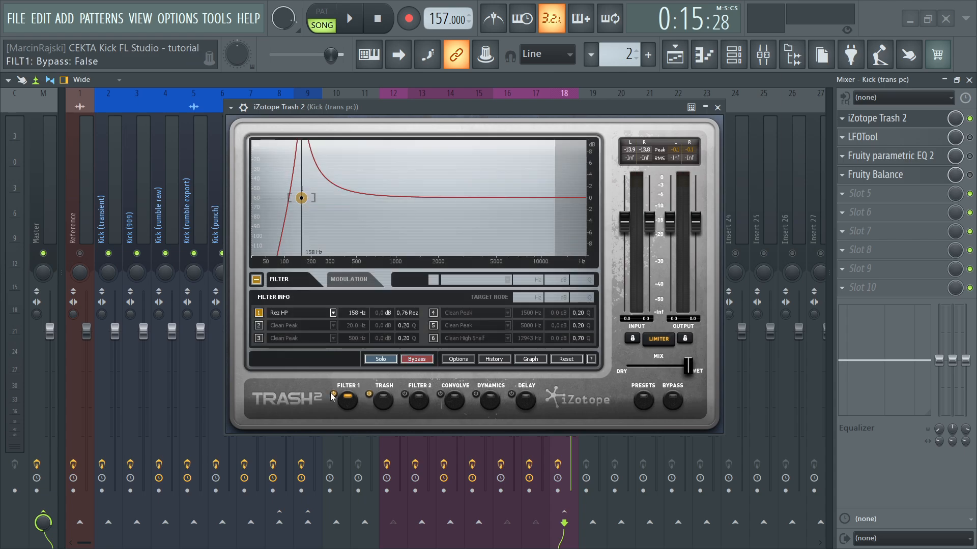
key(space)
click(332, 394)
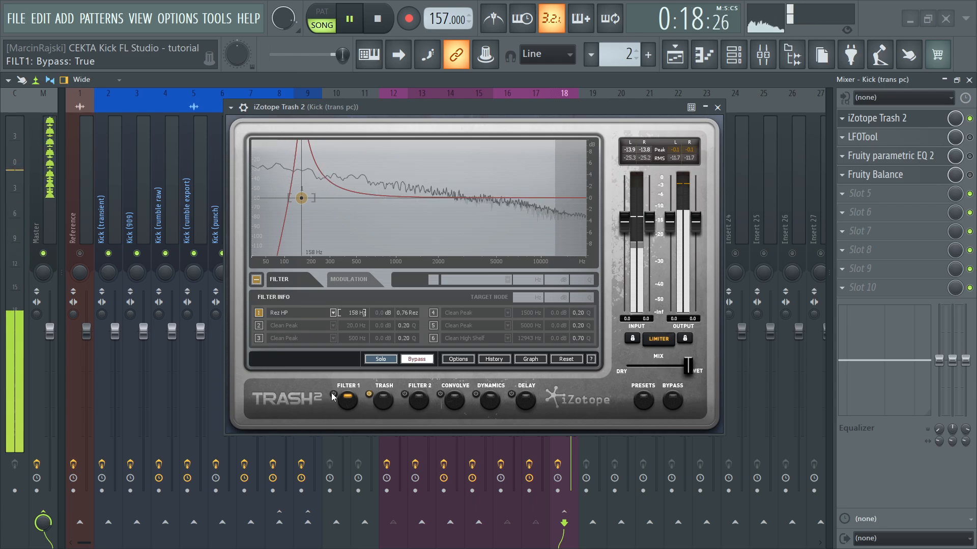
click(332, 394)
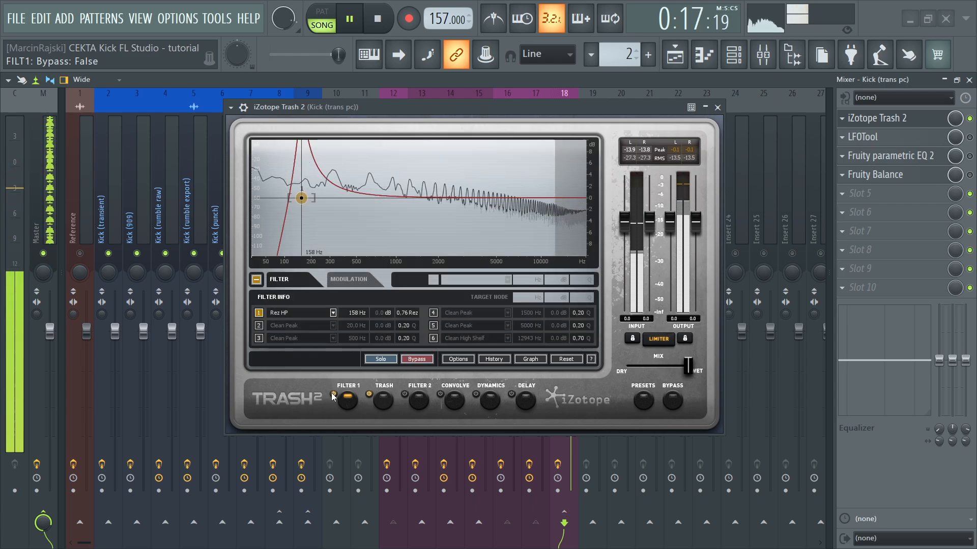
click(332, 395)
click(332, 395)
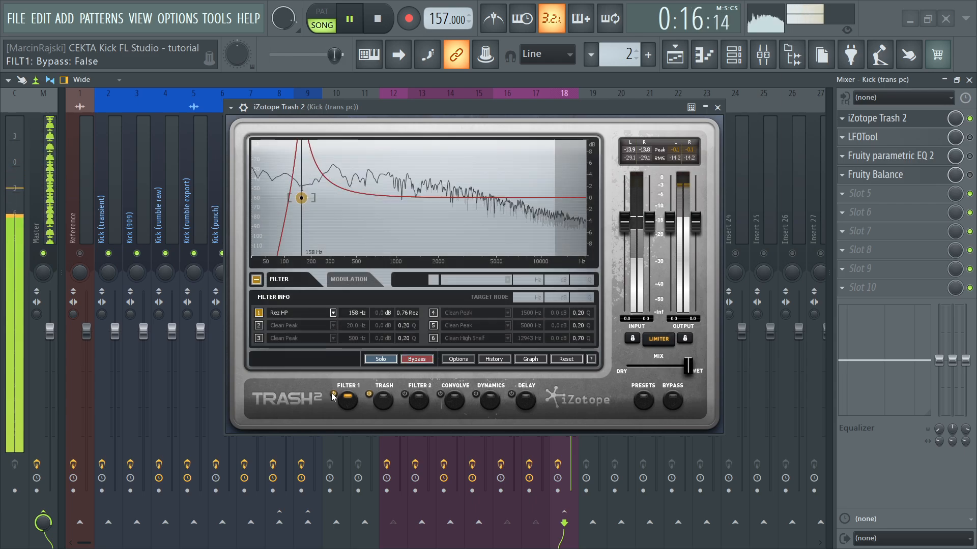
key(space)
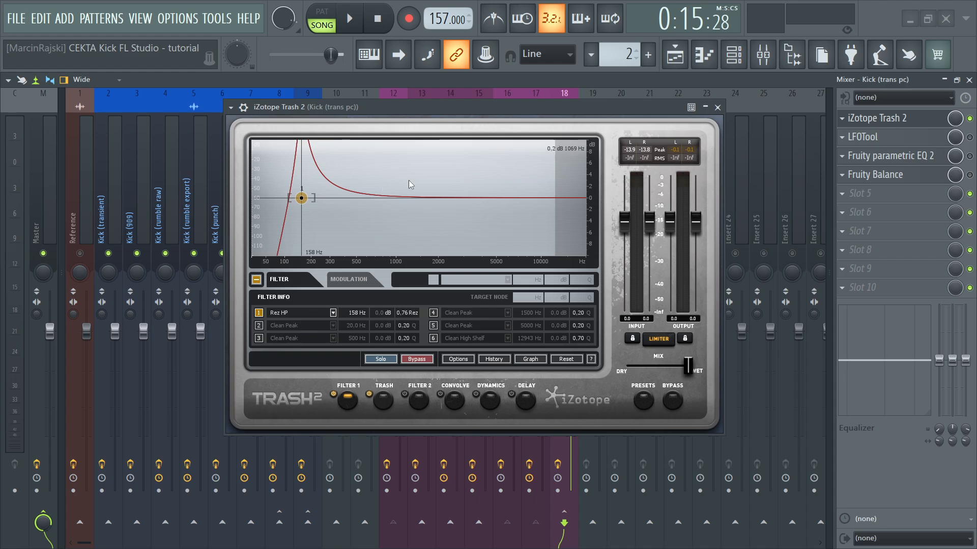
- Enable LFOTool on Kick (trans pc) and review its volume envelope against the waveform during playback
click(718, 107)
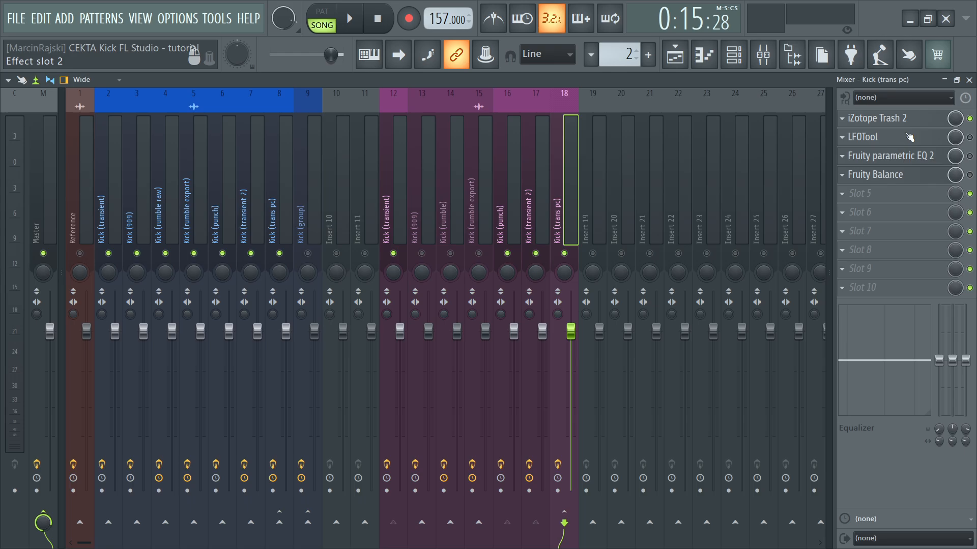
click(944, 140)
drag(226, 41, 449, 77)
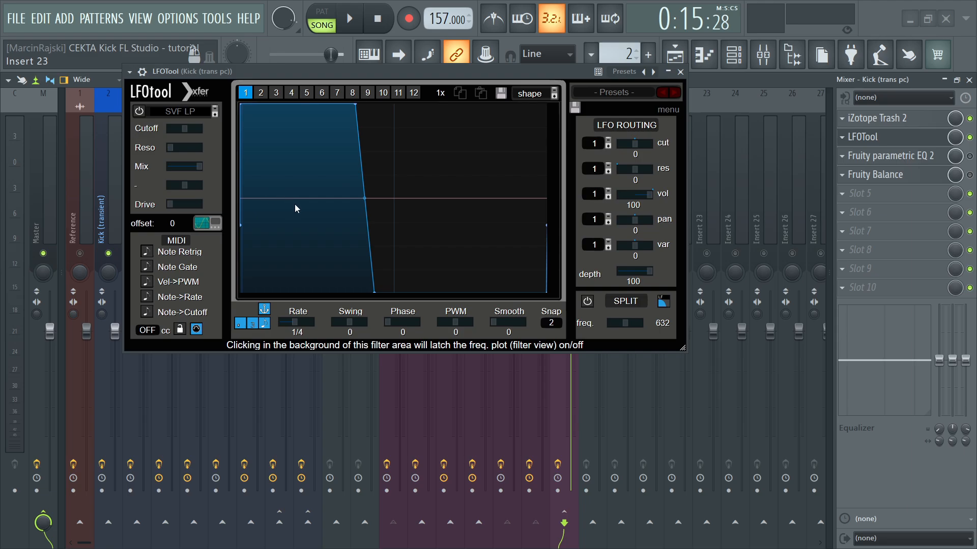
key(space)
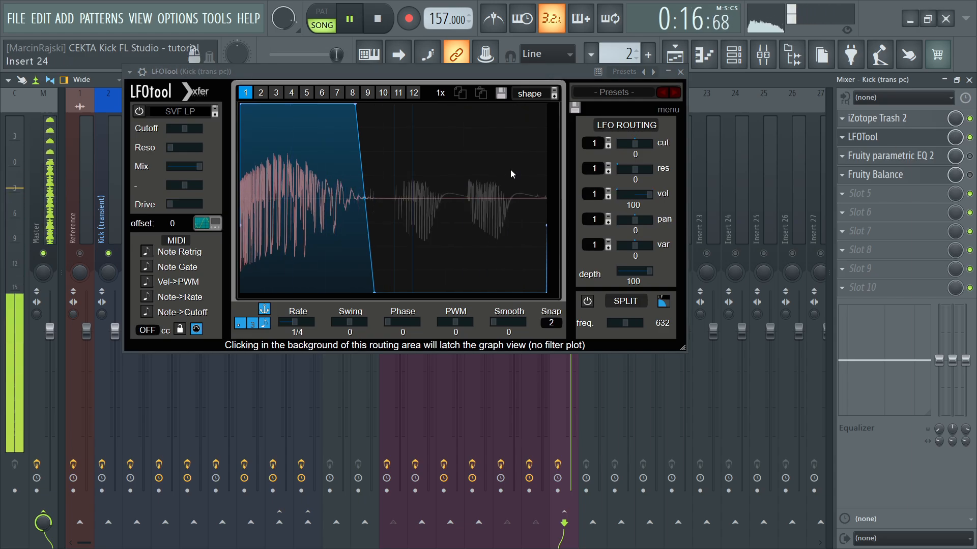
key(space)
- Enable Fruity parametric EQ 2 on Kick (trans pc) and review its low-cut and high-cut curve during playback
click(890, 156)
drag(178, 61, 386, 125)
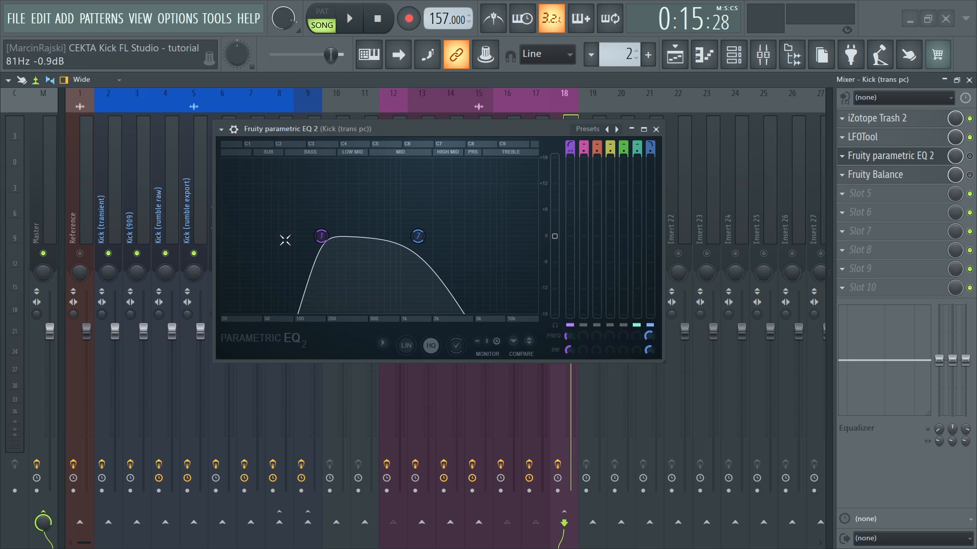
drag(399, 126, 485, 245)
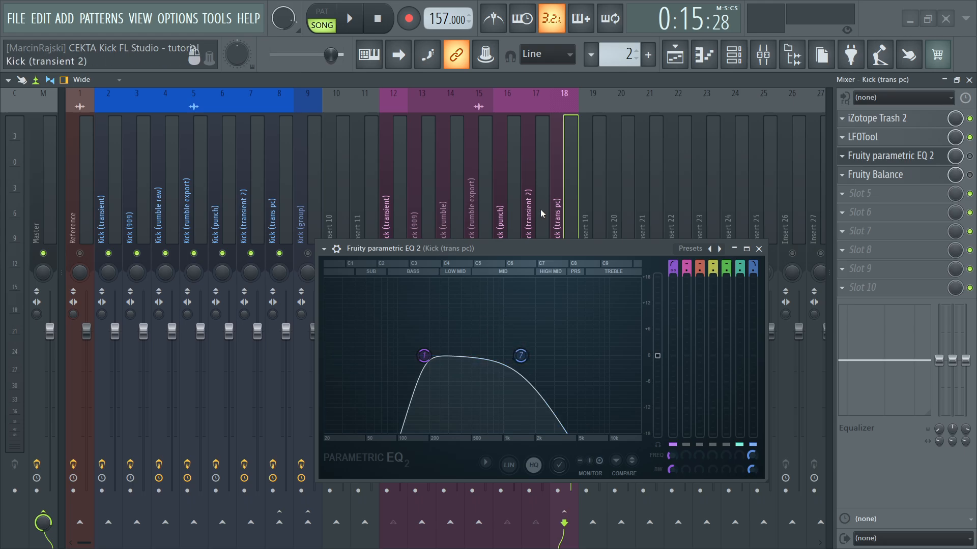
key(space)
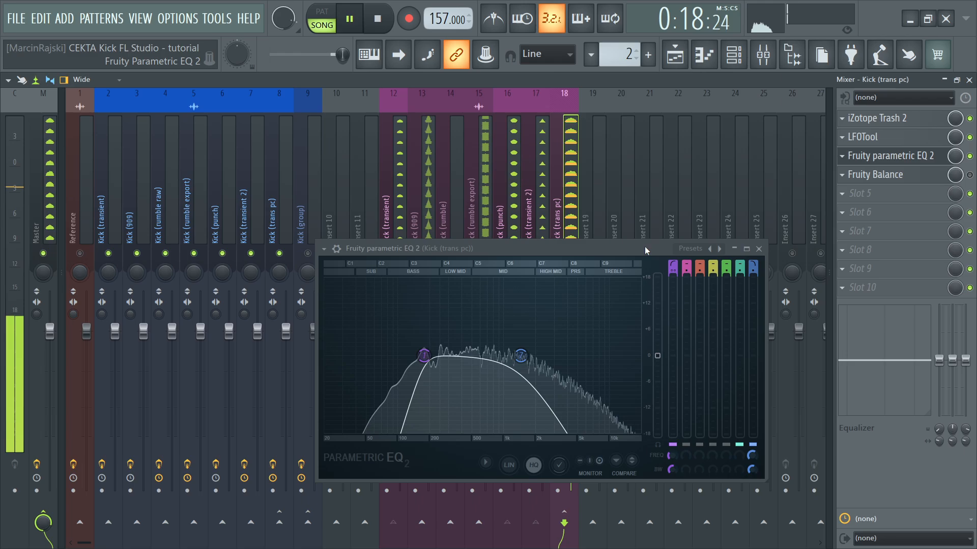
drag(631, 248, 553, 212)
key(space)
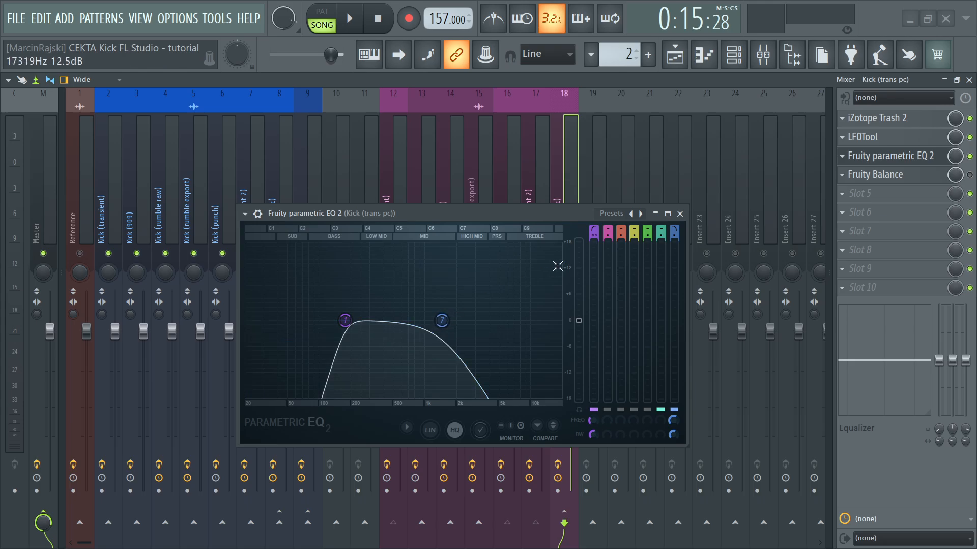
click(680, 214)
- Review the Fruity Balance volume setting on Kick (trans pc) and enable the effect
click(895, 178)
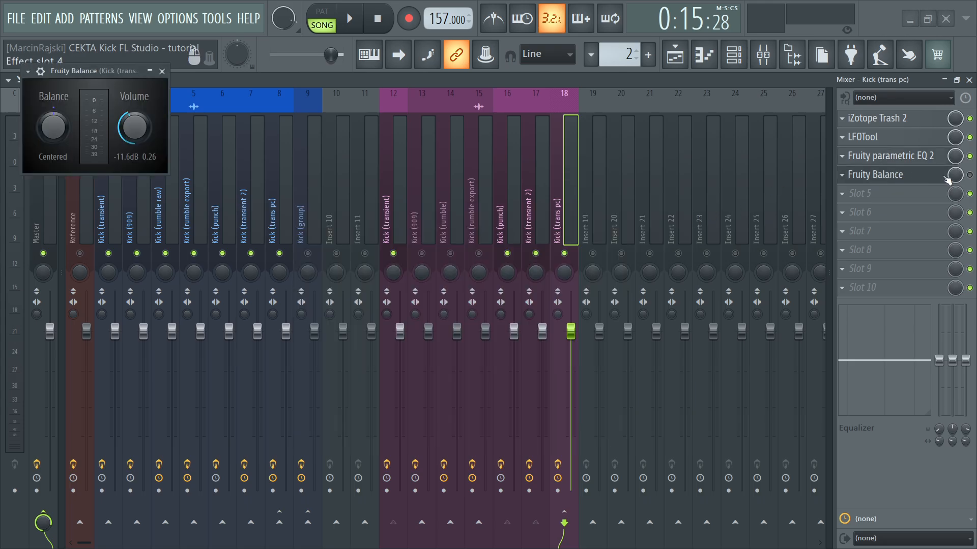
click(970, 176)
drag(79, 73, 431, 185)
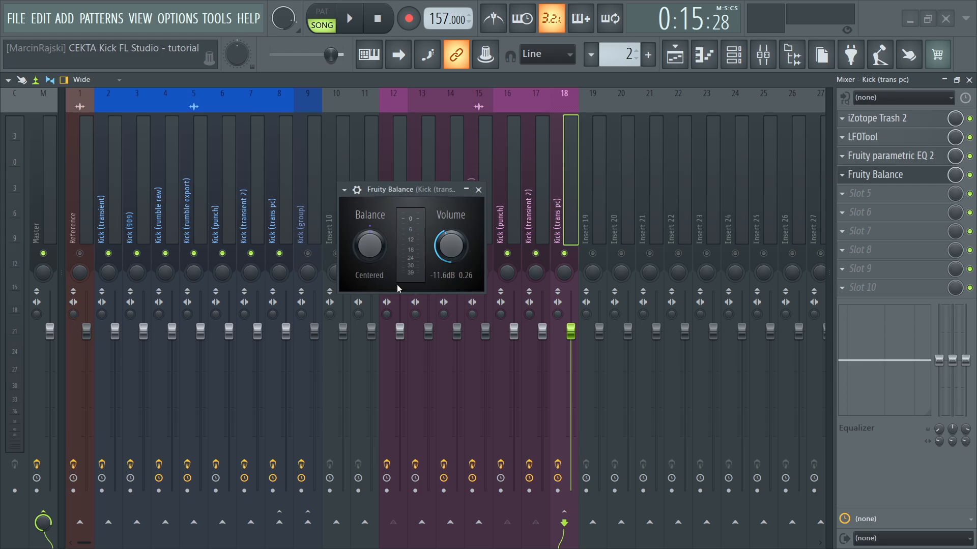
click(867, 173)
- Unmute Kick (909) and Kick (rumble export) in the purple group during playback, keeping Kick (trans pc) audible
key(space)
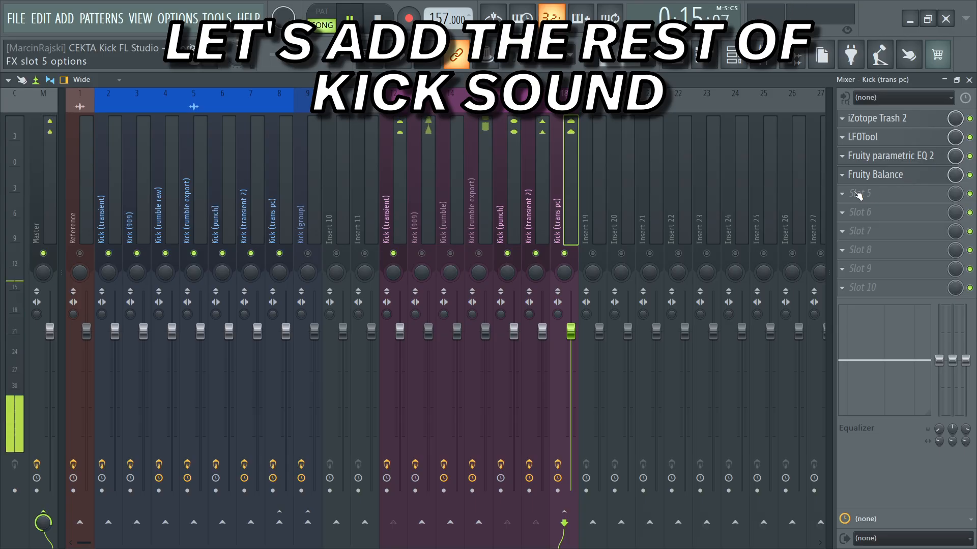
click(421, 253)
click(479, 253)
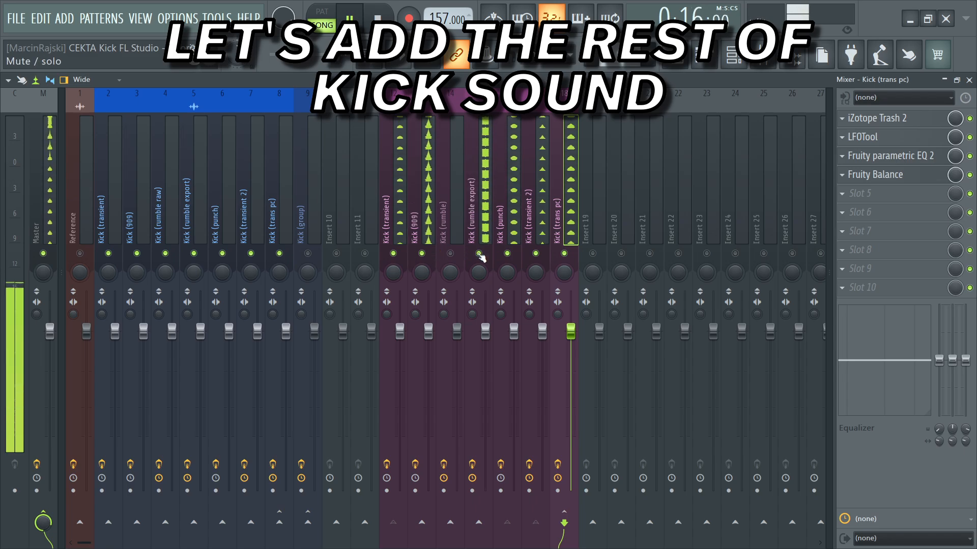
click(564, 253)
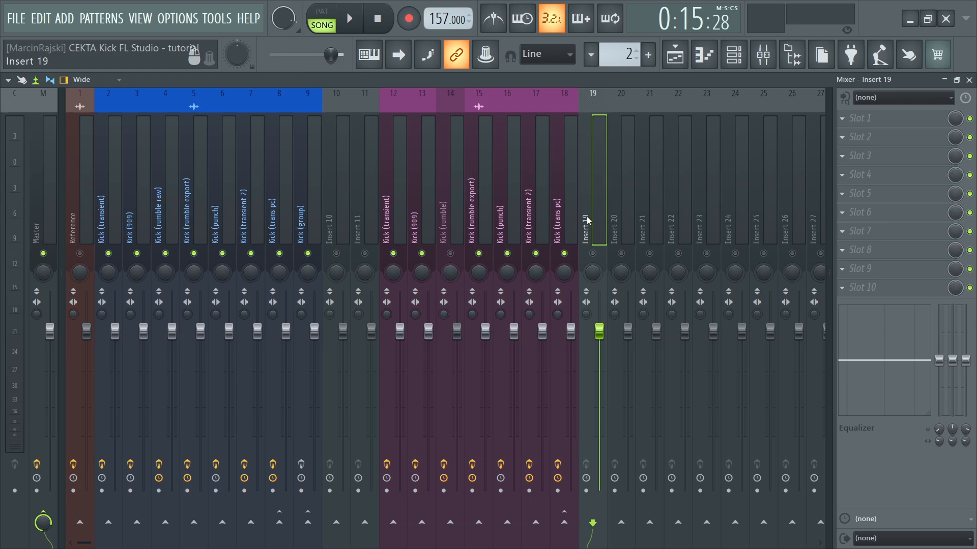
- Set up Insert 19 as a purple Kick (group) track and route Kick (trans pc) to it instead of the Master
double_click(586, 220)
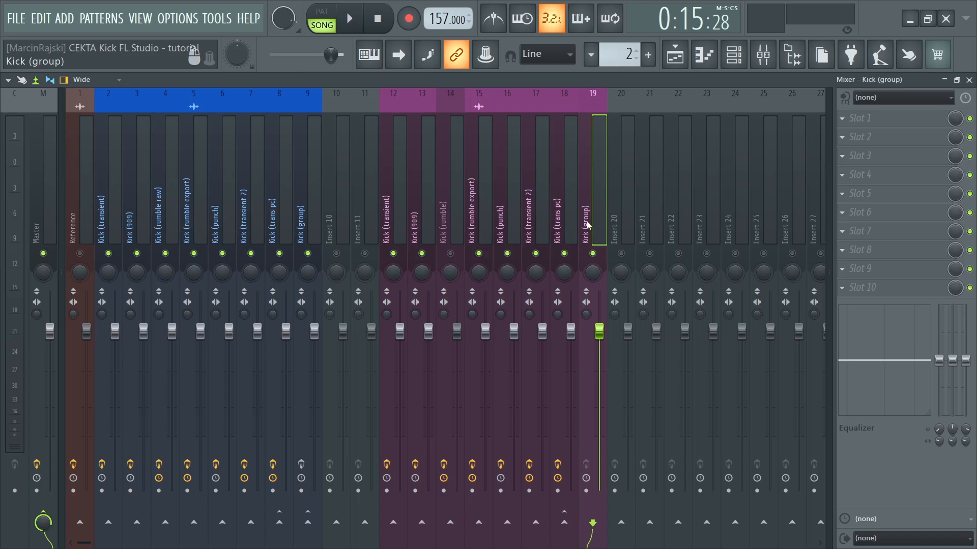
click(586, 222)
click(572, 224)
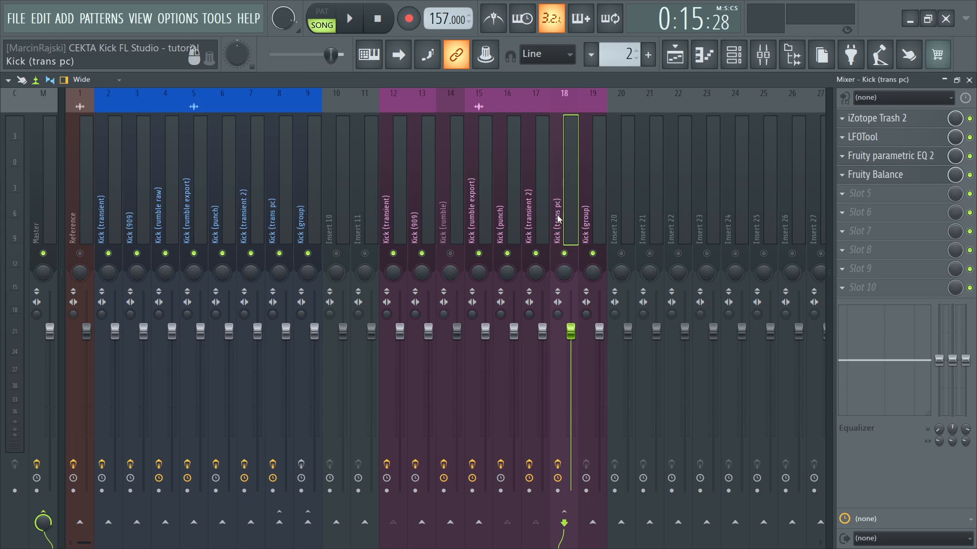
click(592, 522)
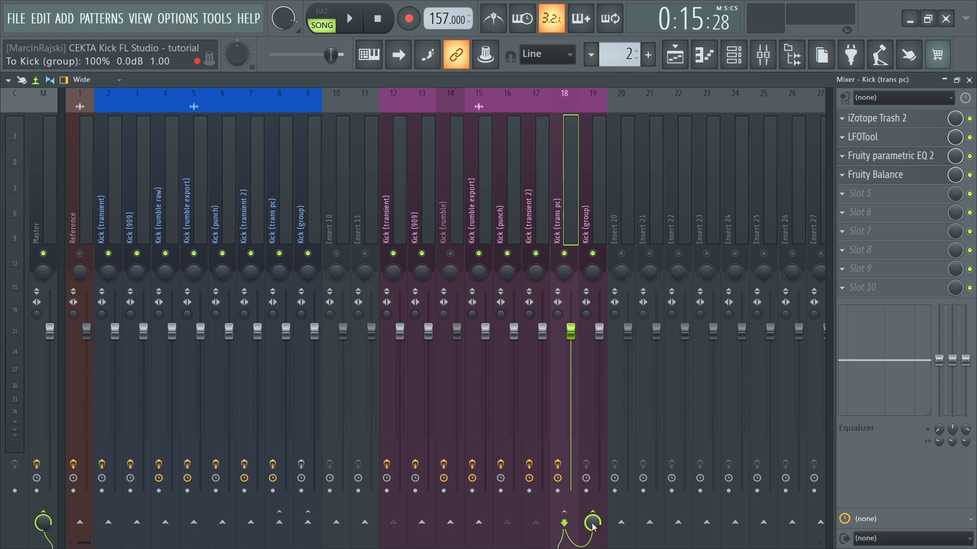
click(48, 515)
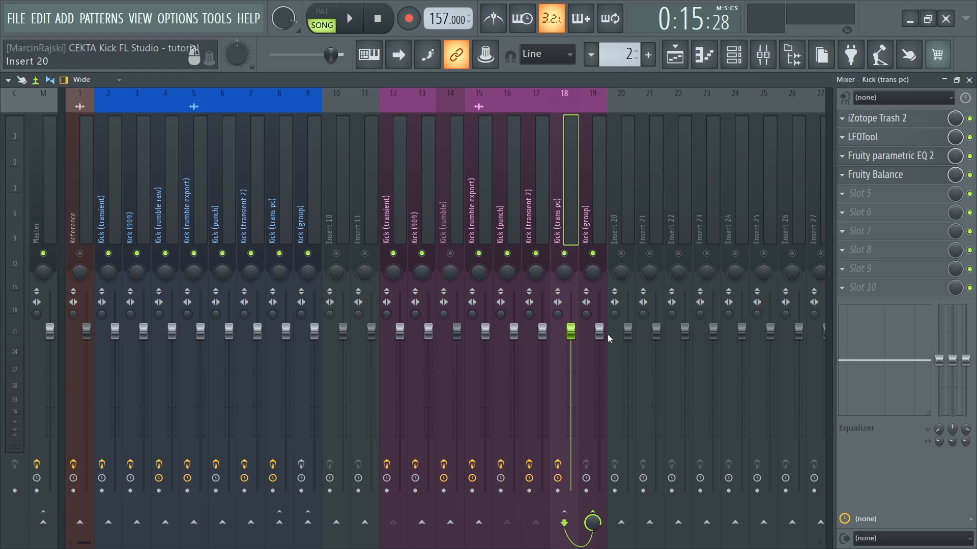
- Route the purple Kick (transient 2) and Kick (punch) tracks to Kick (group) on track 19, keeping their Kick (trans pc) sends
click(537, 227)
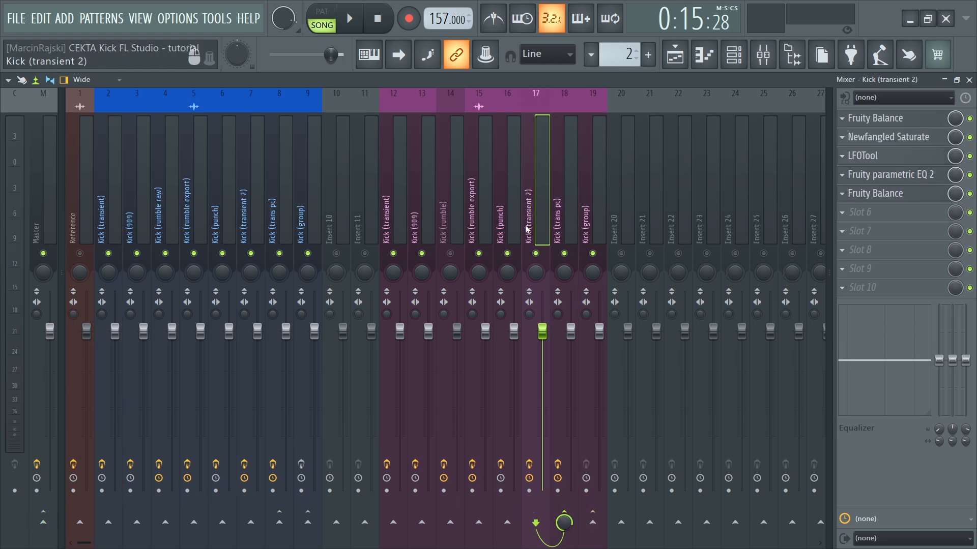
click(592, 522)
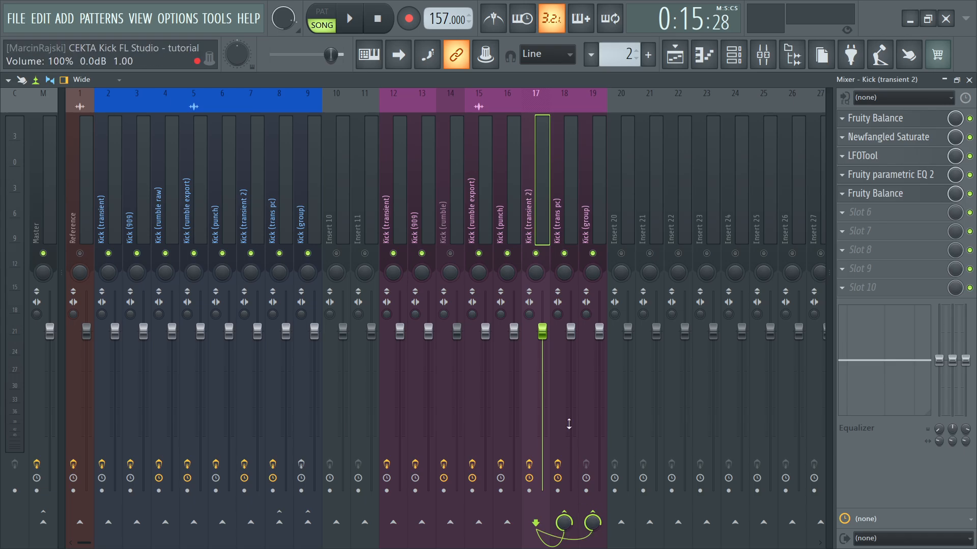
click(504, 228)
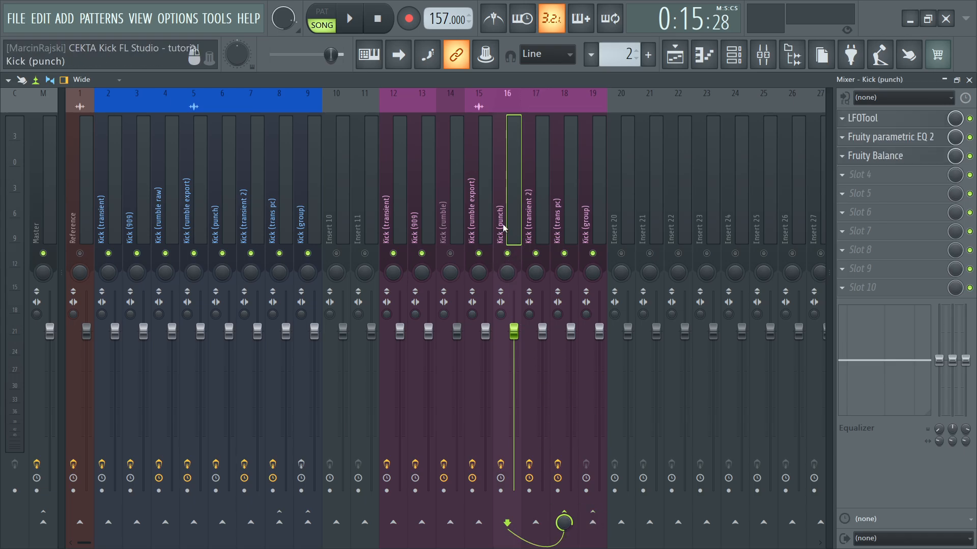
click(592, 523)
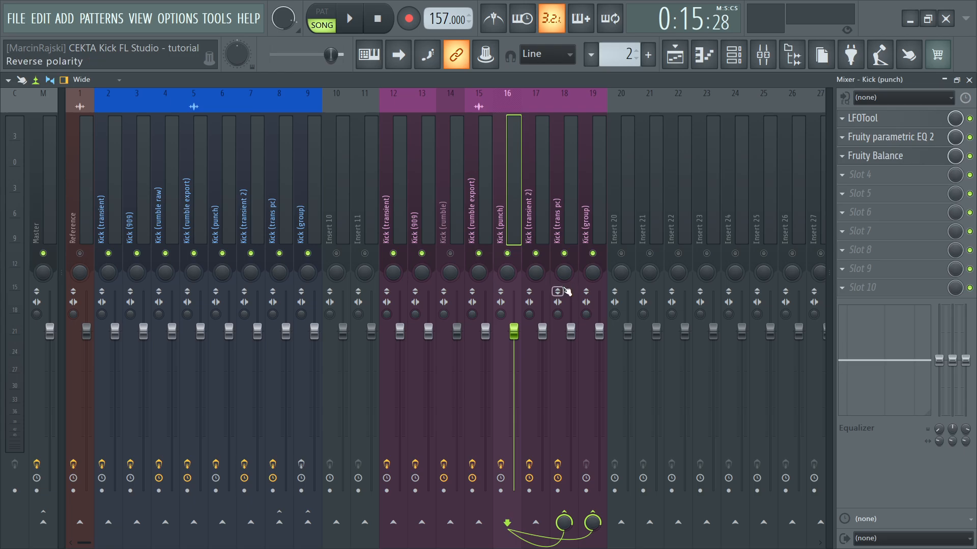
- Route the purple Kick (rumble export), Kick (909) and Kick (transient) tracks to Kick (group) on track 19
click(473, 238)
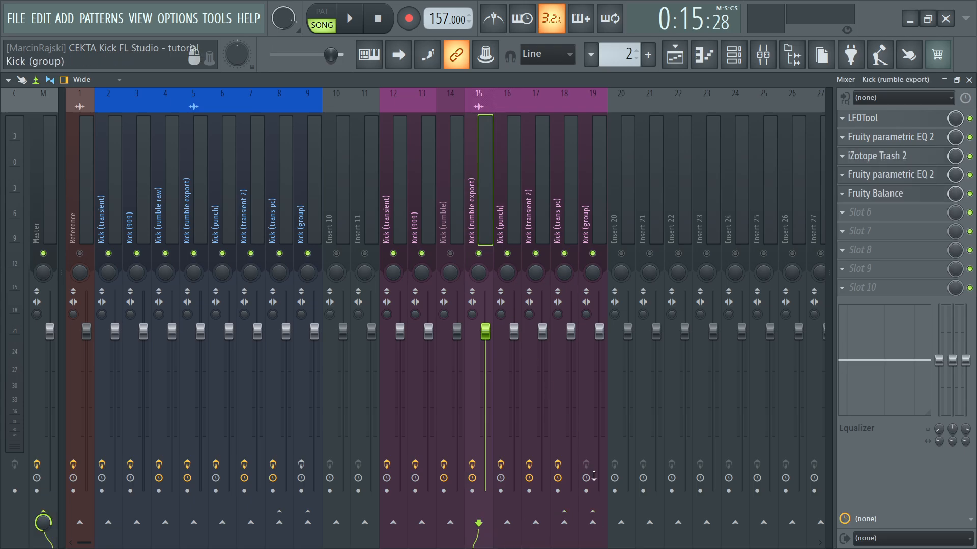
click(426, 239)
click(593, 521)
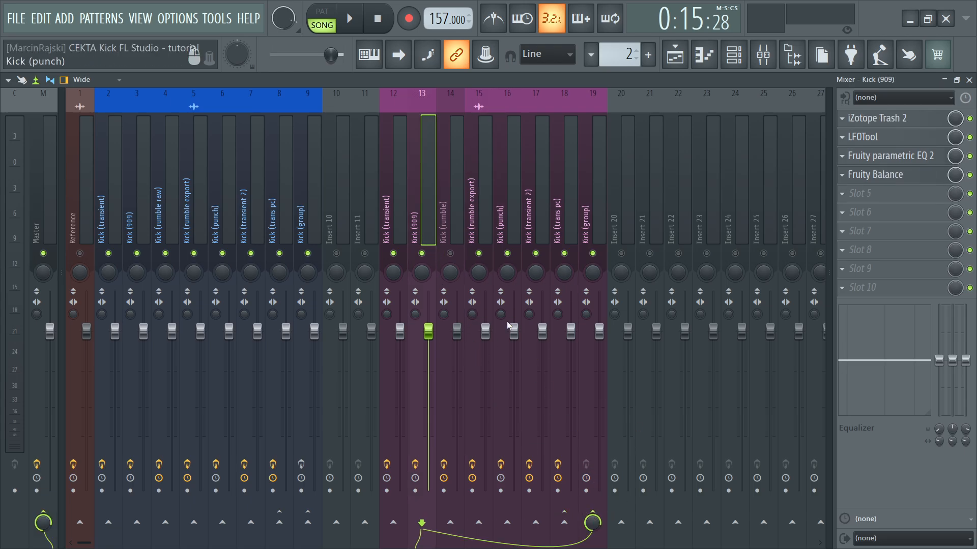
click(402, 233)
click(590, 524)
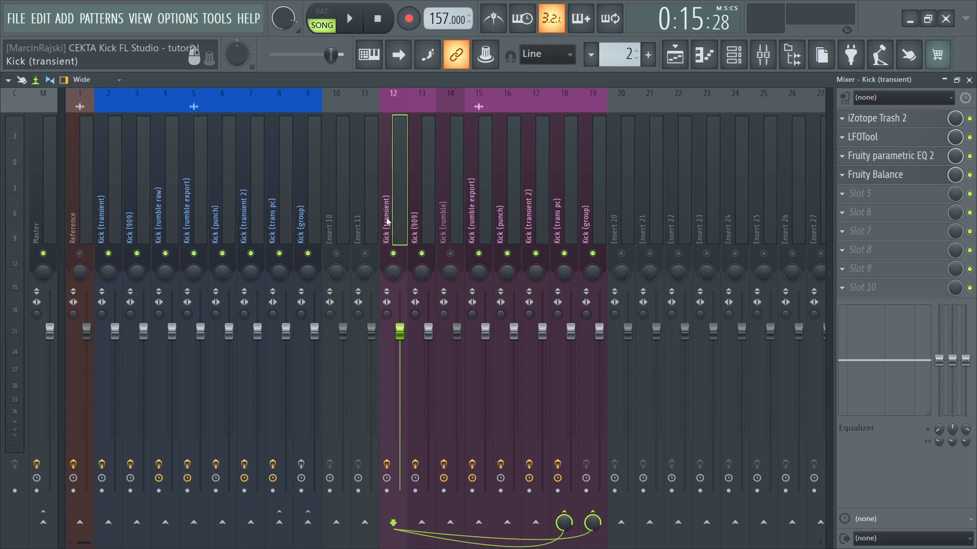
- Check the sends from the purple Kick (transient 2) and Kick (transient) tracks to Kick (trans pc) and Kick (group)
click(531, 236)
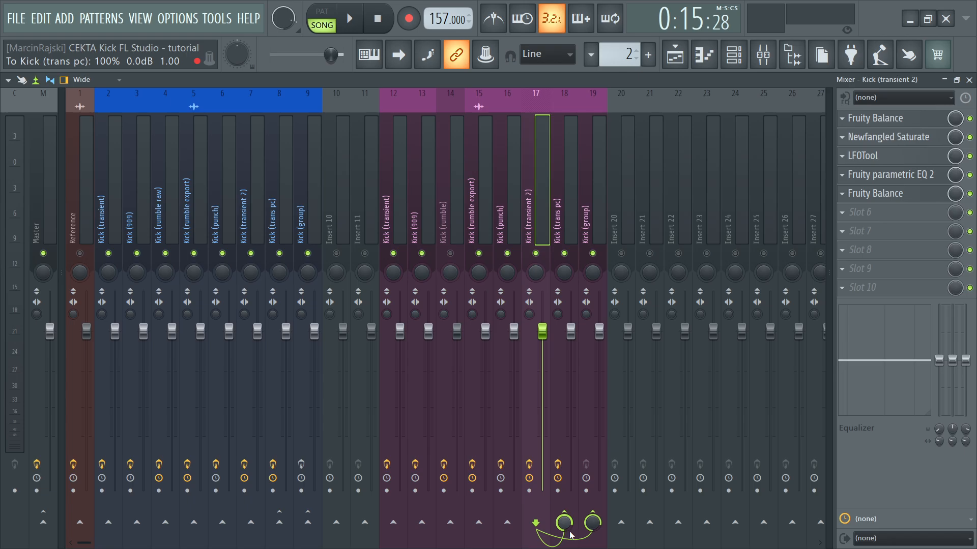
click(400, 229)
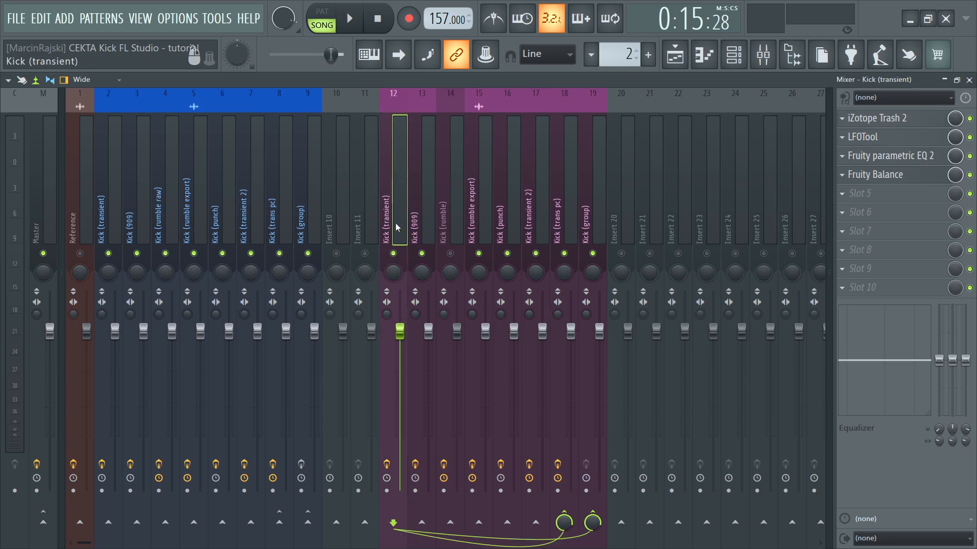
click(388, 209)
- Remove the direct Master routing from the purple Kick (909) and Kick (rumble export) tracks
click(416, 227)
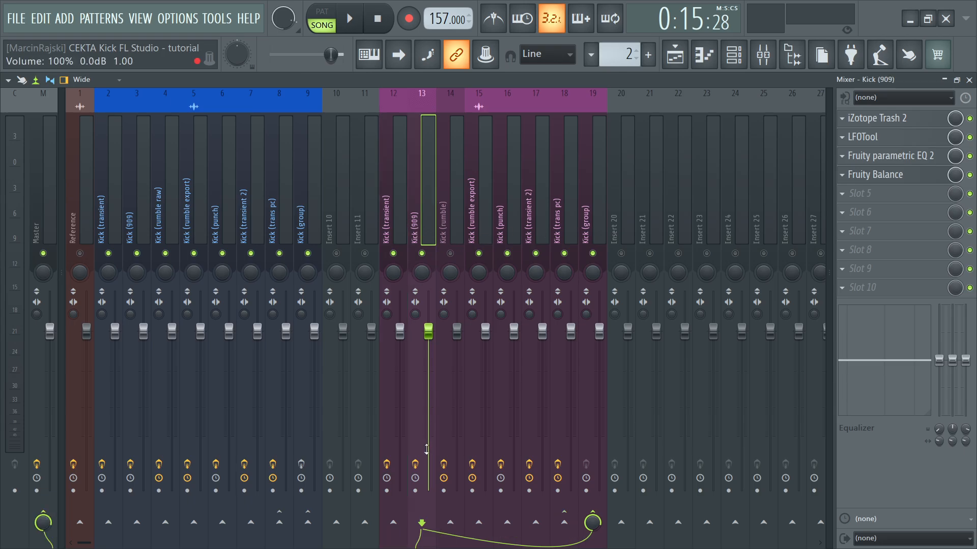
click(44, 522)
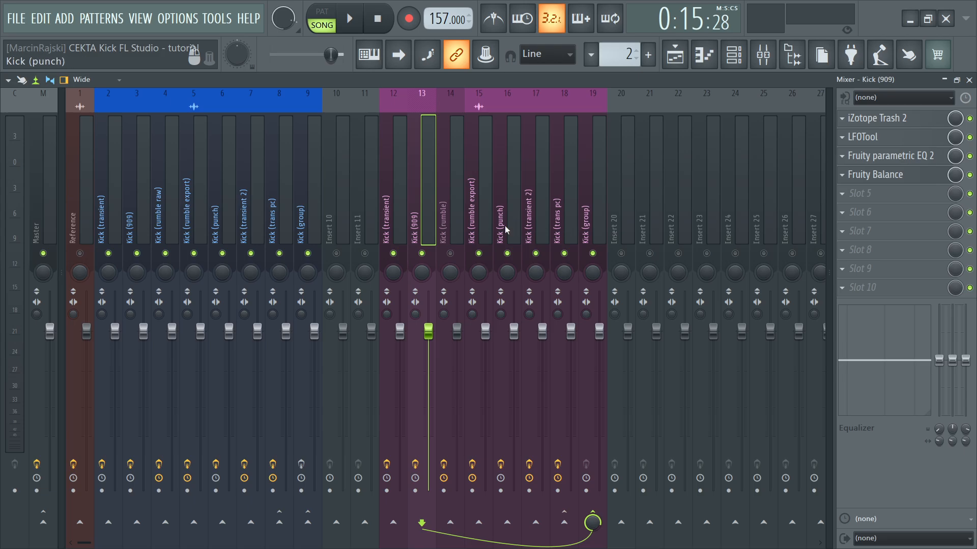
click(481, 233)
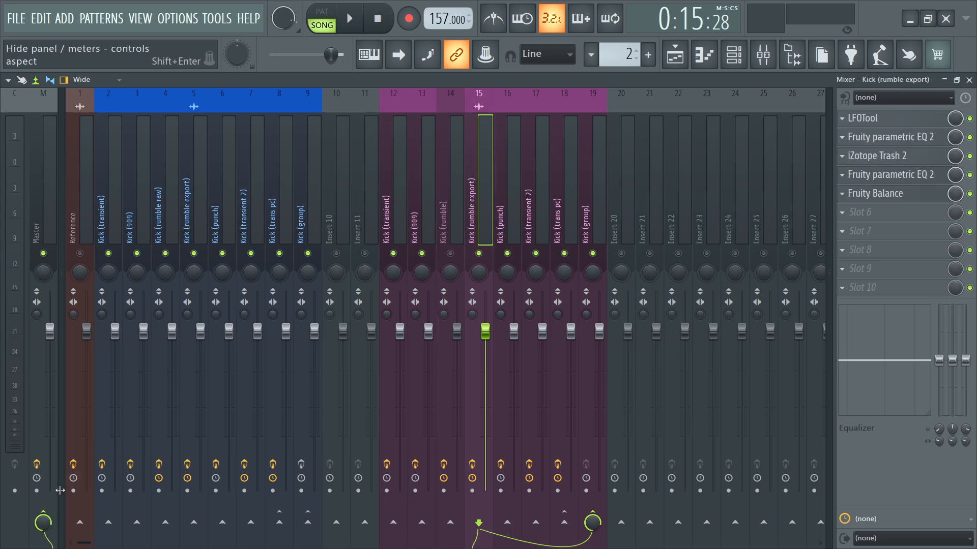
click(43, 521)
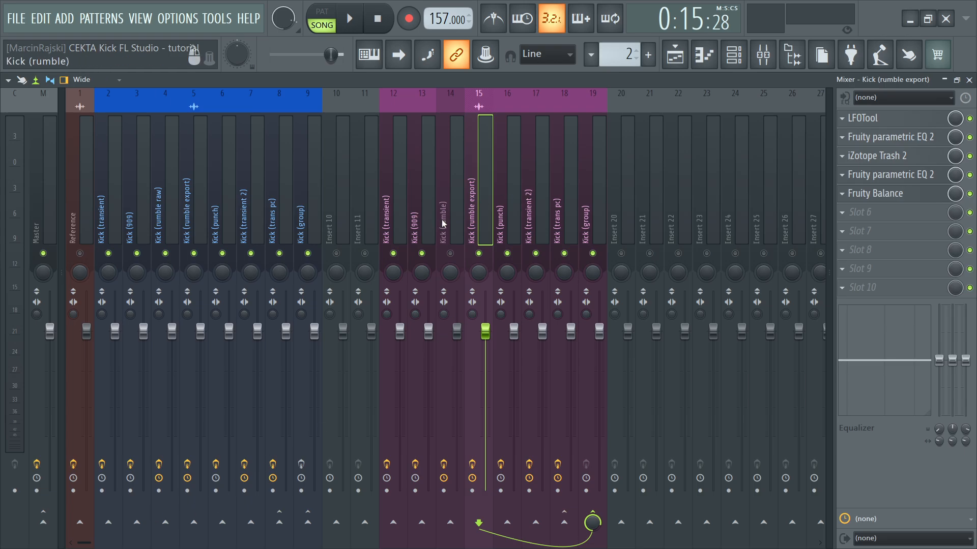
- Check the routing of the purple Kick (group), Kick (rumble export) and Kick (punch) tracks
click(588, 209)
click(488, 213)
click(505, 217)
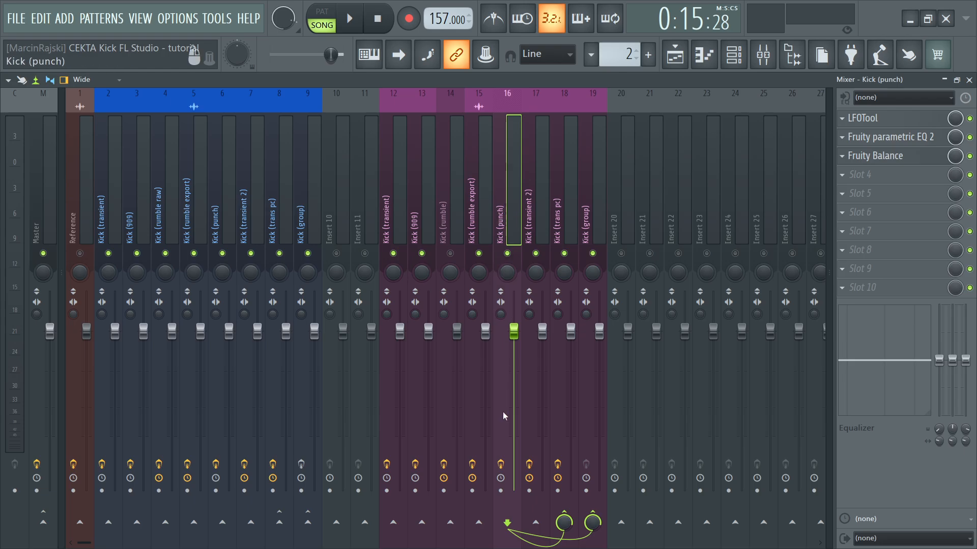
- Check the routing of the purple Kick (transient 2), Kick (trans pc) and Kick (group) tracks
click(536, 206)
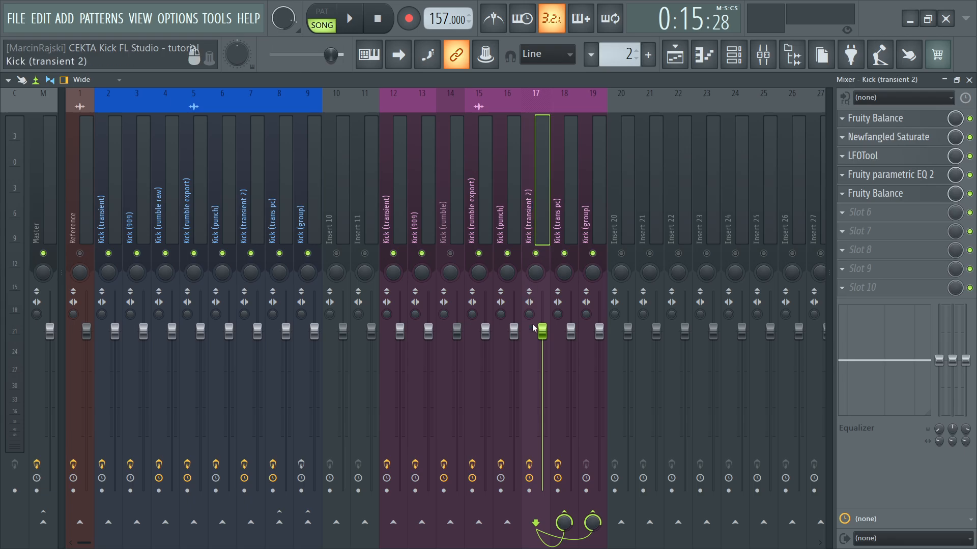
click(556, 218)
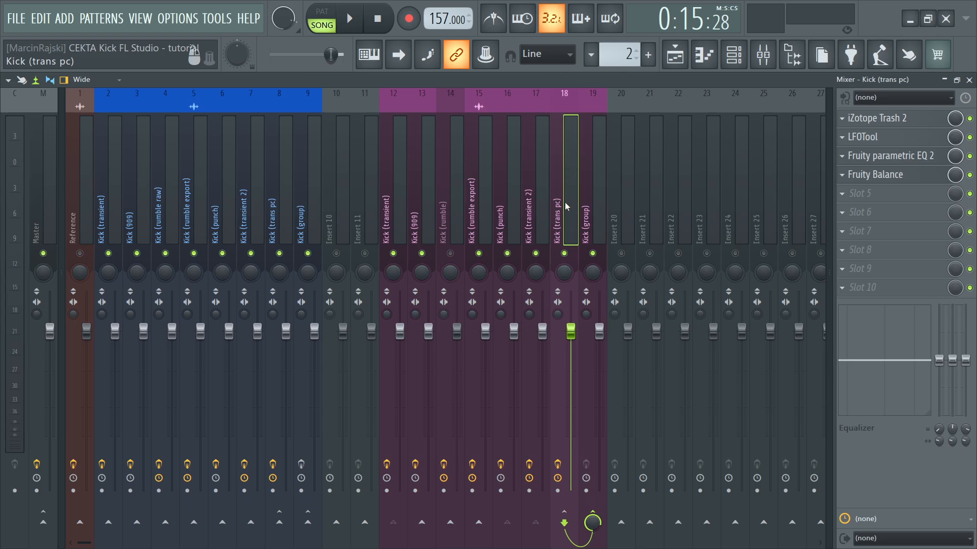
click(586, 235)
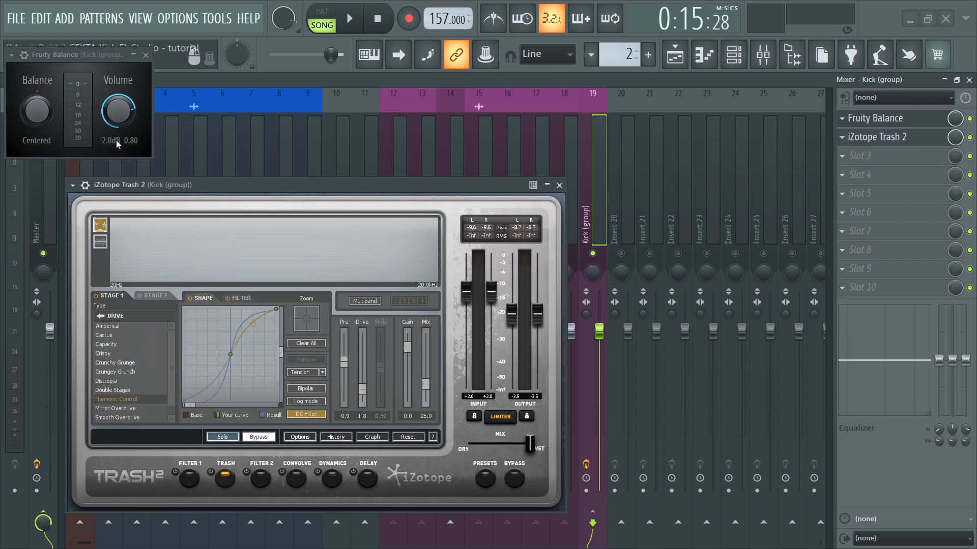
- Close the Fruity Balance window and switch on the Trash saturation module of iZotope Trash 2 on Kick (group)
click(146, 55)
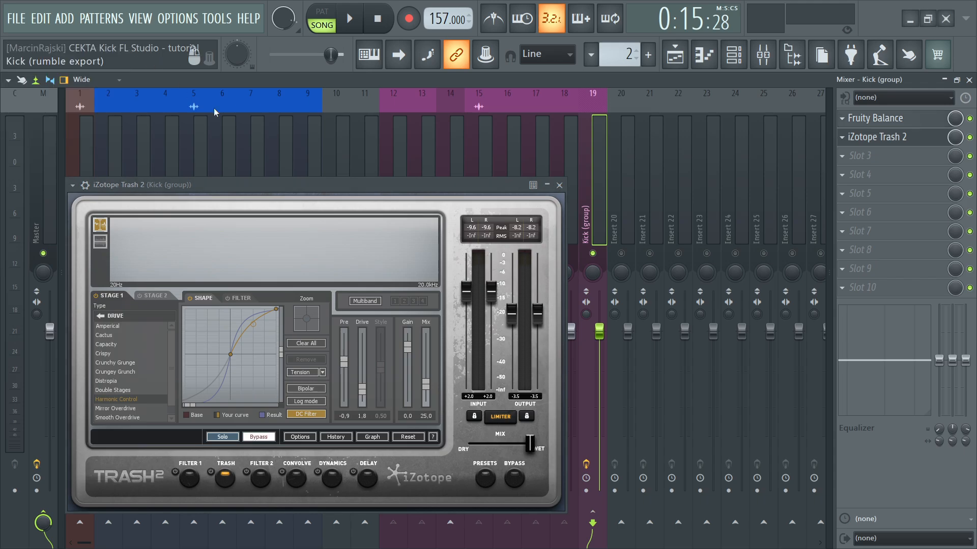
drag(298, 186, 291, 125)
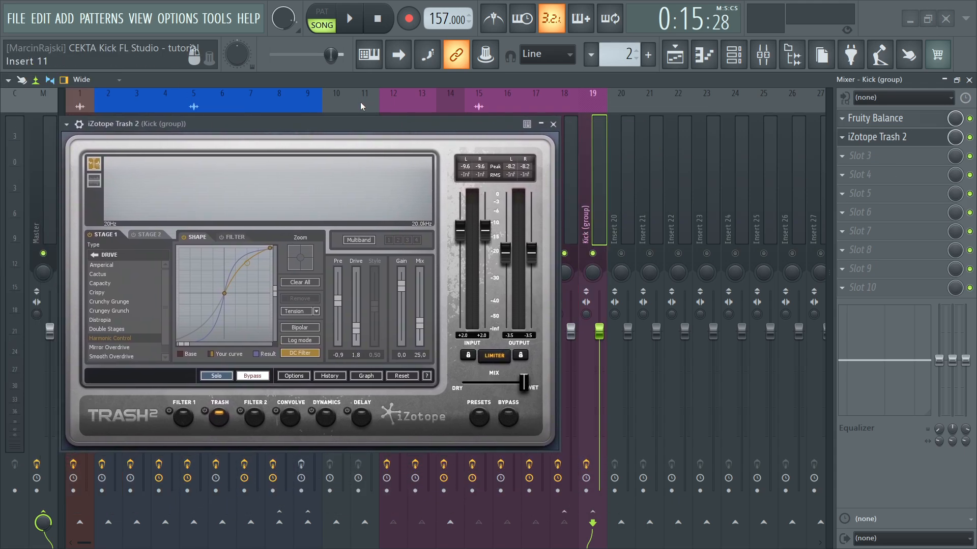
drag(358, 127, 538, 129)
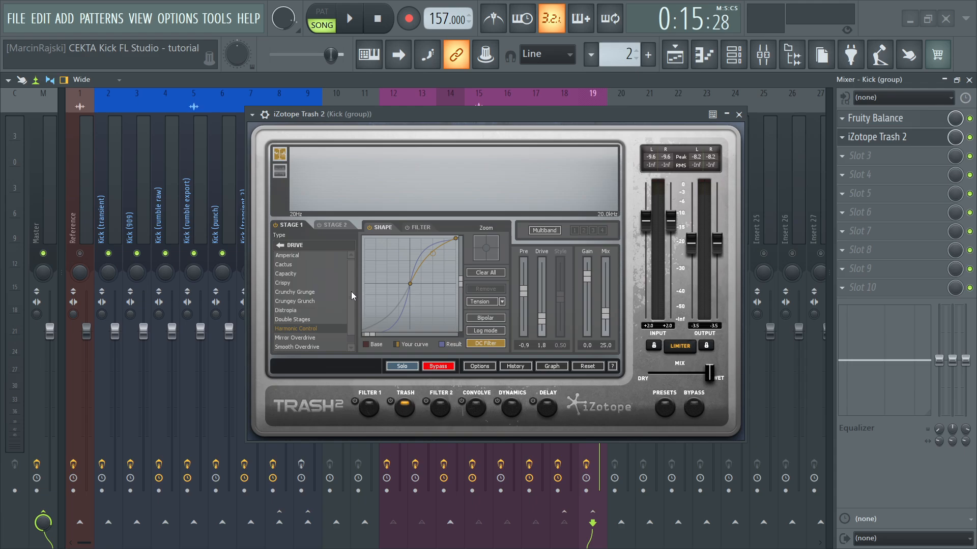
click(391, 402)
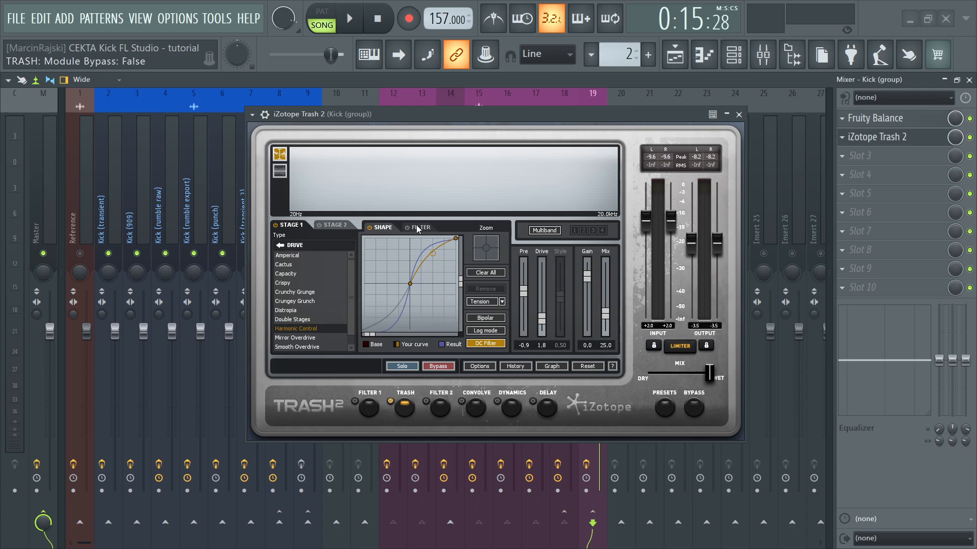
- Play the kick and compare its sound with and without the Trash module's group saturation
key(space)
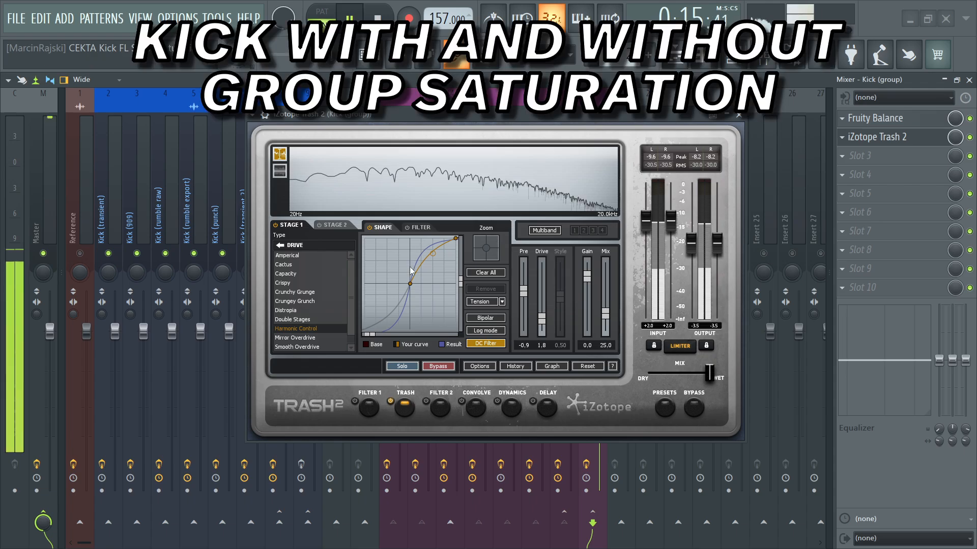
click(391, 401)
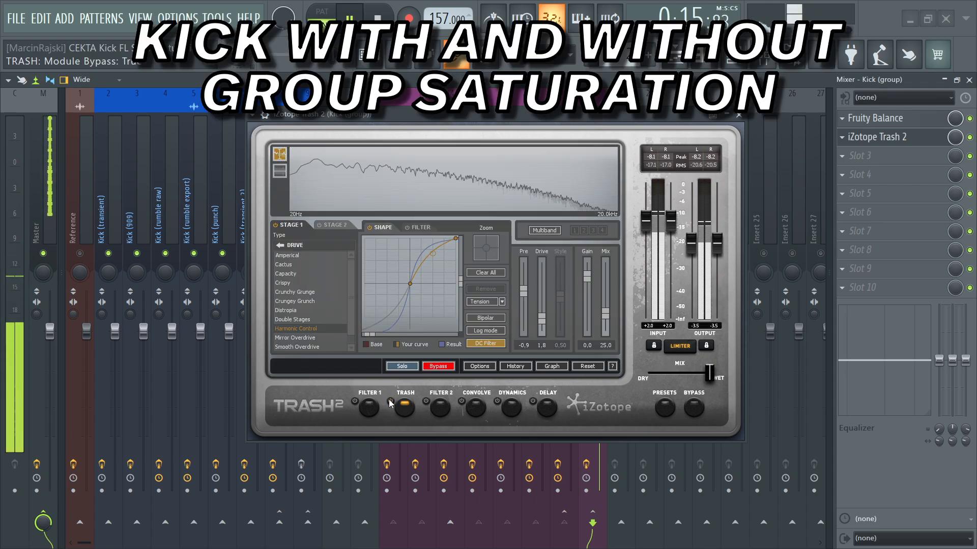
click(391, 402)
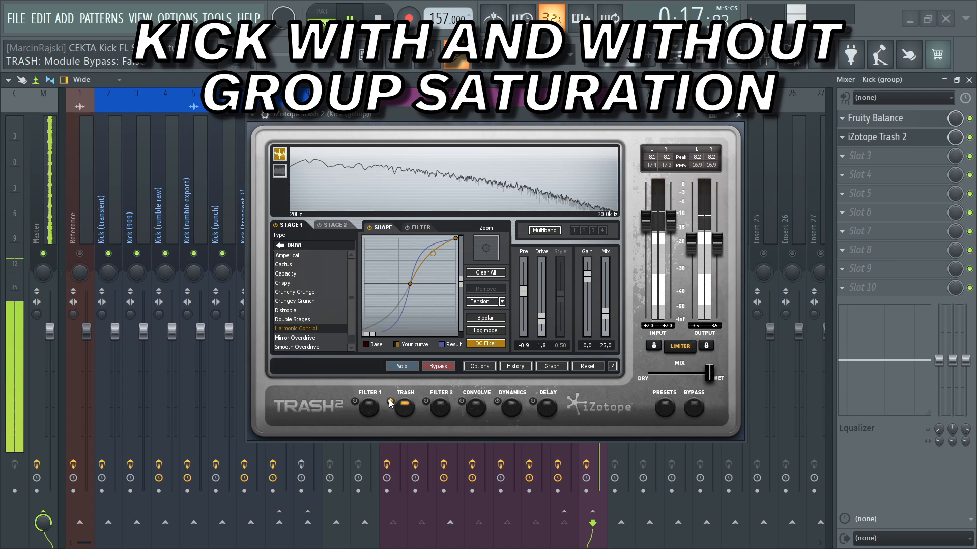
click(391, 401)
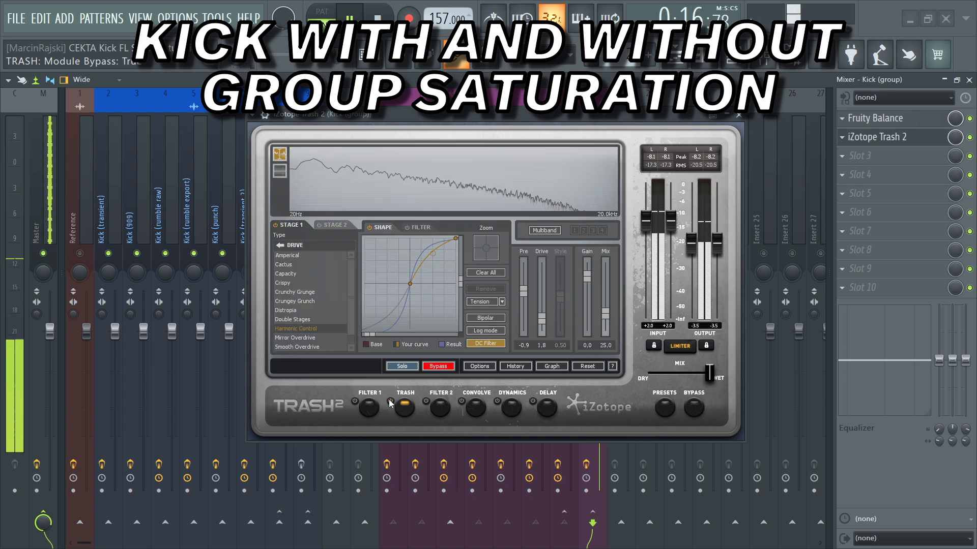
click(390, 401)
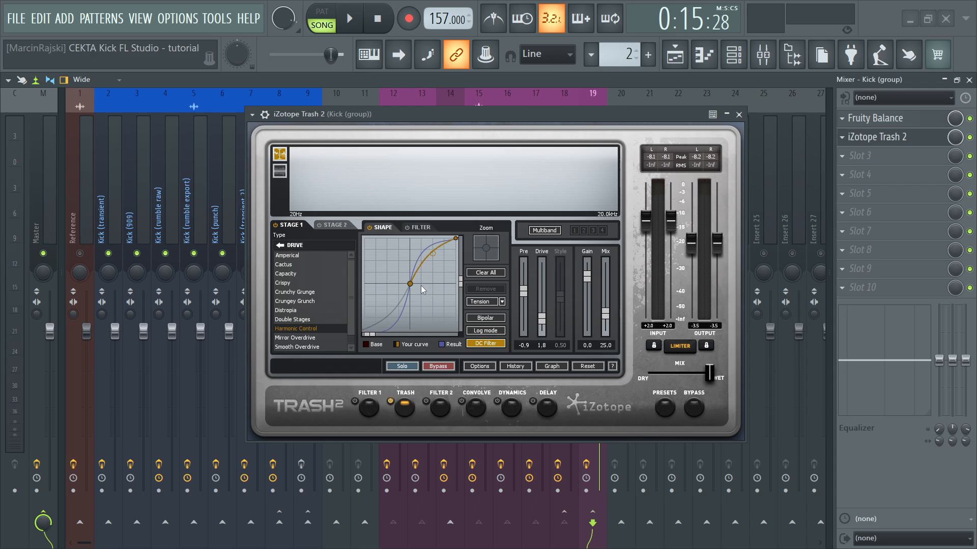
- Switch on the Dynamics module in Trash 2 and inspect its place in the signal flow graph
click(511, 405)
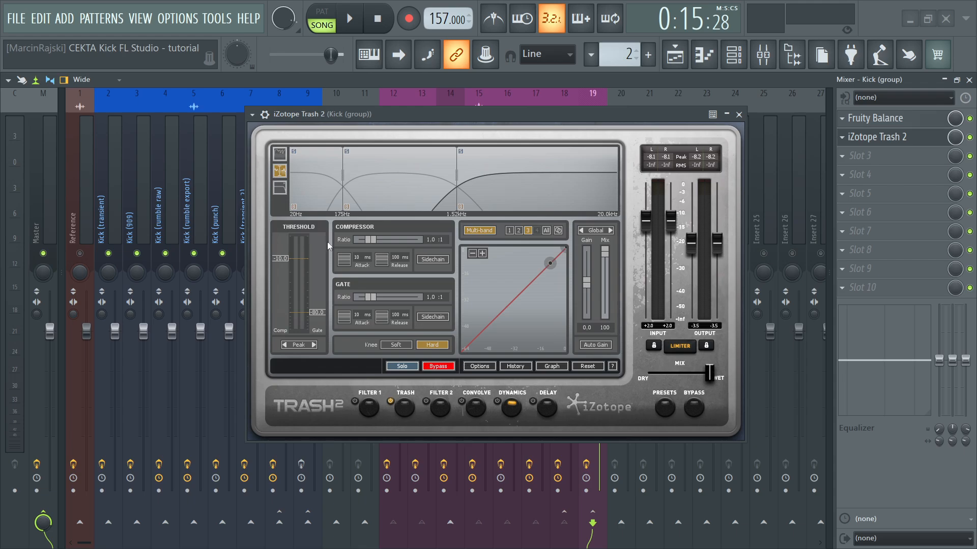
click(497, 402)
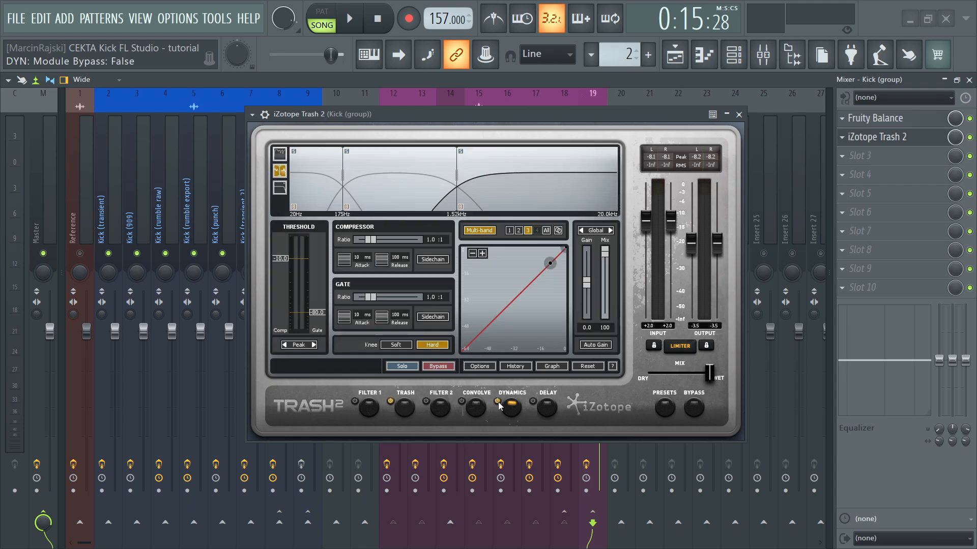
click(547, 366)
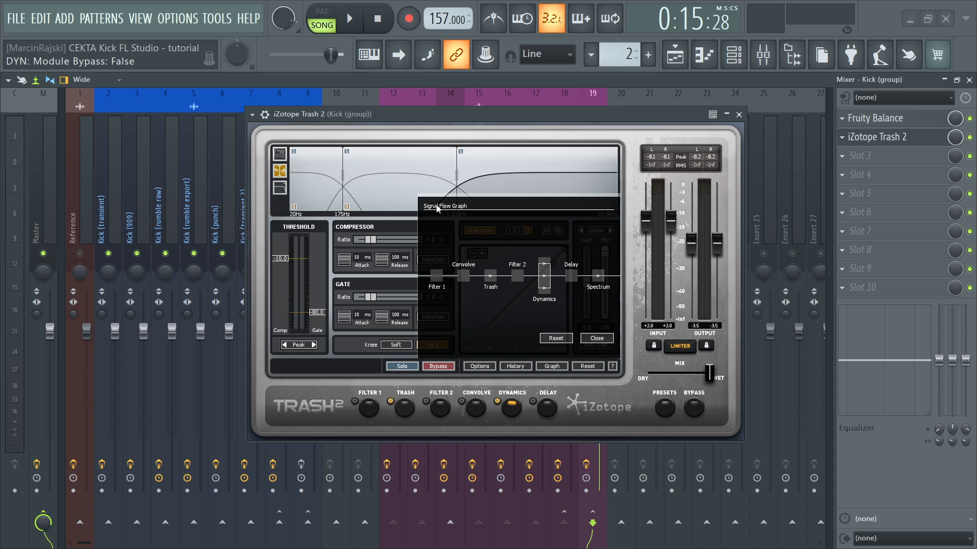
click(540, 291)
click(591, 341)
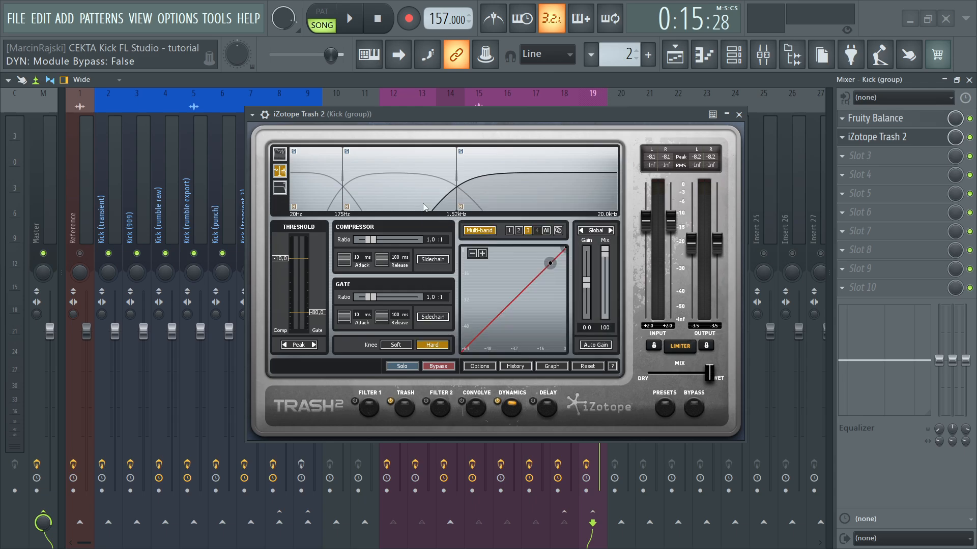
- Examine the Dynamics compressor settings for the low, high and mid bands
click(318, 199)
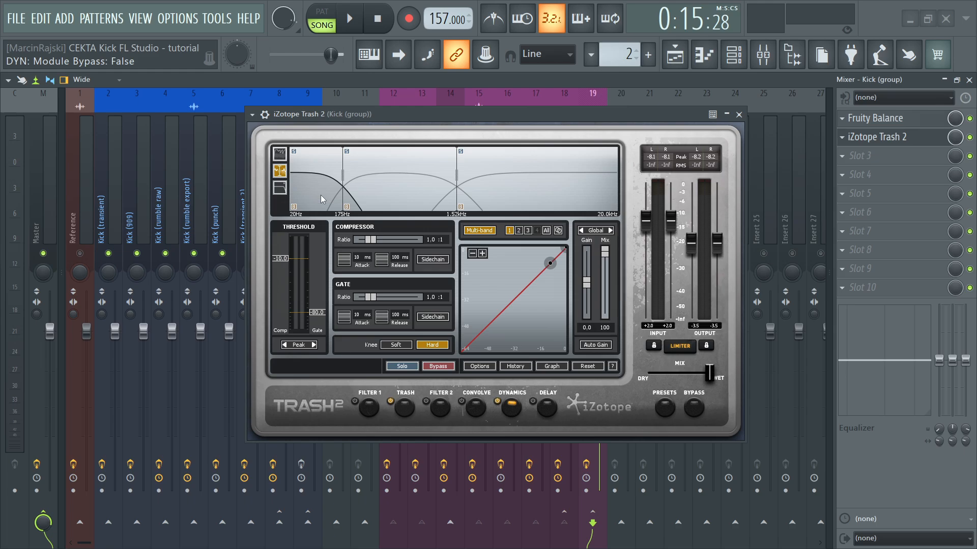
click(483, 197)
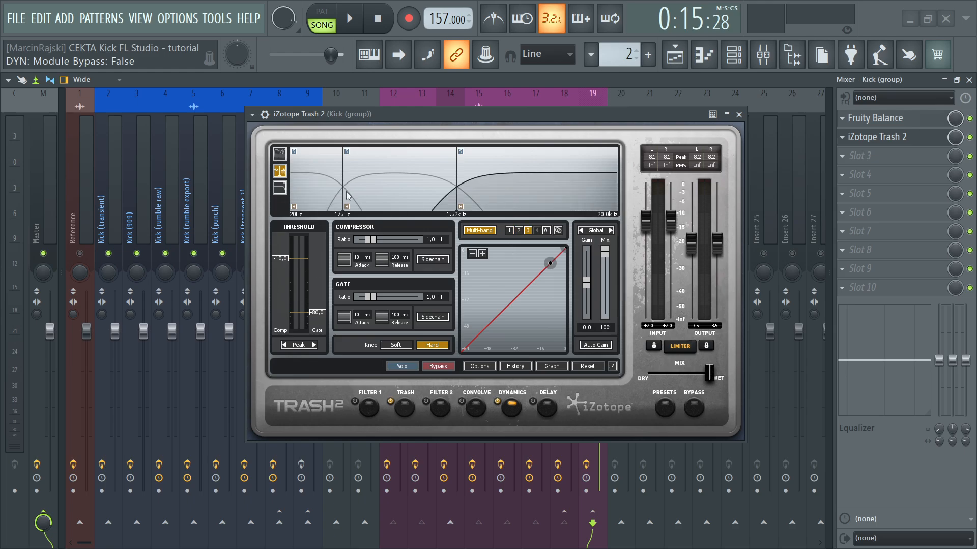
click(392, 187)
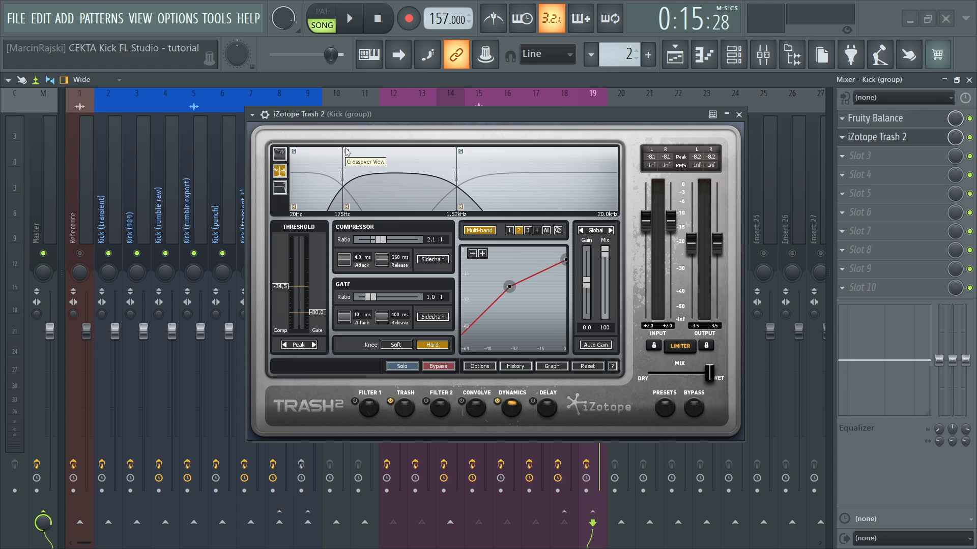
- Play the kick and compare the mid band between 175 Hz and 1.52 kHz with and without compression
key(space)
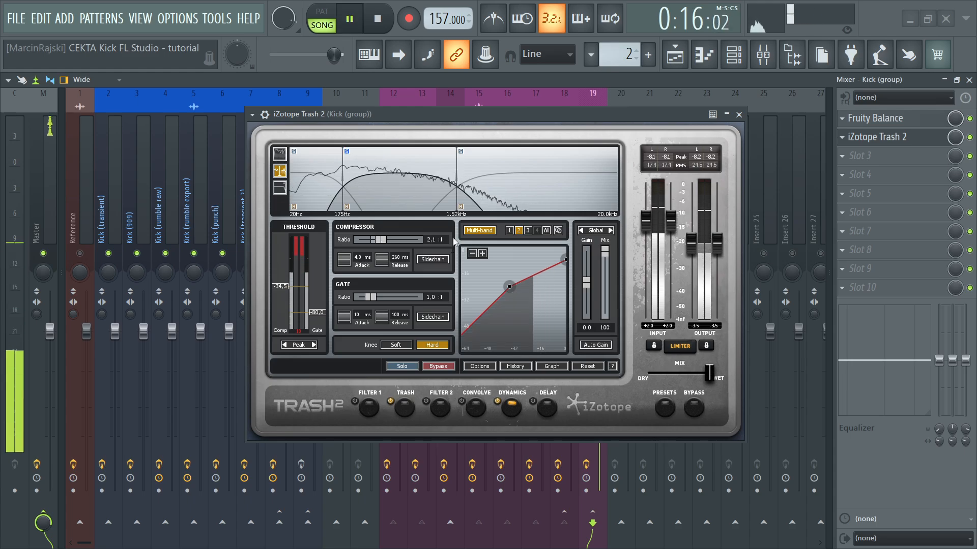
key(space)
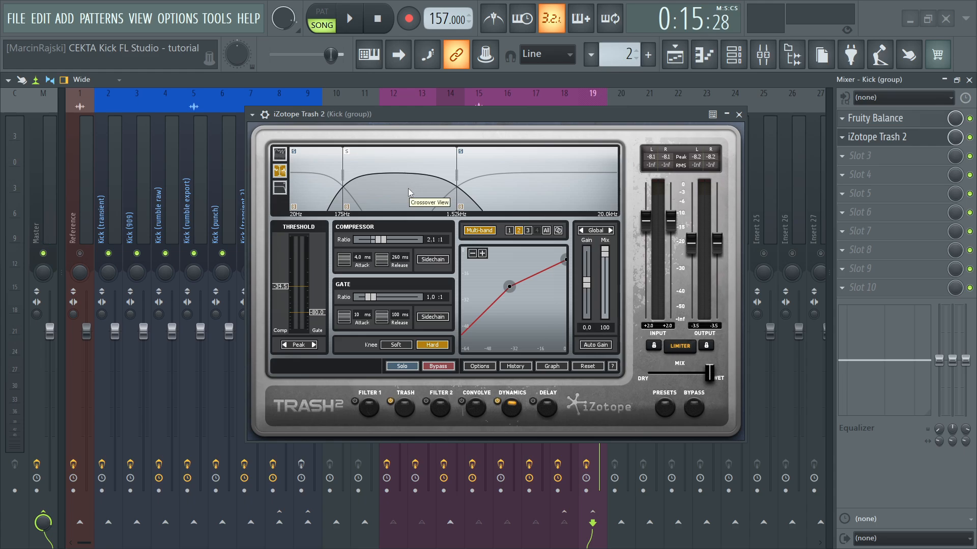
click(347, 207)
key(space)
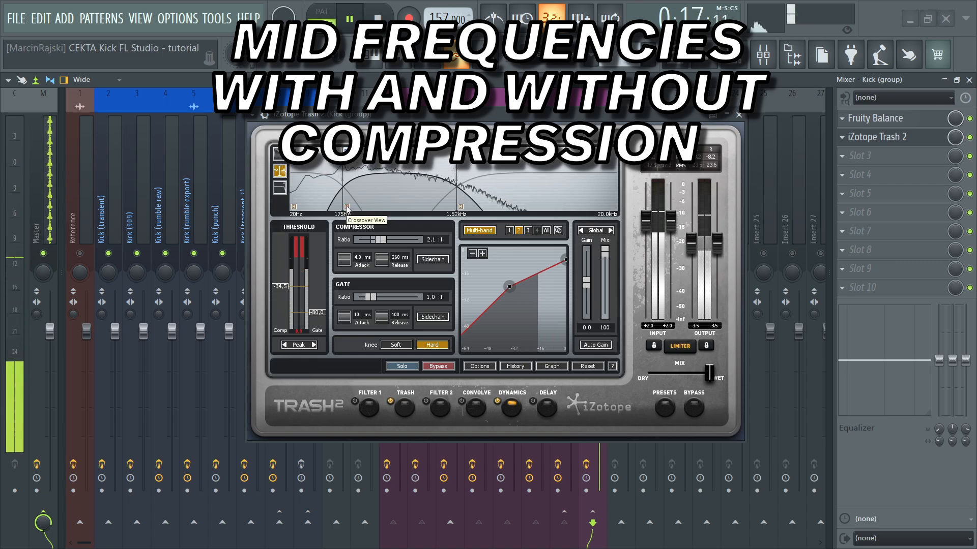
click(347, 207)
click(347, 207)
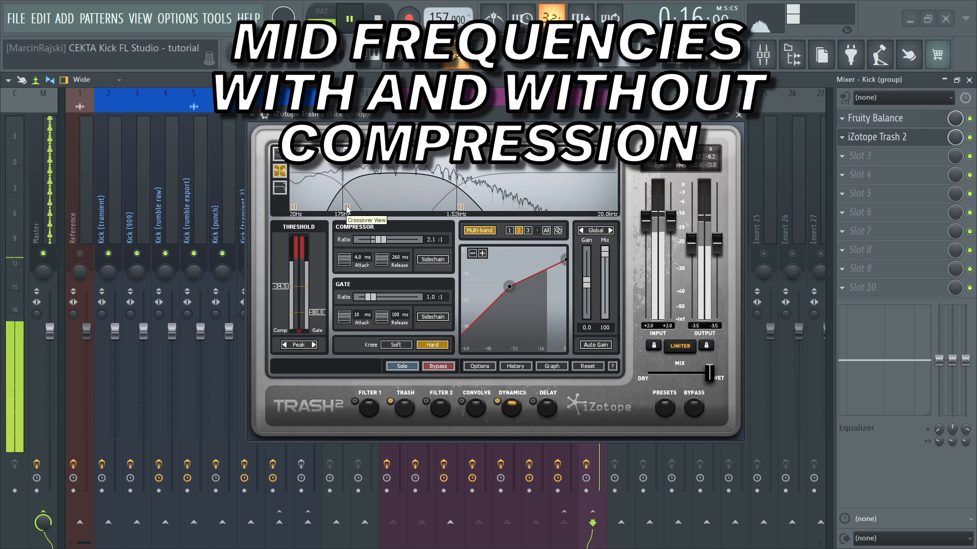
click(346, 207)
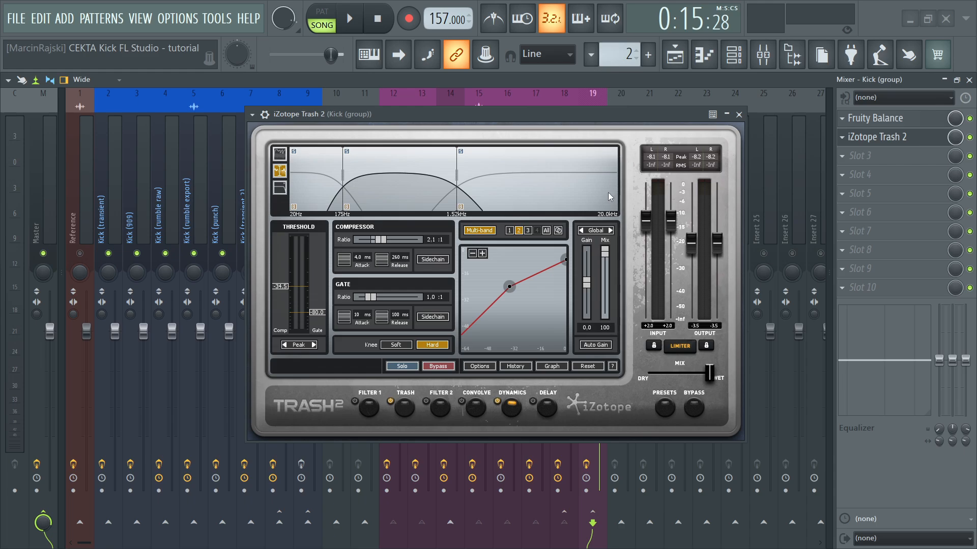
- Play the kick and compare it with and without the Dynamics module's multiband compression
click(497, 402)
key(space)
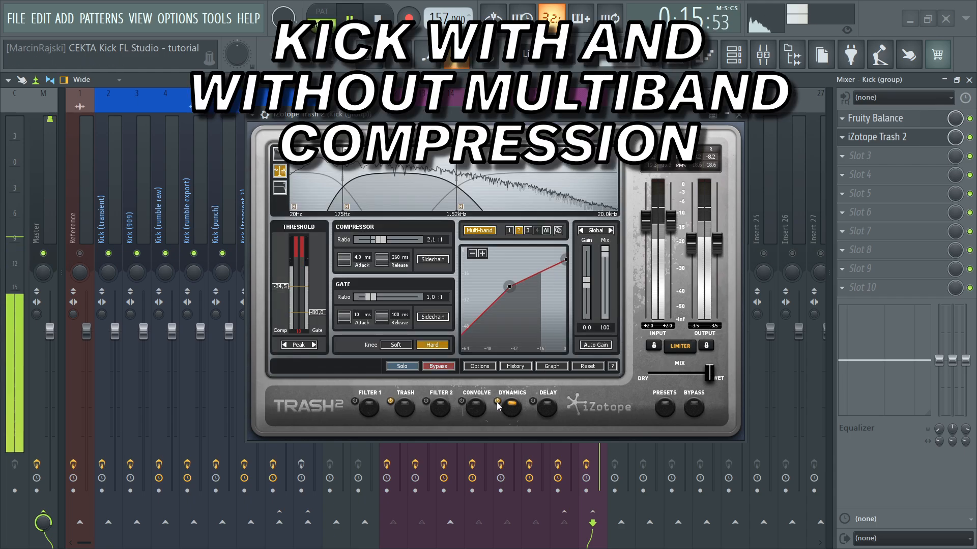
click(498, 401)
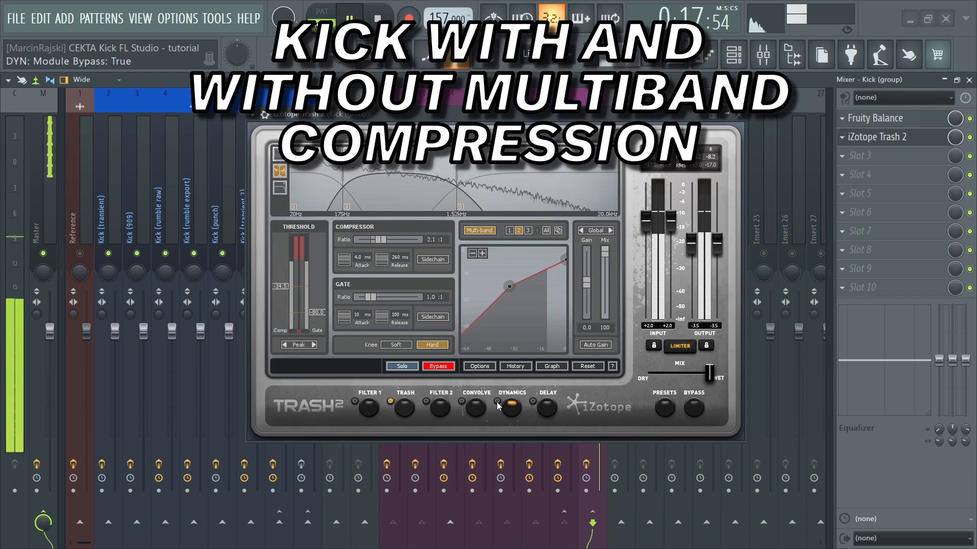
click(498, 401)
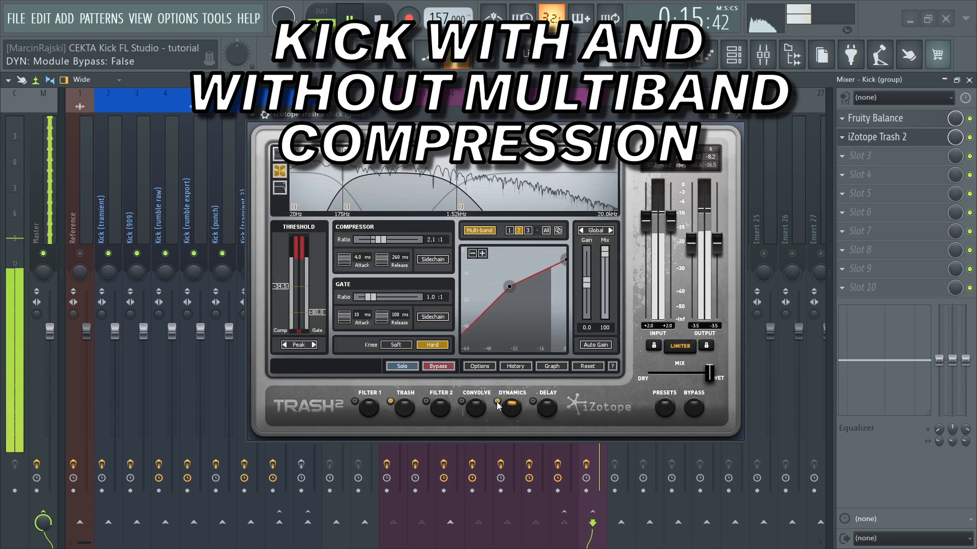
click(498, 401)
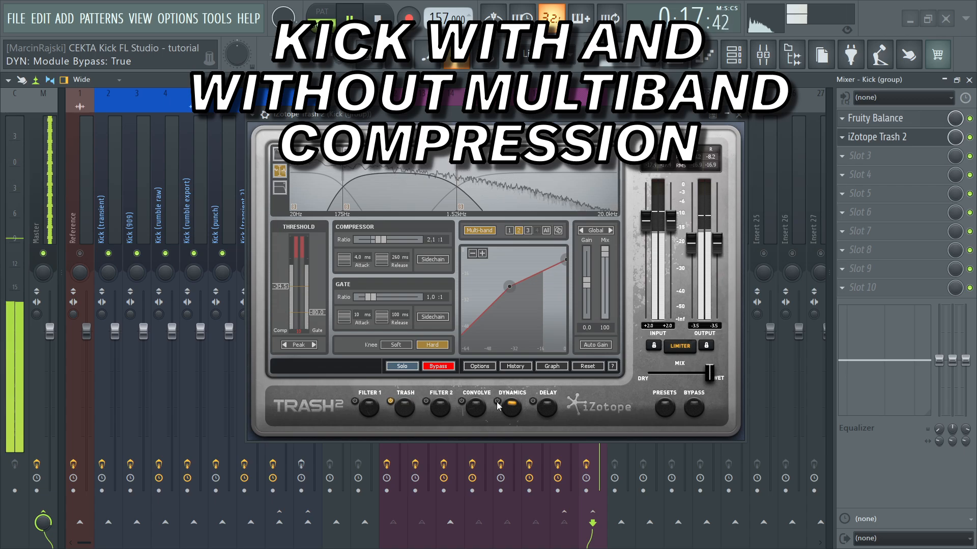
click(498, 401)
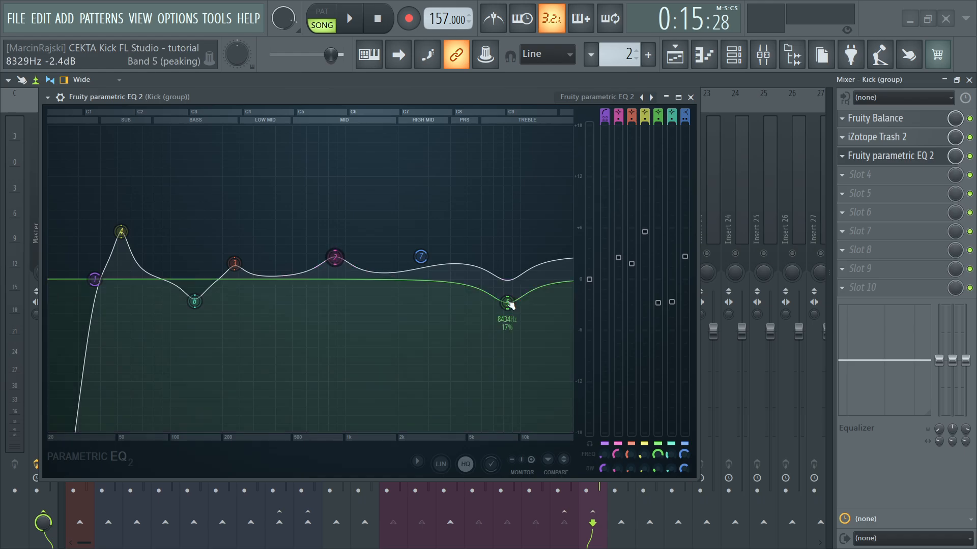
- Mute all seven bands of Fruity parametric EQ 2 on Kick (group)
click(604, 444)
click(618, 444)
click(631, 444)
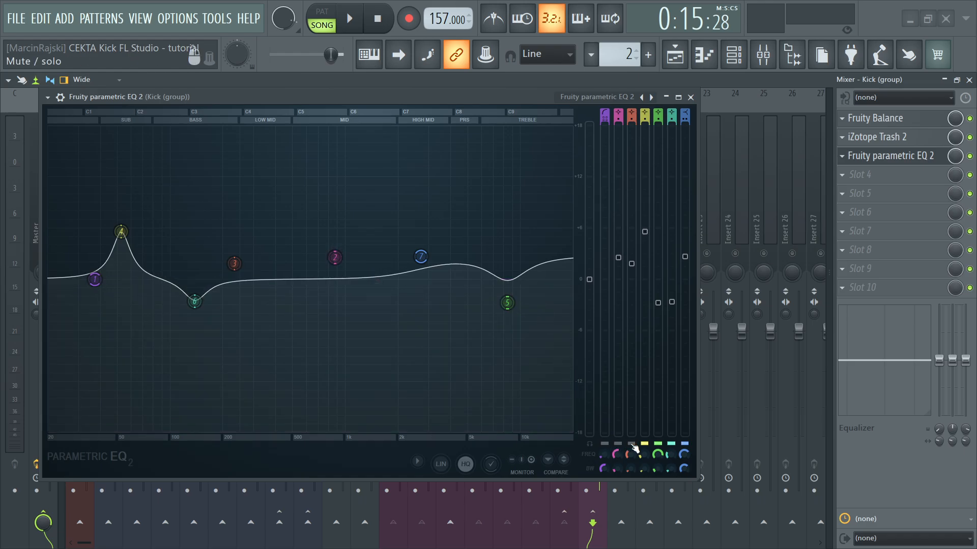
click(645, 443)
click(658, 443)
click(671, 443)
click(684, 444)
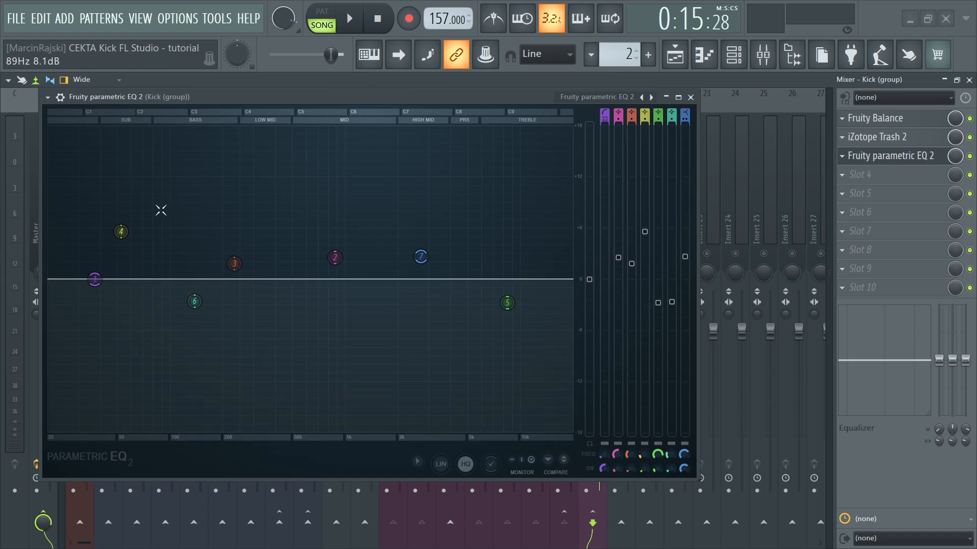
- Re-enable only the band 1 low cut in the Kick (group) parametric EQ
click(605, 443)
click(604, 444)
click(604, 443)
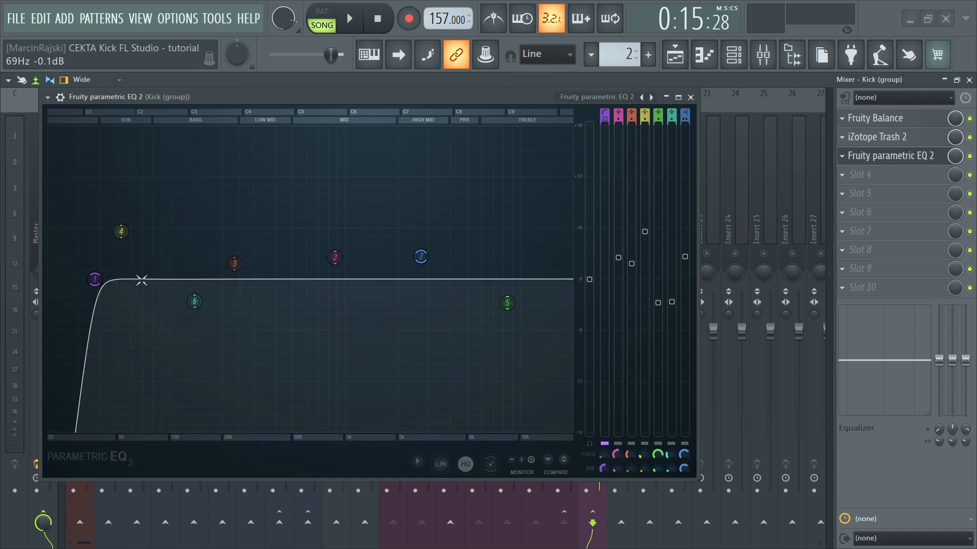
- Play the kick and compare its low end with and without the EQ's band 1 low cut
drag(400, 95, 454, 96)
click(588, 218)
key(space)
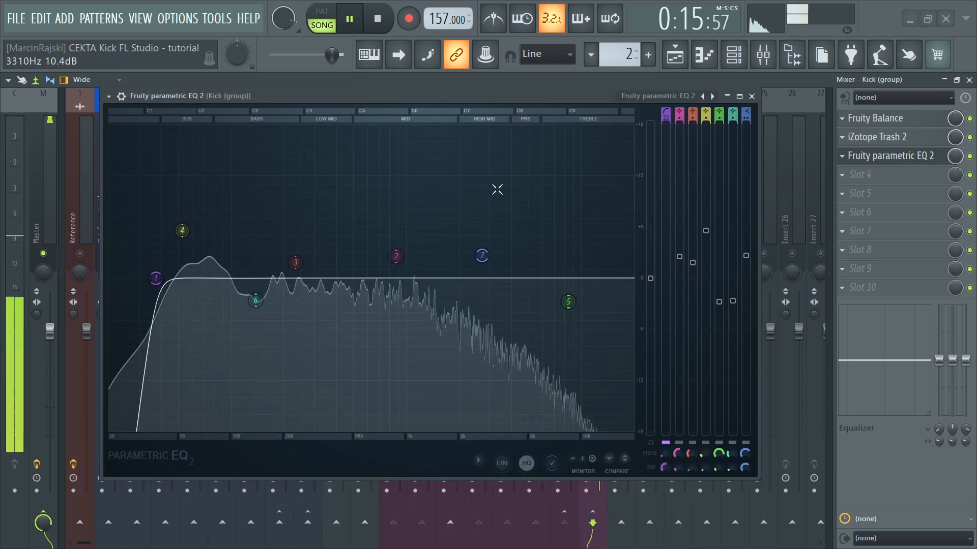
click(665, 443)
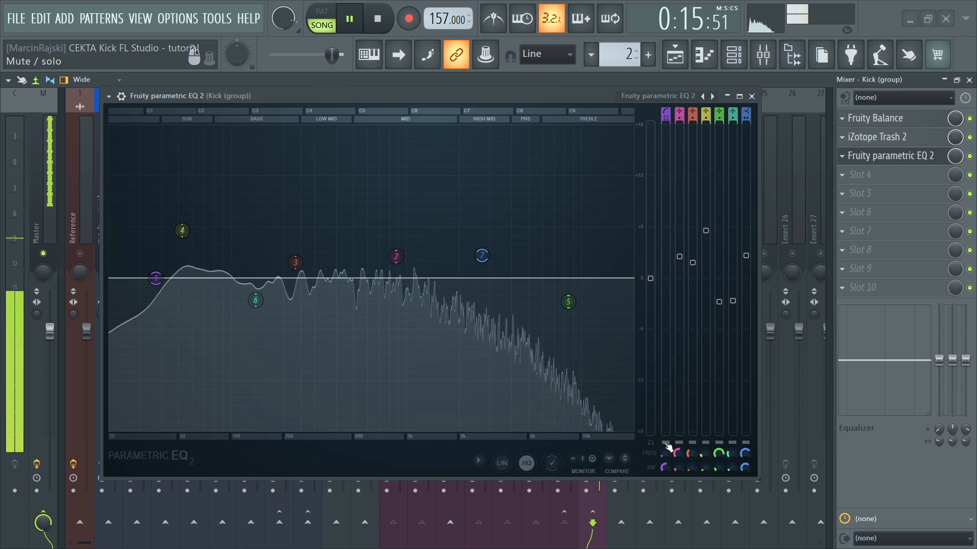
click(666, 445)
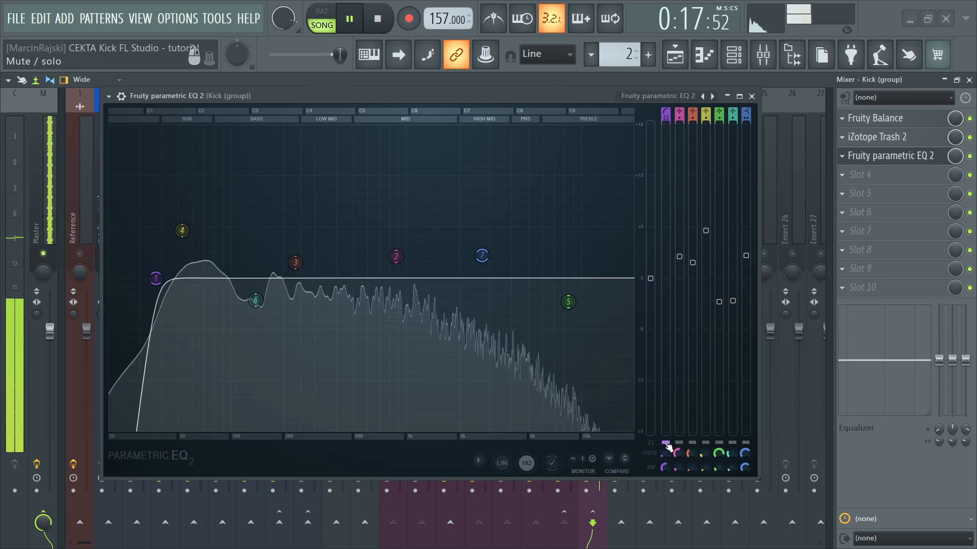
- Recheck the playing kick with band 1's low cut muted, leave the band enabled, and stop playback
click(666, 443)
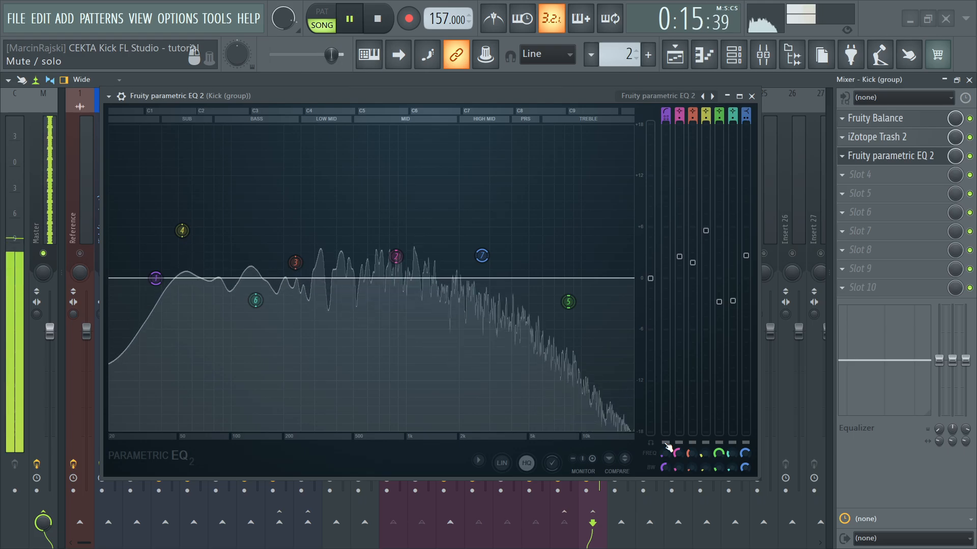
click(667, 444)
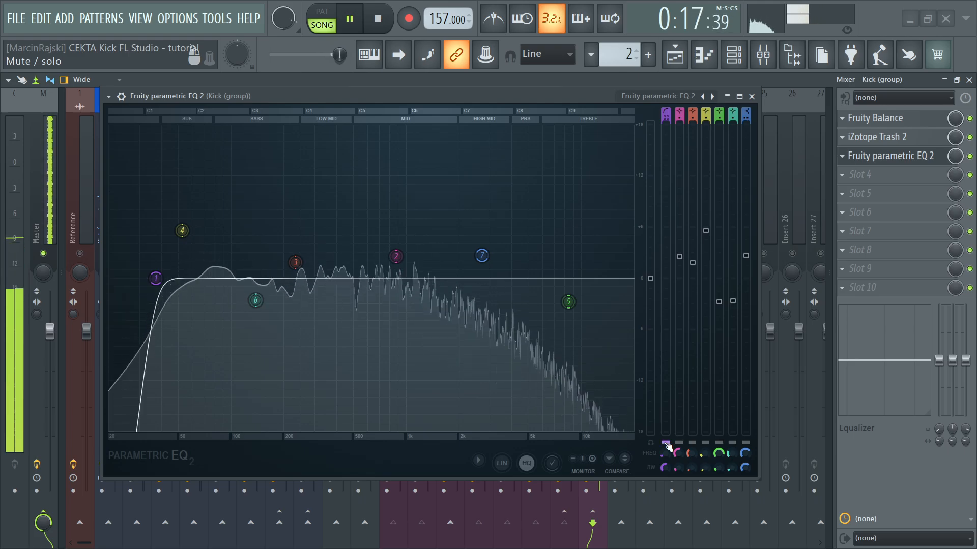
key(space)
- Enable the band 4 peaking boost in the Kick (group) EQ and compare the kick with and without it, leaving it on
click(182, 230)
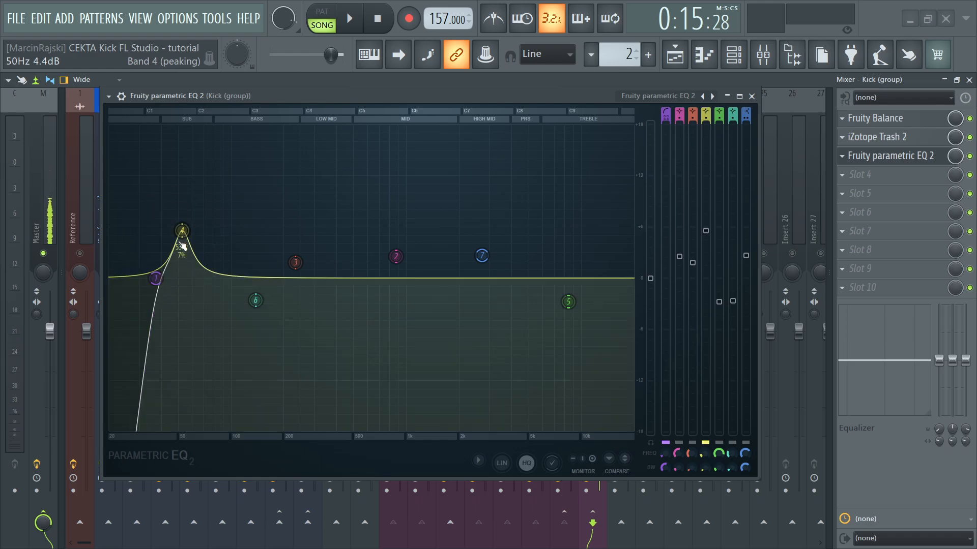
key(space)
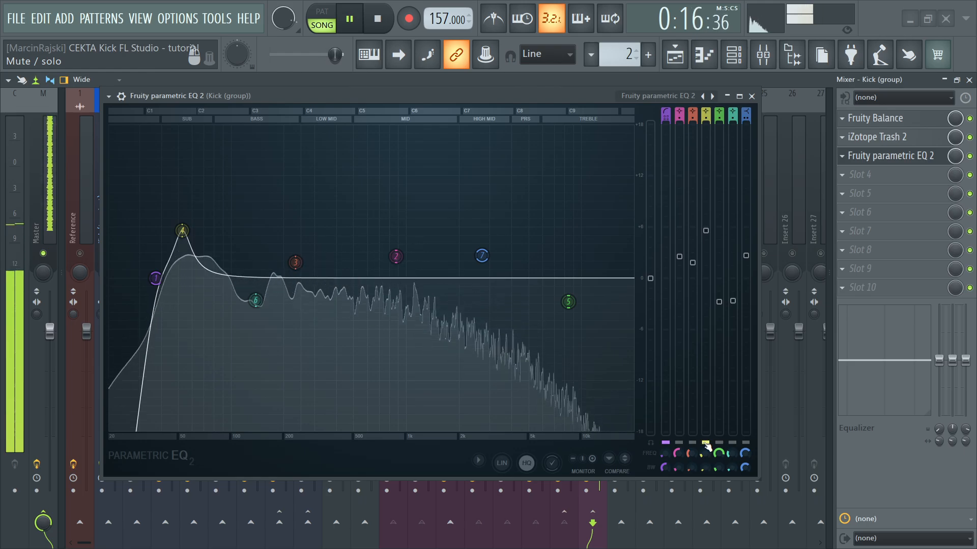
click(706, 443)
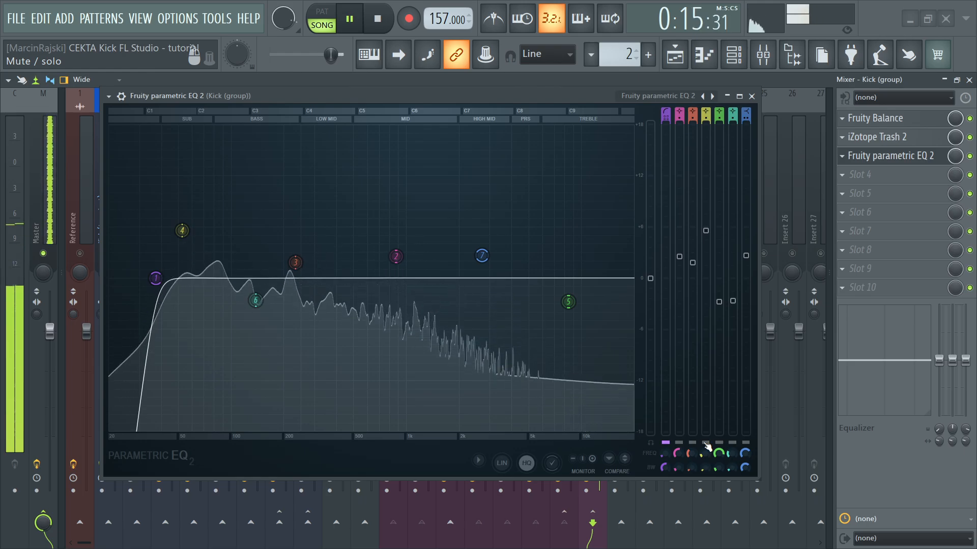
click(706, 443)
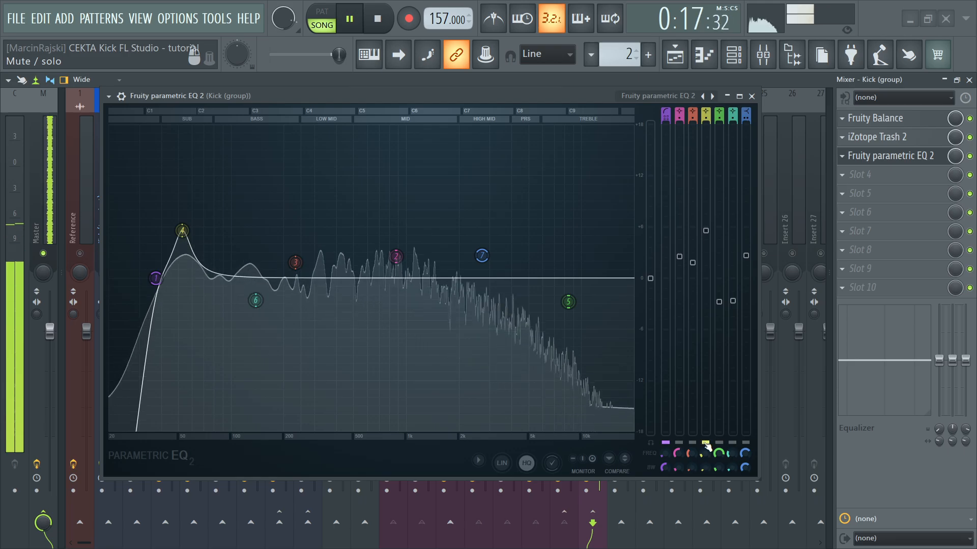
key(space)
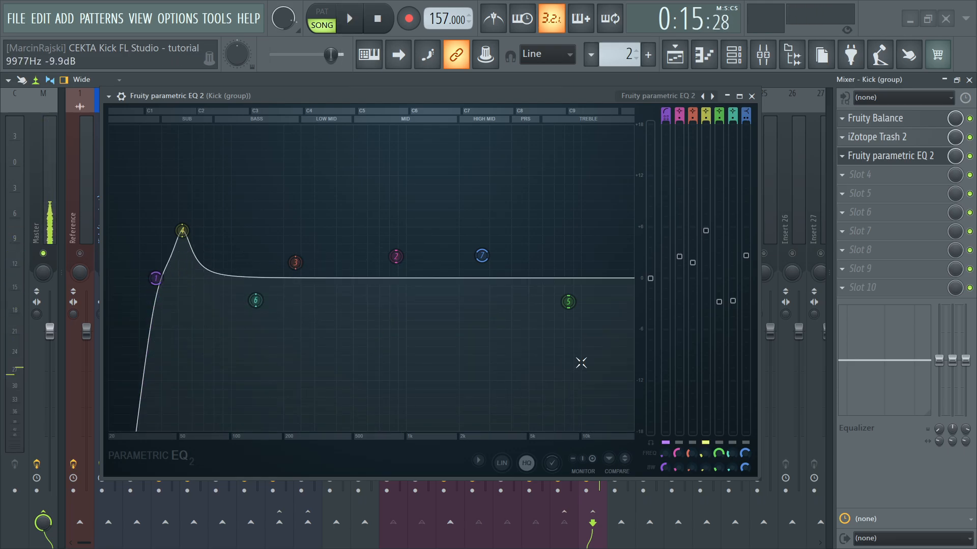
- Enable the band 6 peaking cut and compare the playing kick with and without it, leaving the band on
click(719, 444)
click(719, 444)
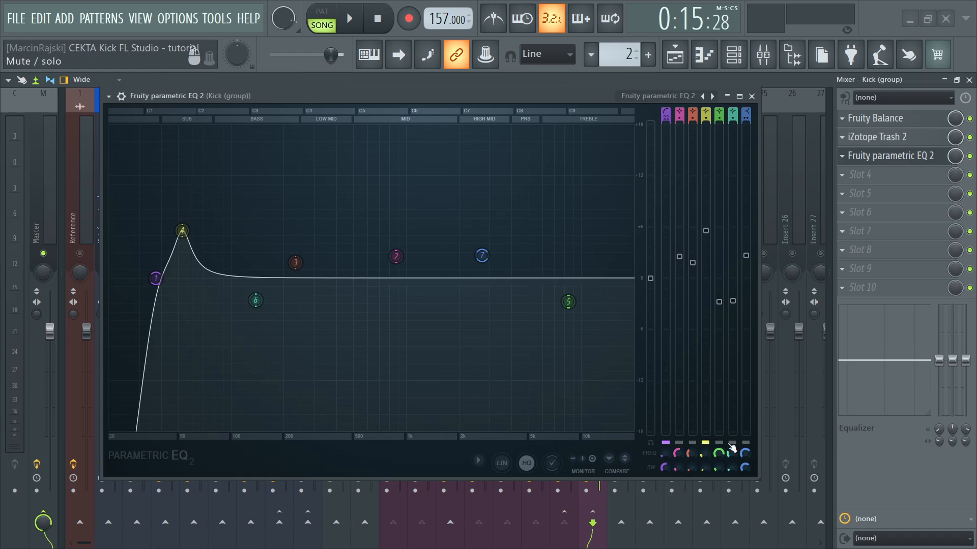
click(732, 444)
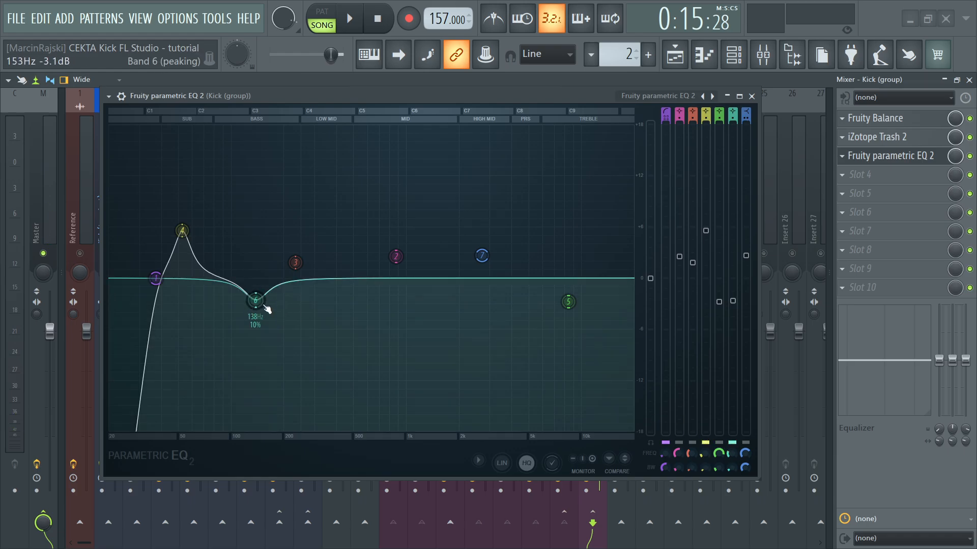
key(space)
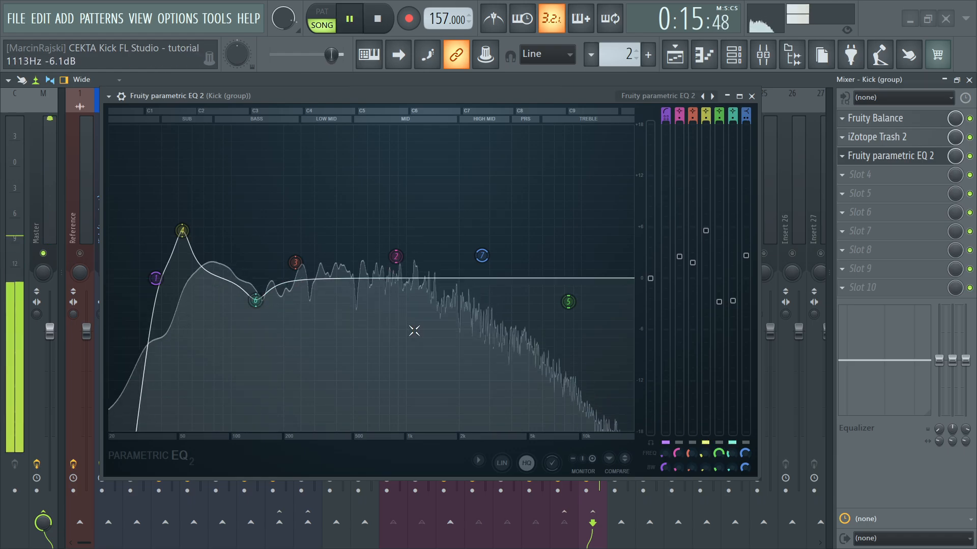
click(733, 445)
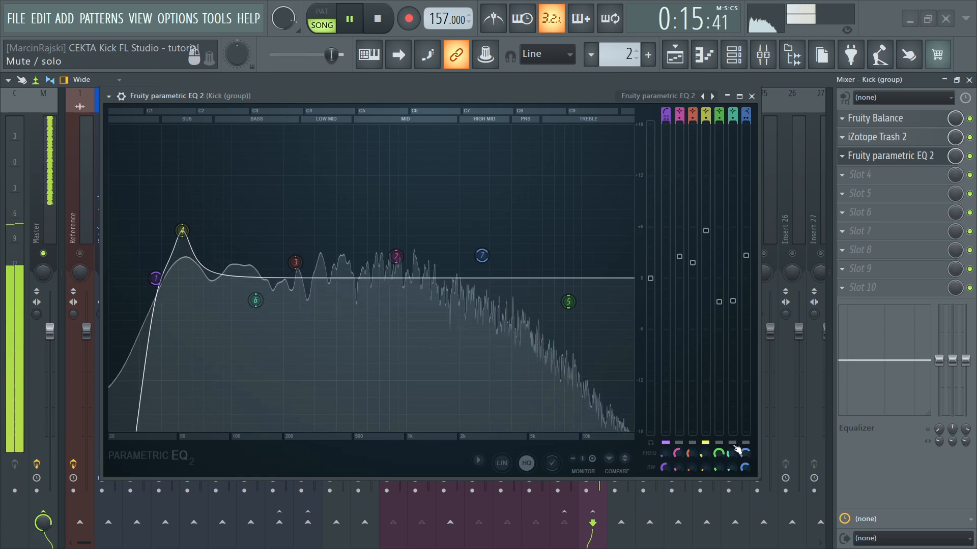
click(732, 443)
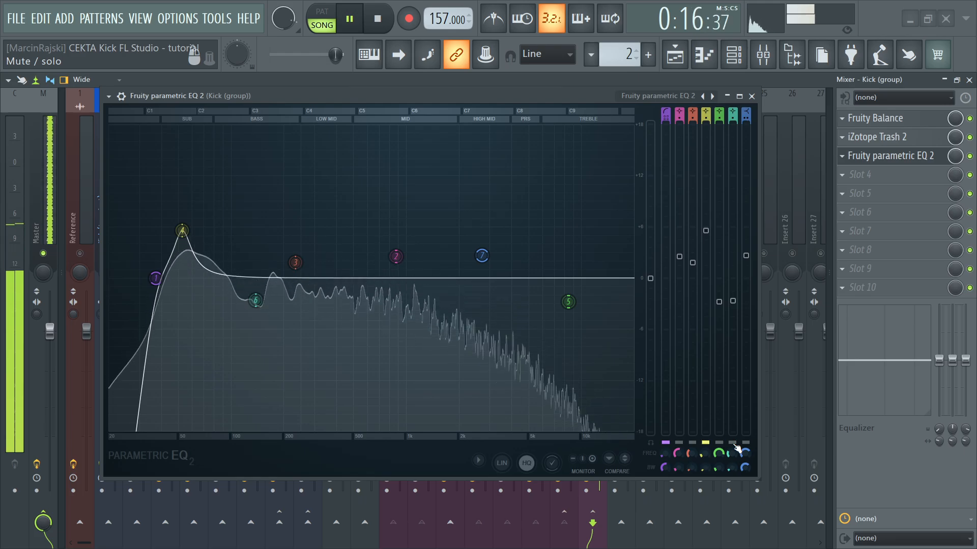
click(732, 443)
click(732, 444)
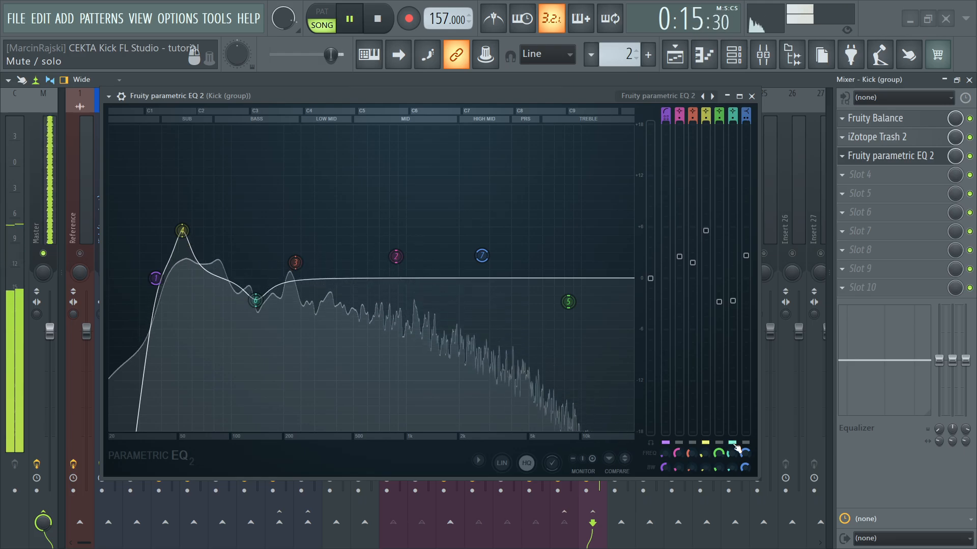
key(space)
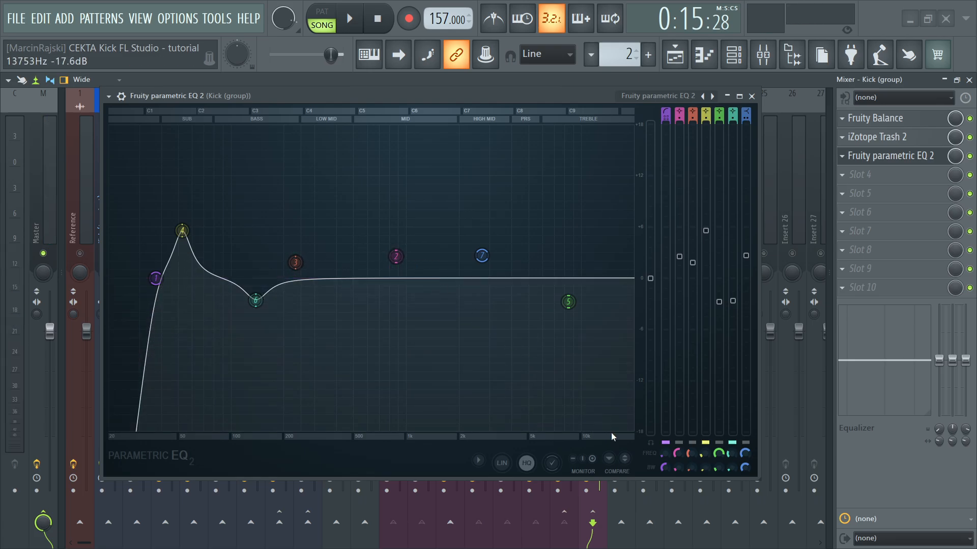
- Enable the band 3 peaking boost and compare the playing kick with and without it, leaving the band on
click(679, 443)
click(680, 444)
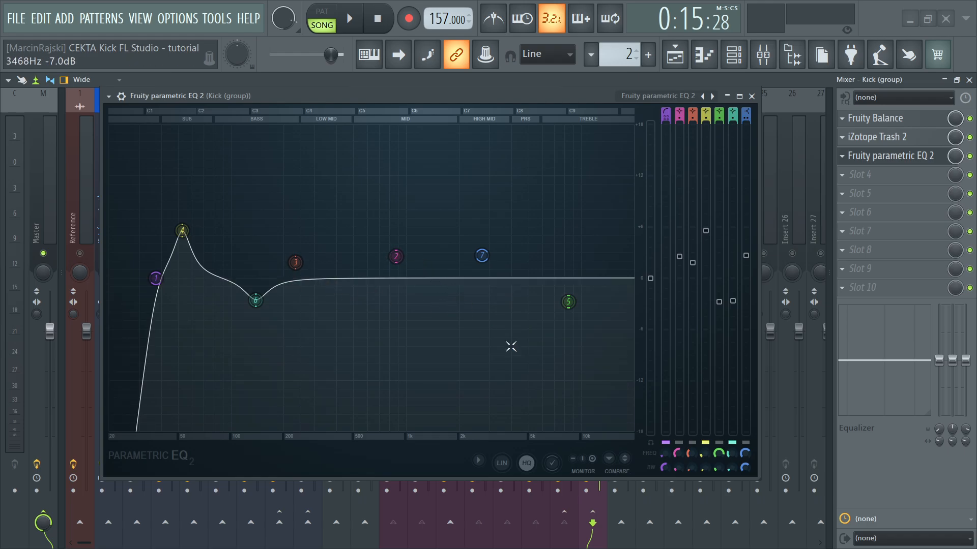
click(692, 443)
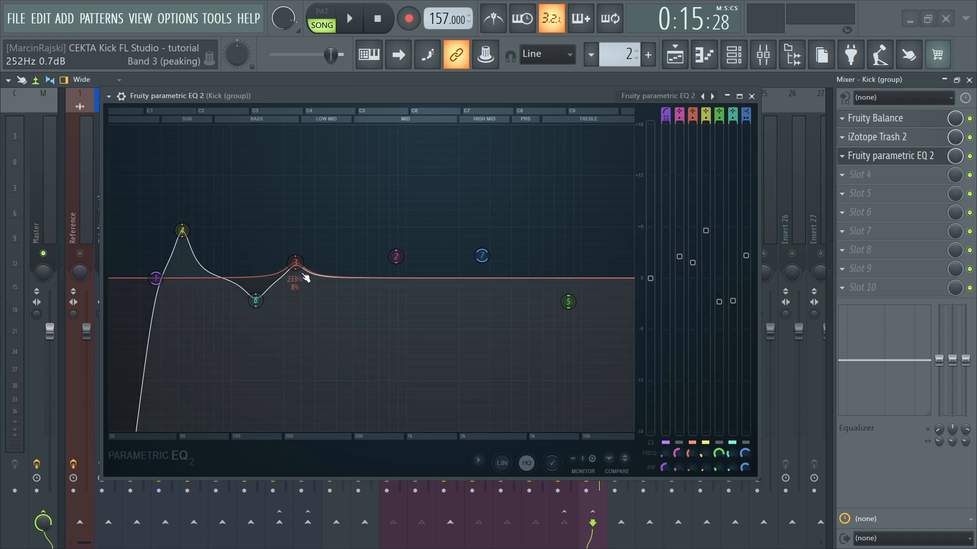
key(space)
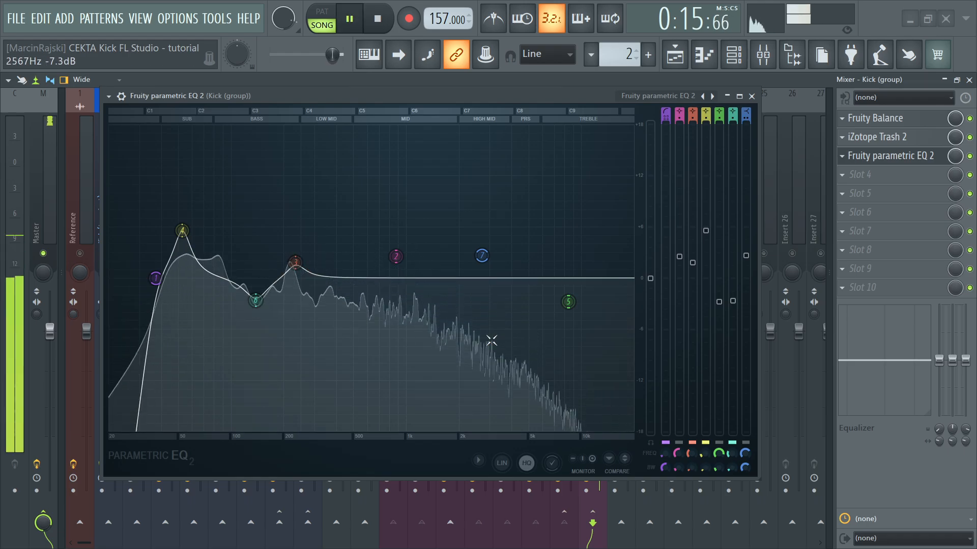
click(693, 443)
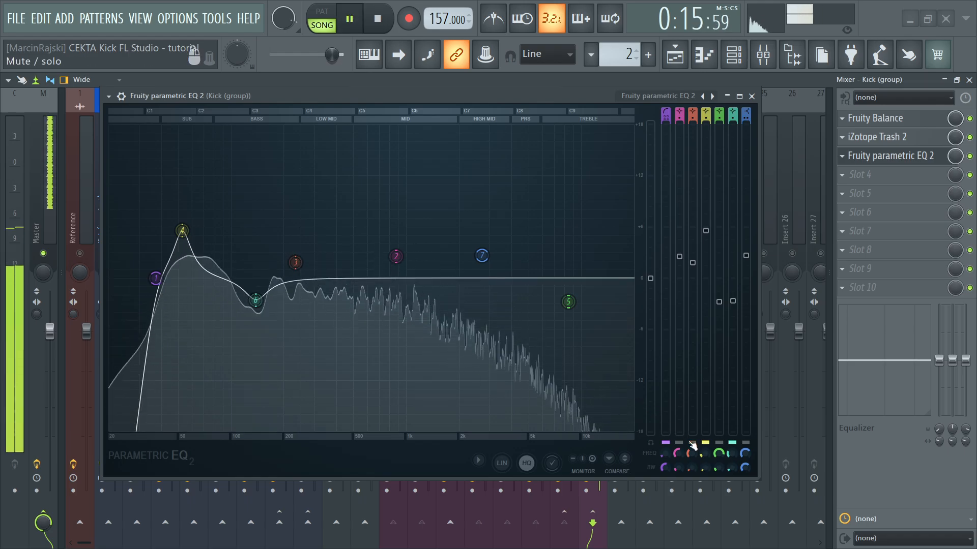
click(692, 443)
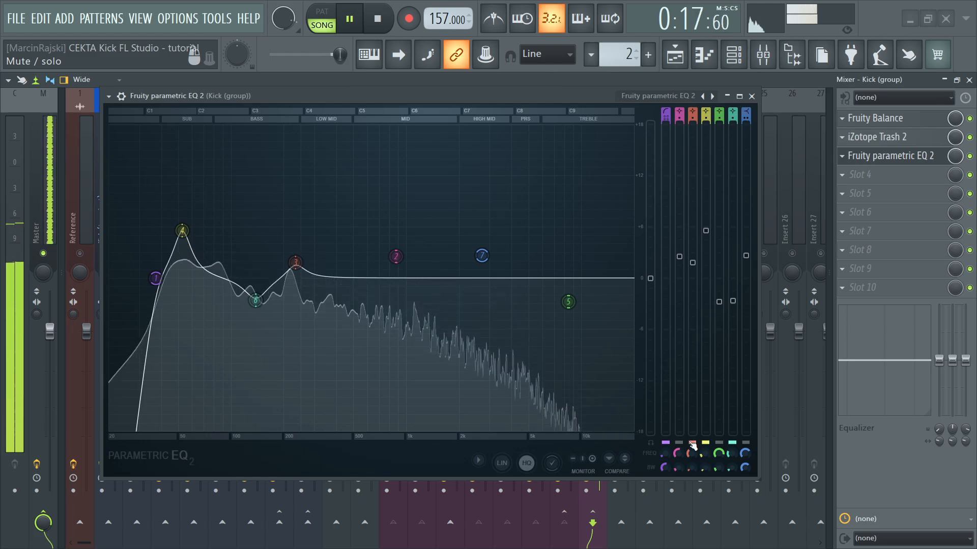
click(692, 443)
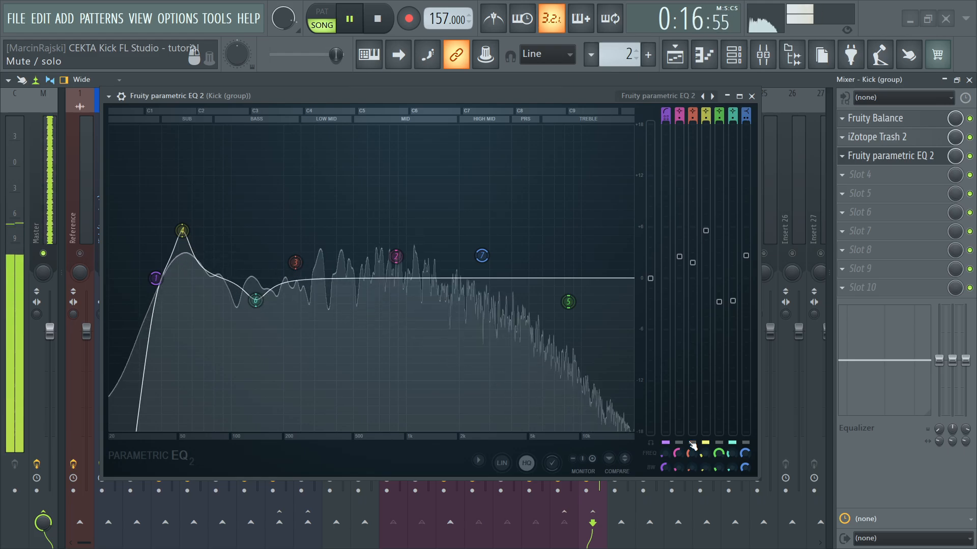
click(692, 443)
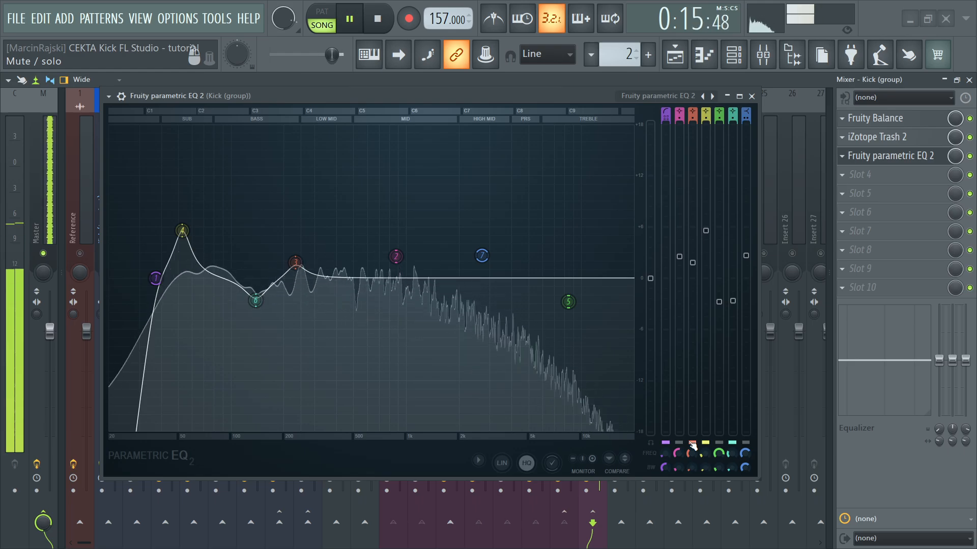
key(space)
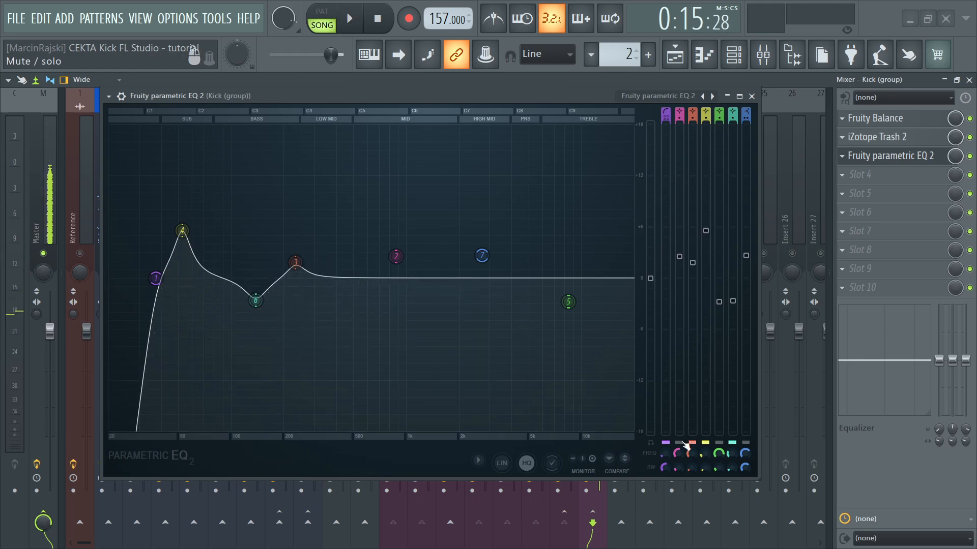
- Enable the band 2 mid boost in the Kick (group) EQ and play the kick to check its effect
click(680, 443)
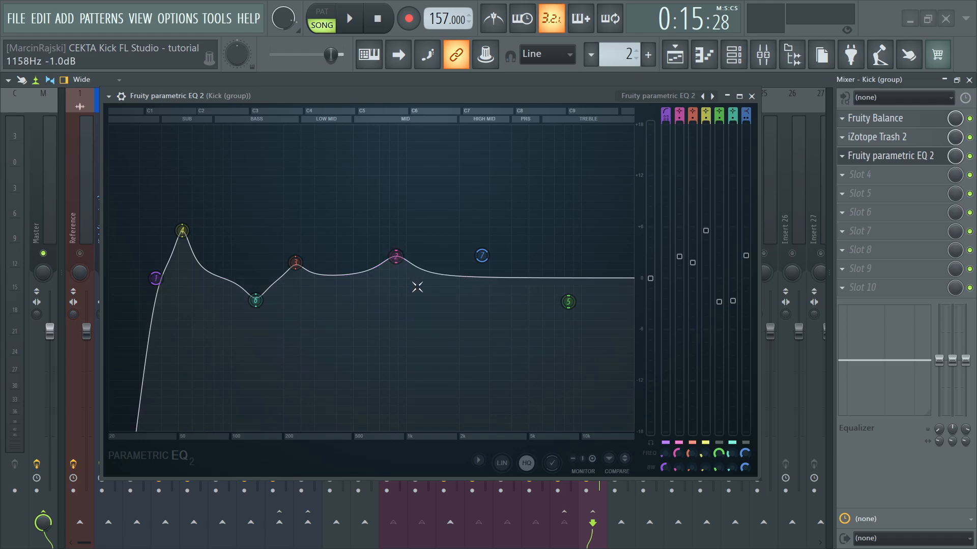
key(space)
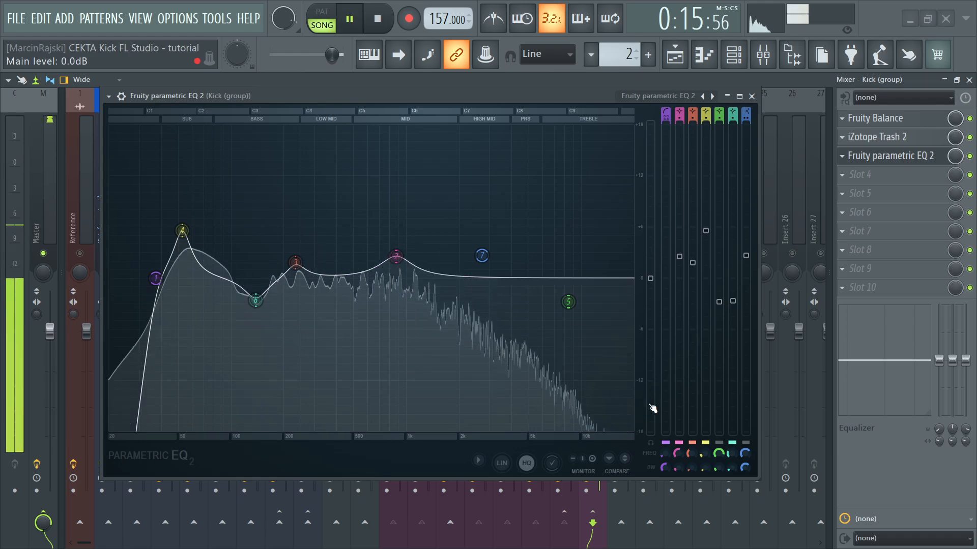
click(679, 444)
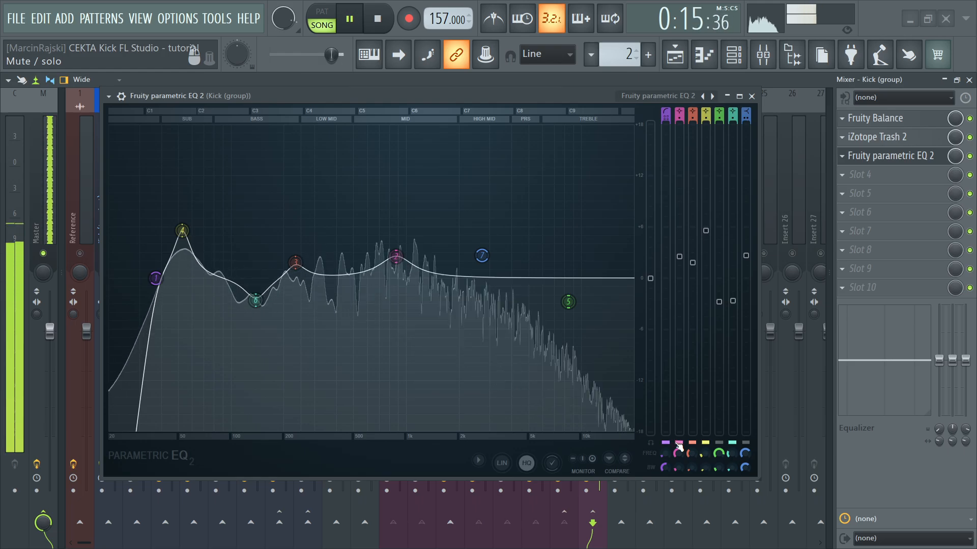
key(space)
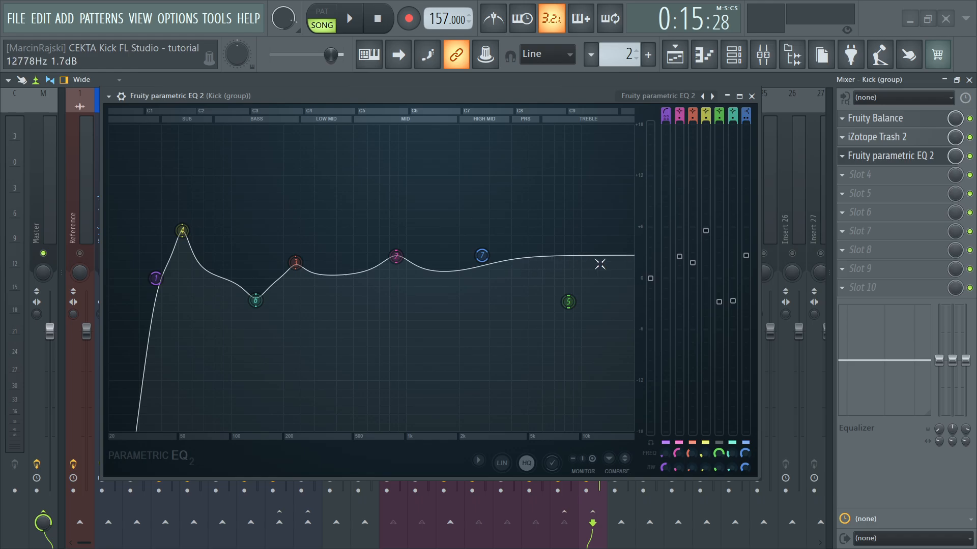
- Play the kick with the band 7 high shelf enabled and compare it with that band muted
key(space)
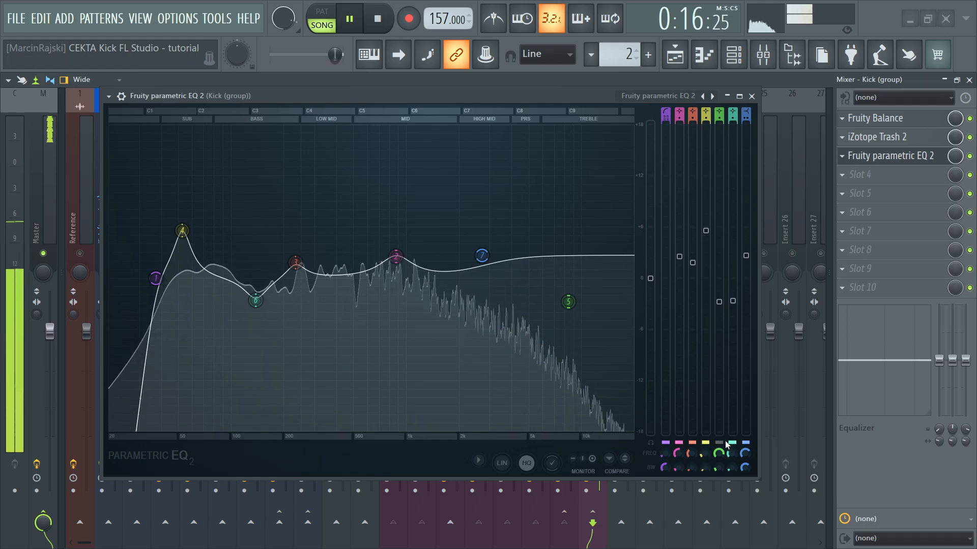
click(747, 444)
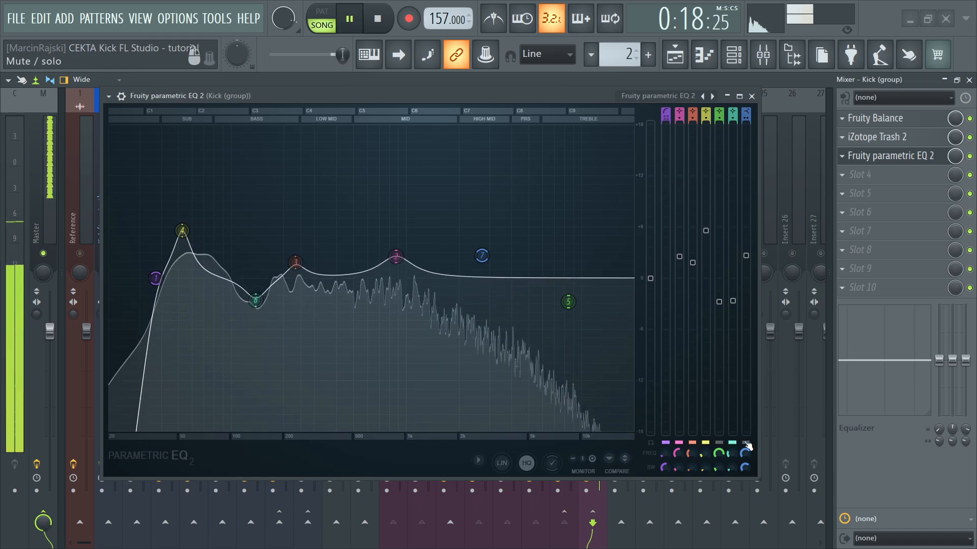
click(747, 444)
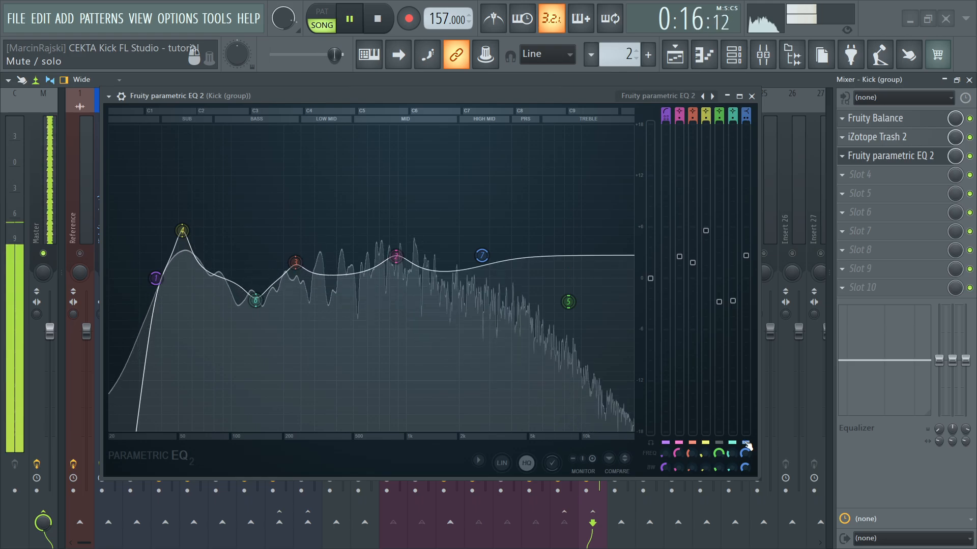
key(space)
- Enable the band 5 treble cut and compare the playing kick with and without it, leaving the band on
click(719, 444)
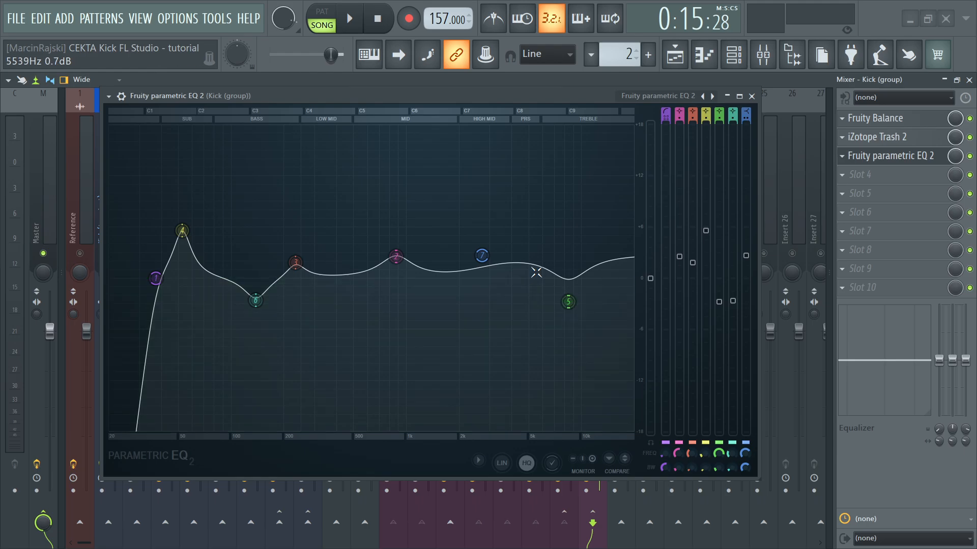
key(space)
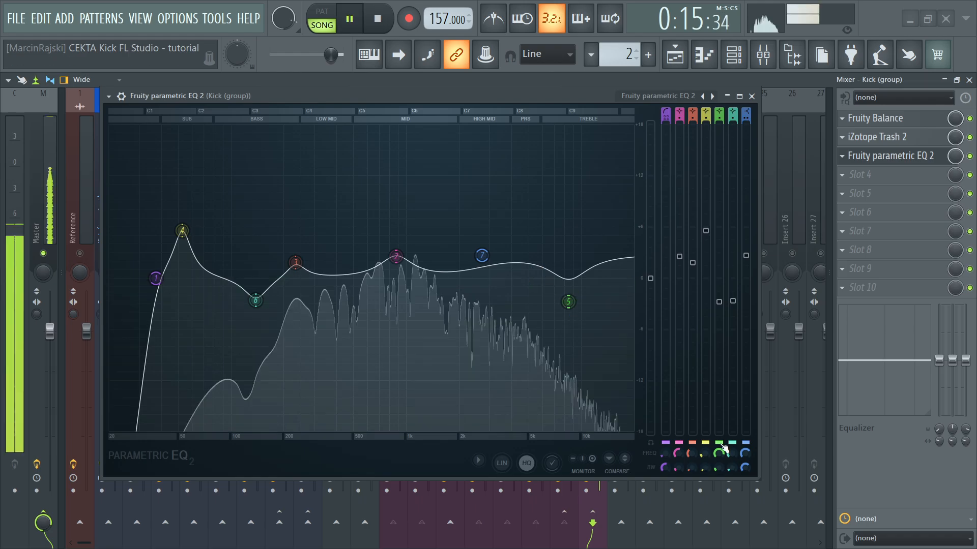
click(720, 444)
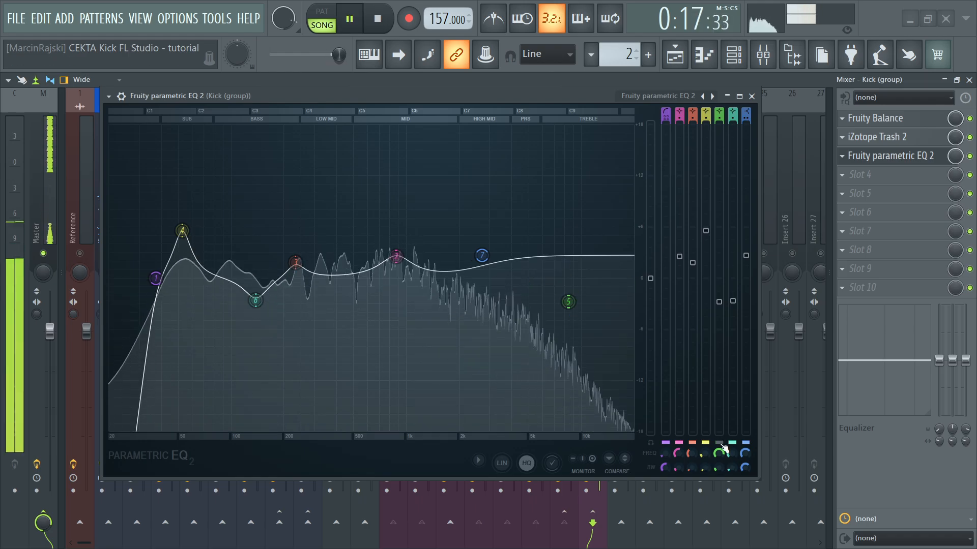
click(721, 444)
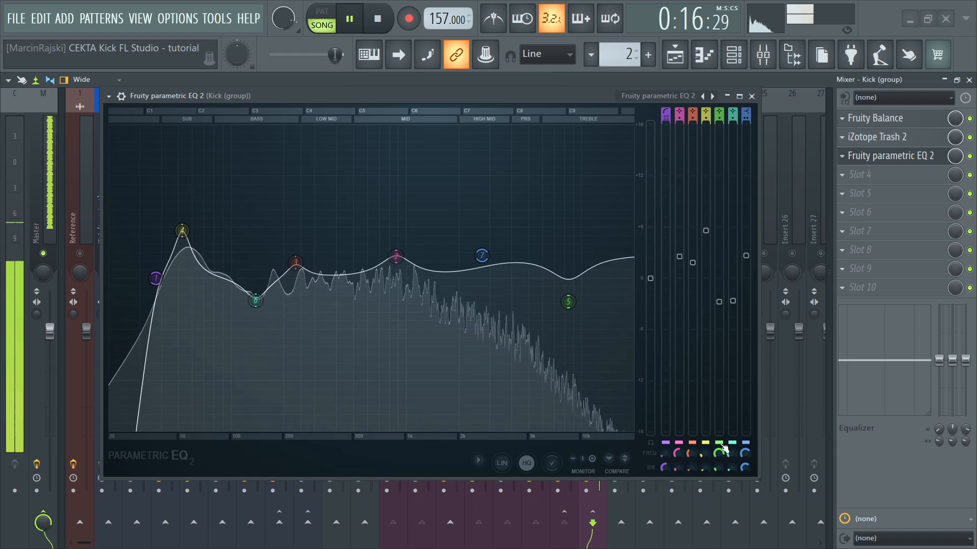
click(721, 444)
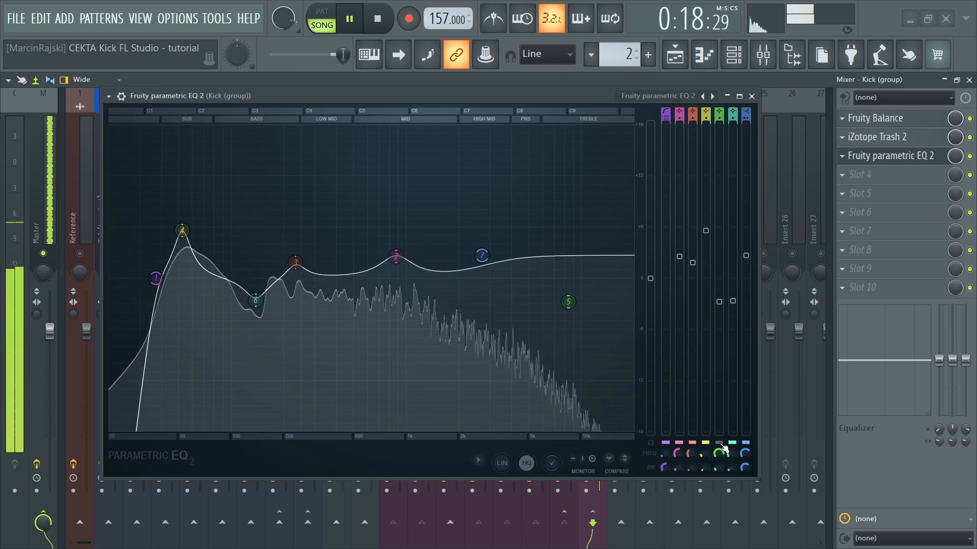
click(720, 443)
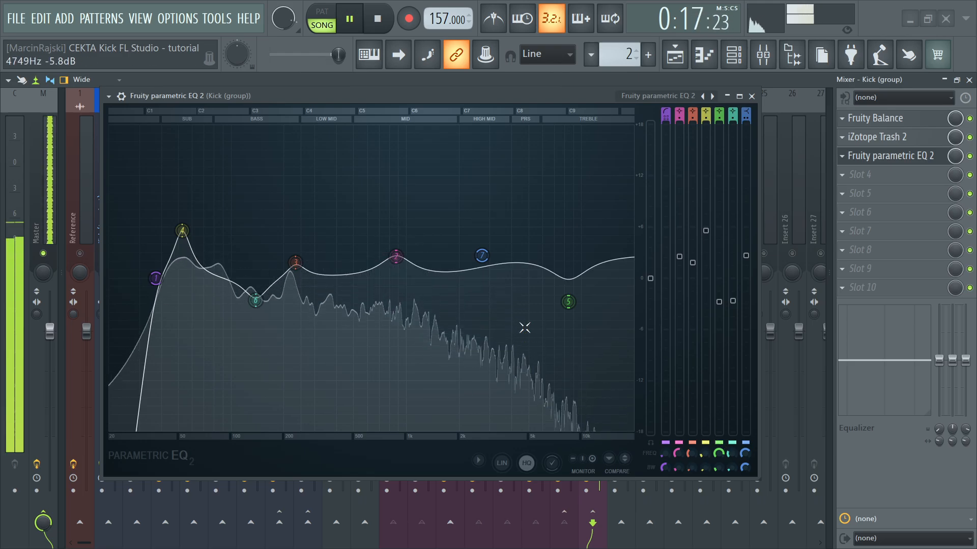
- Play the kick and compare it with and without the Fruity parametric EQ 2 on Kick (group)
key(space)
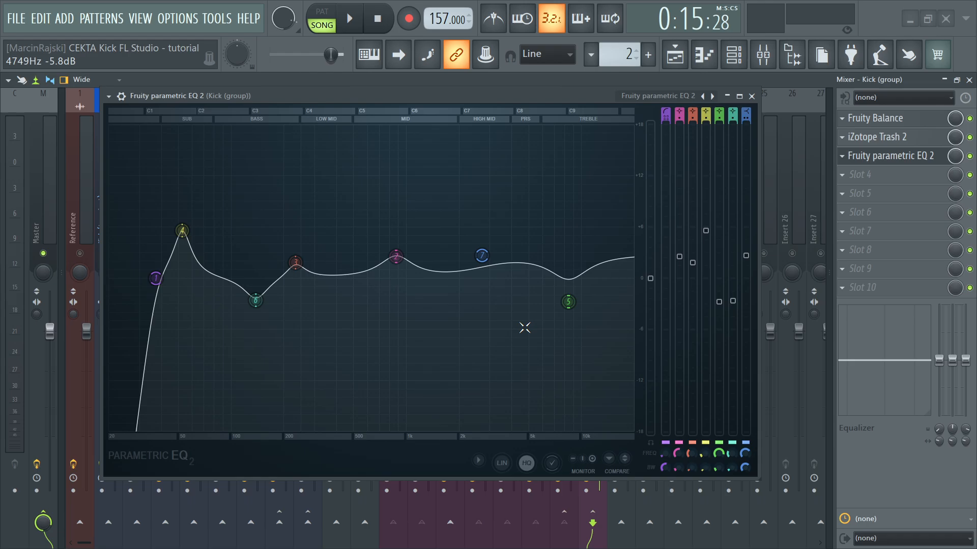
key(space)
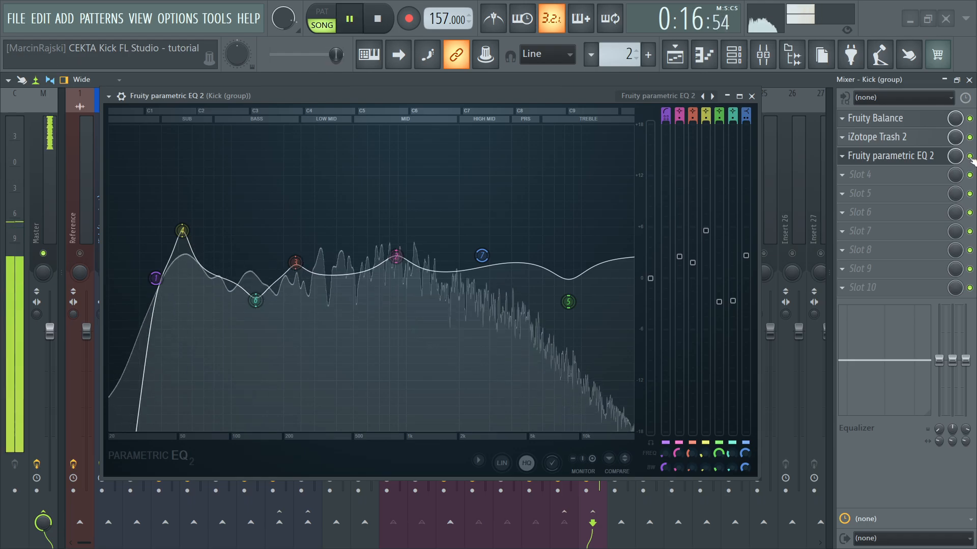
click(970, 157)
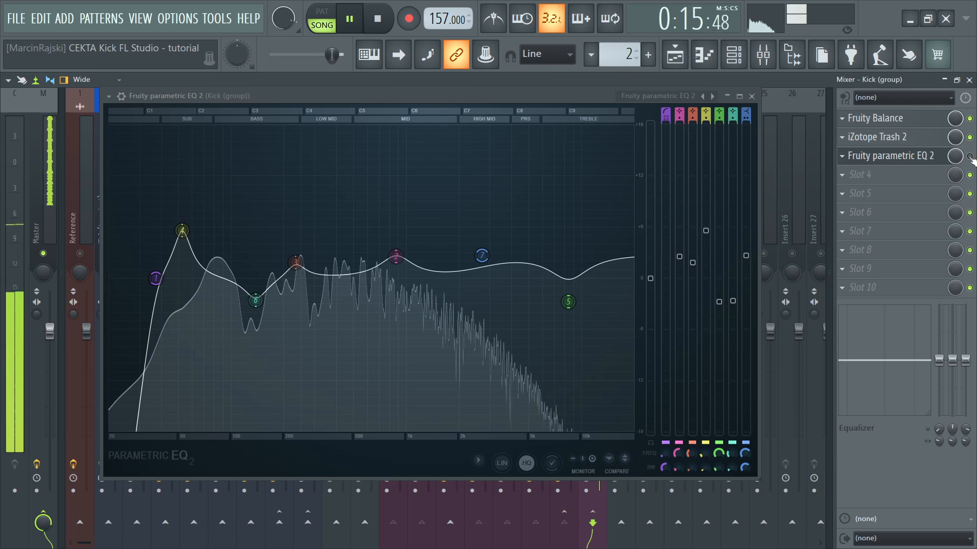
click(969, 157)
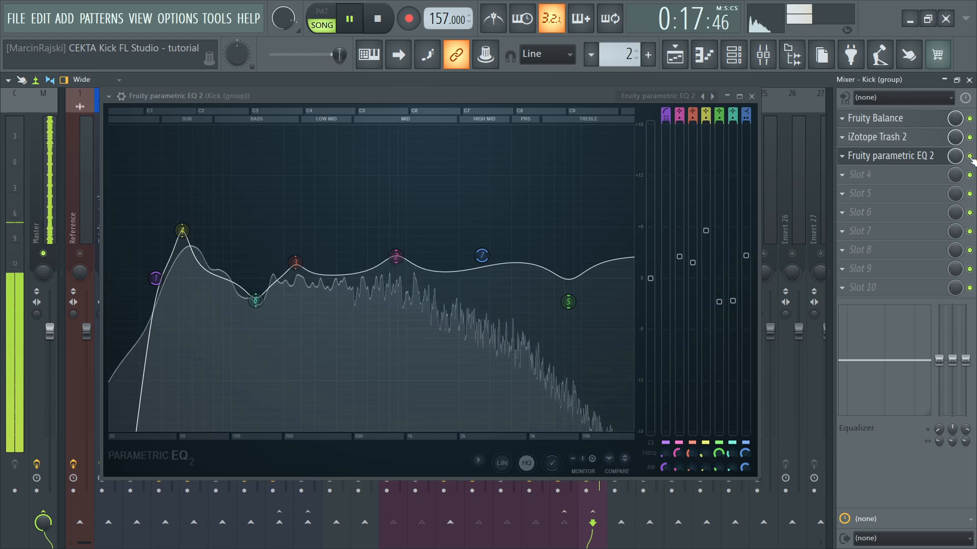
click(969, 156)
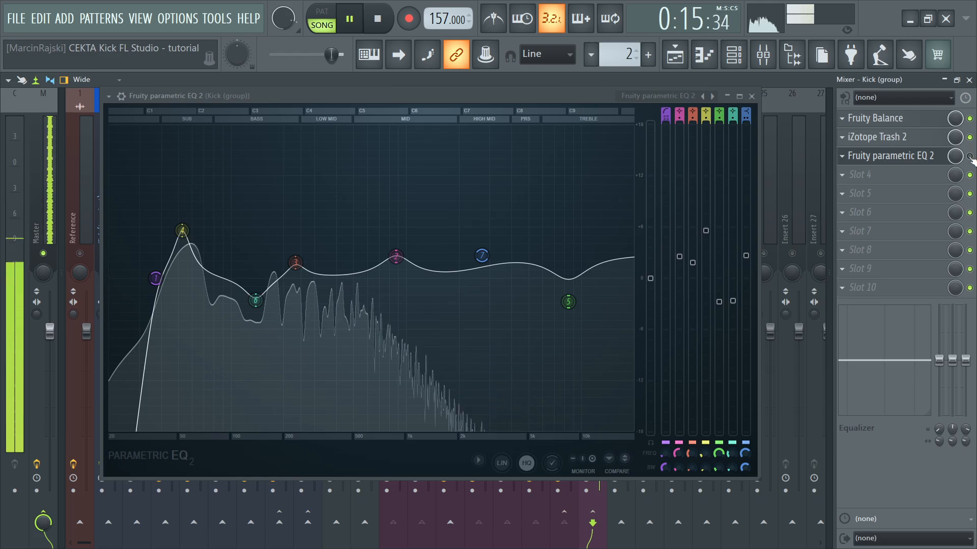
click(969, 157)
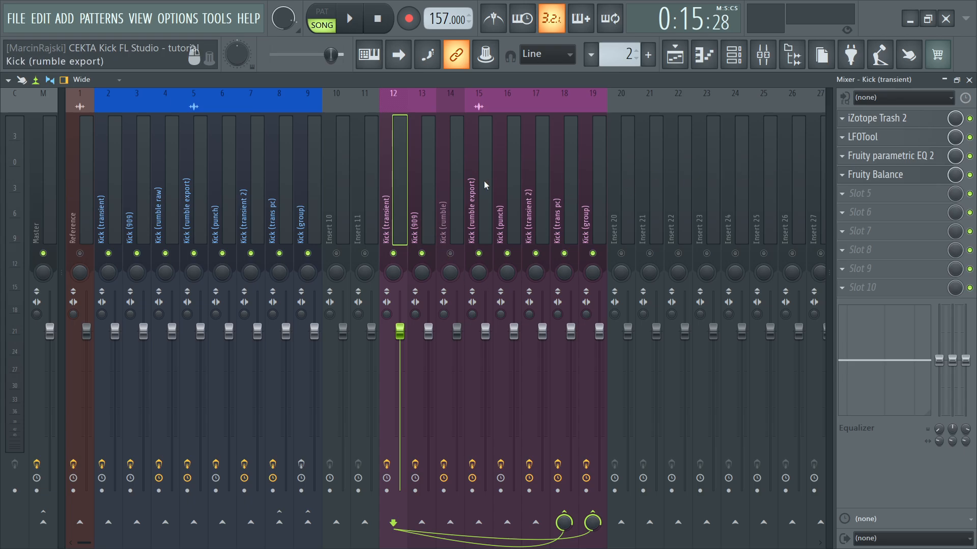
- View the parametric EQ on Kick (transient) alongside the one on Kick (group), leaving only the transient EQ open
click(865, 157)
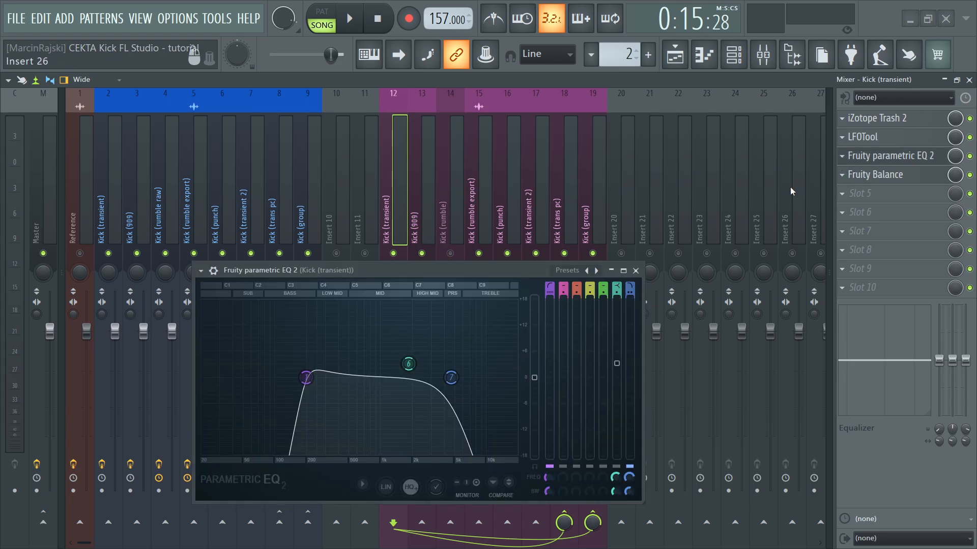
drag(483, 268, 486, 262)
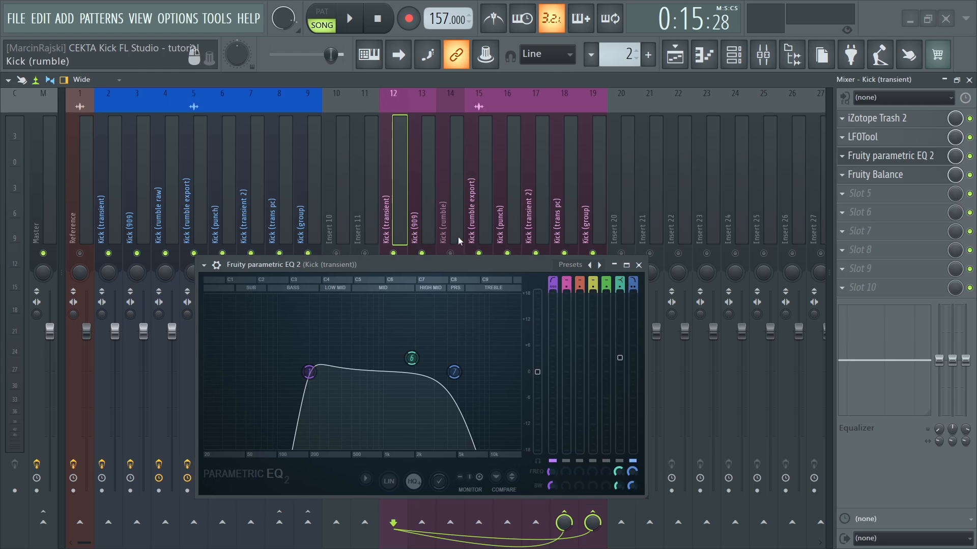
click(599, 225)
click(890, 155)
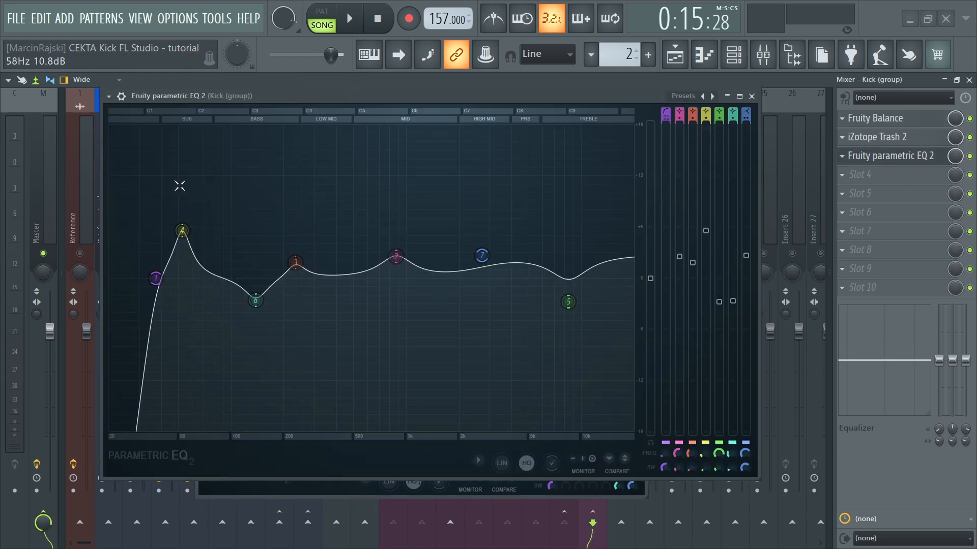
click(751, 96)
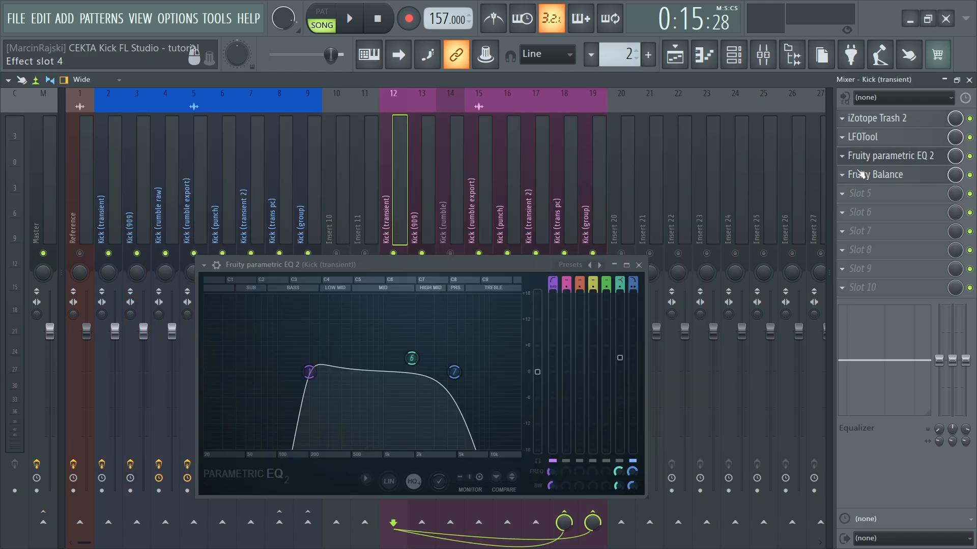
drag(420, 264, 369, 250)
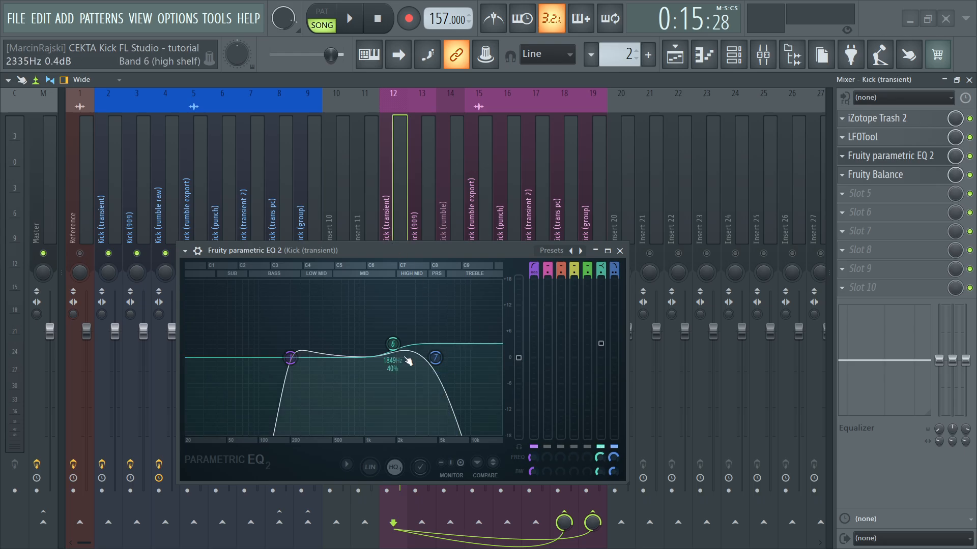
- Play the kick and compare it with and without the band 6 high shelf in the Kick (transient) EQ
key(space)
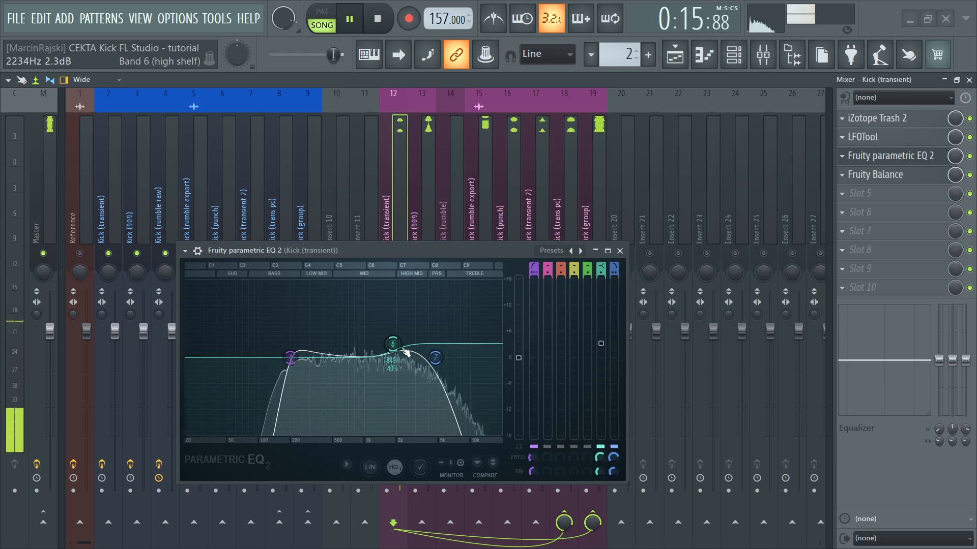
click(602, 447)
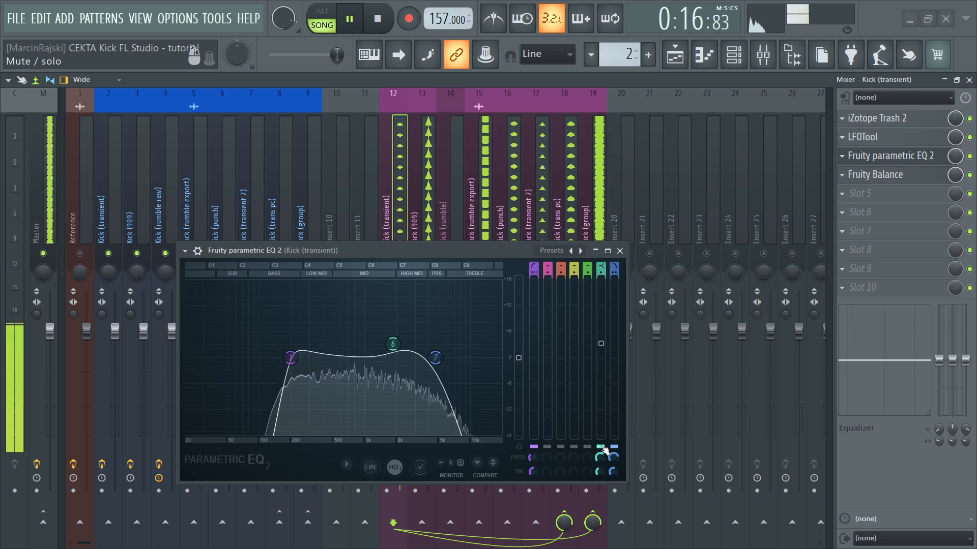
click(602, 447)
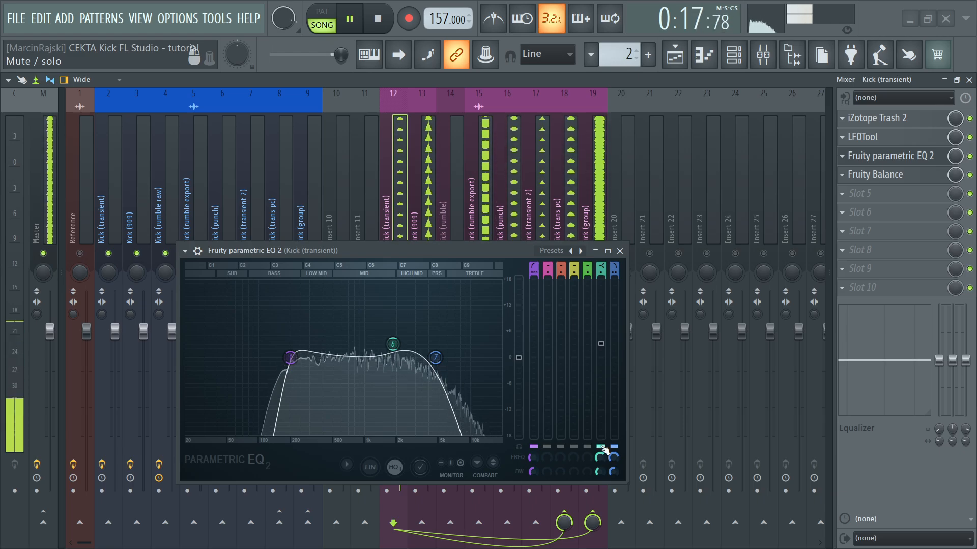
click(602, 447)
key(space)
- Play the kick and compare it with the band 5 and band 6 cuts in the Kick (rumble export) EQ enabled and muted
click(484, 224)
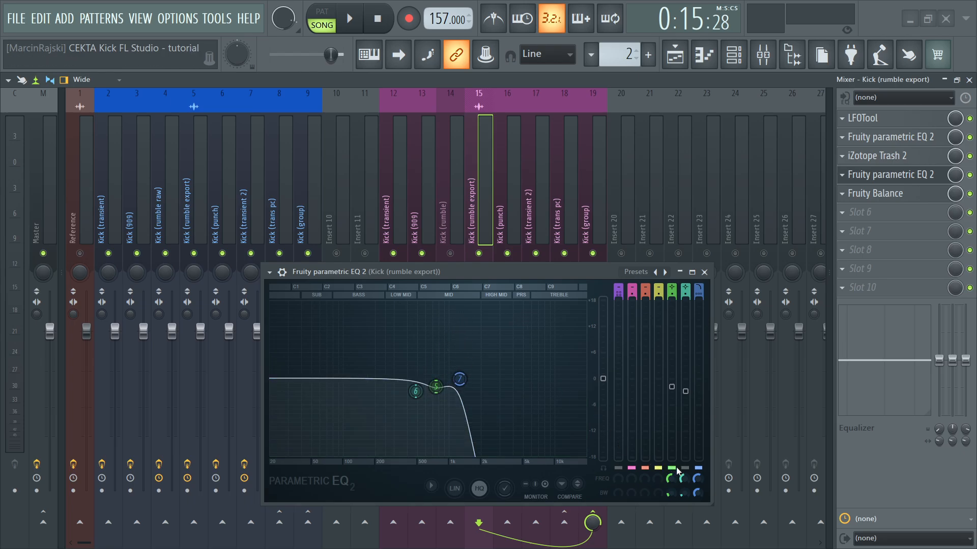
key(space)
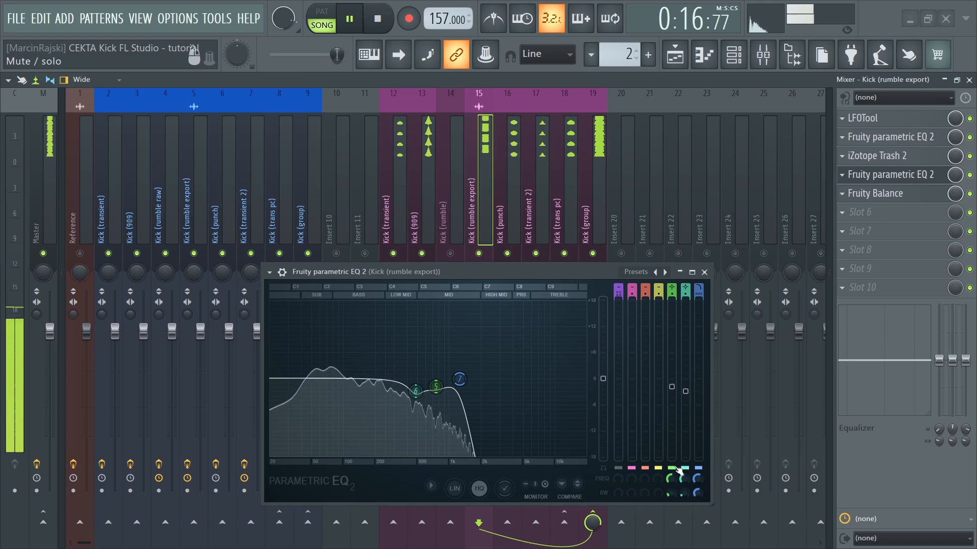
click(673, 470)
click(682, 470)
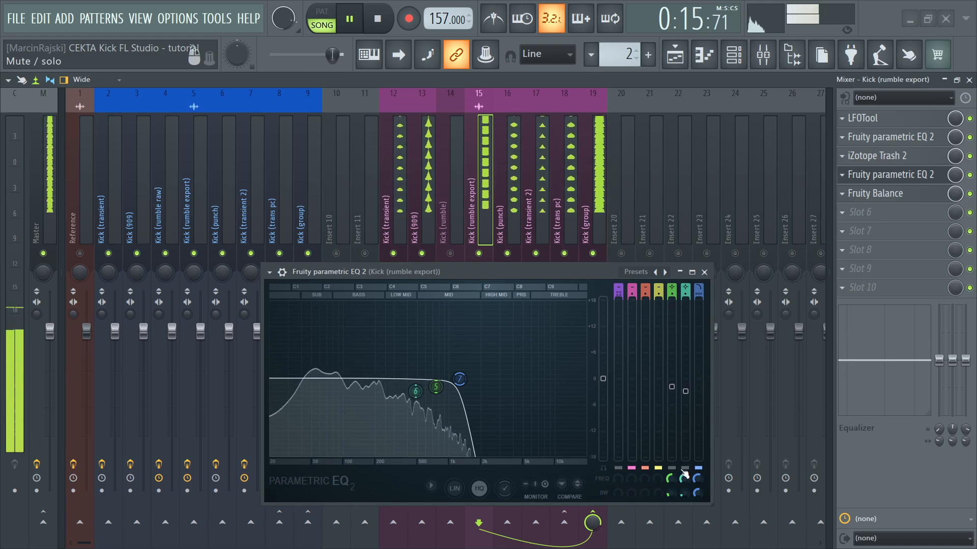
click(685, 468)
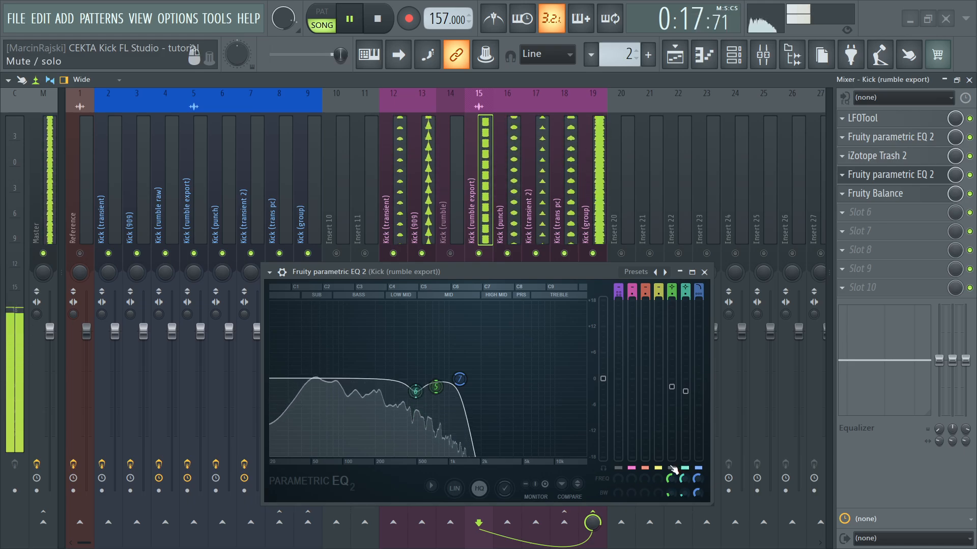
click(672, 468)
click(672, 469)
click(685, 469)
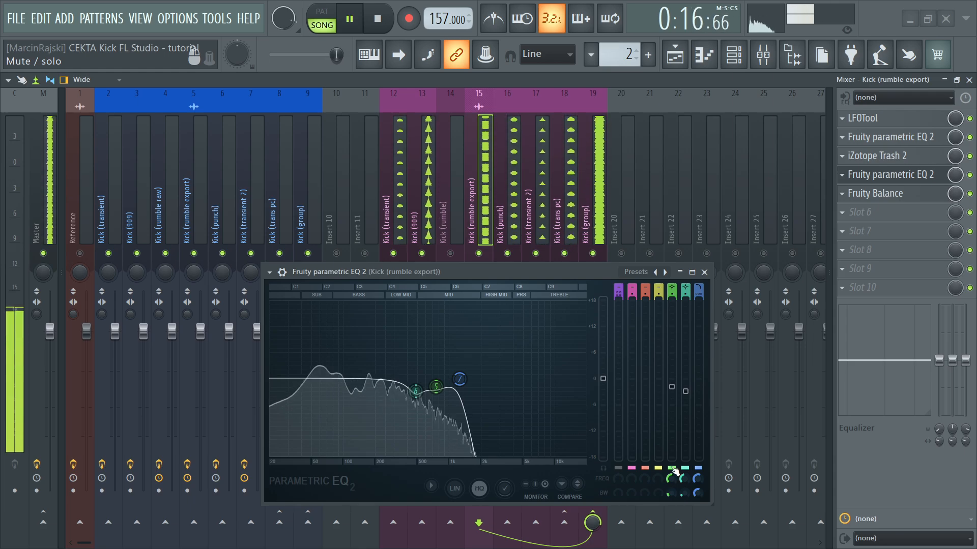
click(685, 468)
click(672, 469)
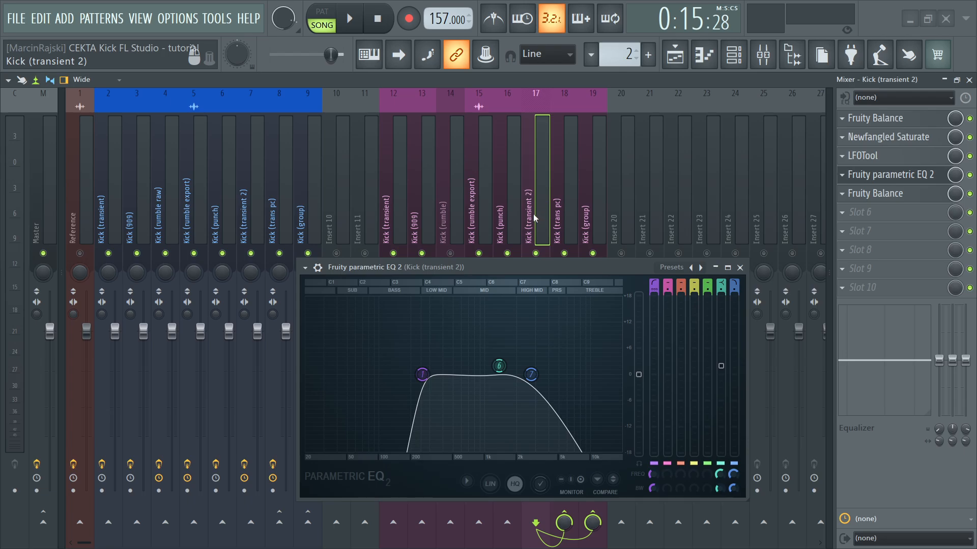
- Play the kick and compare it with and without band 6 in the Kick (transient 2) EQ
click(724, 463)
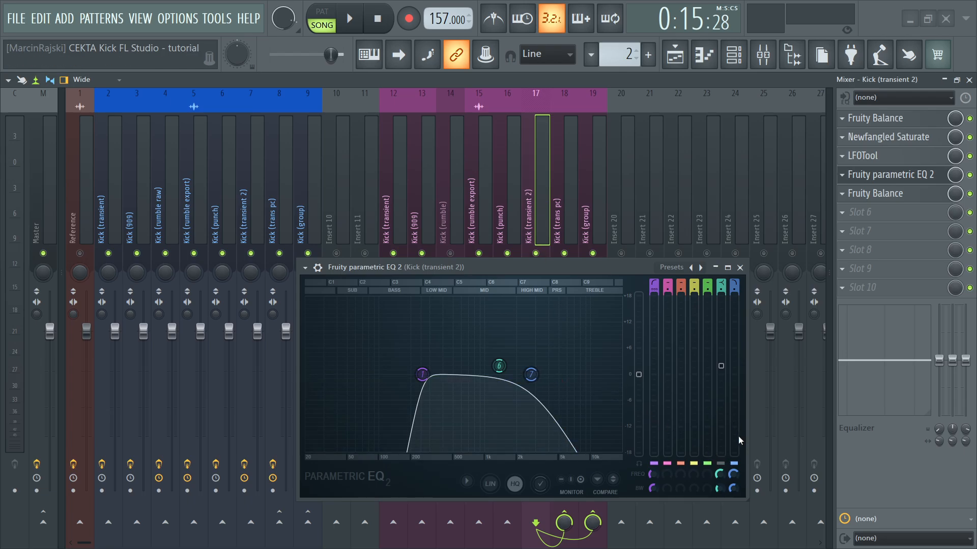
key(space)
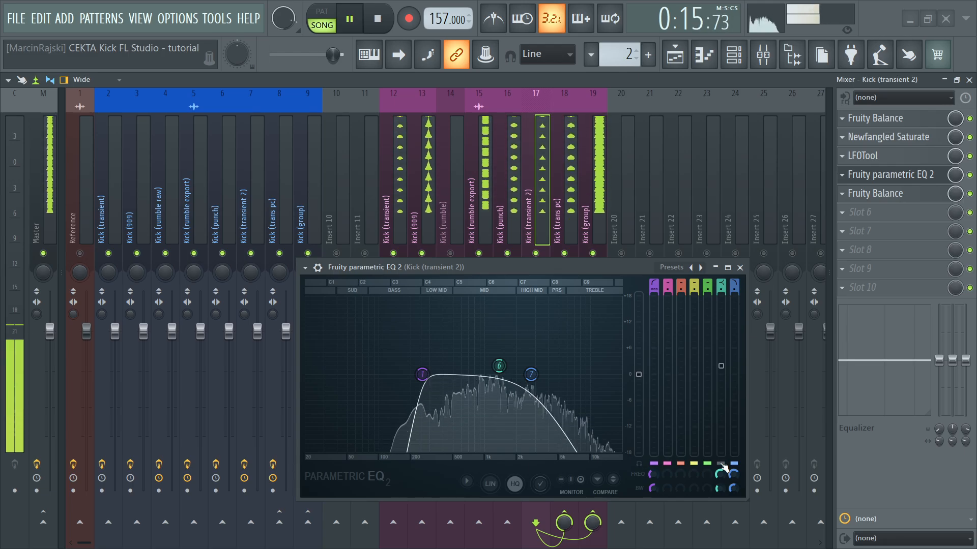
click(723, 462)
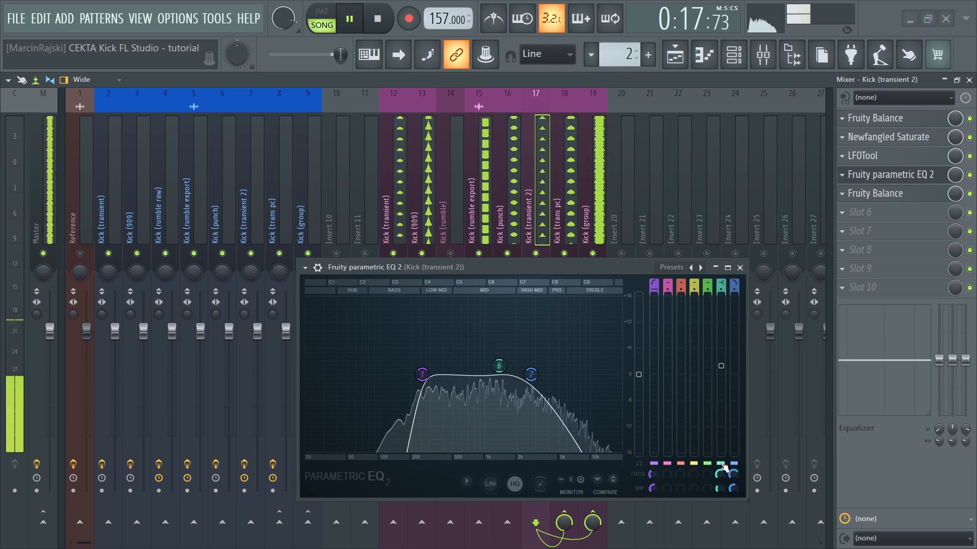
click(721, 463)
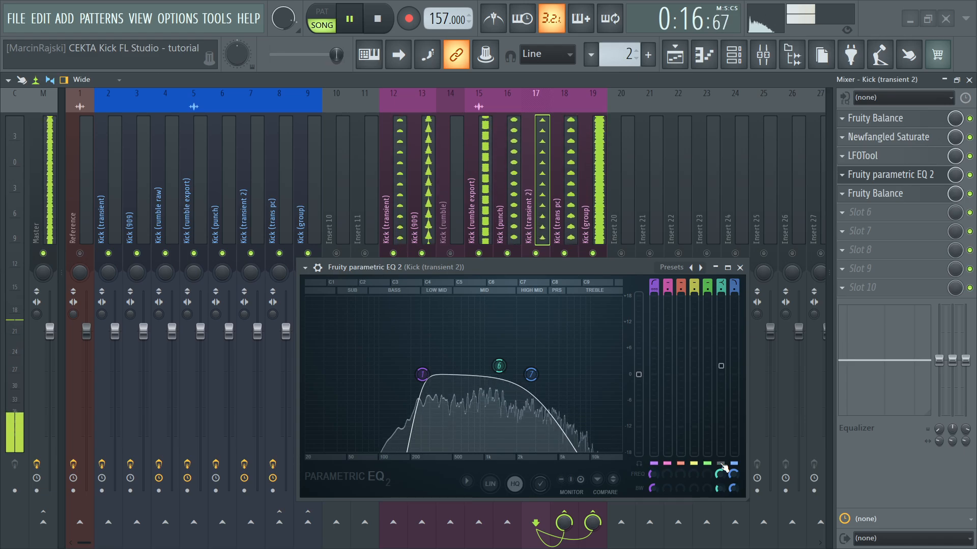
click(721, 463)
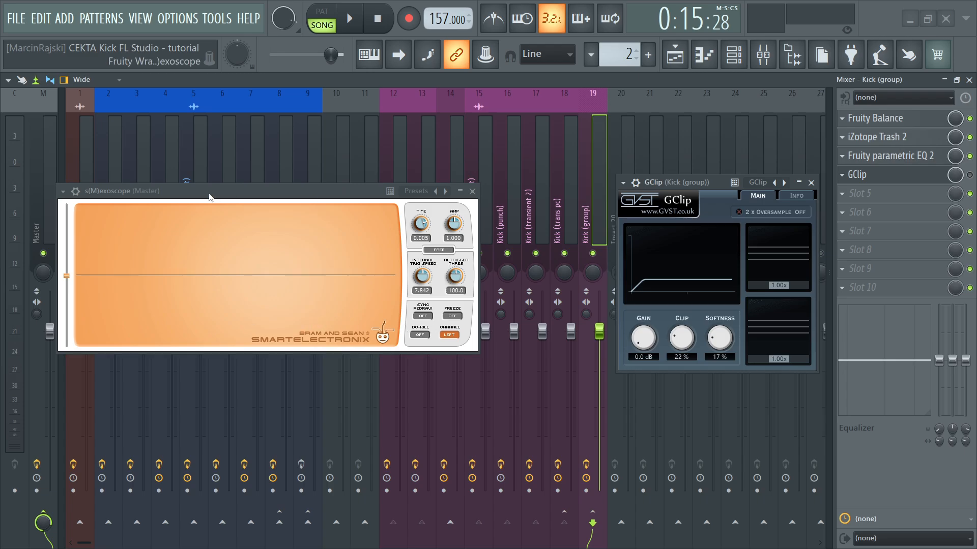
- Freeze the kick's waveform in the Master s(M)exoscope and place the Kick (group) GClip window beside the oscilloscope
click(457, 316)
key(space)
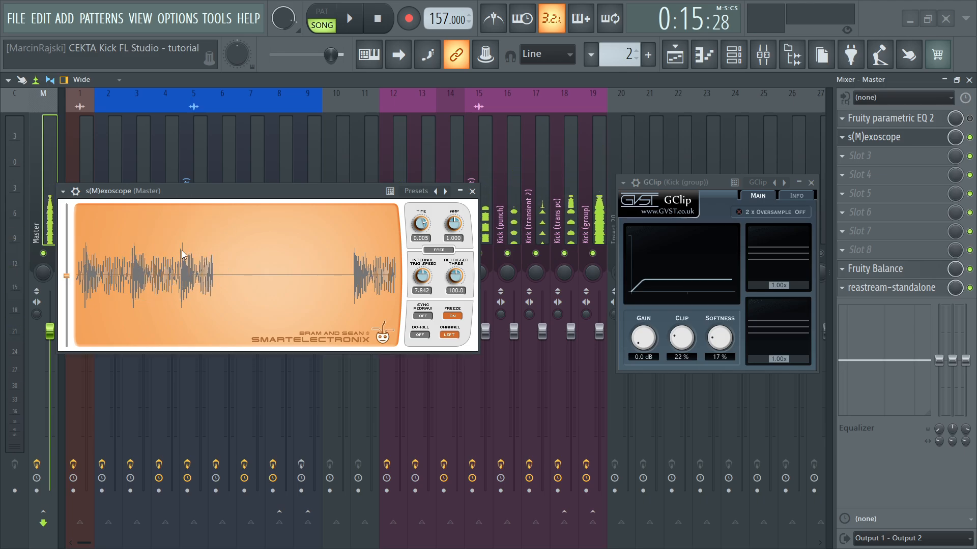
click(603, 225)
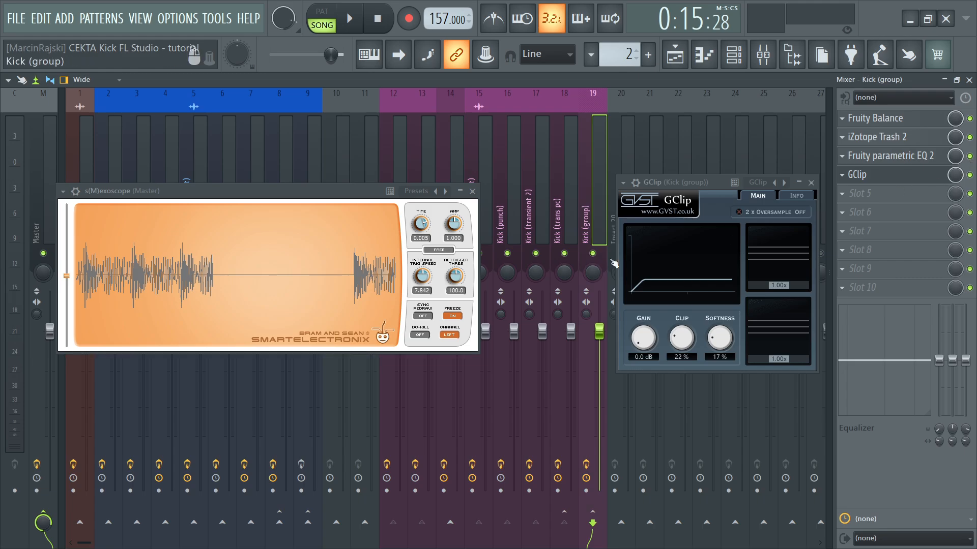
drag(715, 183, 583, 191)
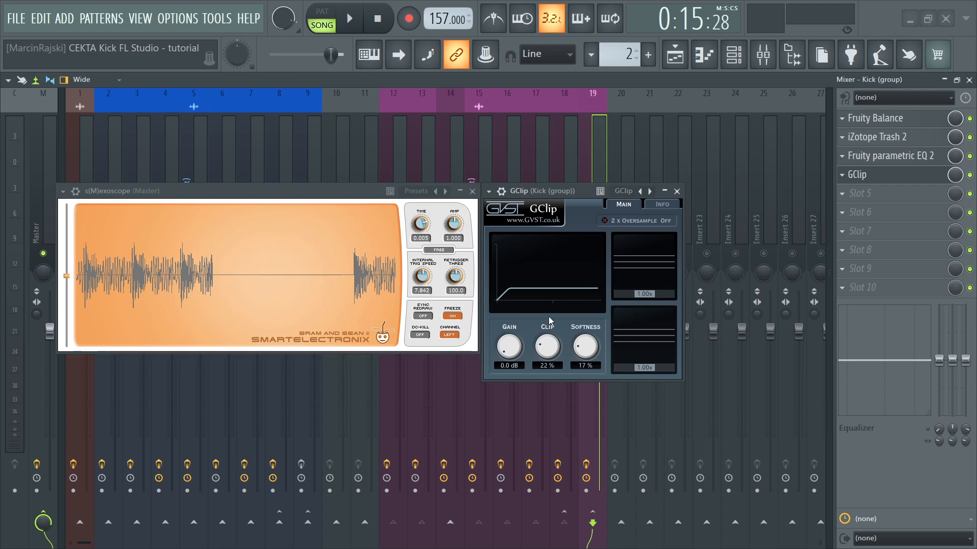
- Play the kick and compare its waveform with GClip on Kick (group) enabled and bypassed
key(space)
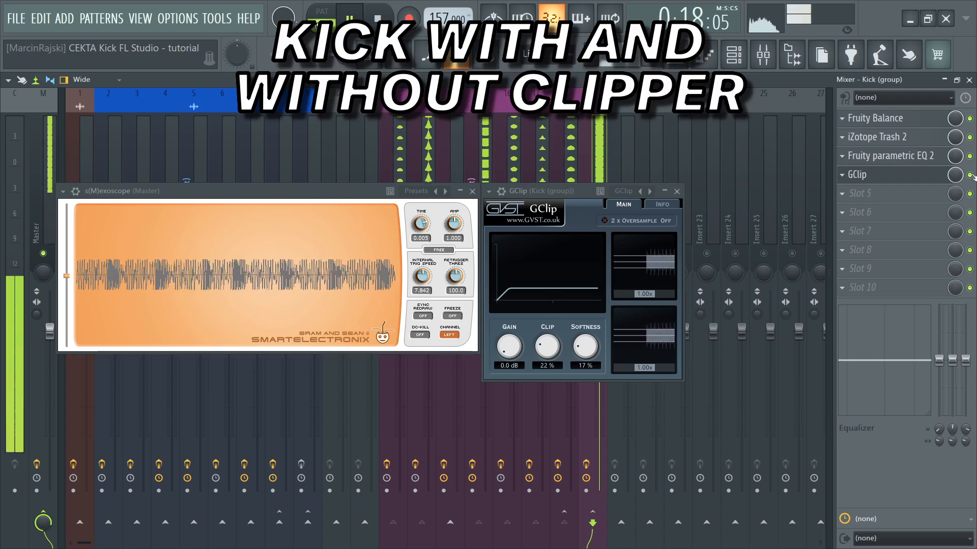
click(970, 175)
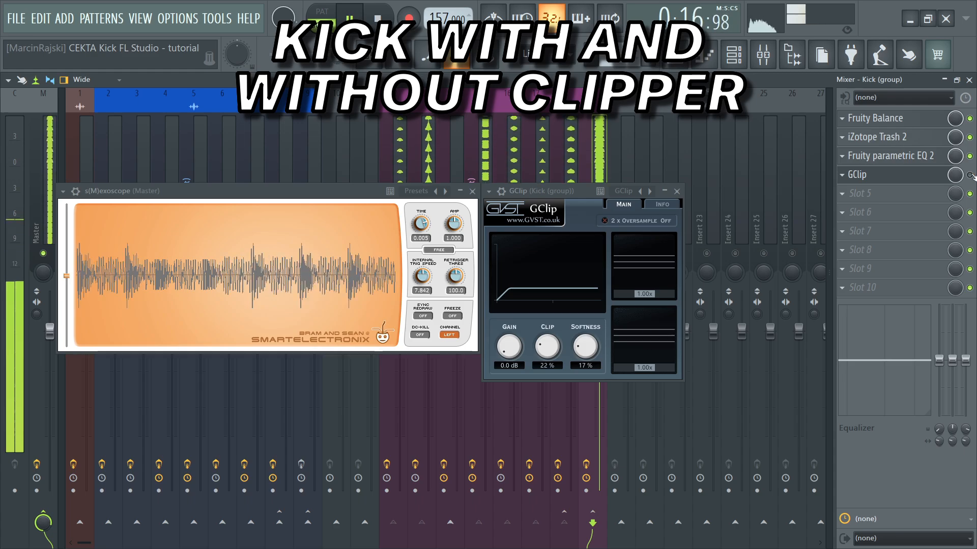
click(970, 175)
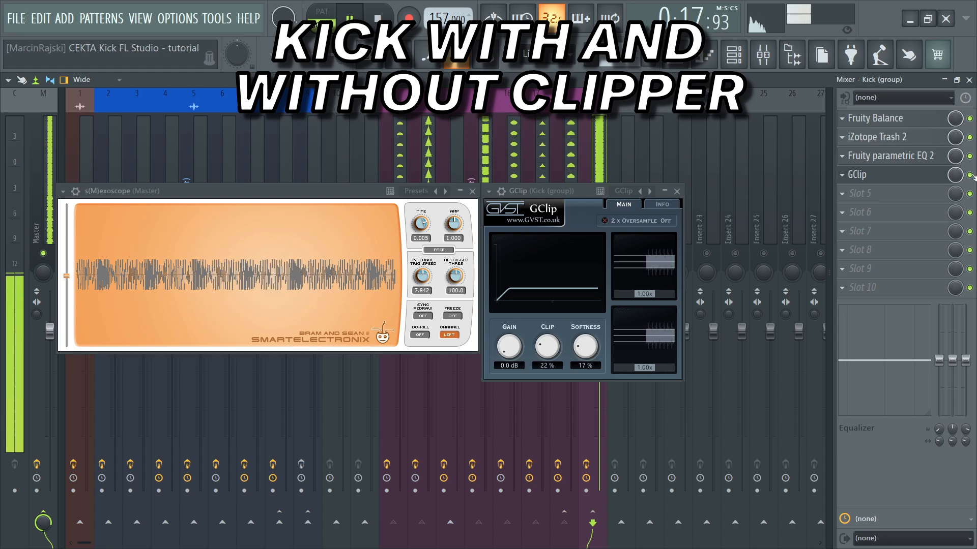
click(970, 175)
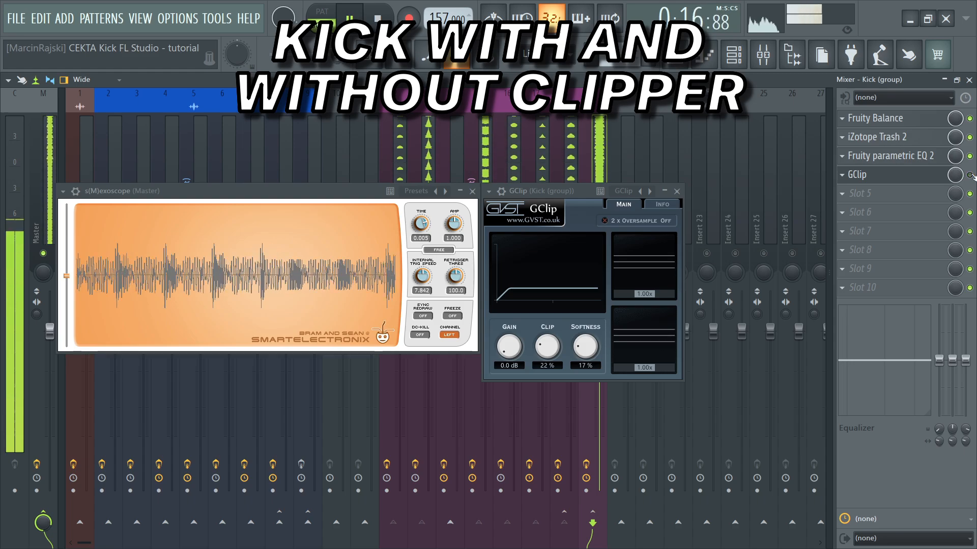